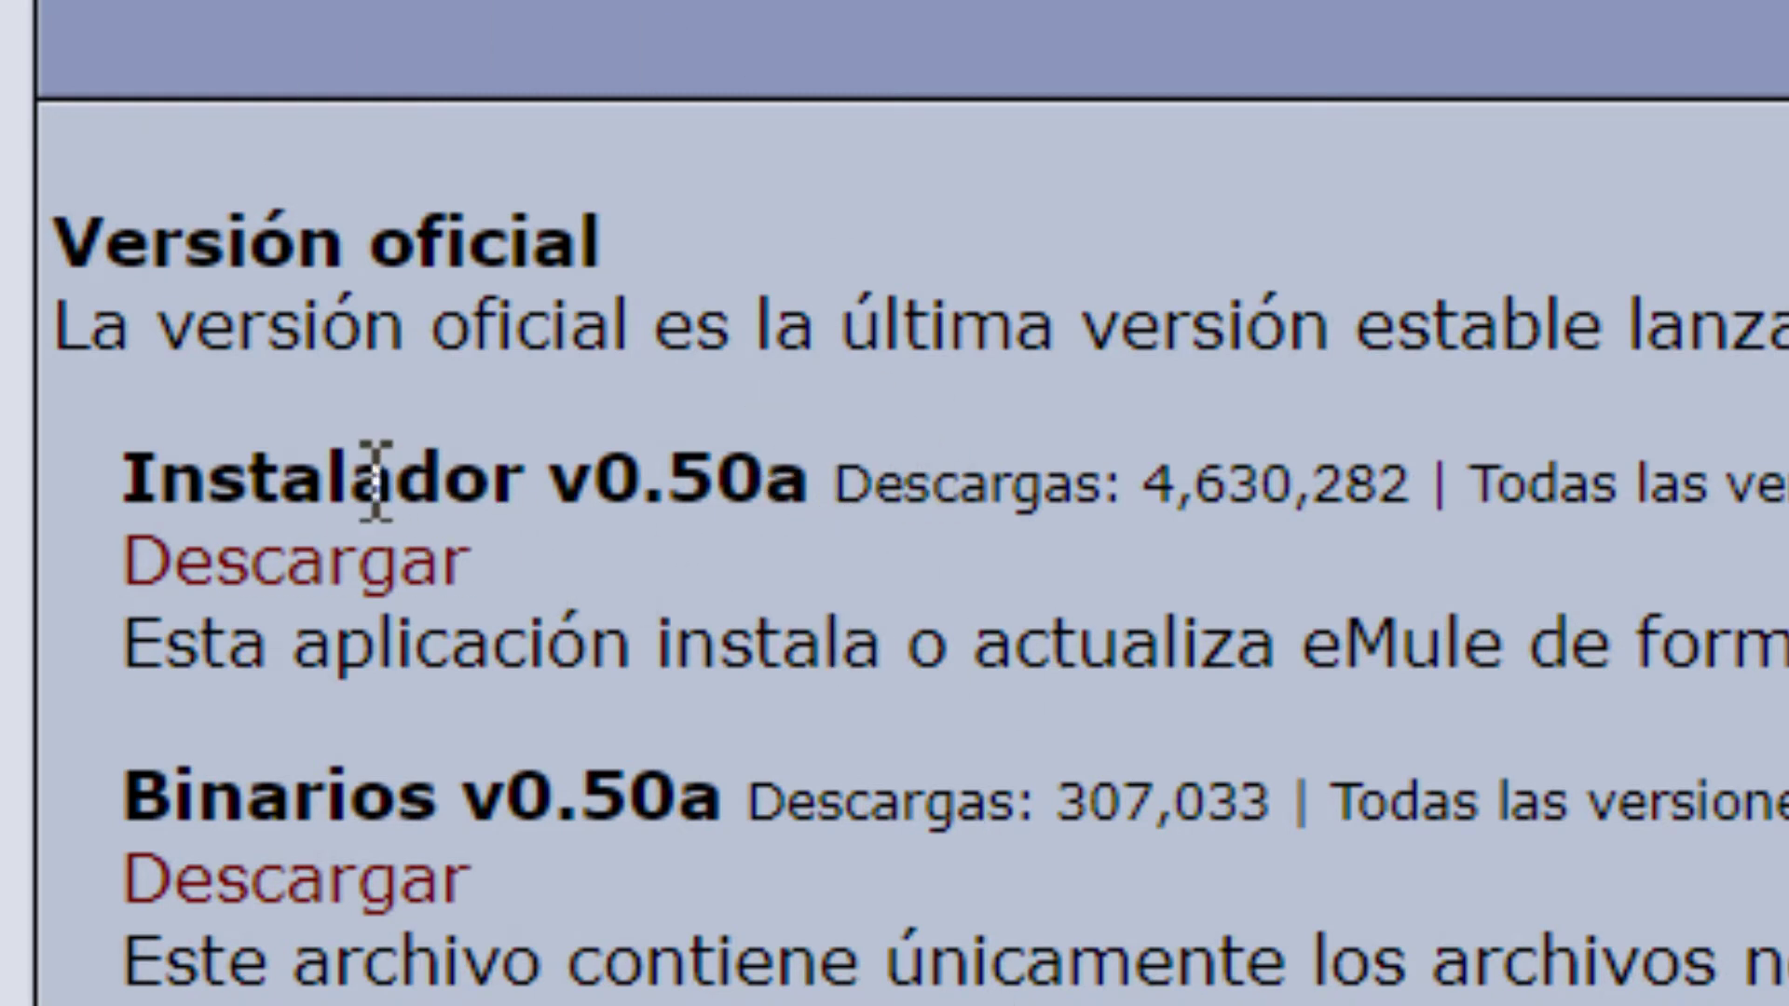
Download the eMule v0.50a installer and run it with Español as the installer language.
{"action": "left_click", "coordinate": [273, 597]}
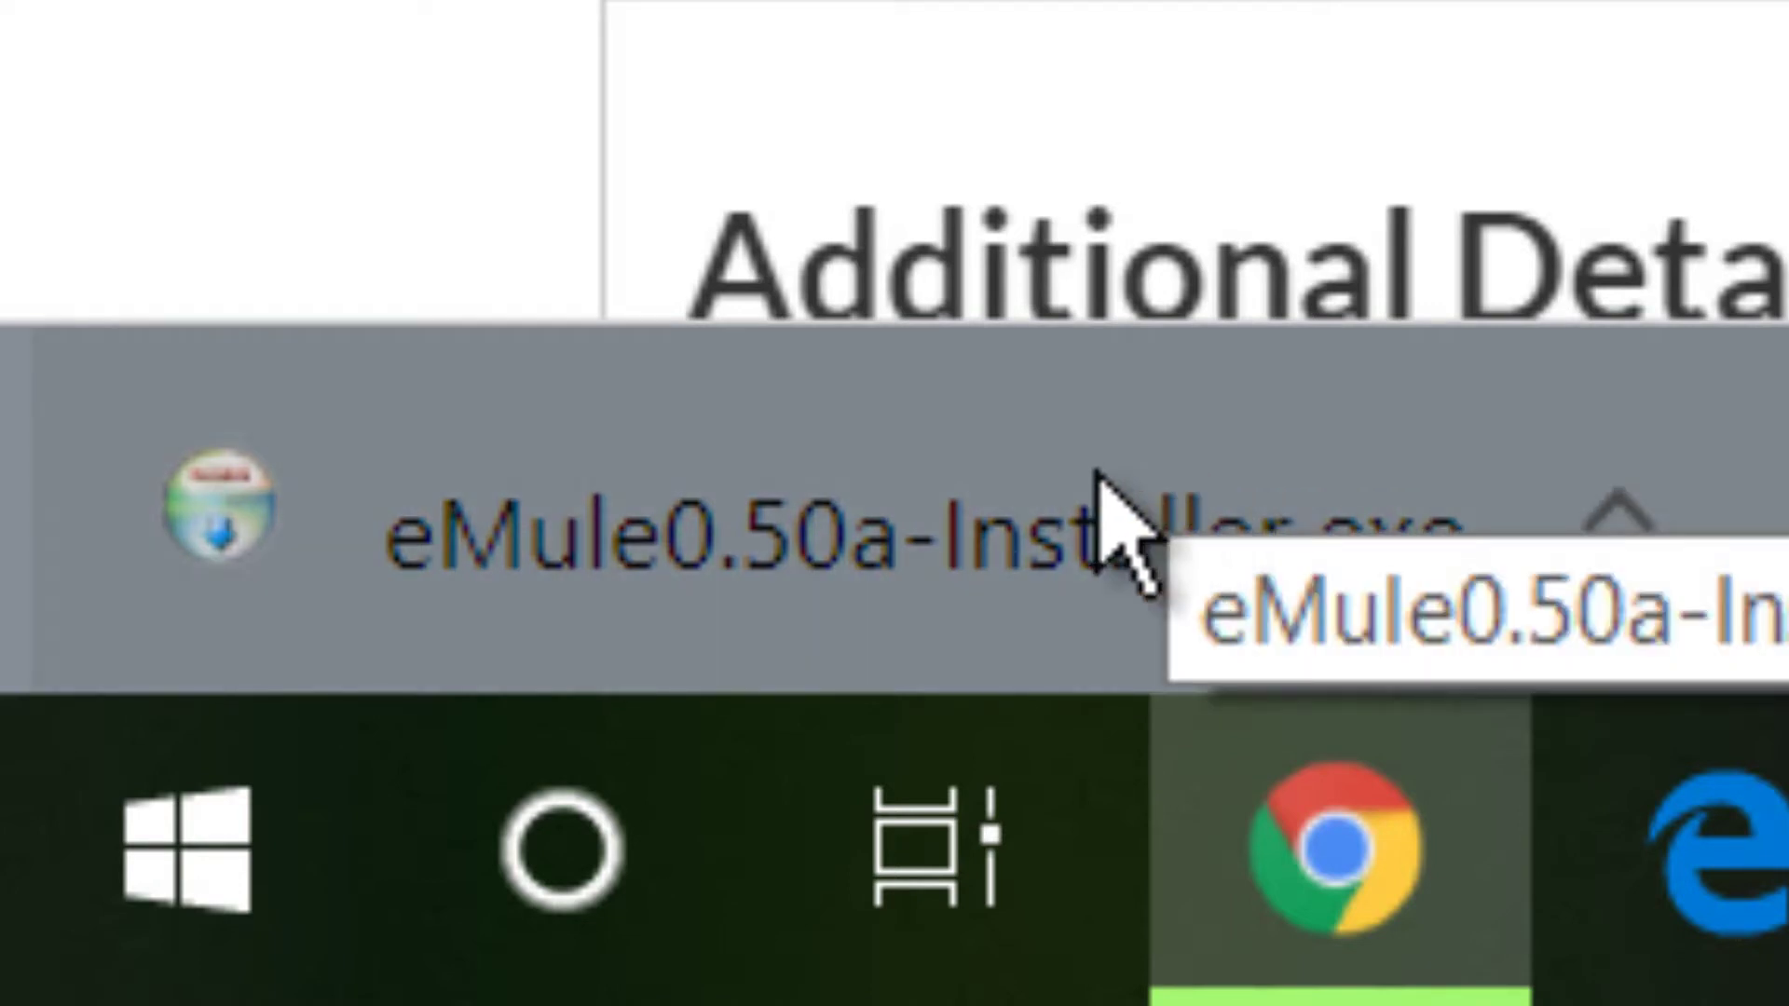
{"action": "left_click", "coordinate": [799, 438]}
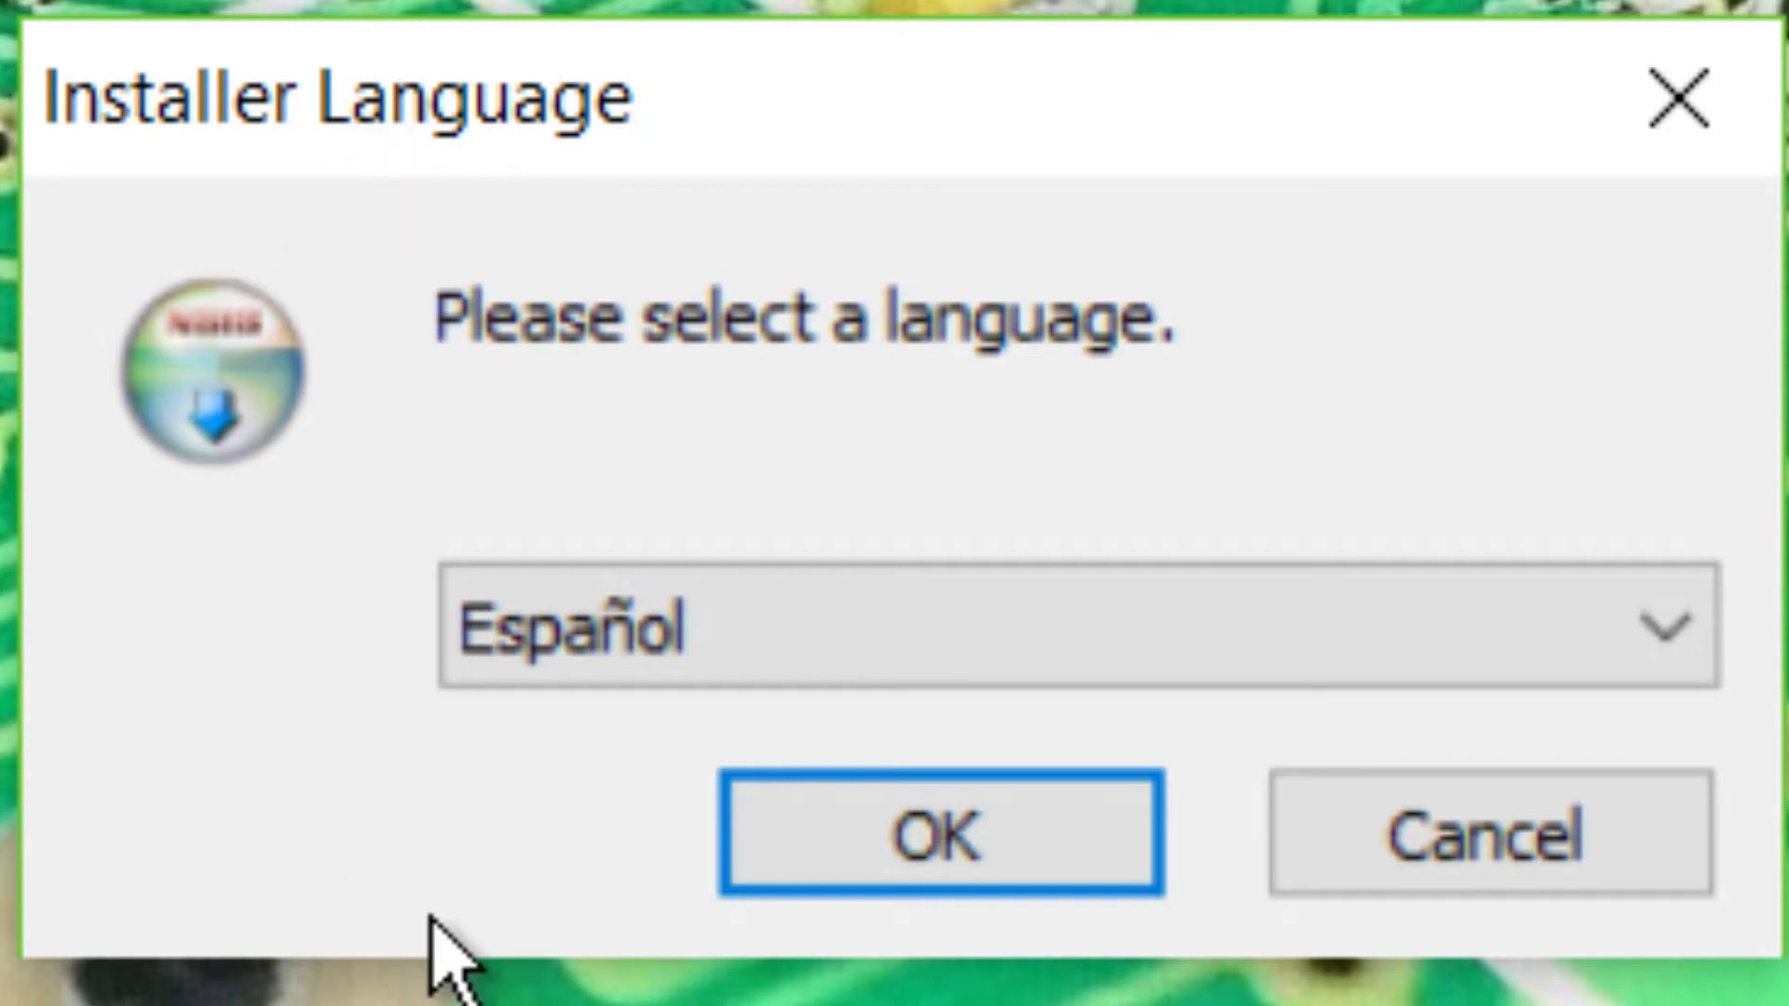
{"action": "left_click", "coordinate": [604, 626]}
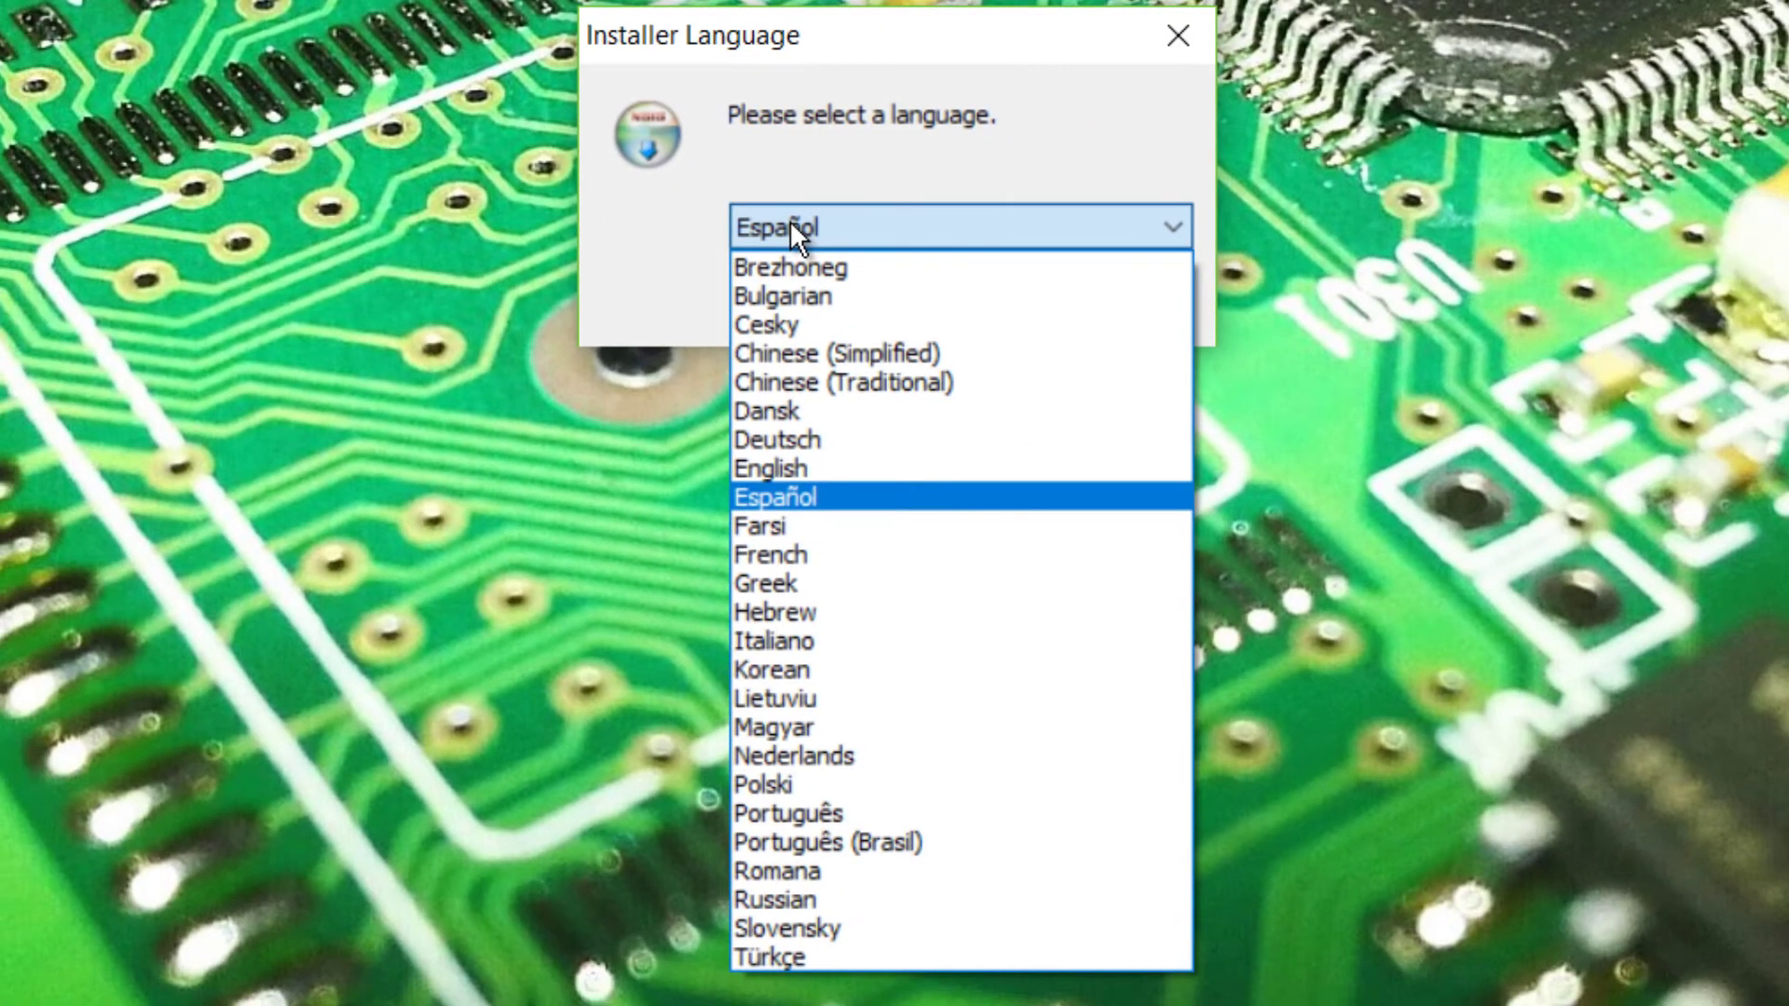
{"action": "left_click", "coordinate": [789, 224]}
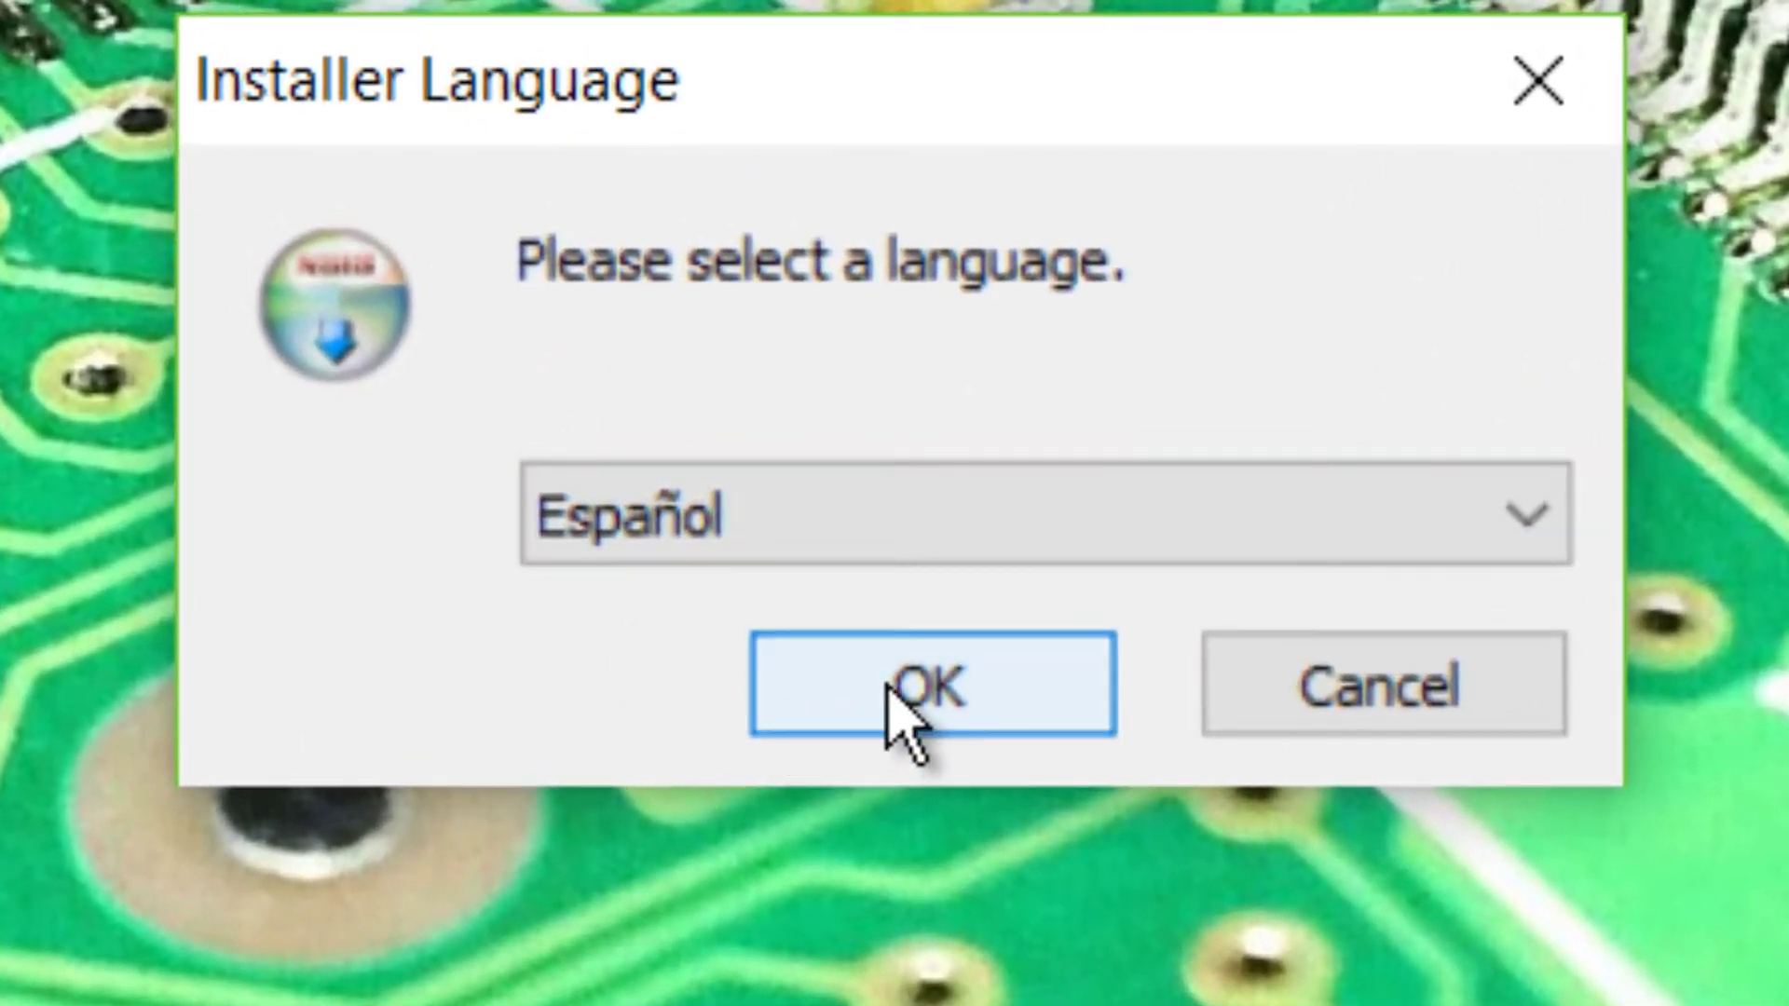
{"action": "left_click", "coordinate": [892, 685]}
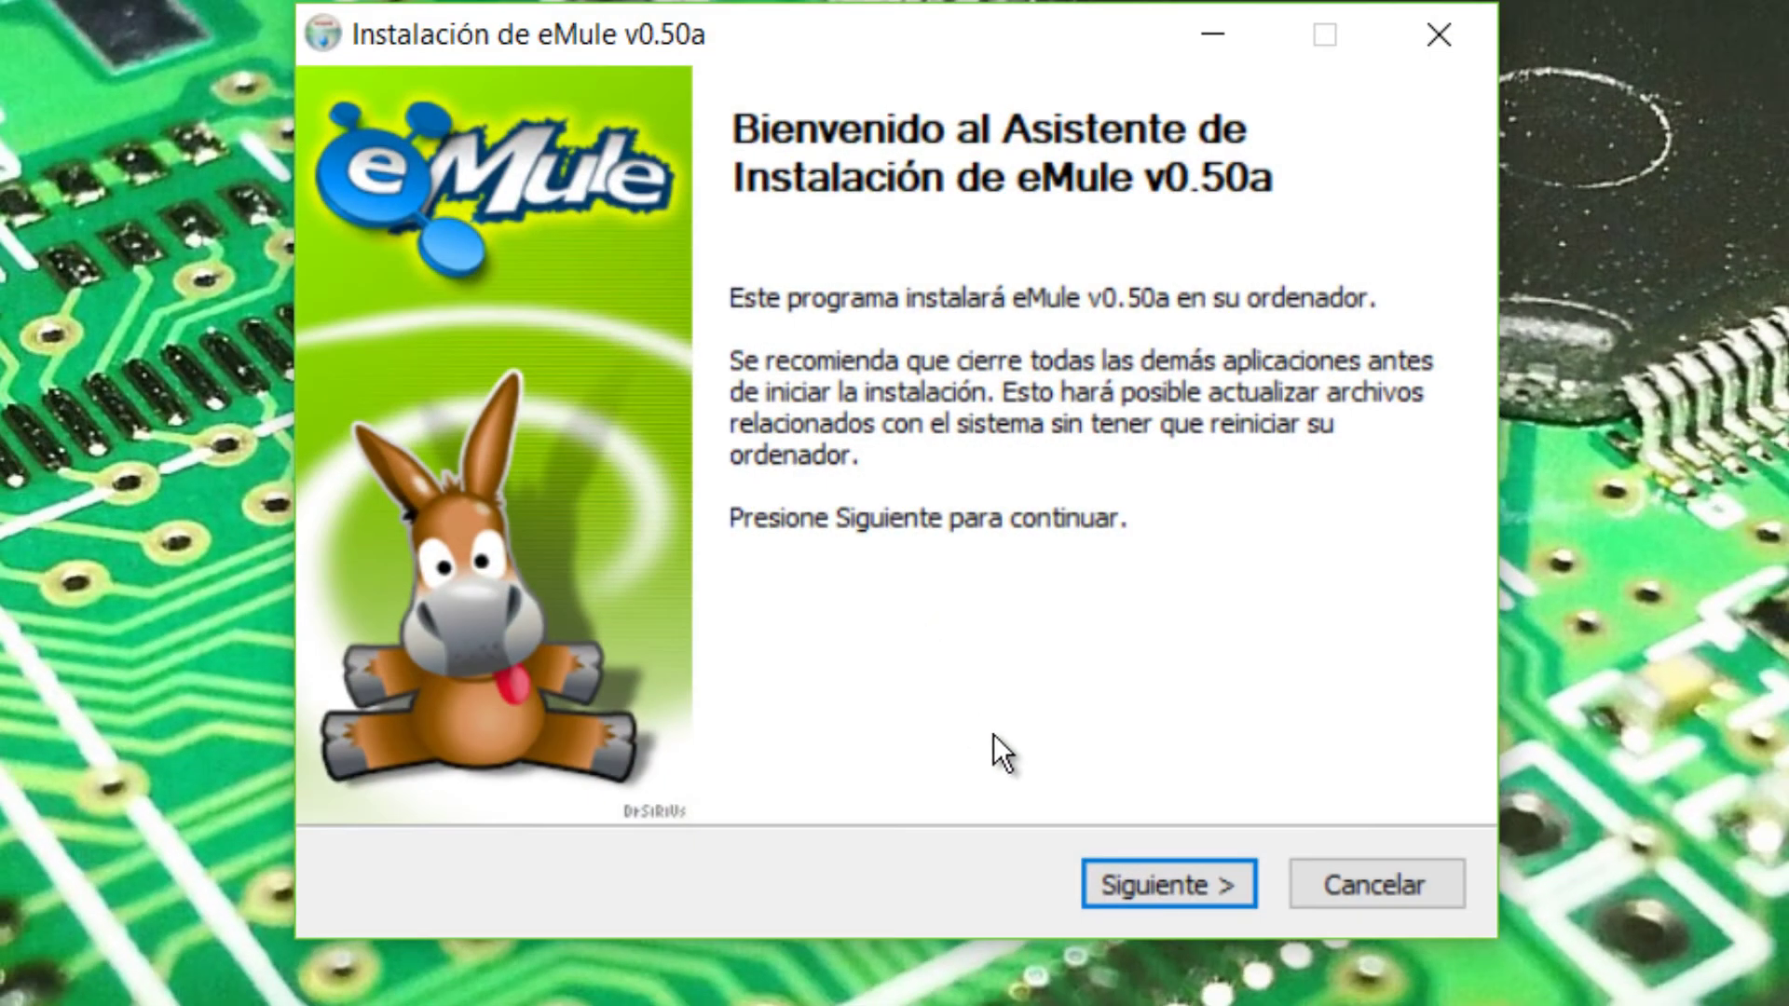
Accept the licence and install both components with user-specific configuration in C:\Program Files (x86)\eMule.
{"action": "left_click", "coordinate": [1154, 893]}
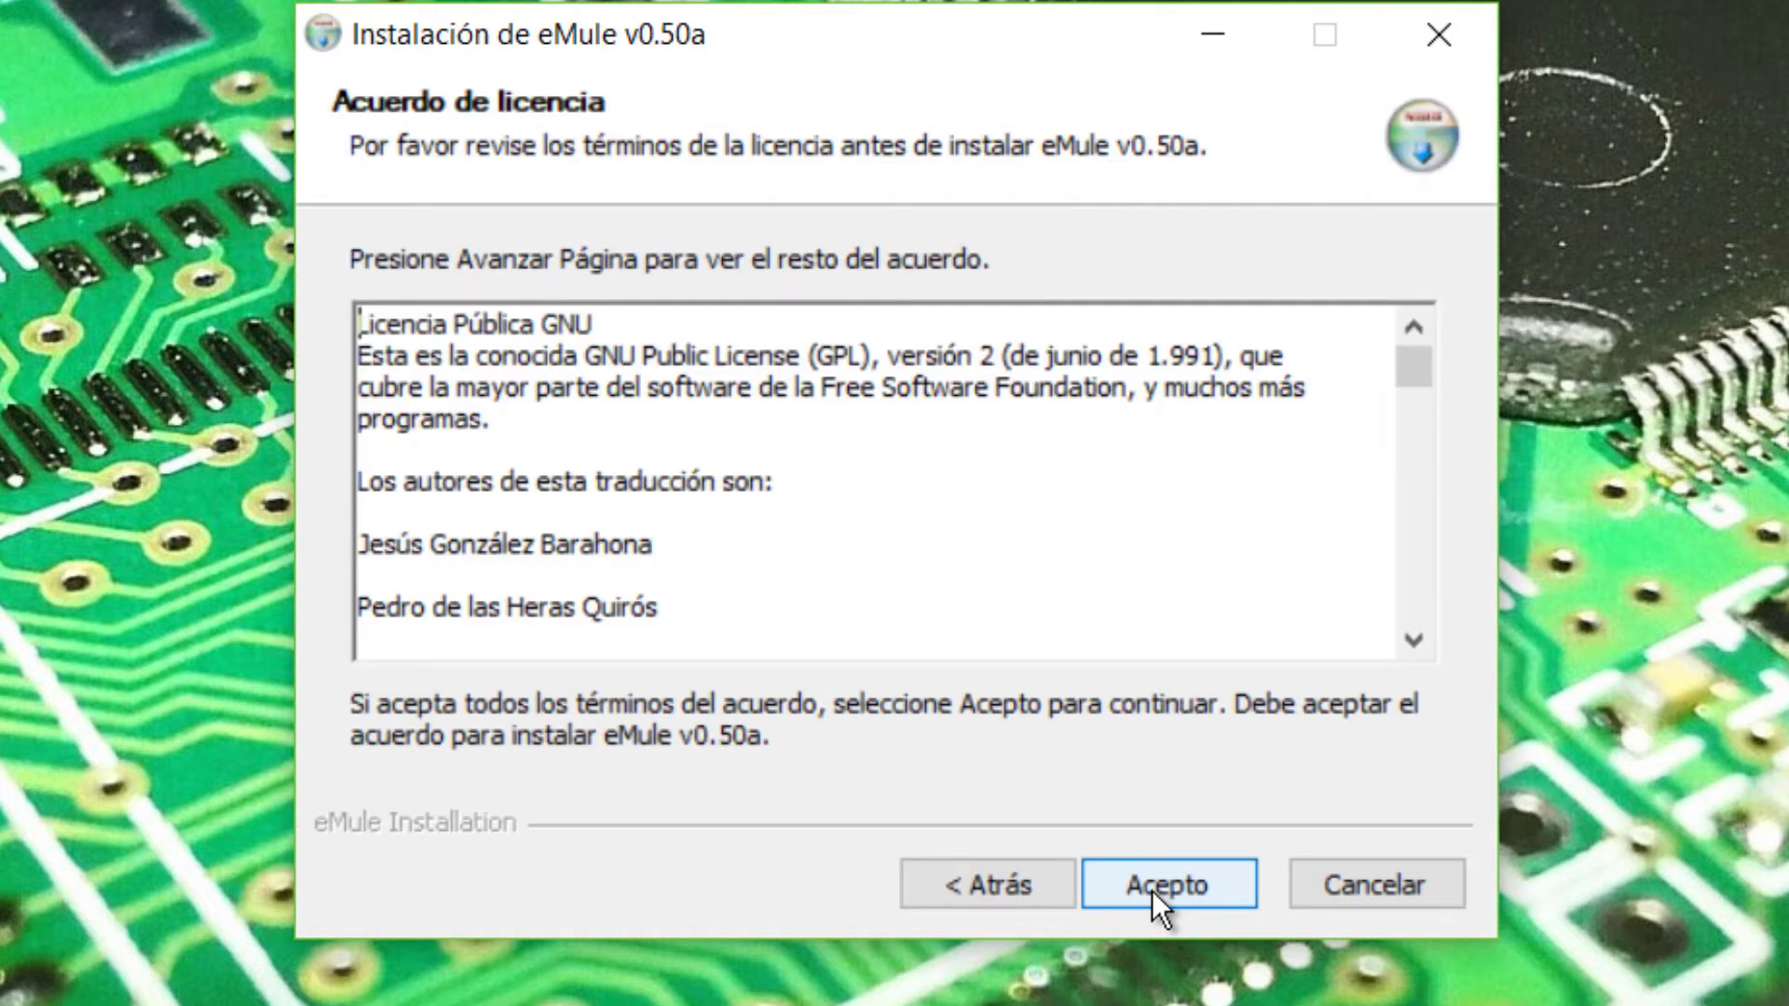
{"action": "left_click", "coordinate": [1153, 883]}
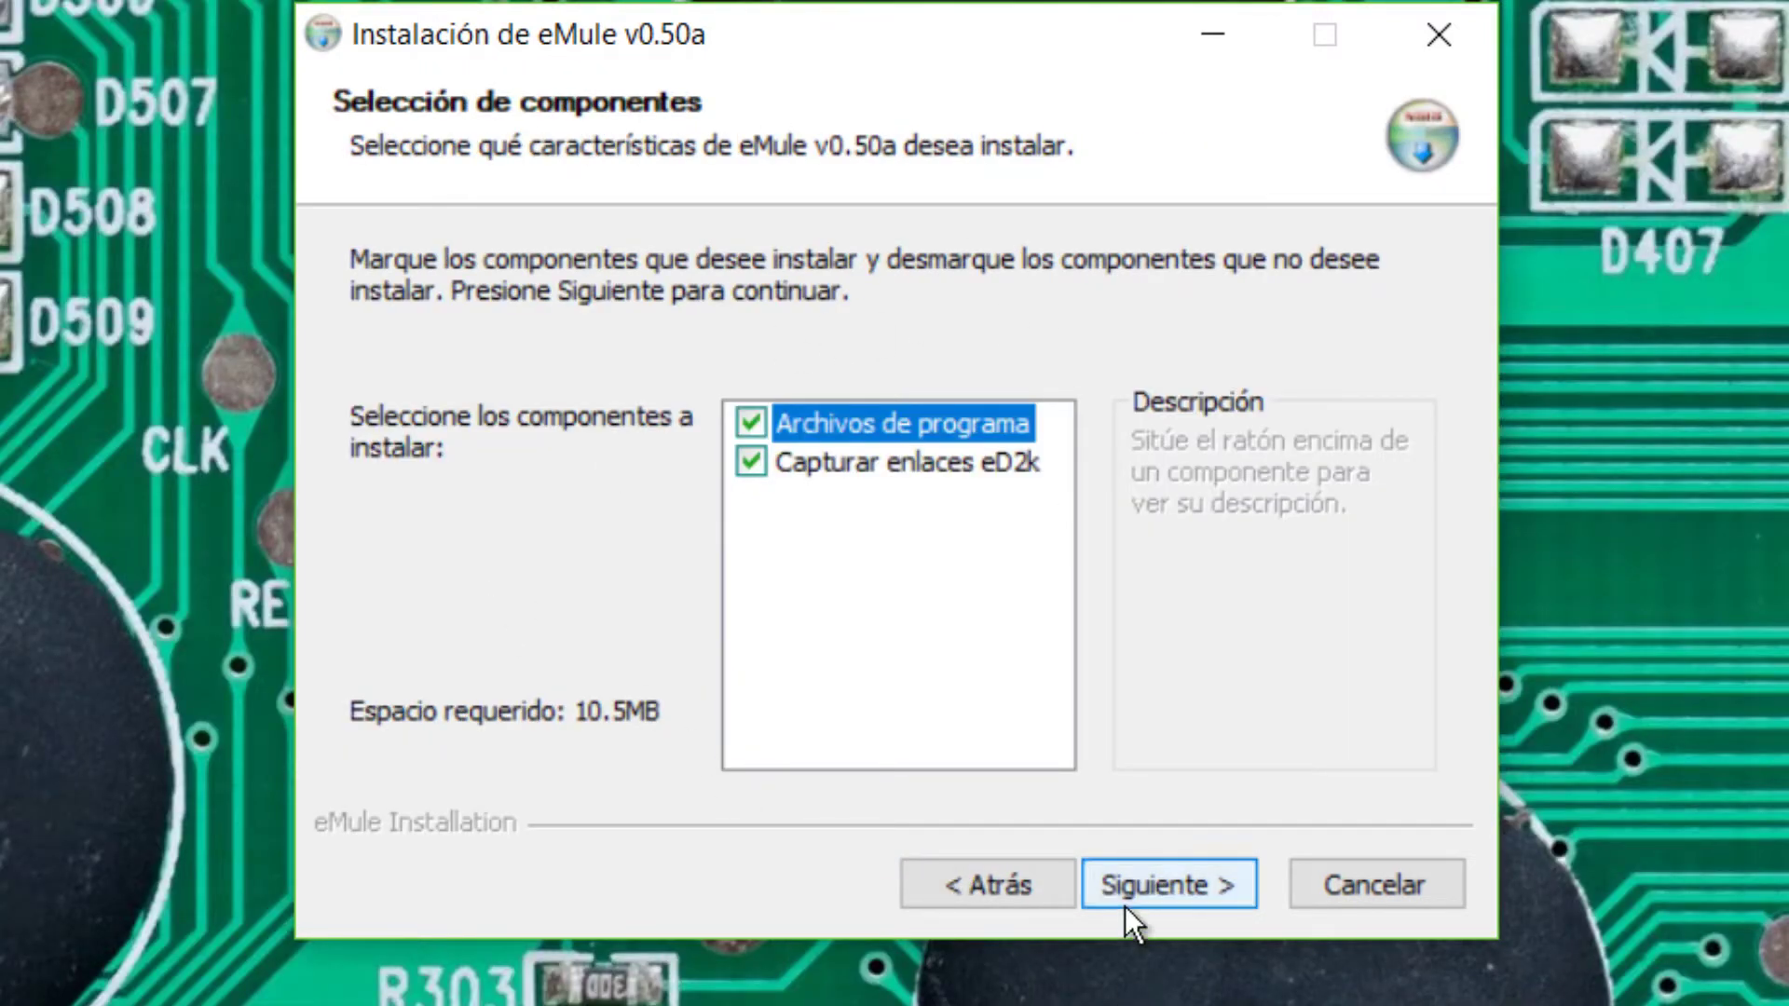
{"action": "left_click", "coordinate": [1141, 885]}
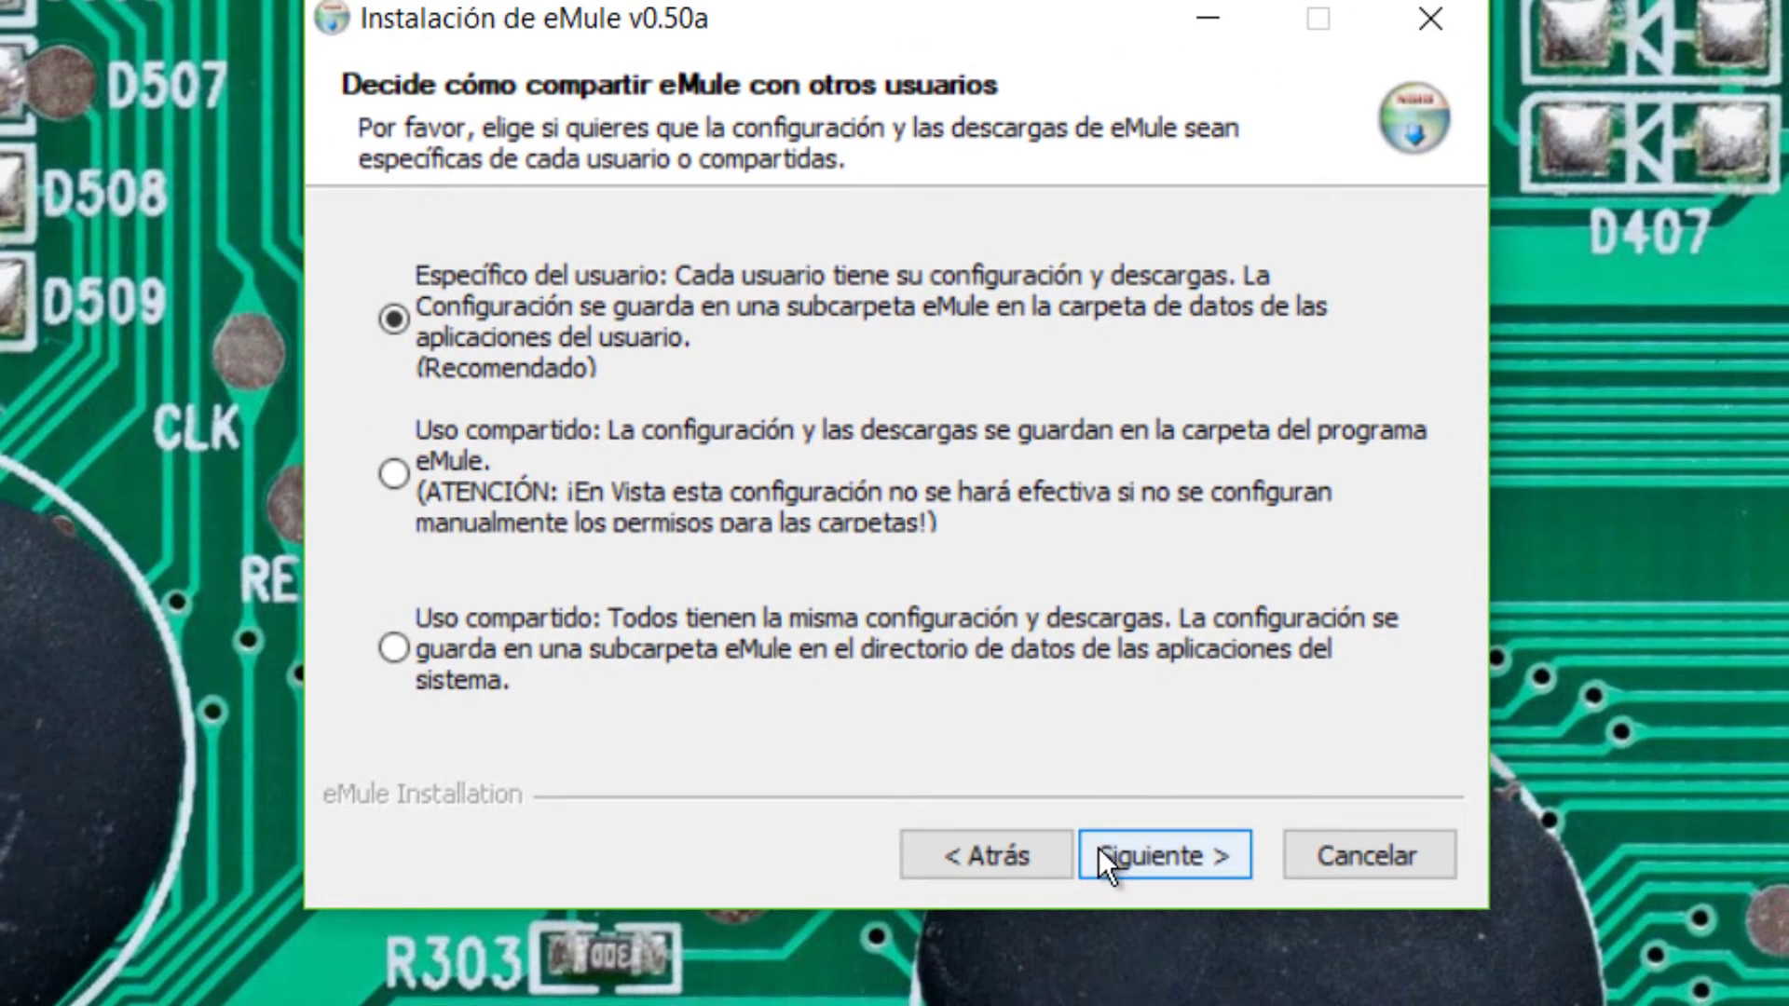
{"action": "left_click", "coordinate": [1212, 1004]}
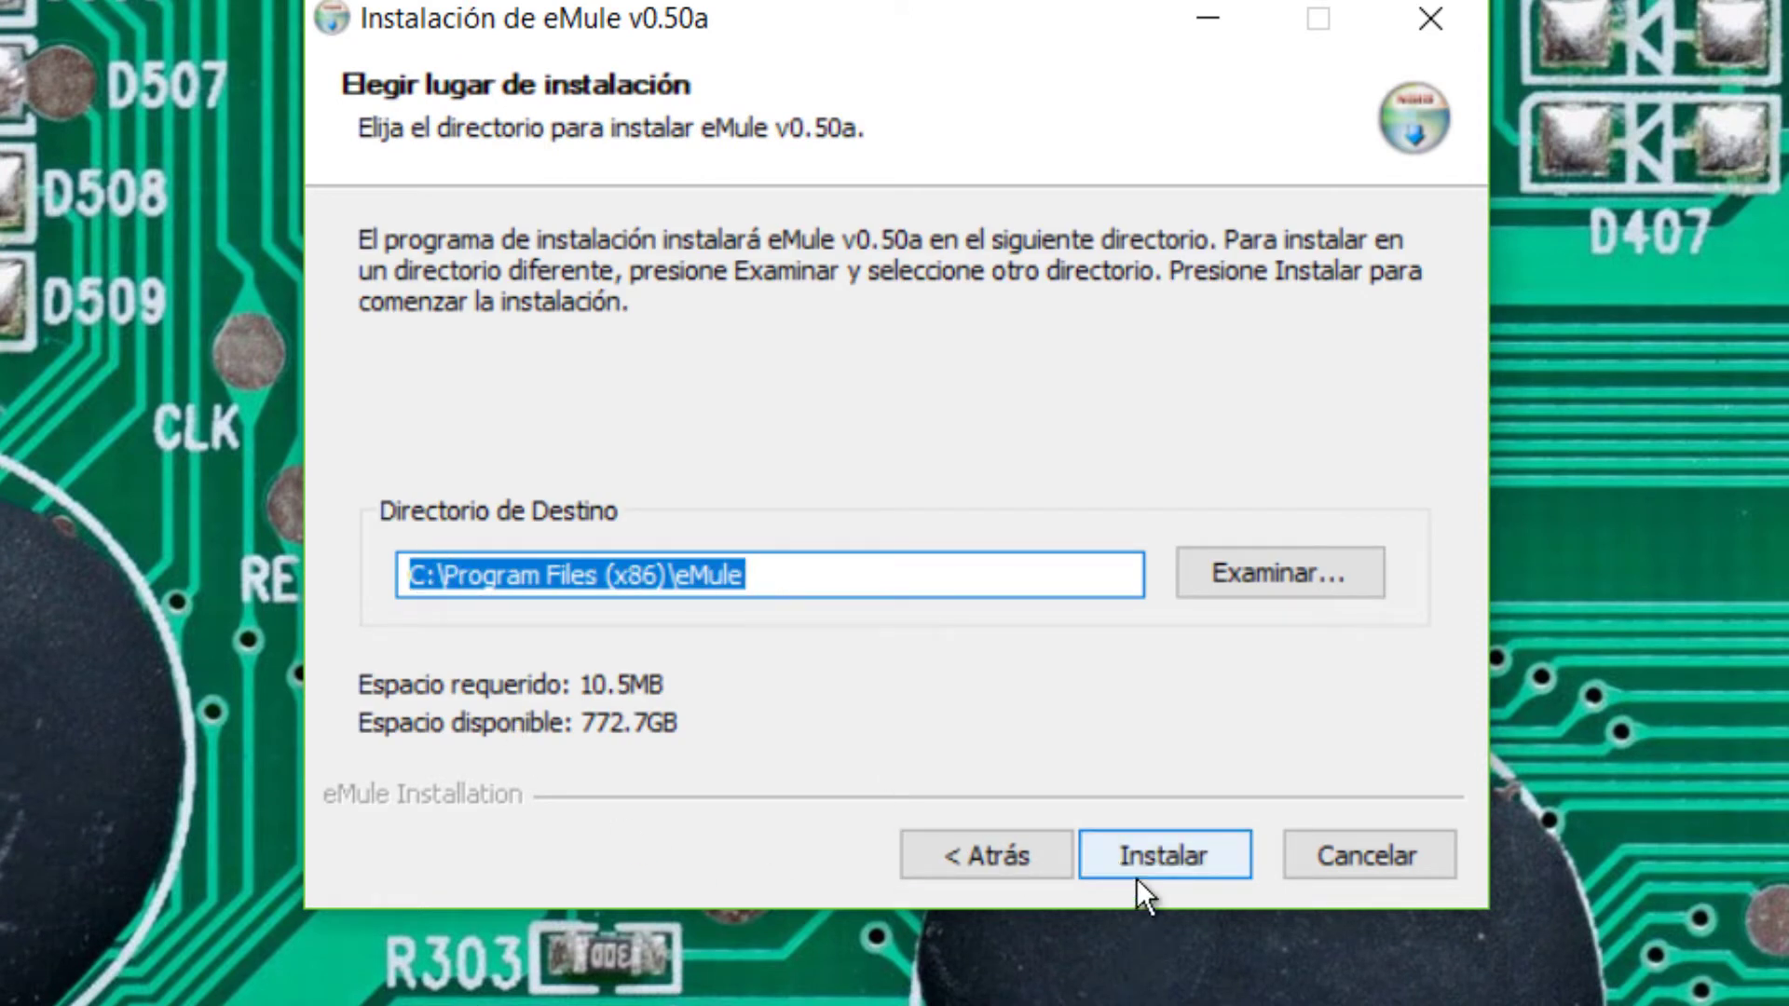
{"action": "left_click", "coordinate": [1154, 853]}
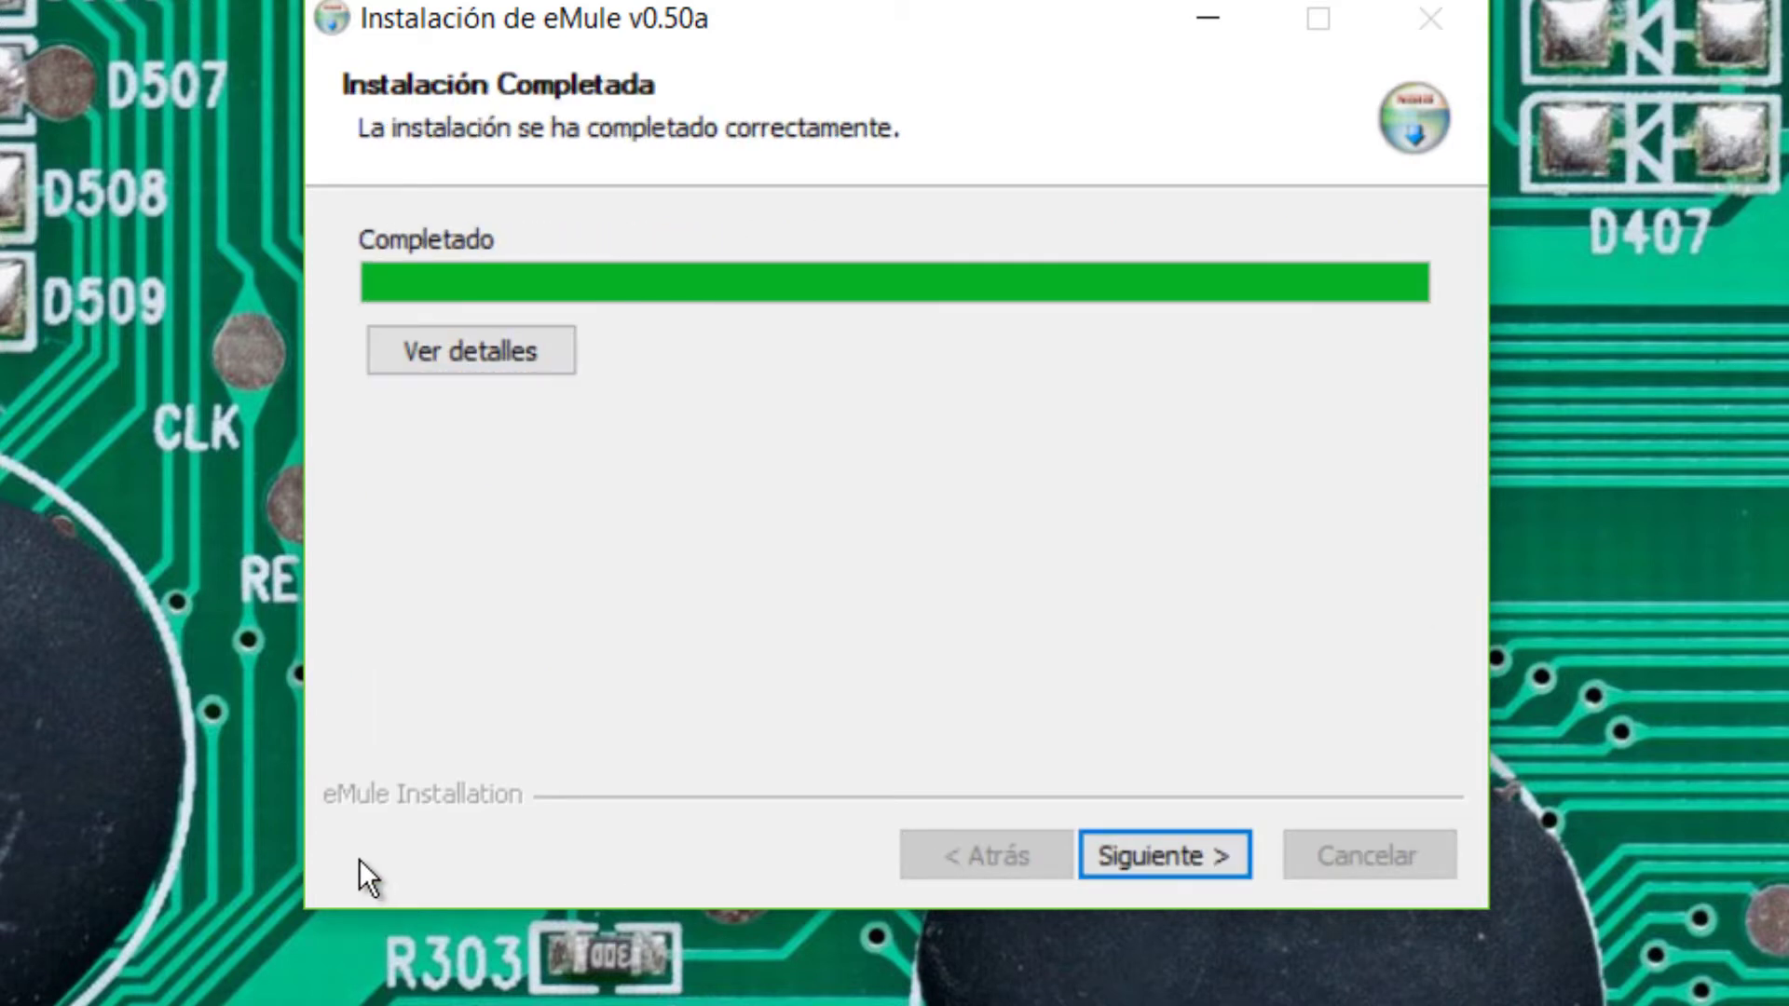
Finish the installation wizard with the desktop shortcut option enabled and the change list option off.
{"action": "left_click", "coordinate": [1121, 844]}
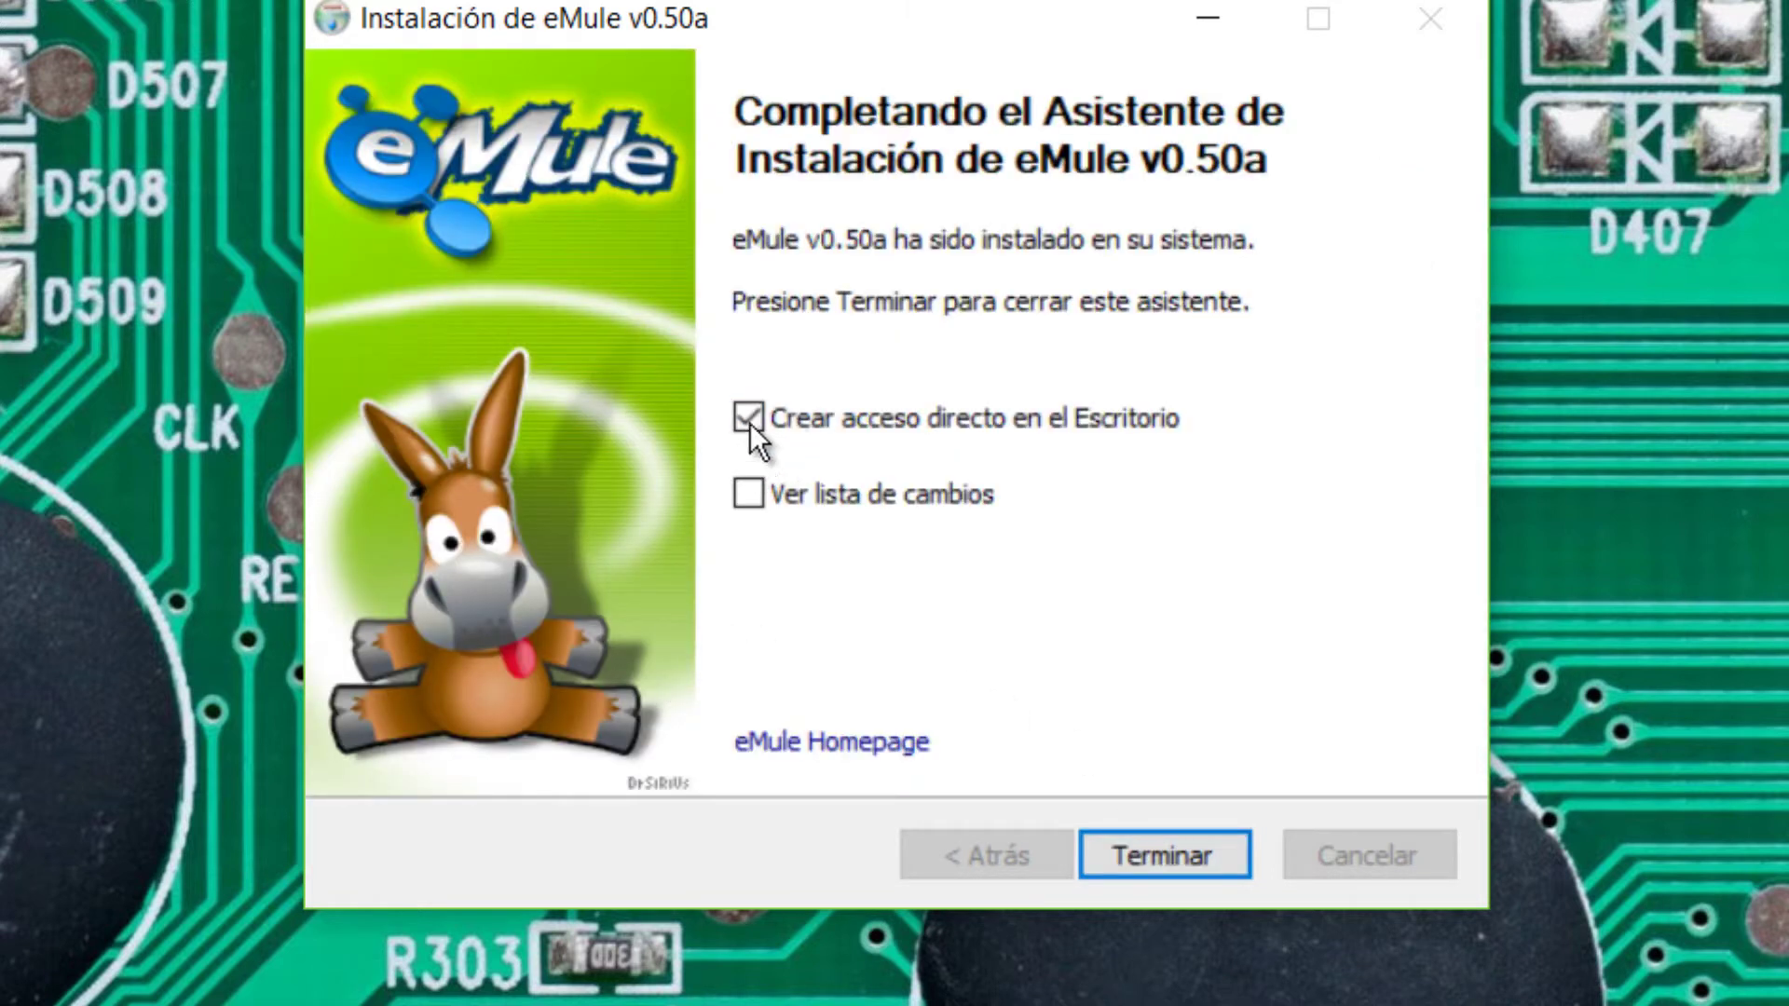
{"action": "left_click", "coordinate": [745, 417]}
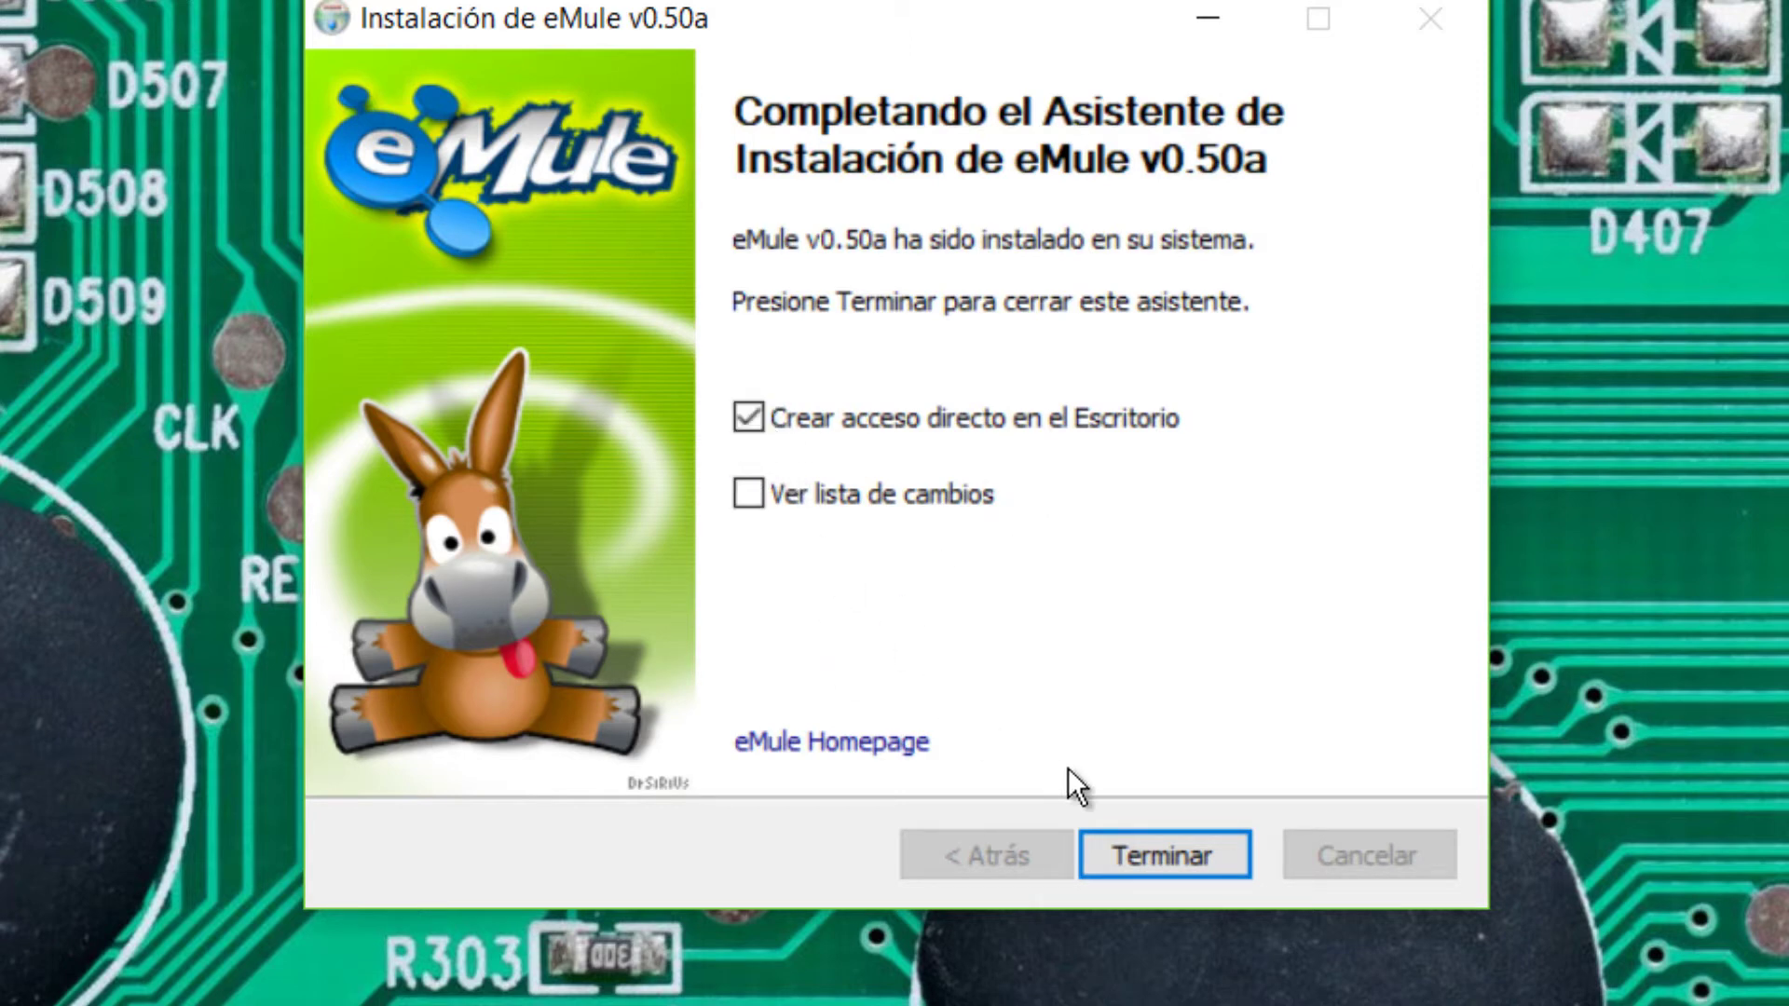
{"action": "left_click", "coordinate": [1127, 844]}
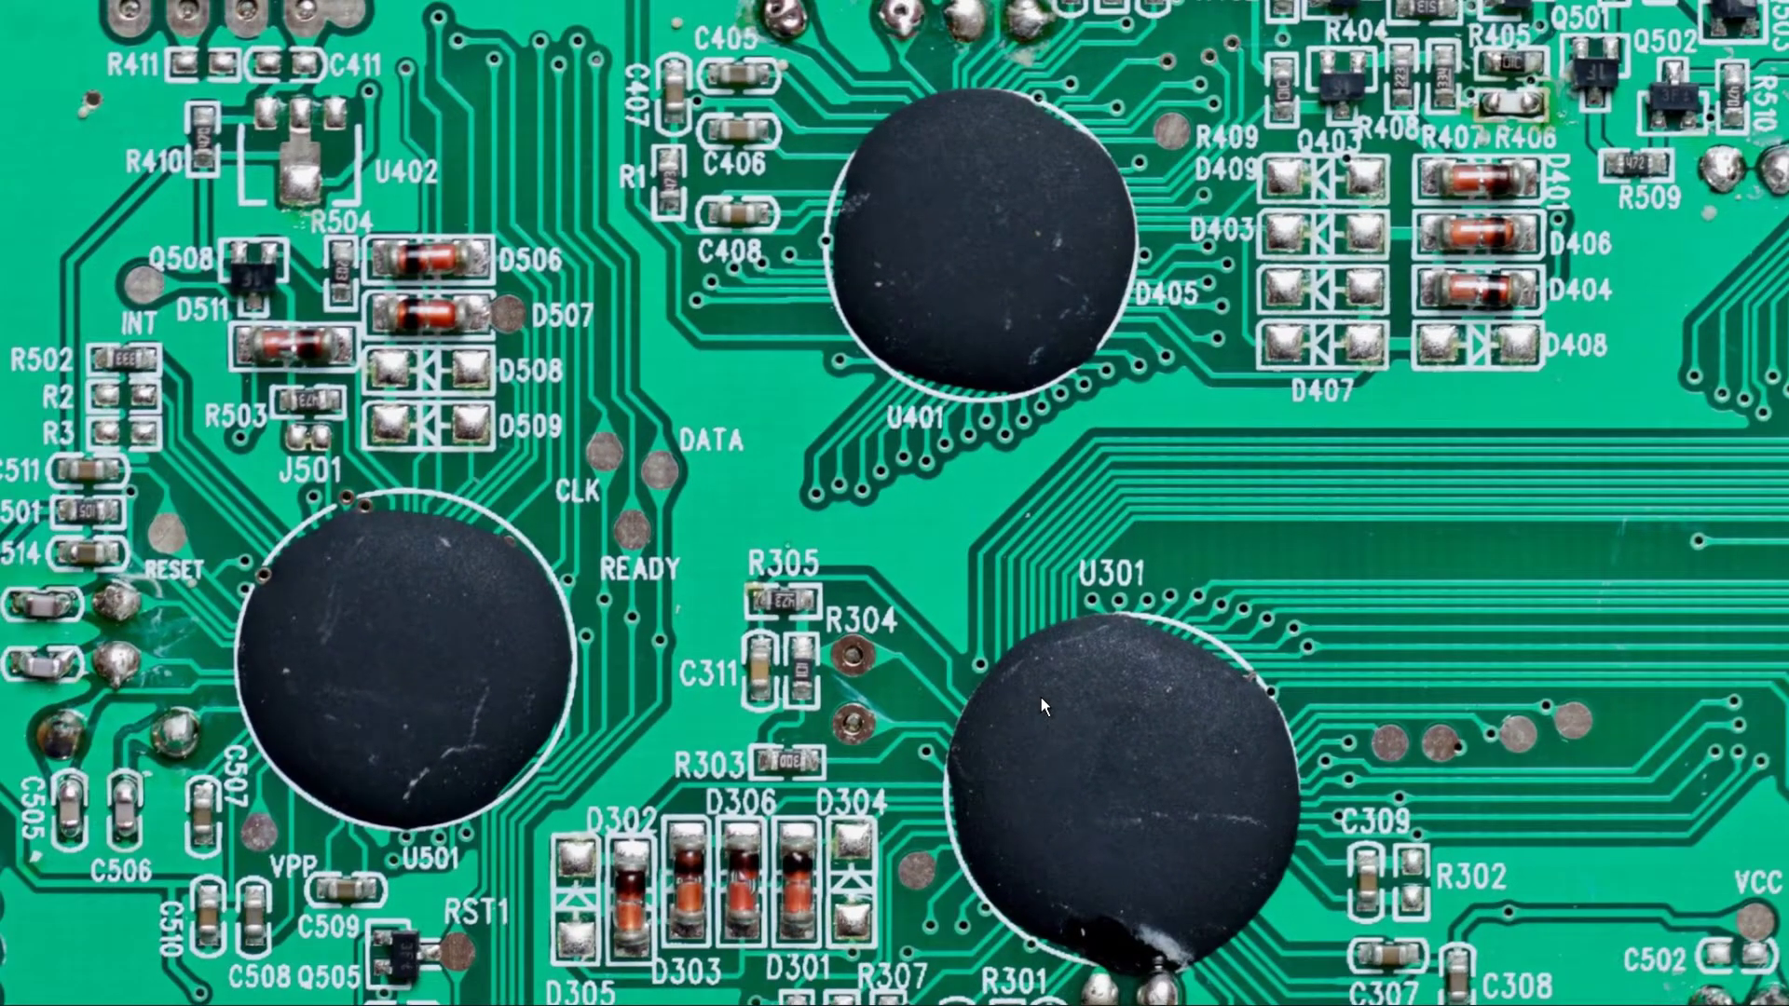
Launch eMule and allow it through the Windows Defender firewall on both private and public networks.
{"action": "key", "text": "super"}
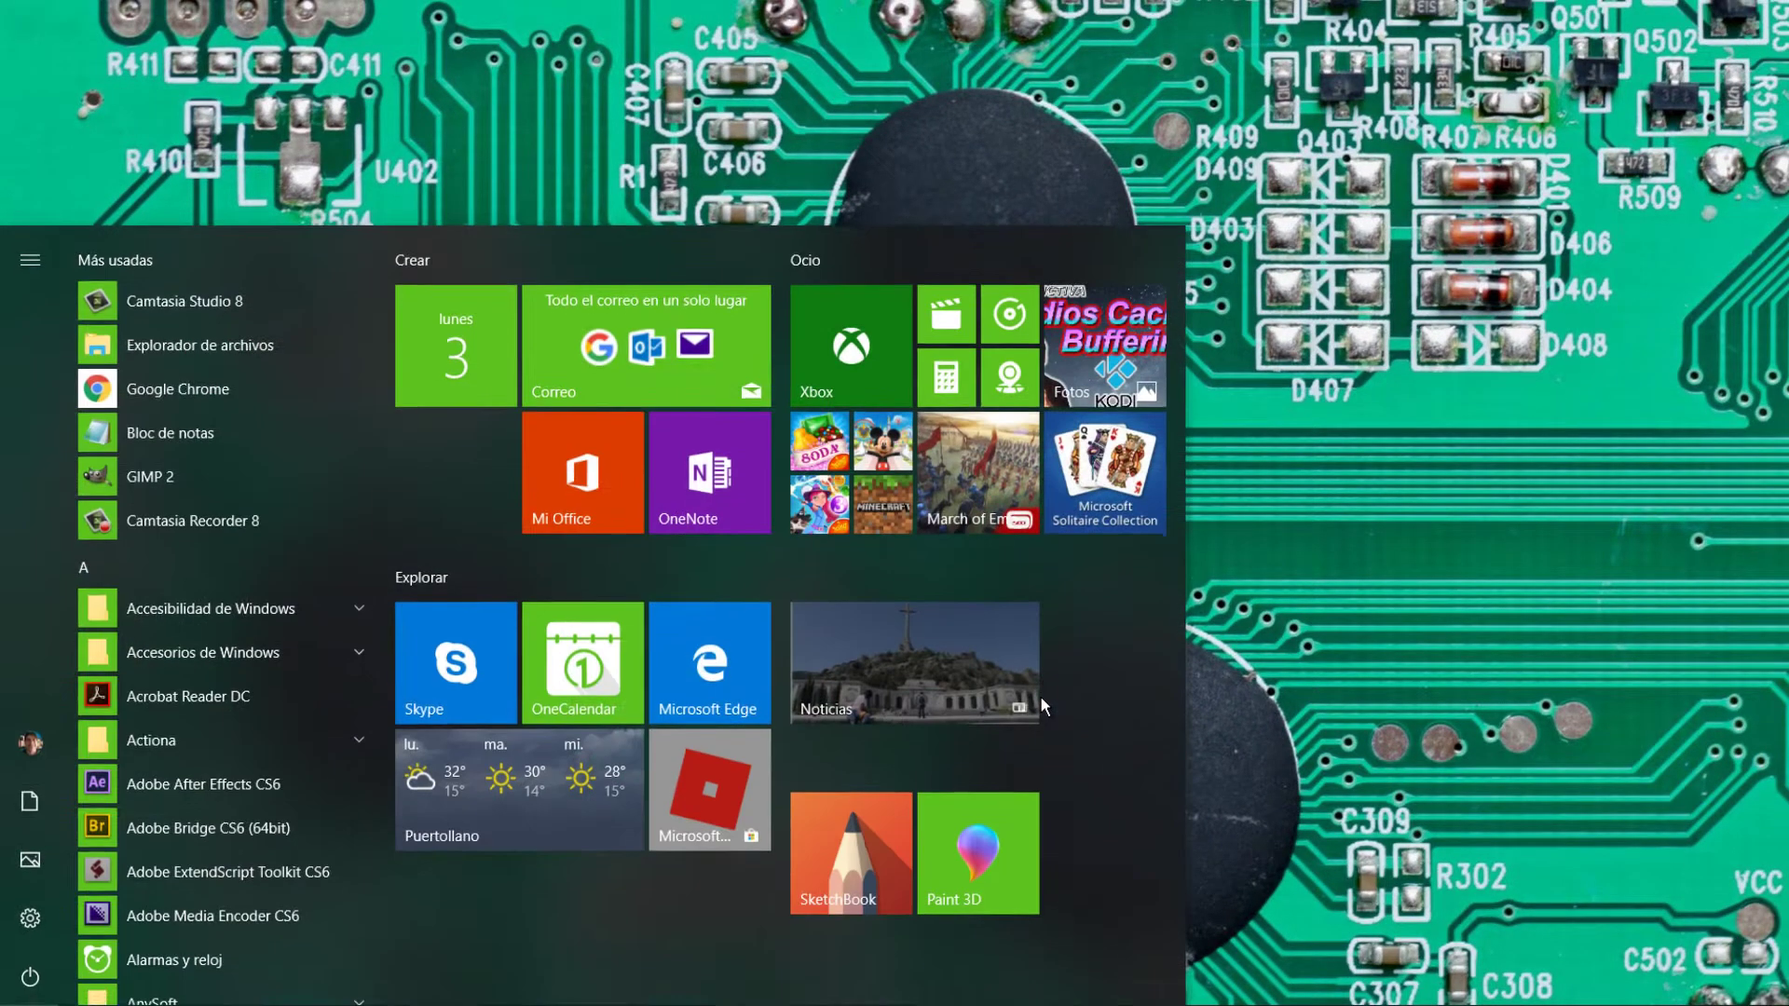
{"action": "type", "text": "exploradormu"}
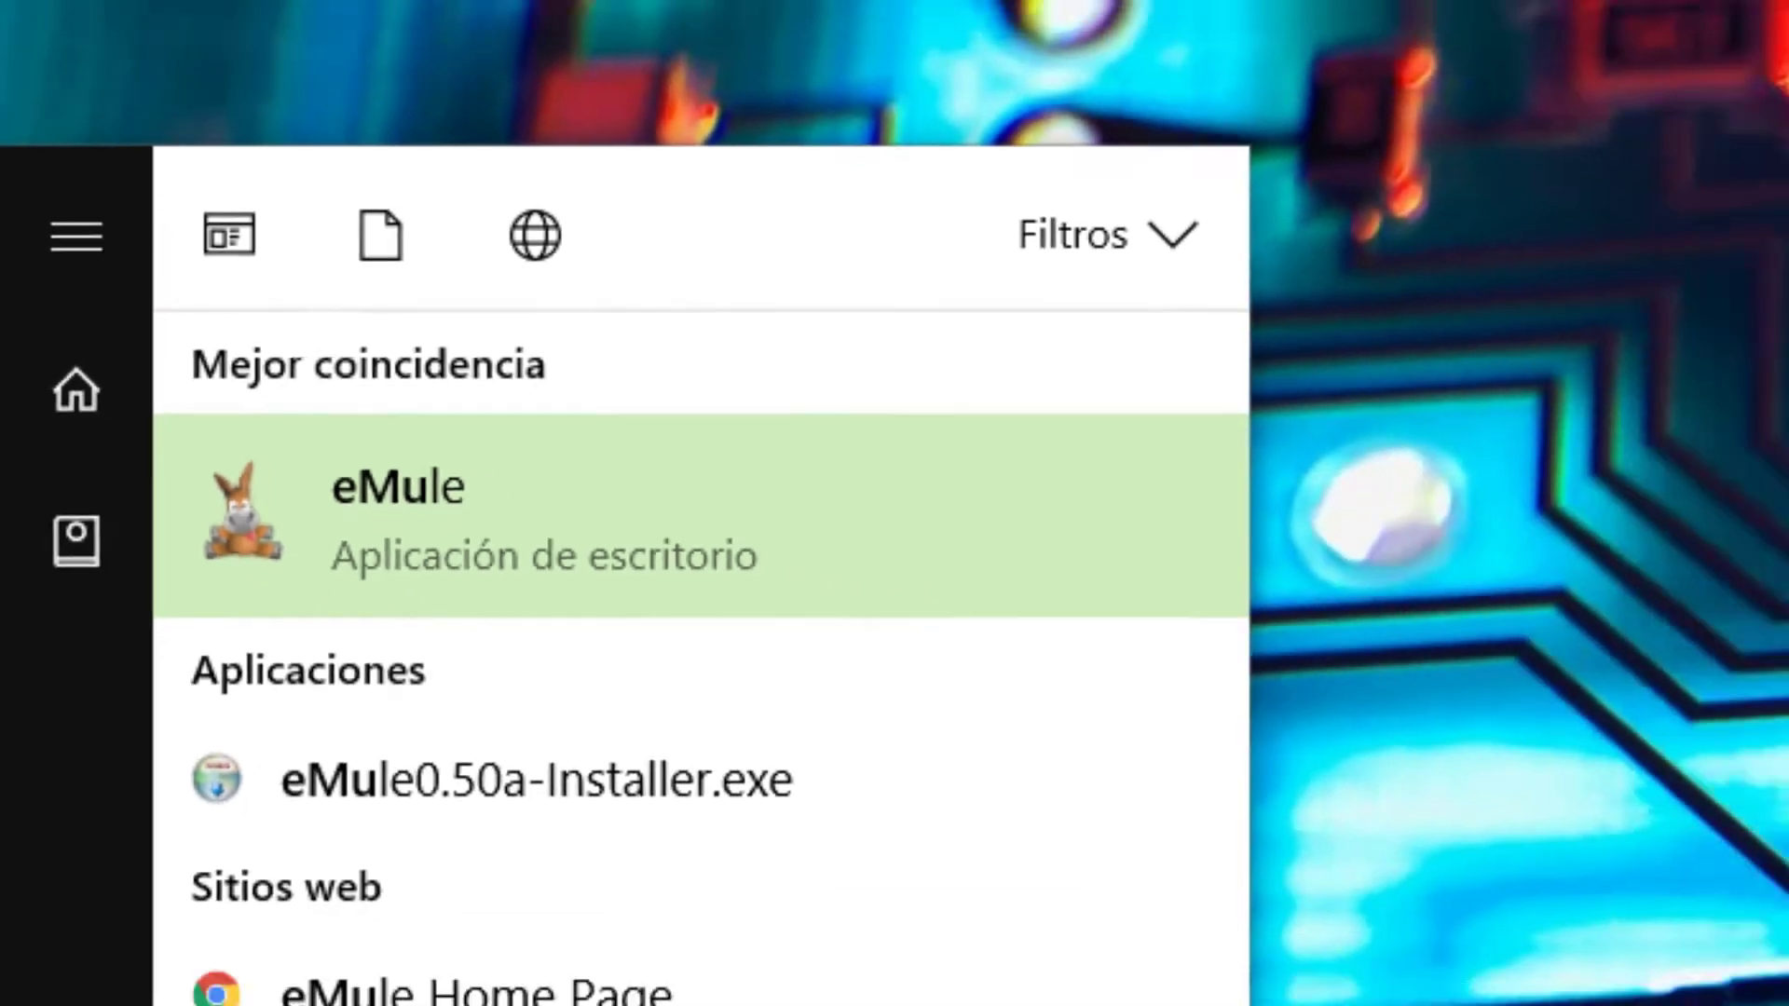
{"action": "key", "text": "Return"}
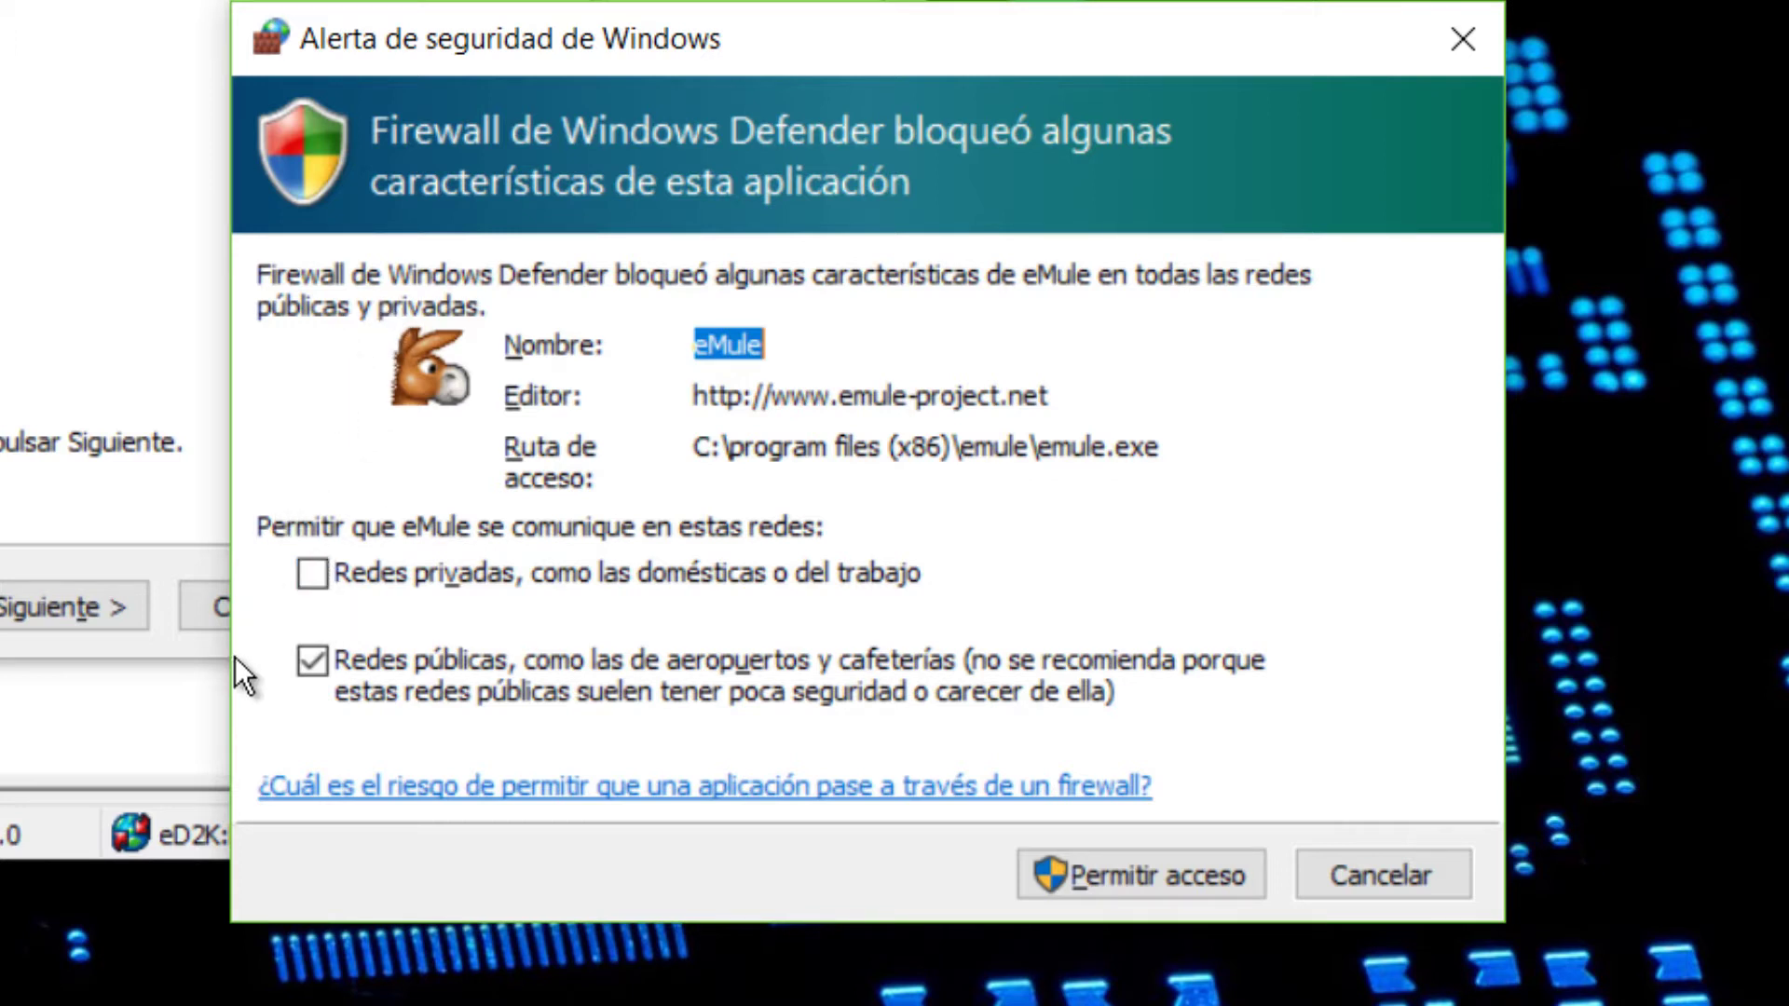
{"action": "left_click", "coordinate": [305, 579]}
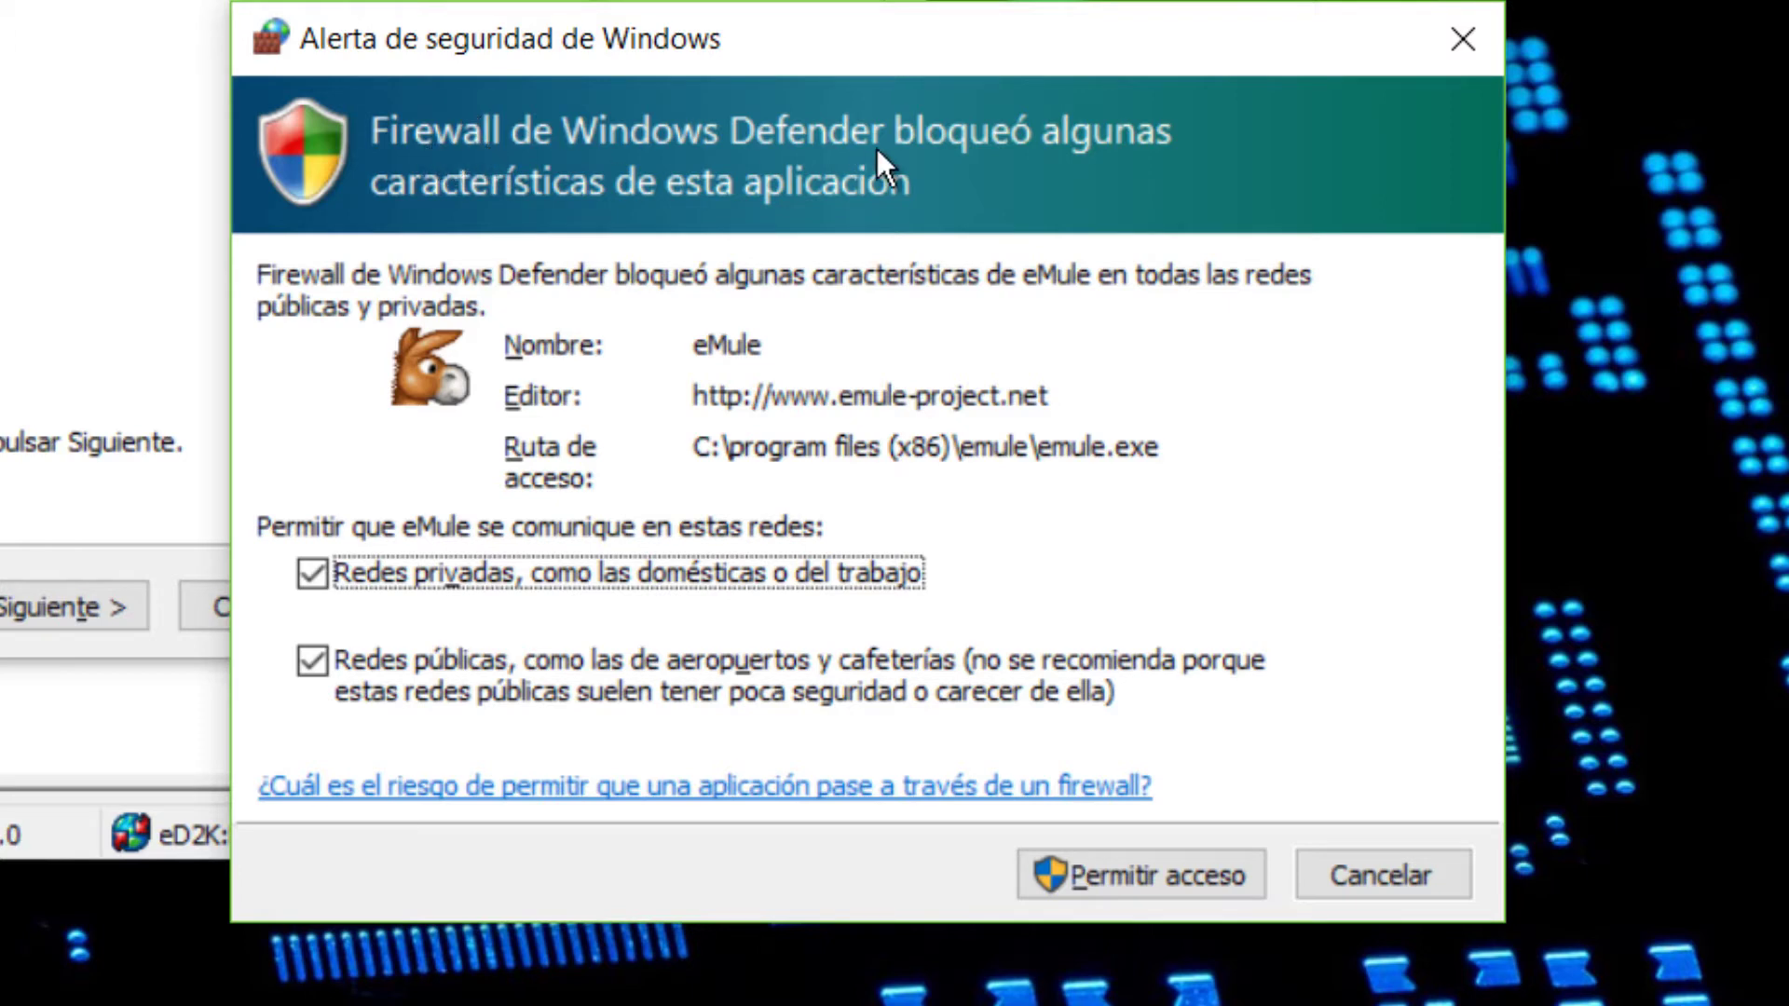
{"action": "left_click", "coordinate": [1121, 866]}
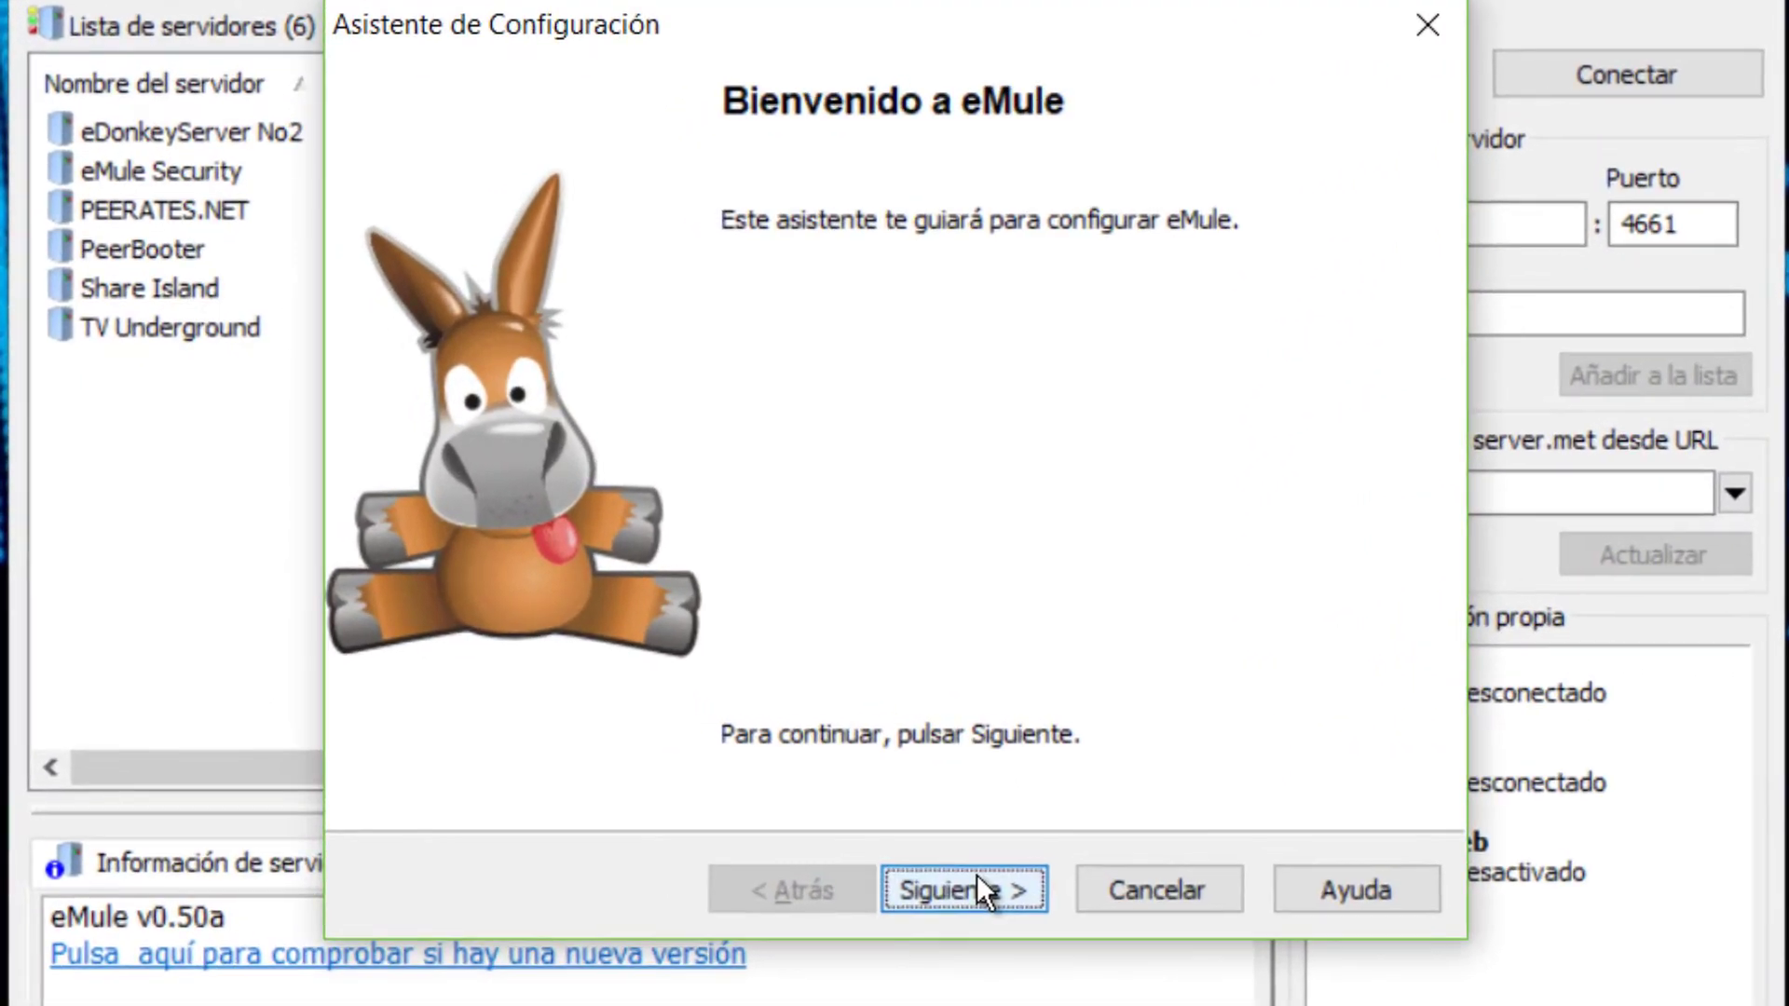
Replace the default user name with a personal one in the configuration wizard, leaving both startup options disabled.
{"action": "left_click", "coordinate": [976, 876]}
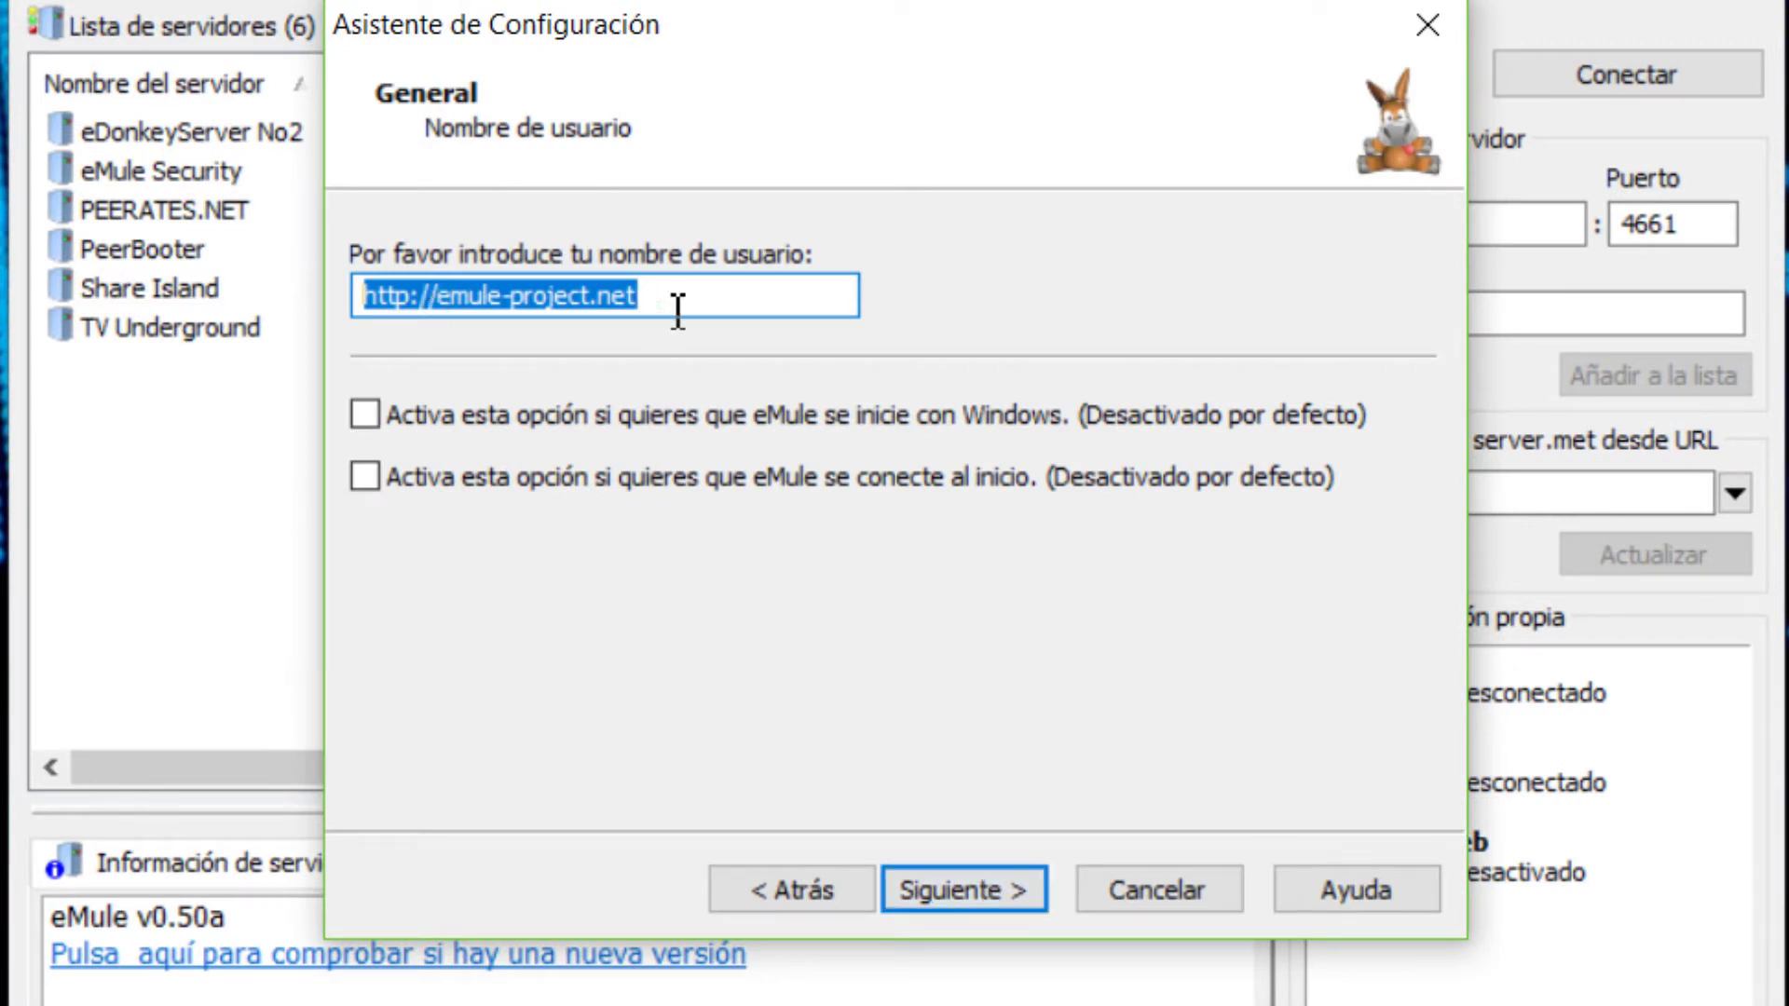
{"action": "left_click_drag", "start_coordinate": [652, 295], "coordinate": [251, 271]}
{"action": "type", "text": "Kl"}
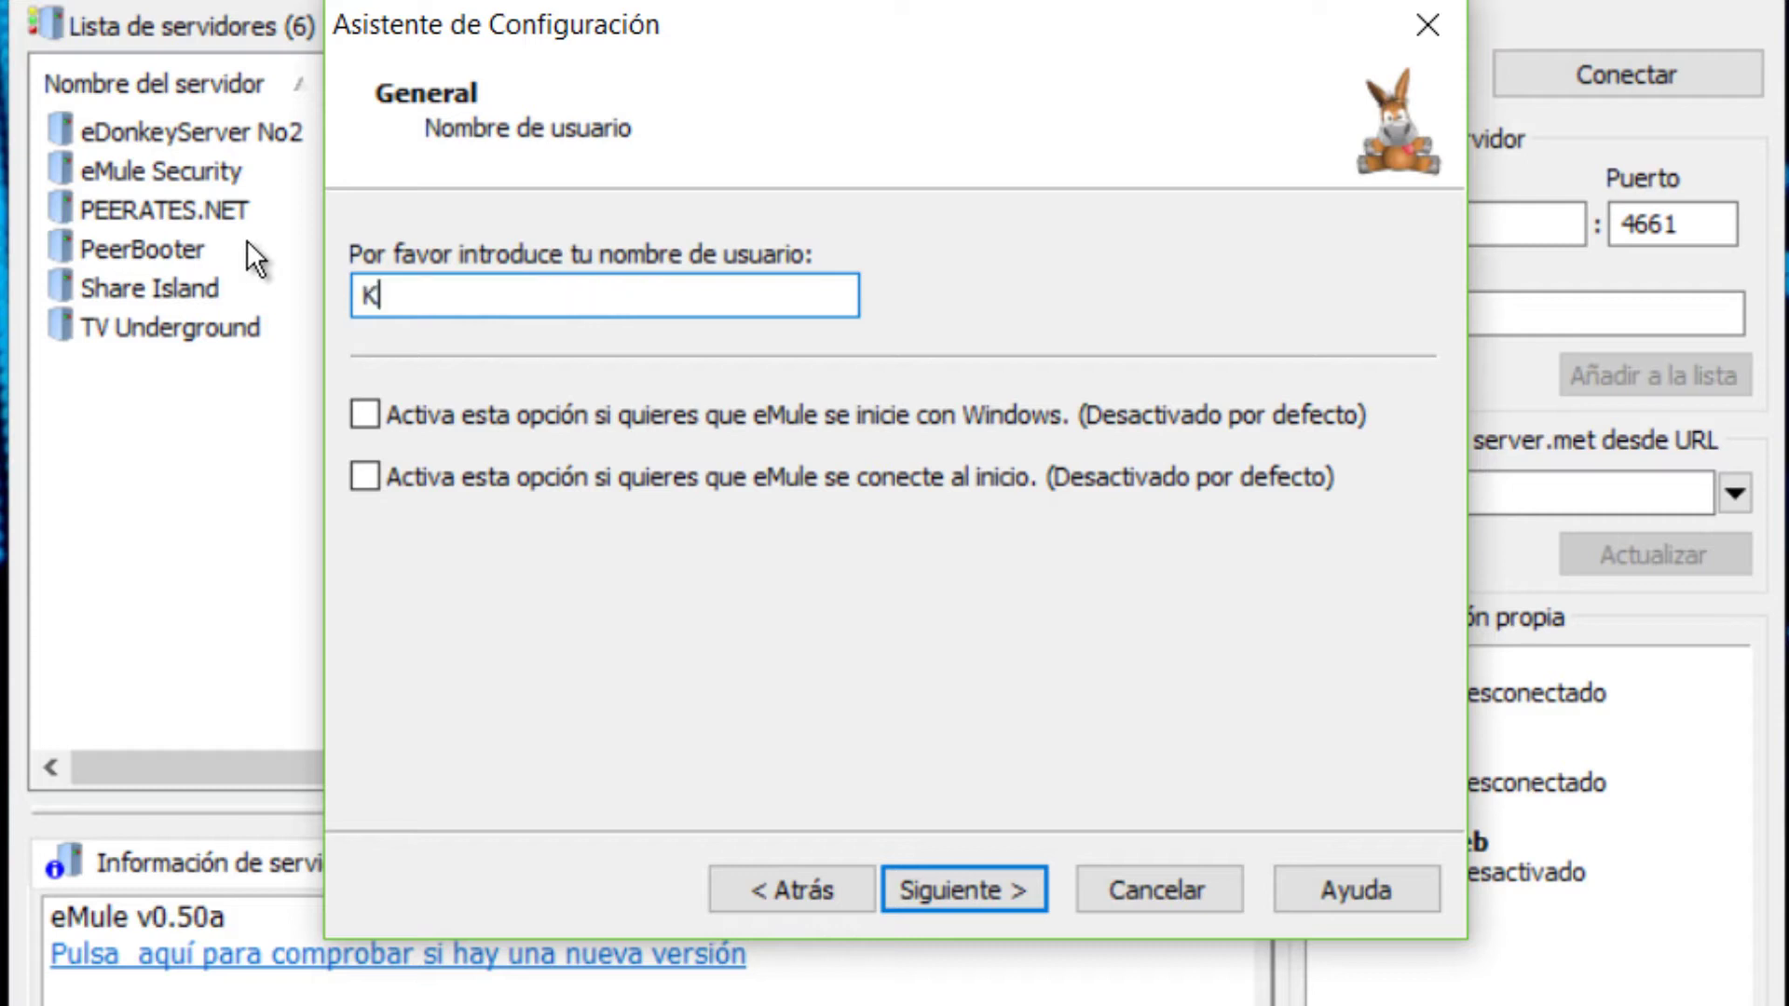
{"action": "type", "text": "as"}
{"action": "key", "text": "BackSpace"}
{"action": "key", "text": "BackSpace"}
{"action": "type", "text": "auss"}
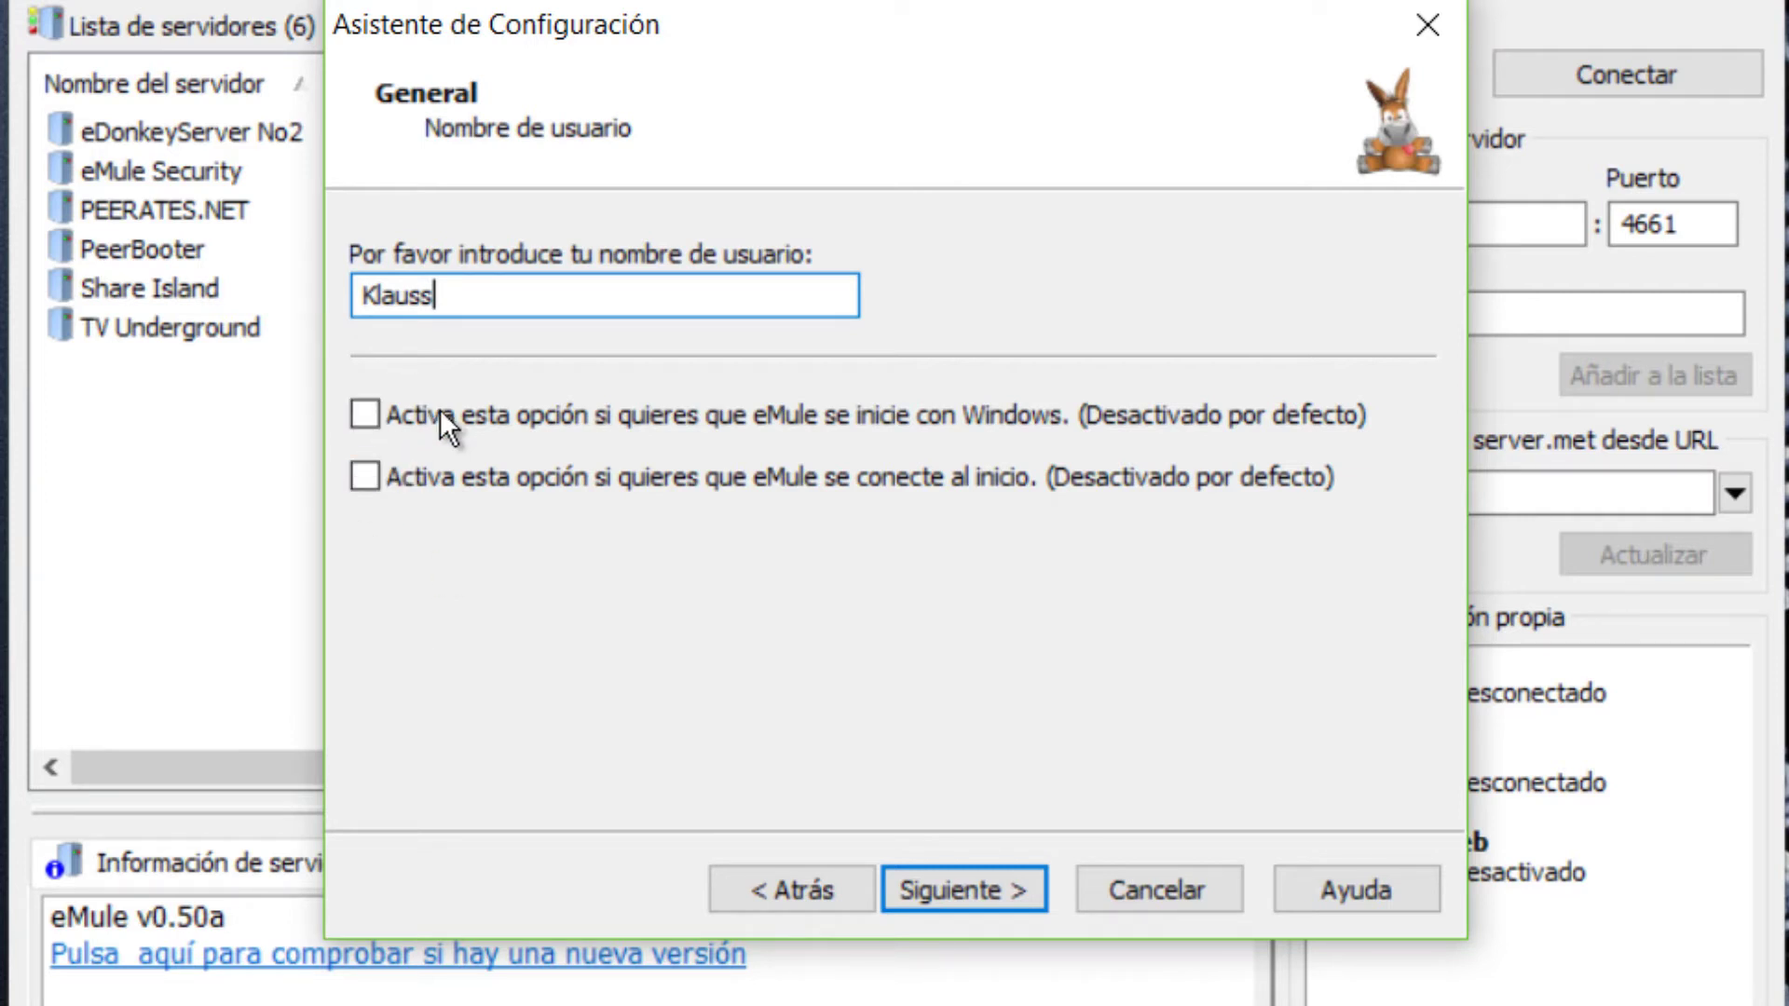
{"action": "left_click", "coordinate": [1002, 889]}
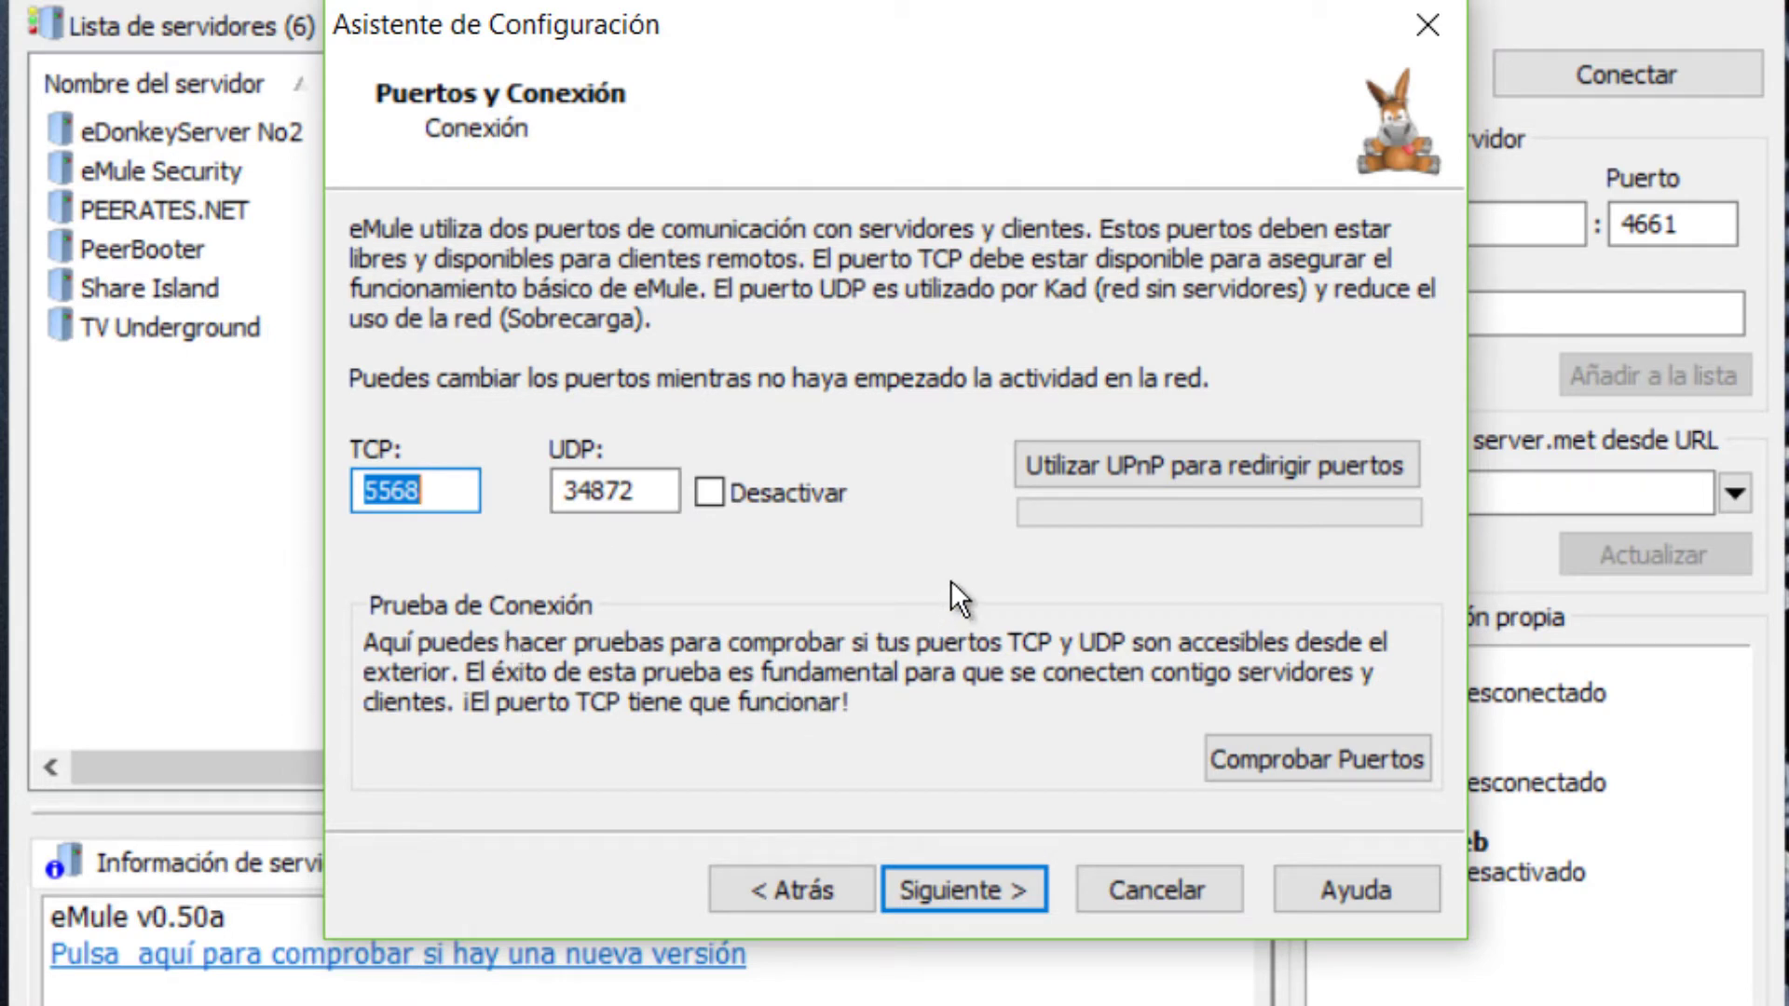
Try redirecting the TCP and UDP ports through UPnP, test the ports, and continue to the priority settings.
{"action": "left_click", "coordinate": [1123, 464]}
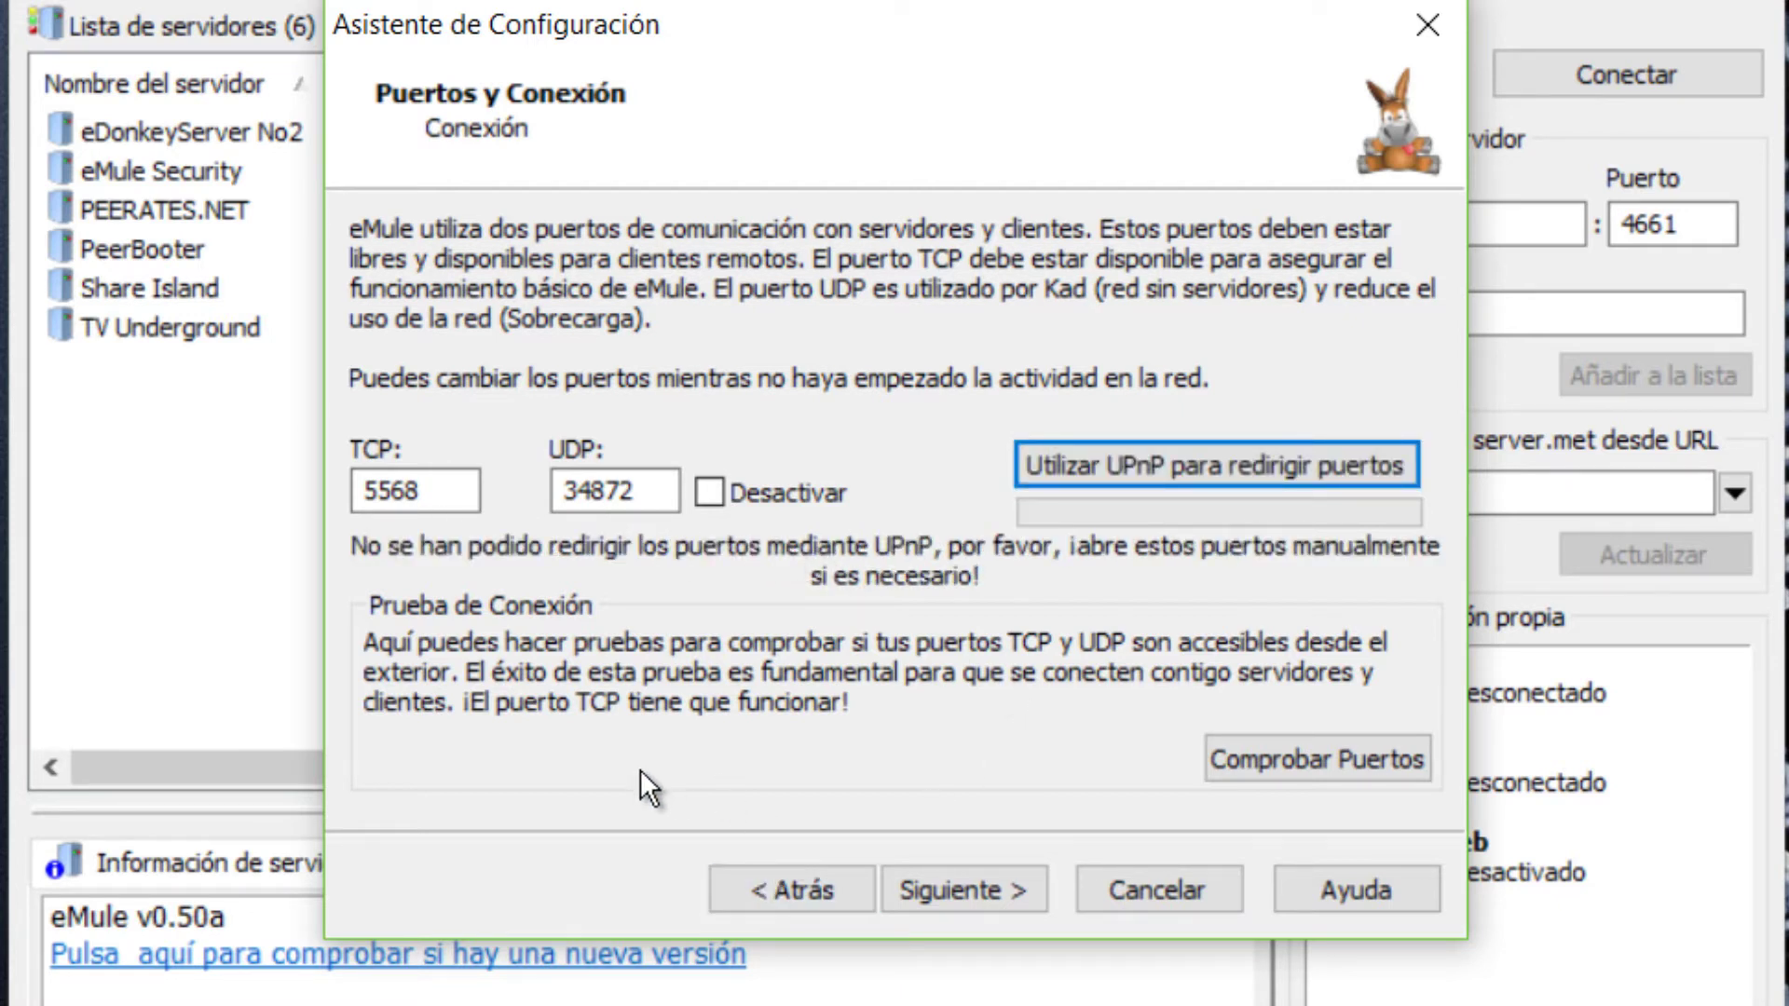
{"action": "left_click", "coordinate": [1345, 759]}
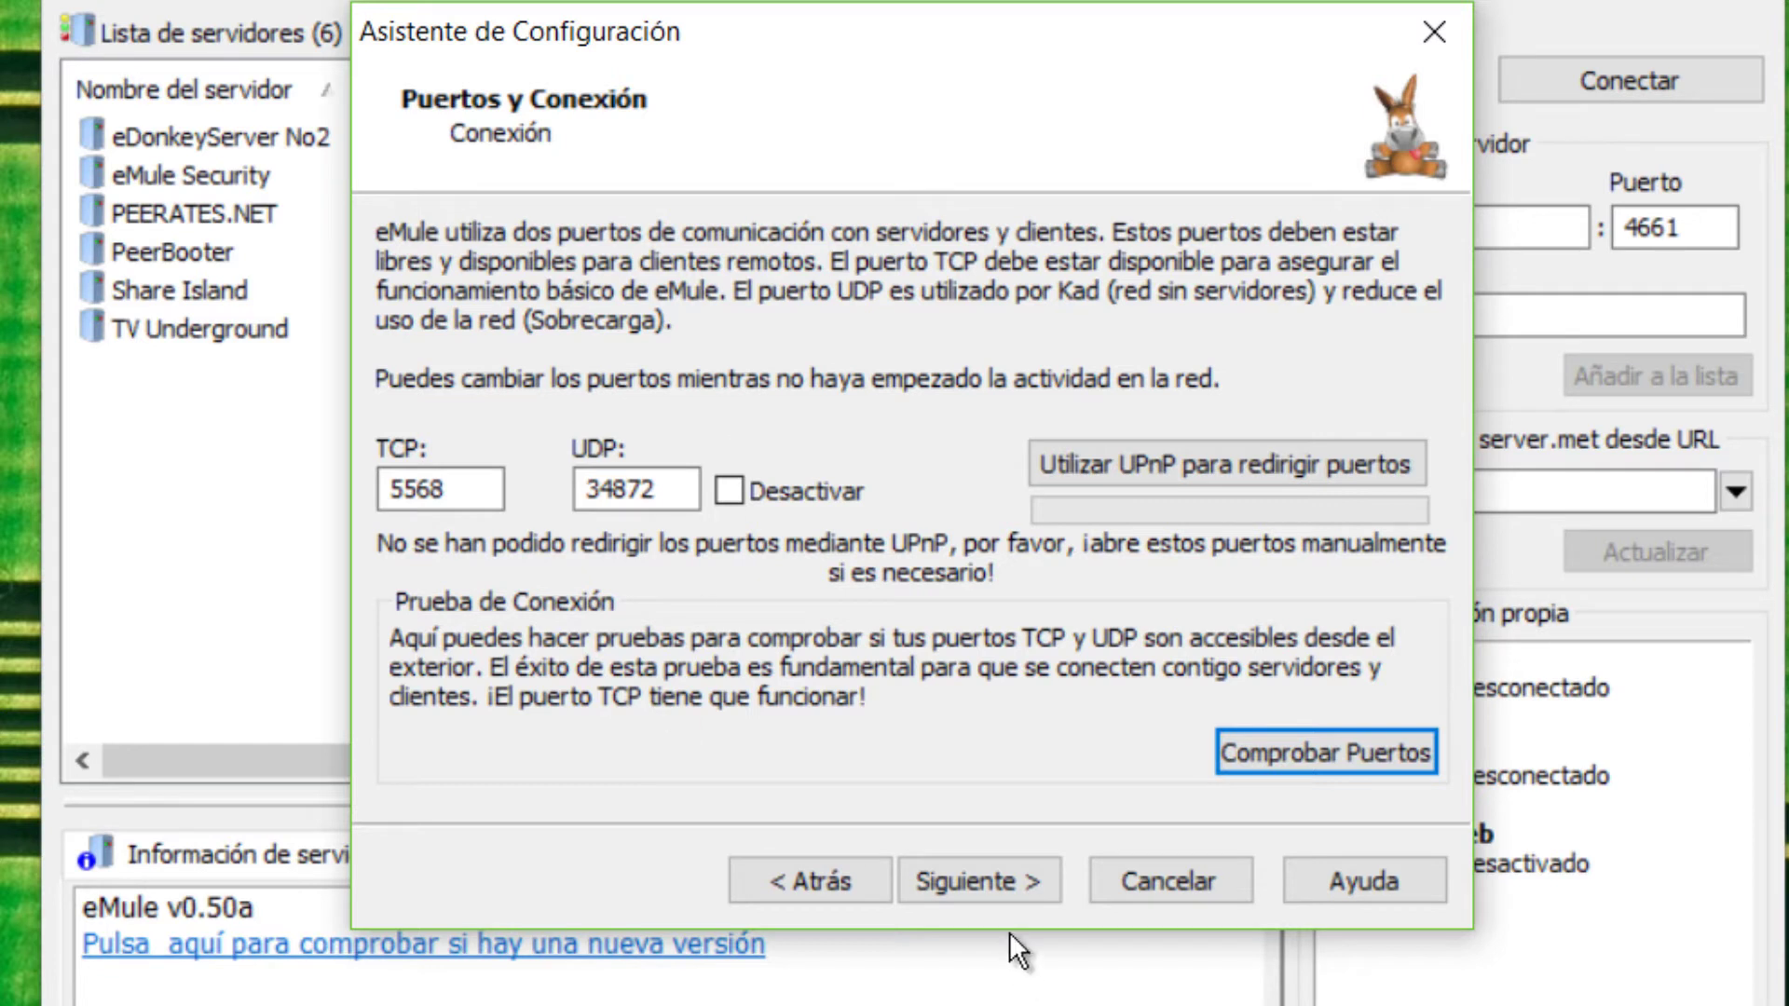
{"action": "left_click", "coordinate": [1004, 882]}
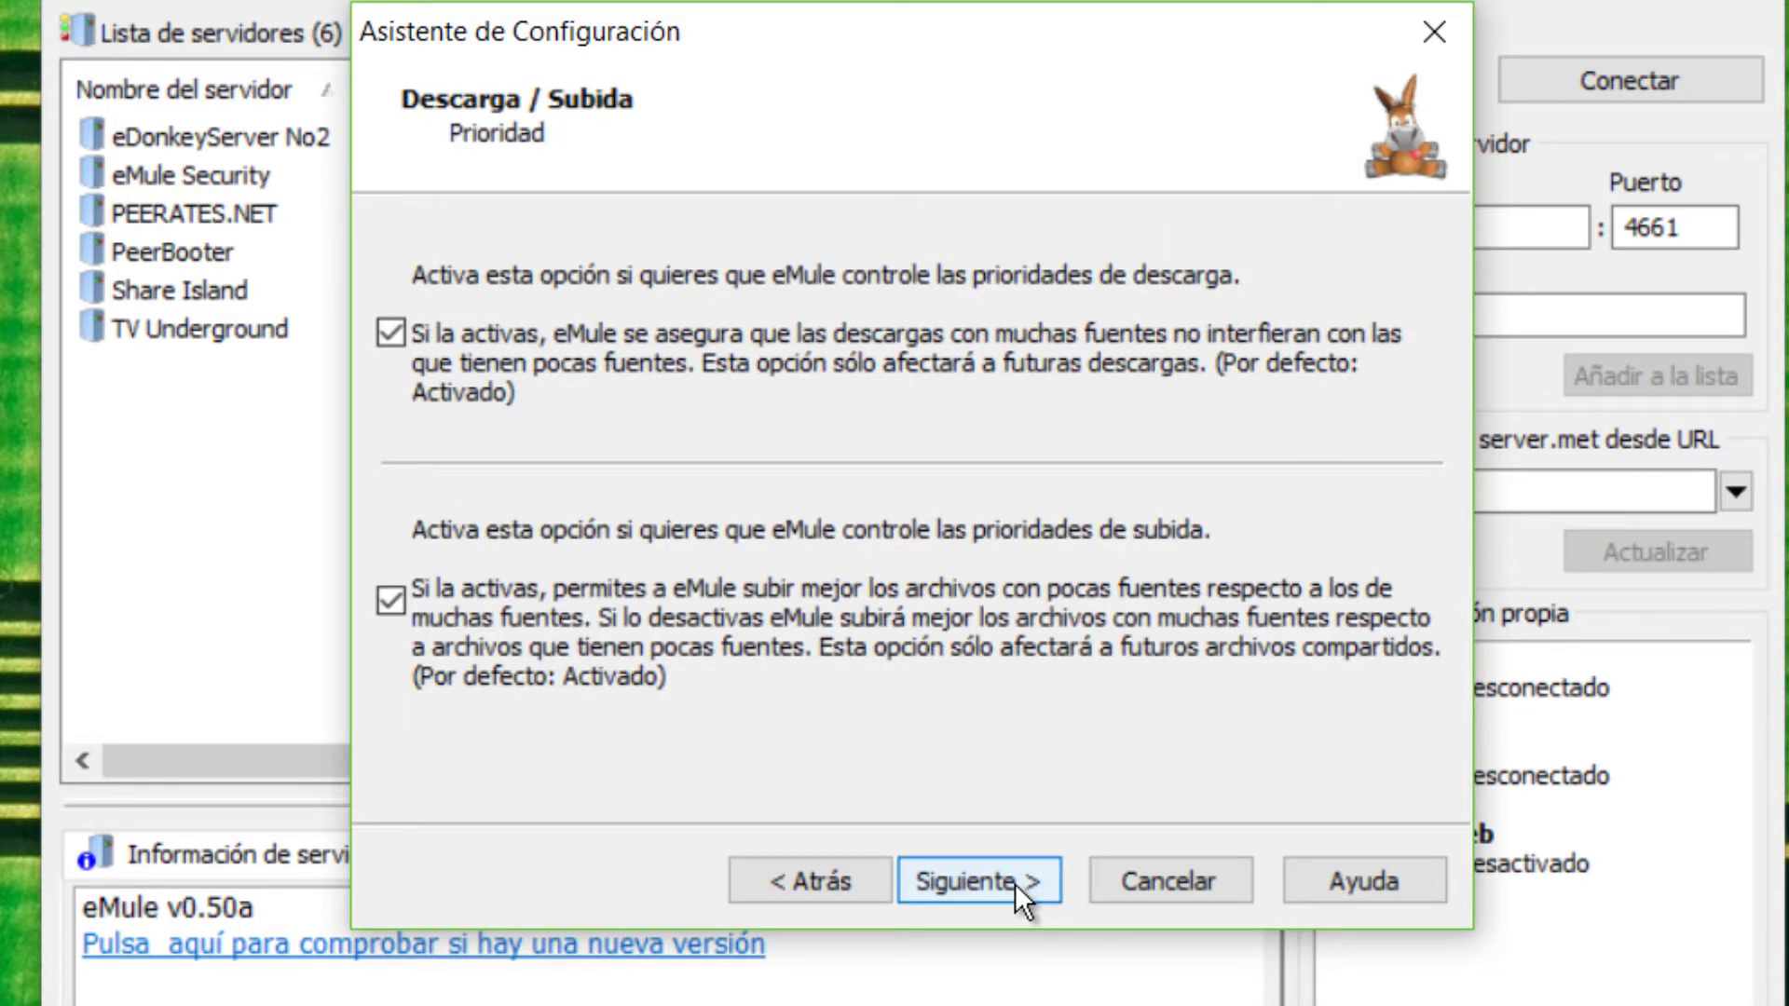
Complete the configuration wizard with automatic download and upload priorities, protocol obfuscation off, and the eD2K and Kad networks enabled.
{"action": "left_click", "coordinate": [576, 360]}
{"action": "left_click", "coordinate": [576, 360]}
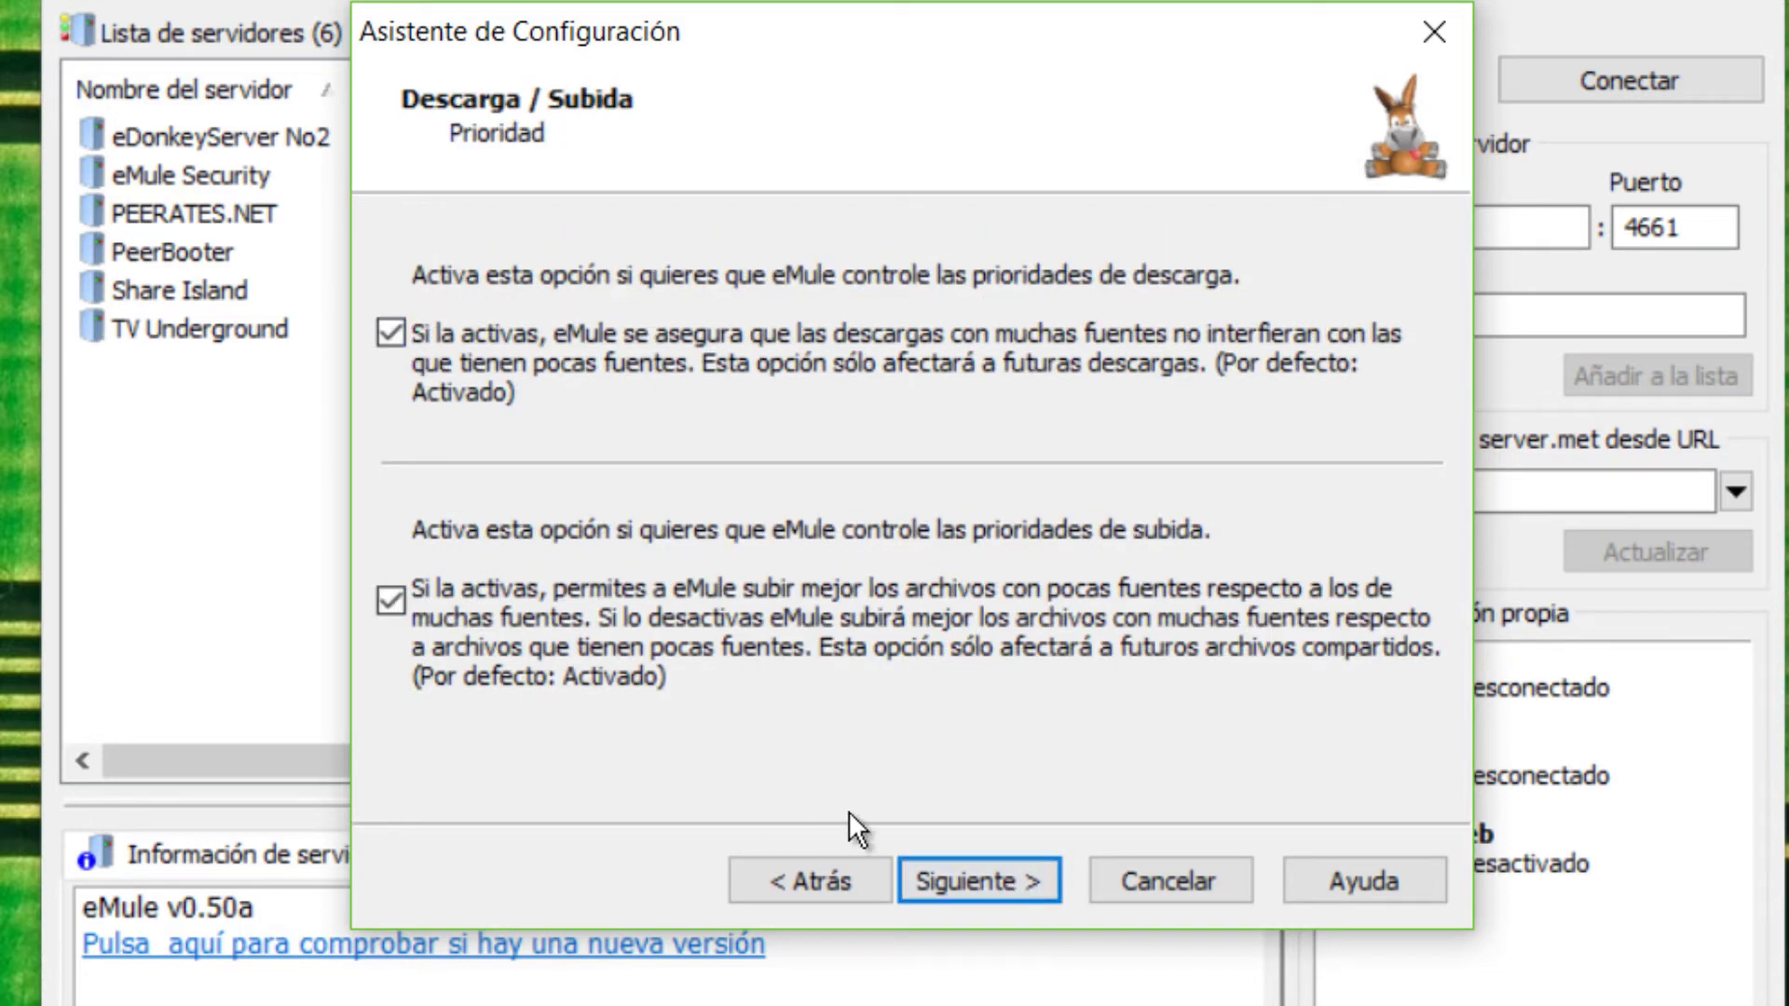
{"action": "left_click", "coordinate": [942, 874]}
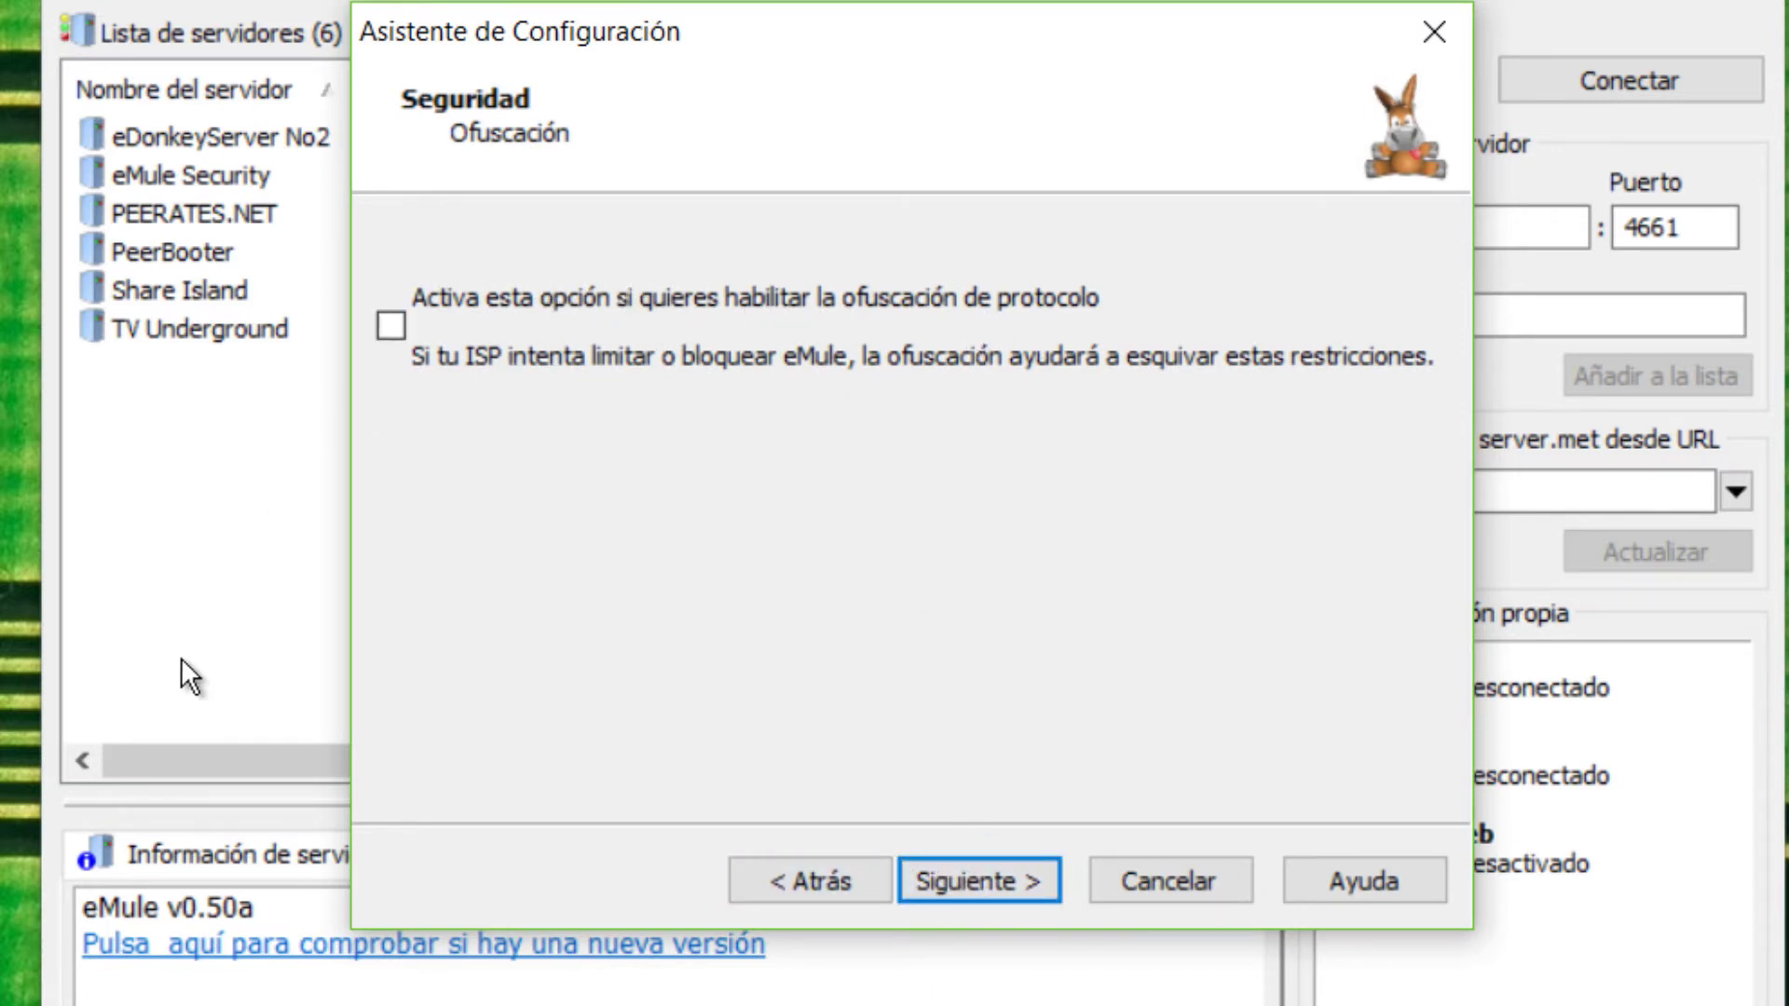
{"action": "left_click", "coordinate": [976, 881]}
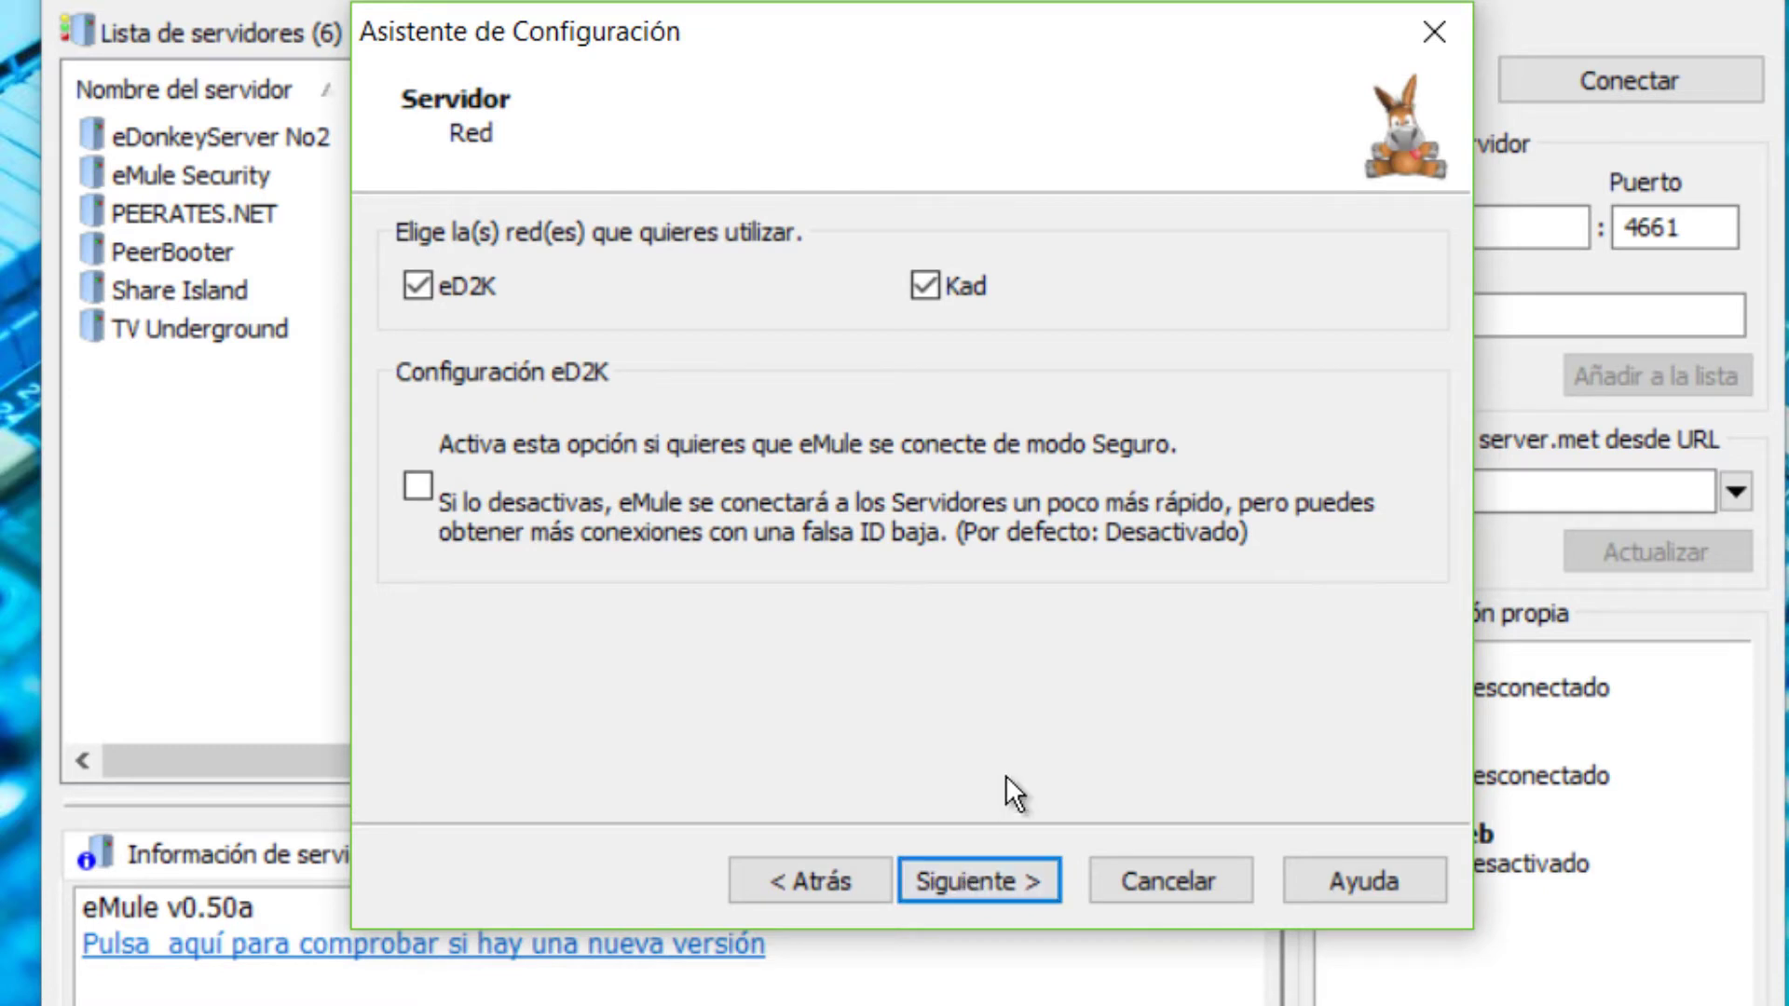
{"action": "left_click", "coordinate": [964, 868]}
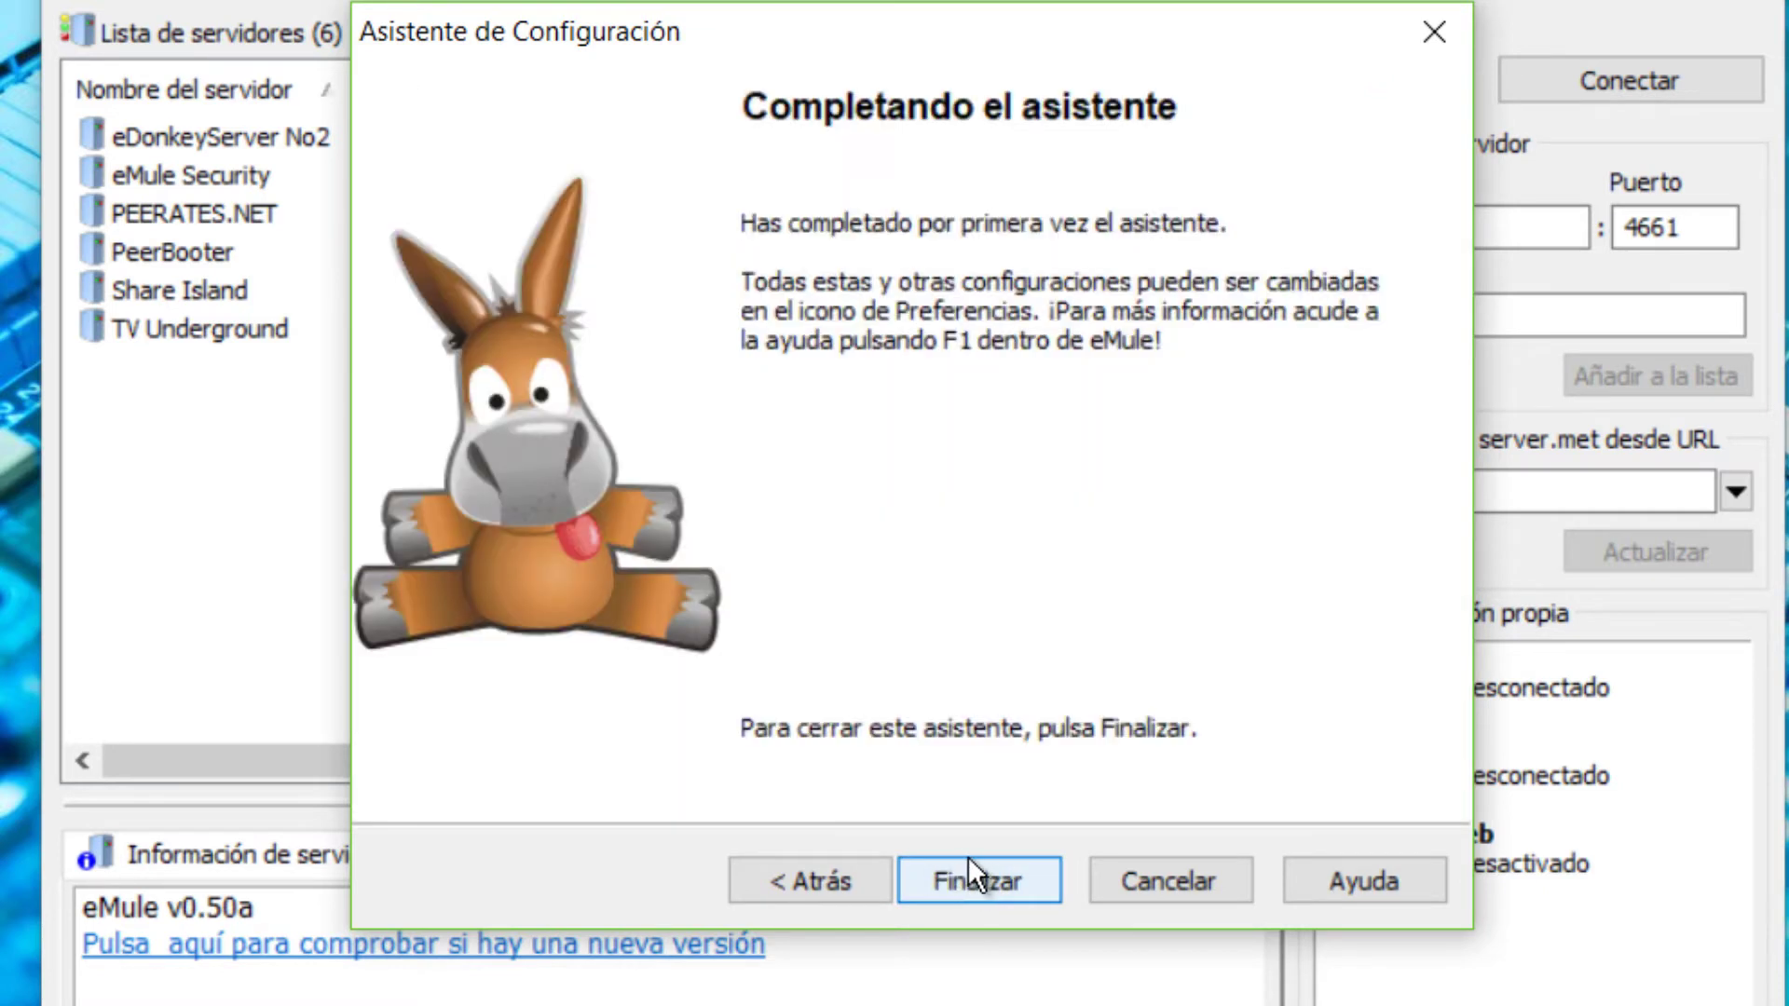
{"action": "left_click", "coordinate": [969, 853]}
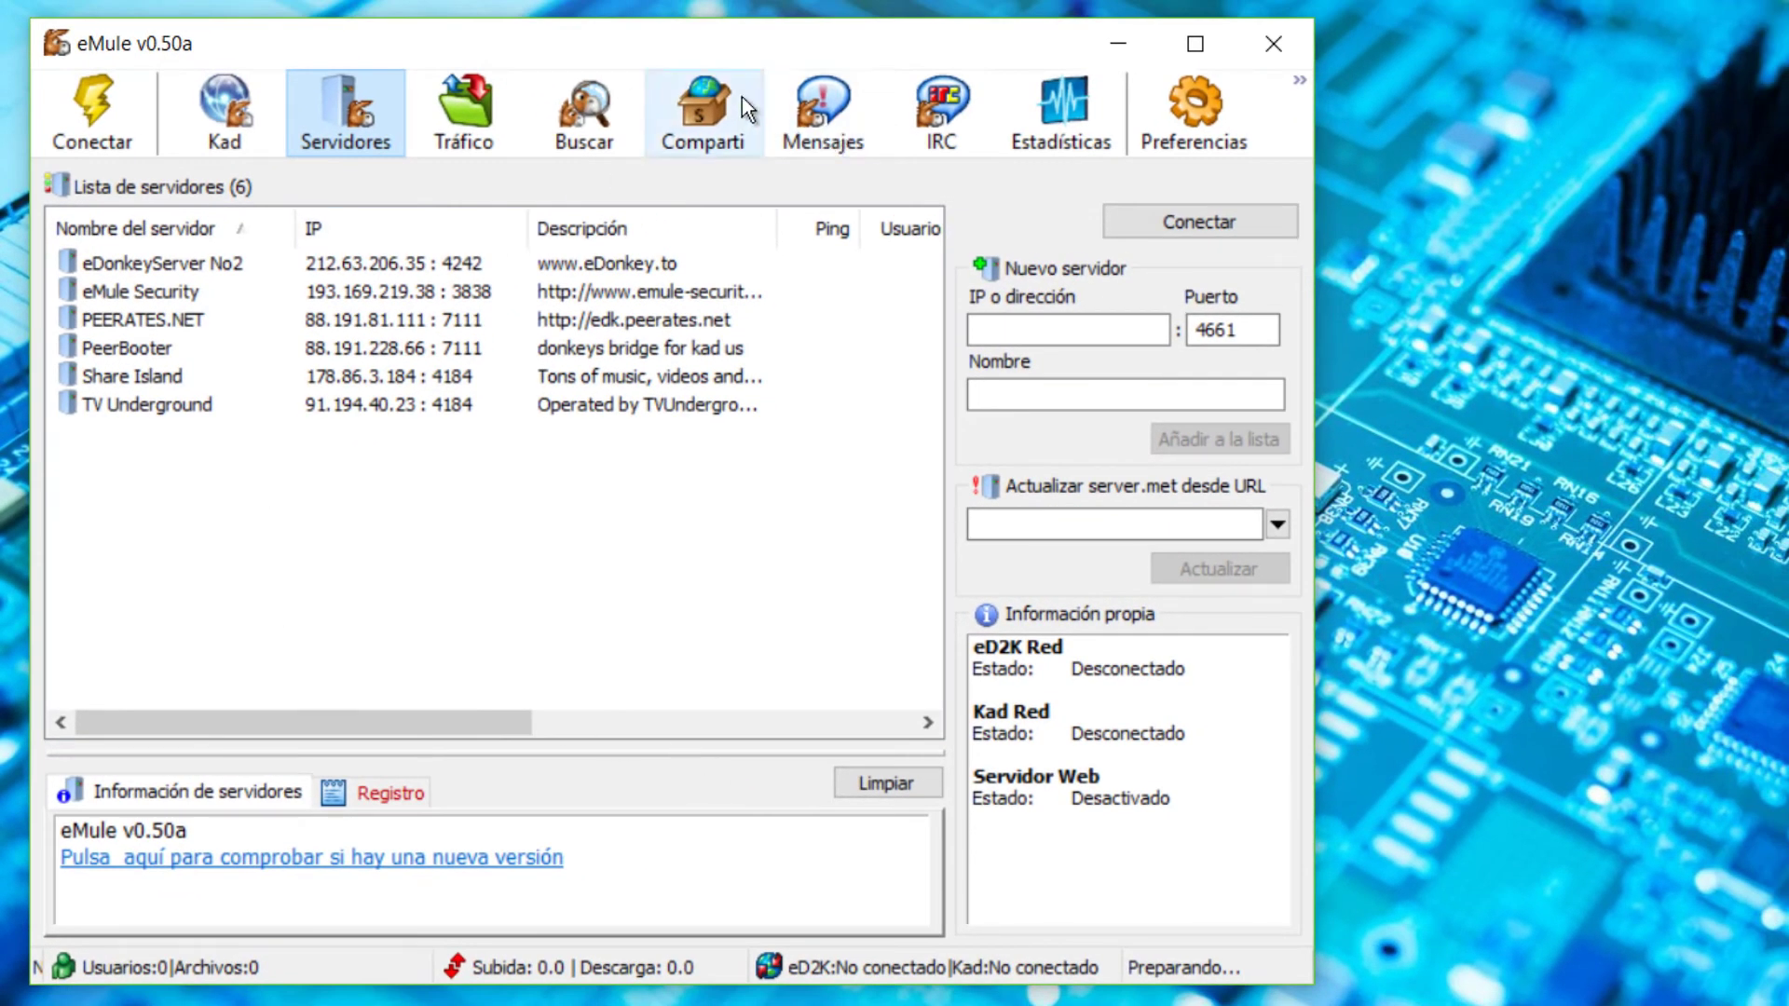
Look through eMule's Kad contacts, server list, traffic and search views.
{"action": "left_click_drag", "start_coordinate": [741, 44], "coordinate": [985, 82]}
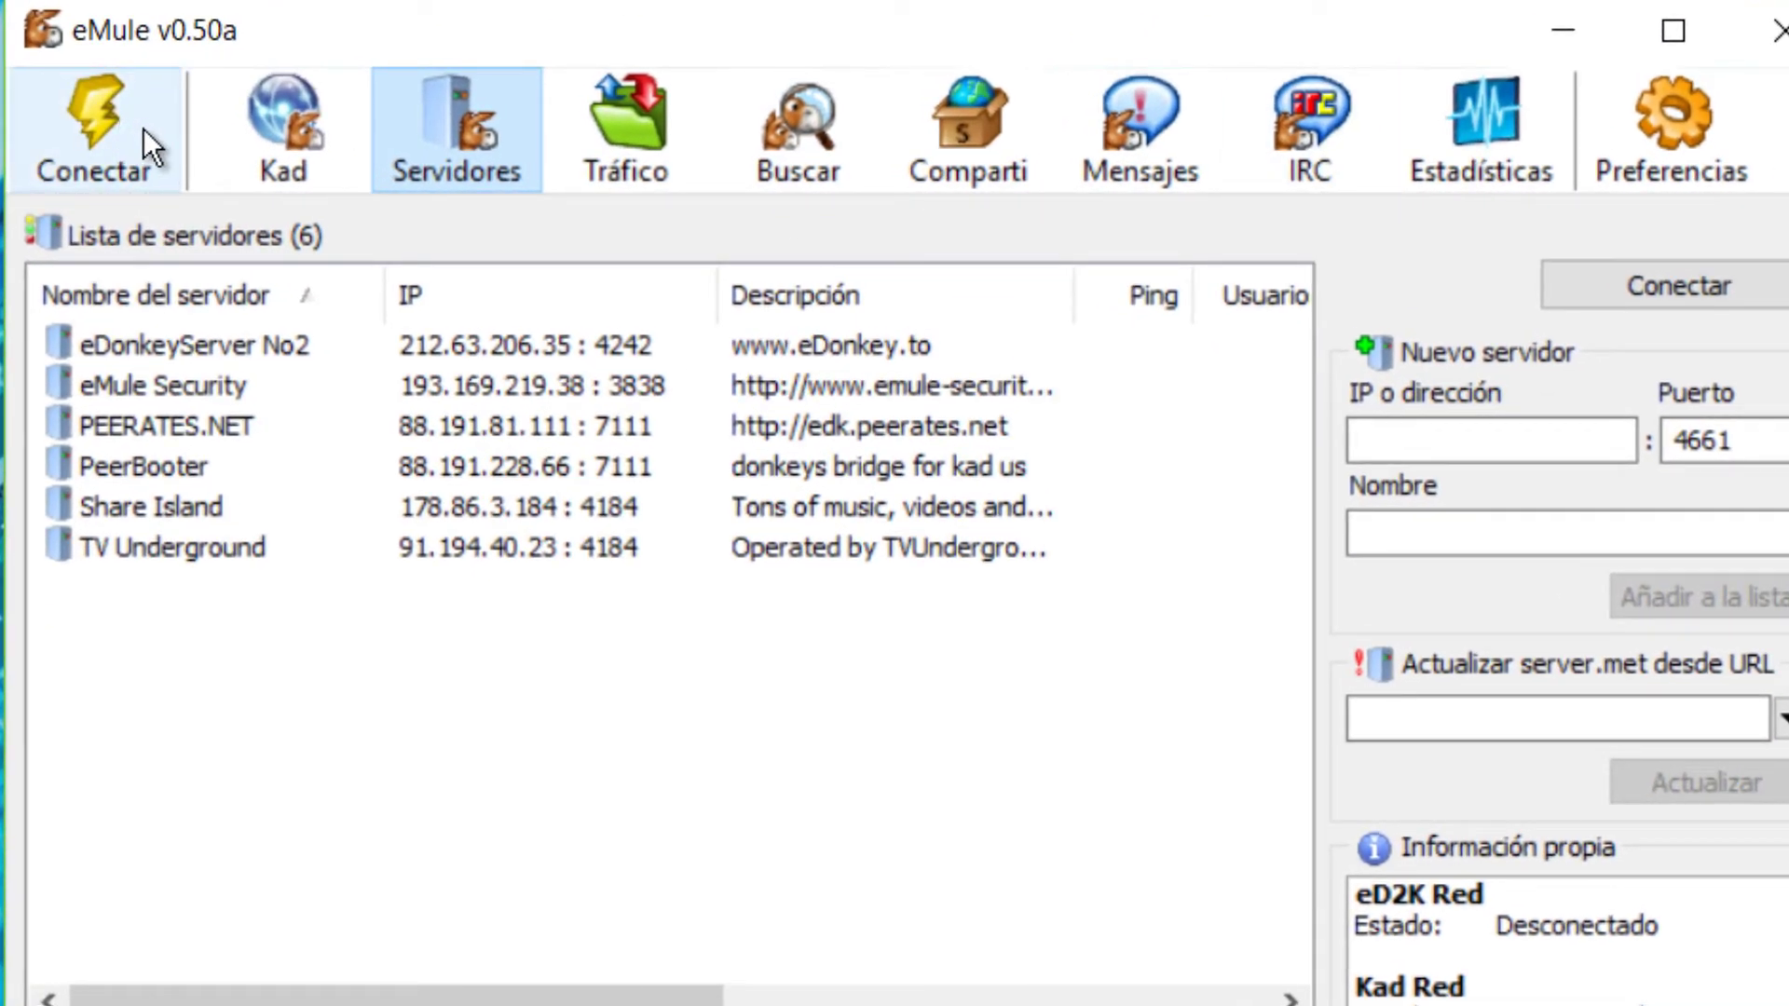
{"action": "left_click", "coordinate": [278, 137]}
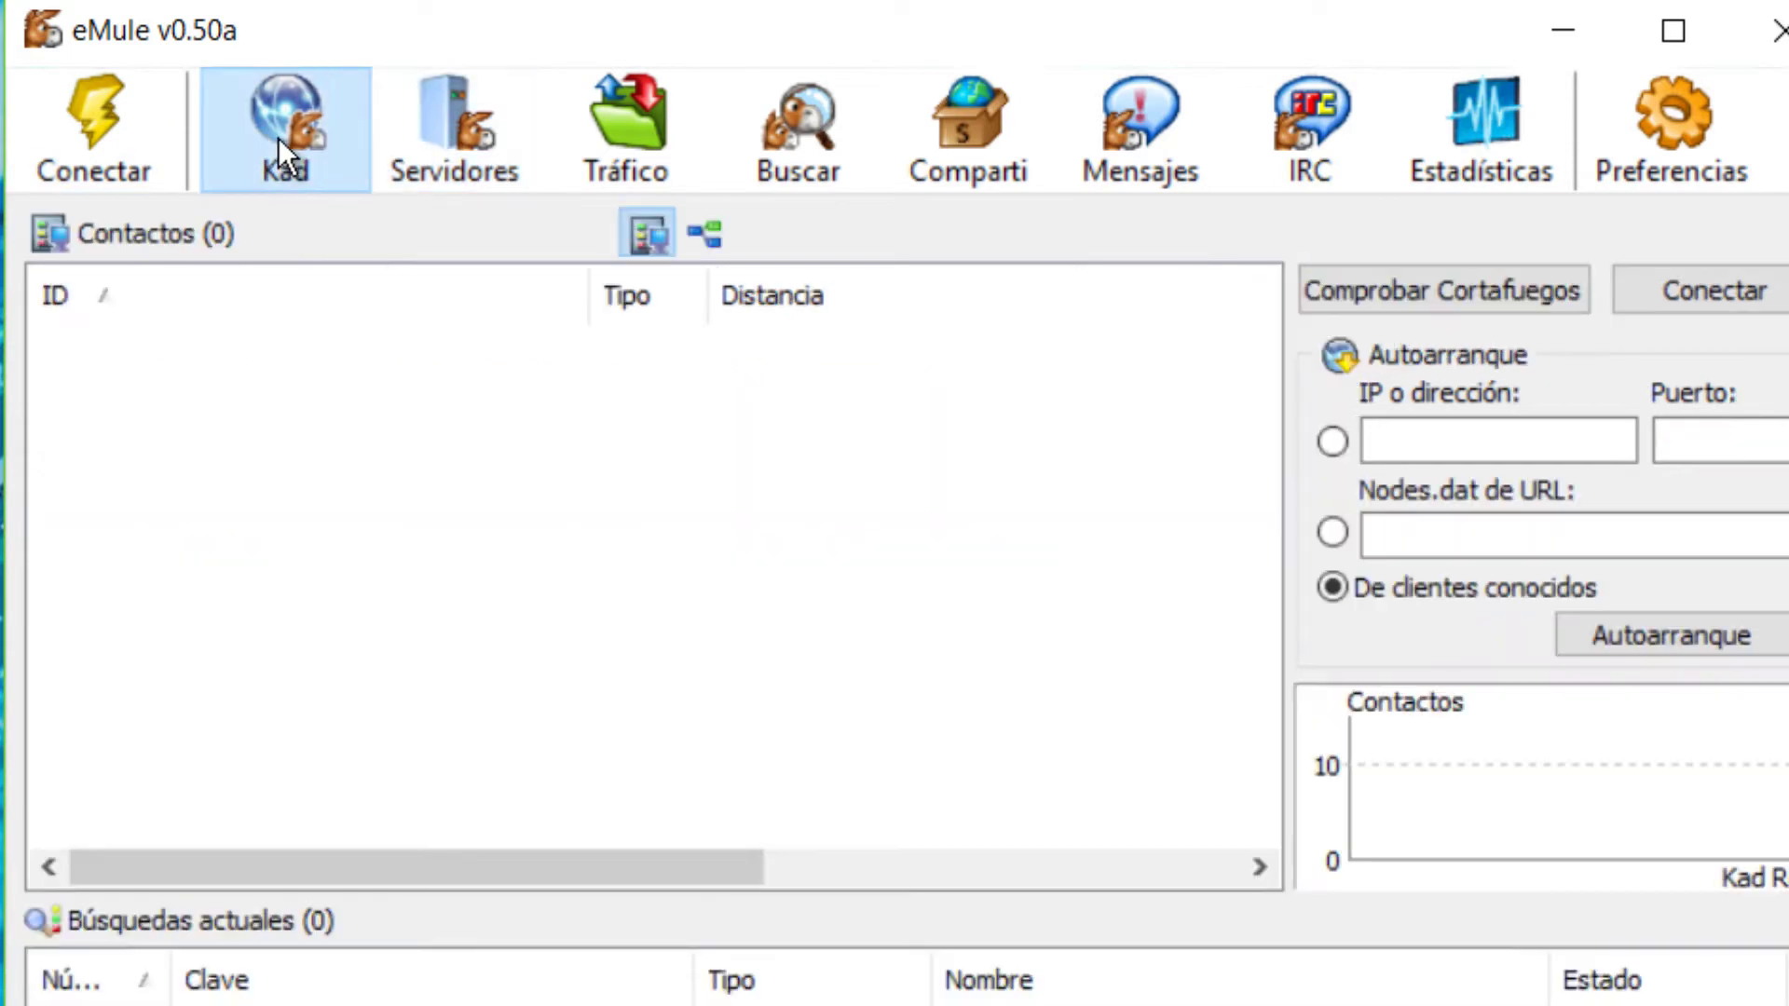
{"action": "left_click", "coordinate": [447, 169]}
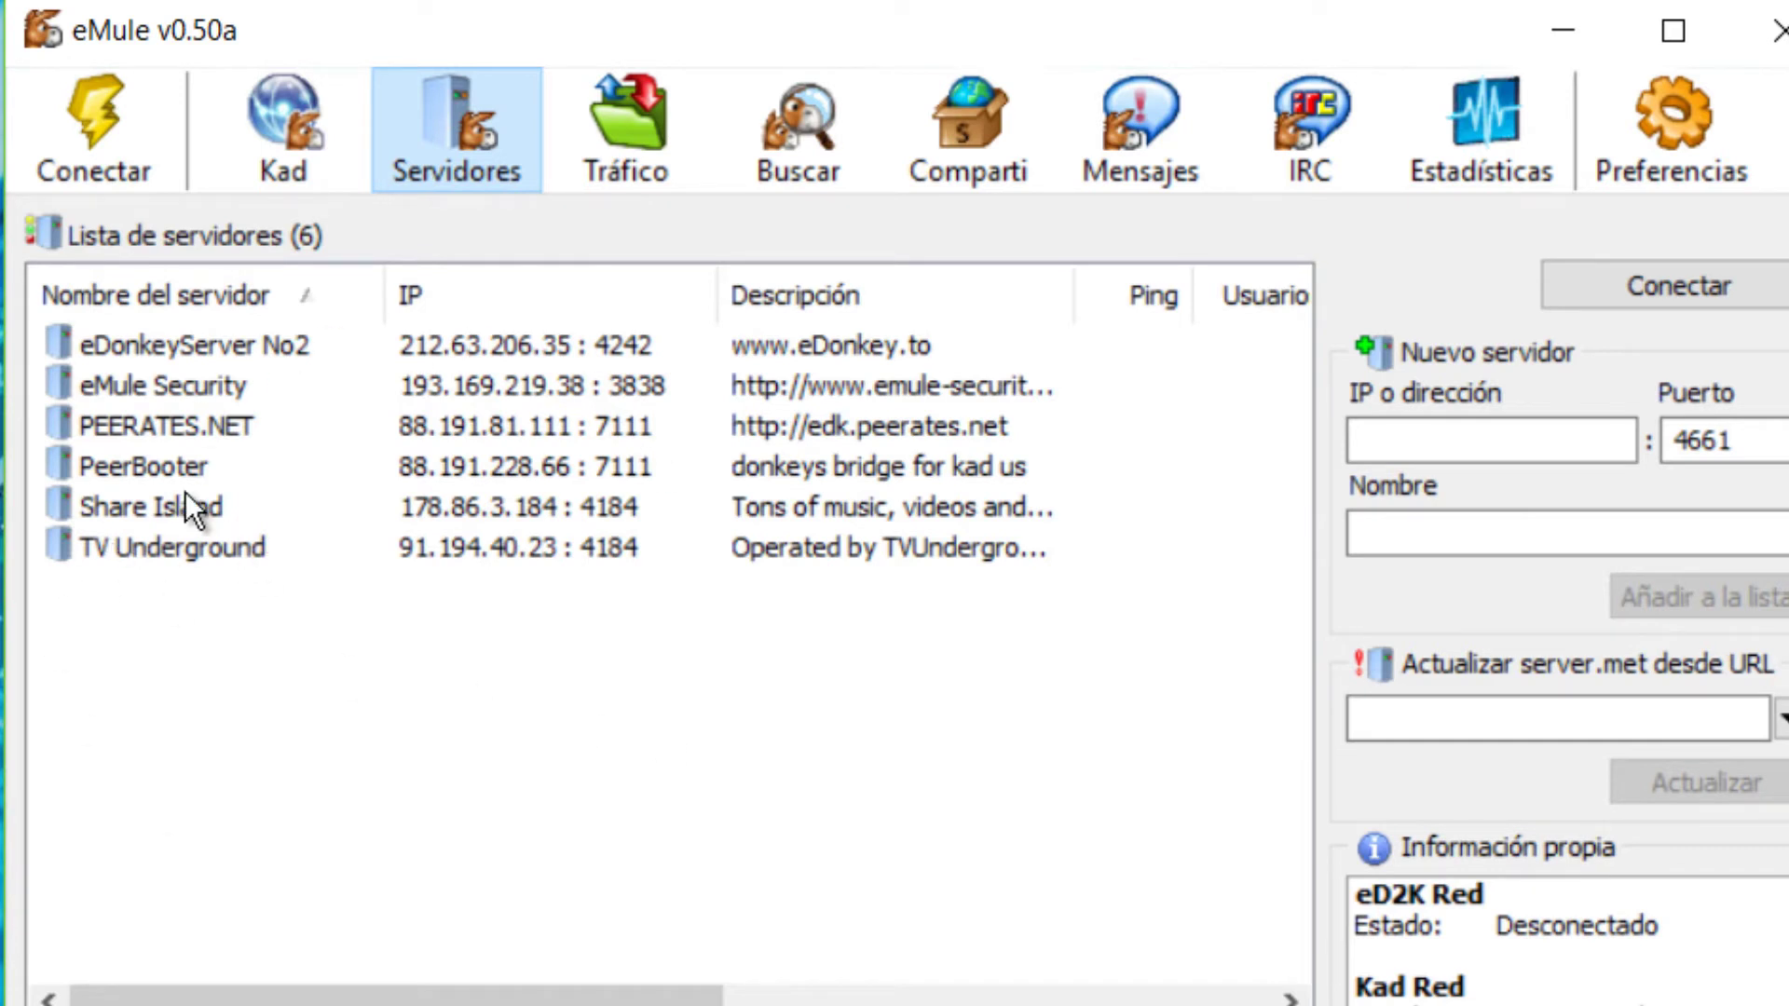
{"action": "left_click", "coordinate": [690, 140]}
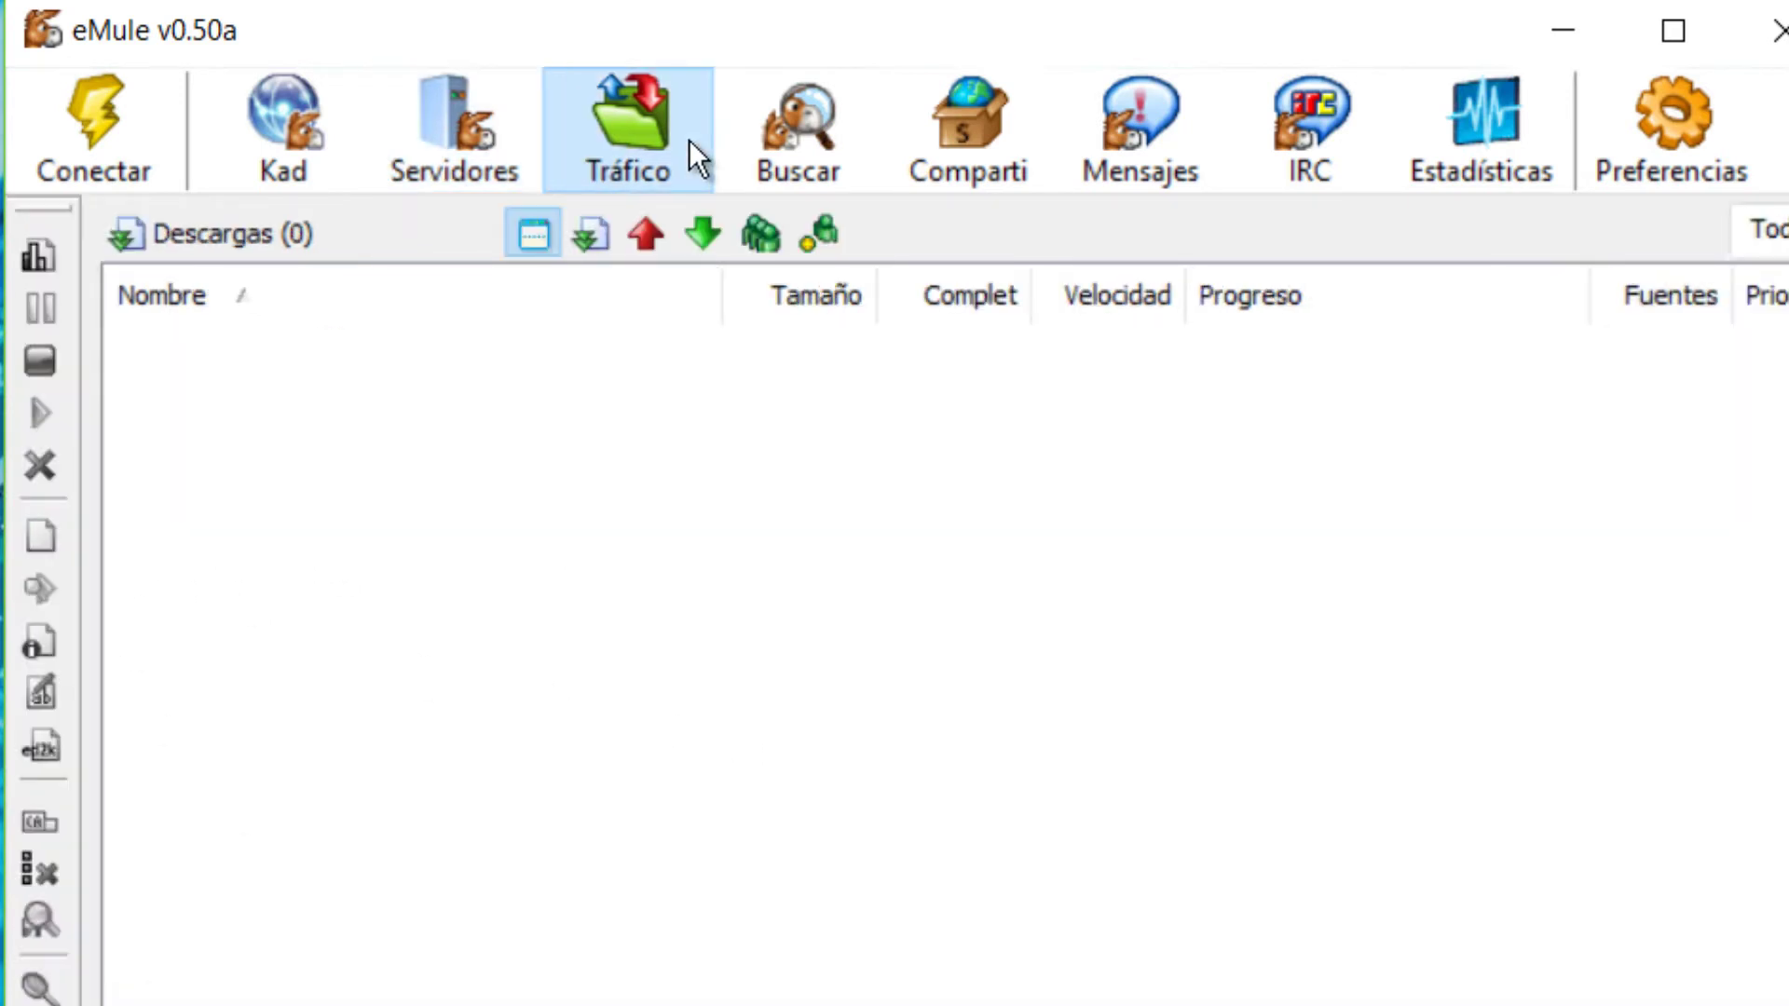
{"action": "left_click", "coordinate": [786, 76]}
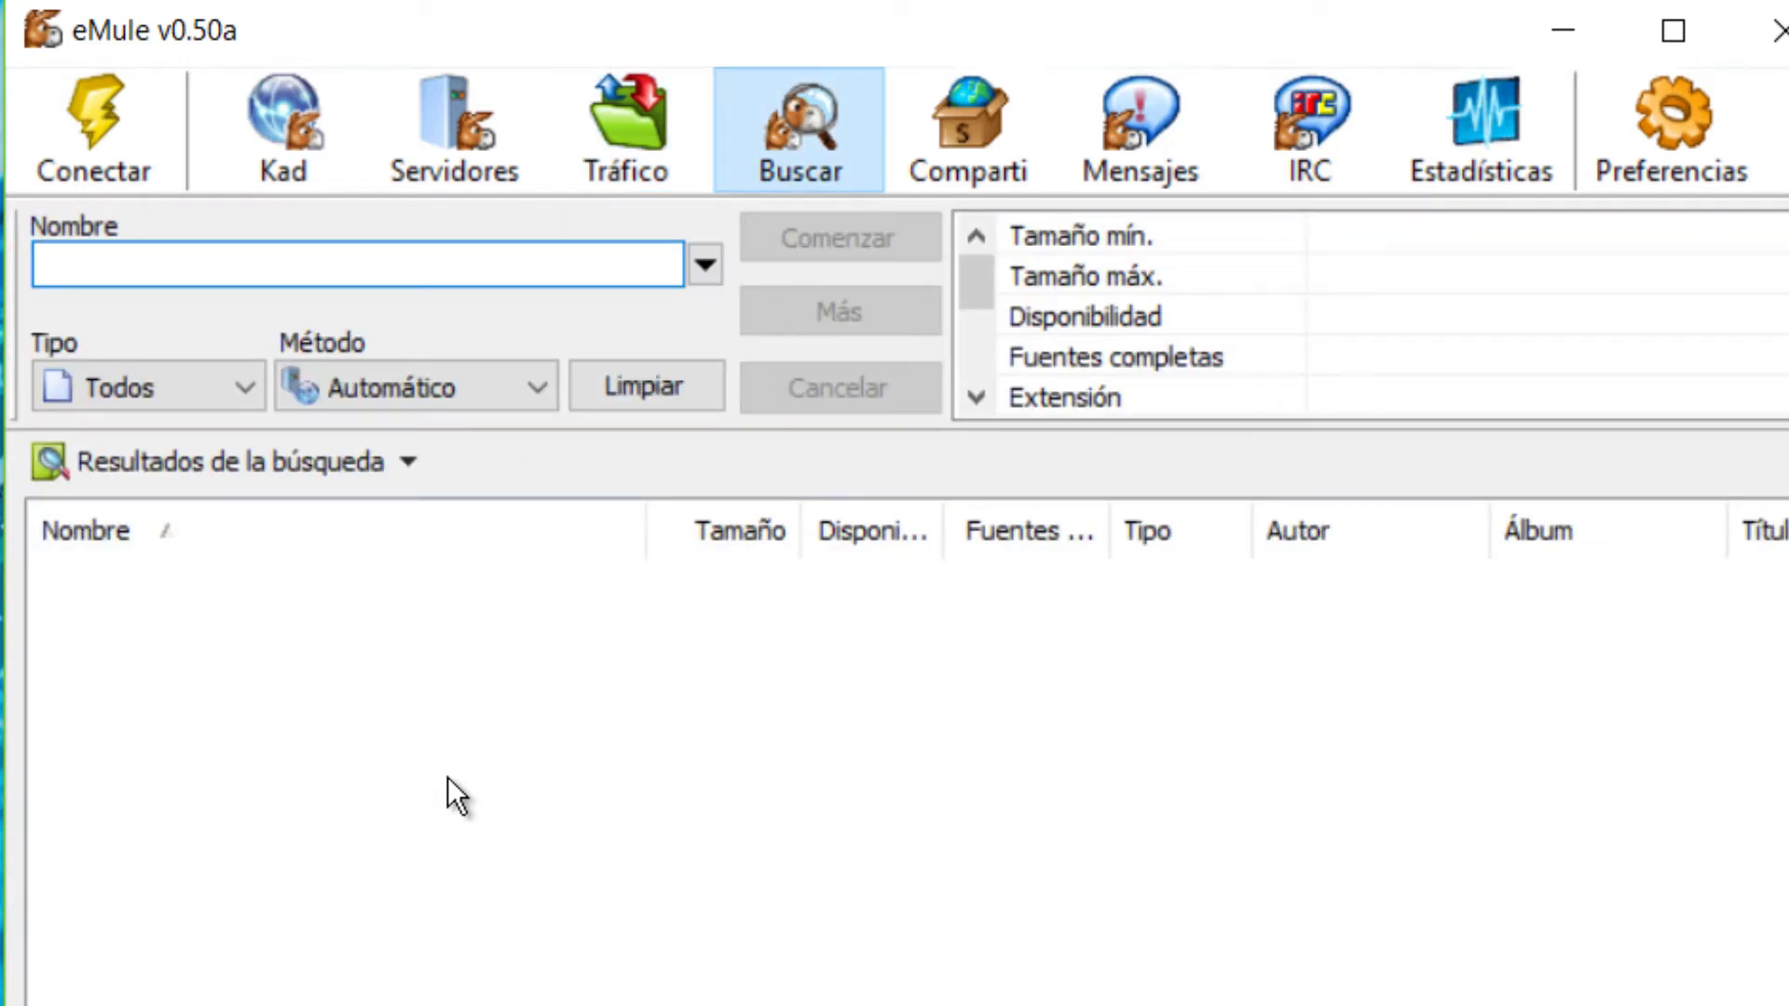
Look through eMule's shared files, messages, IRC and statistics views.
{"action": "left_click", "coordinate": [986, 115]}
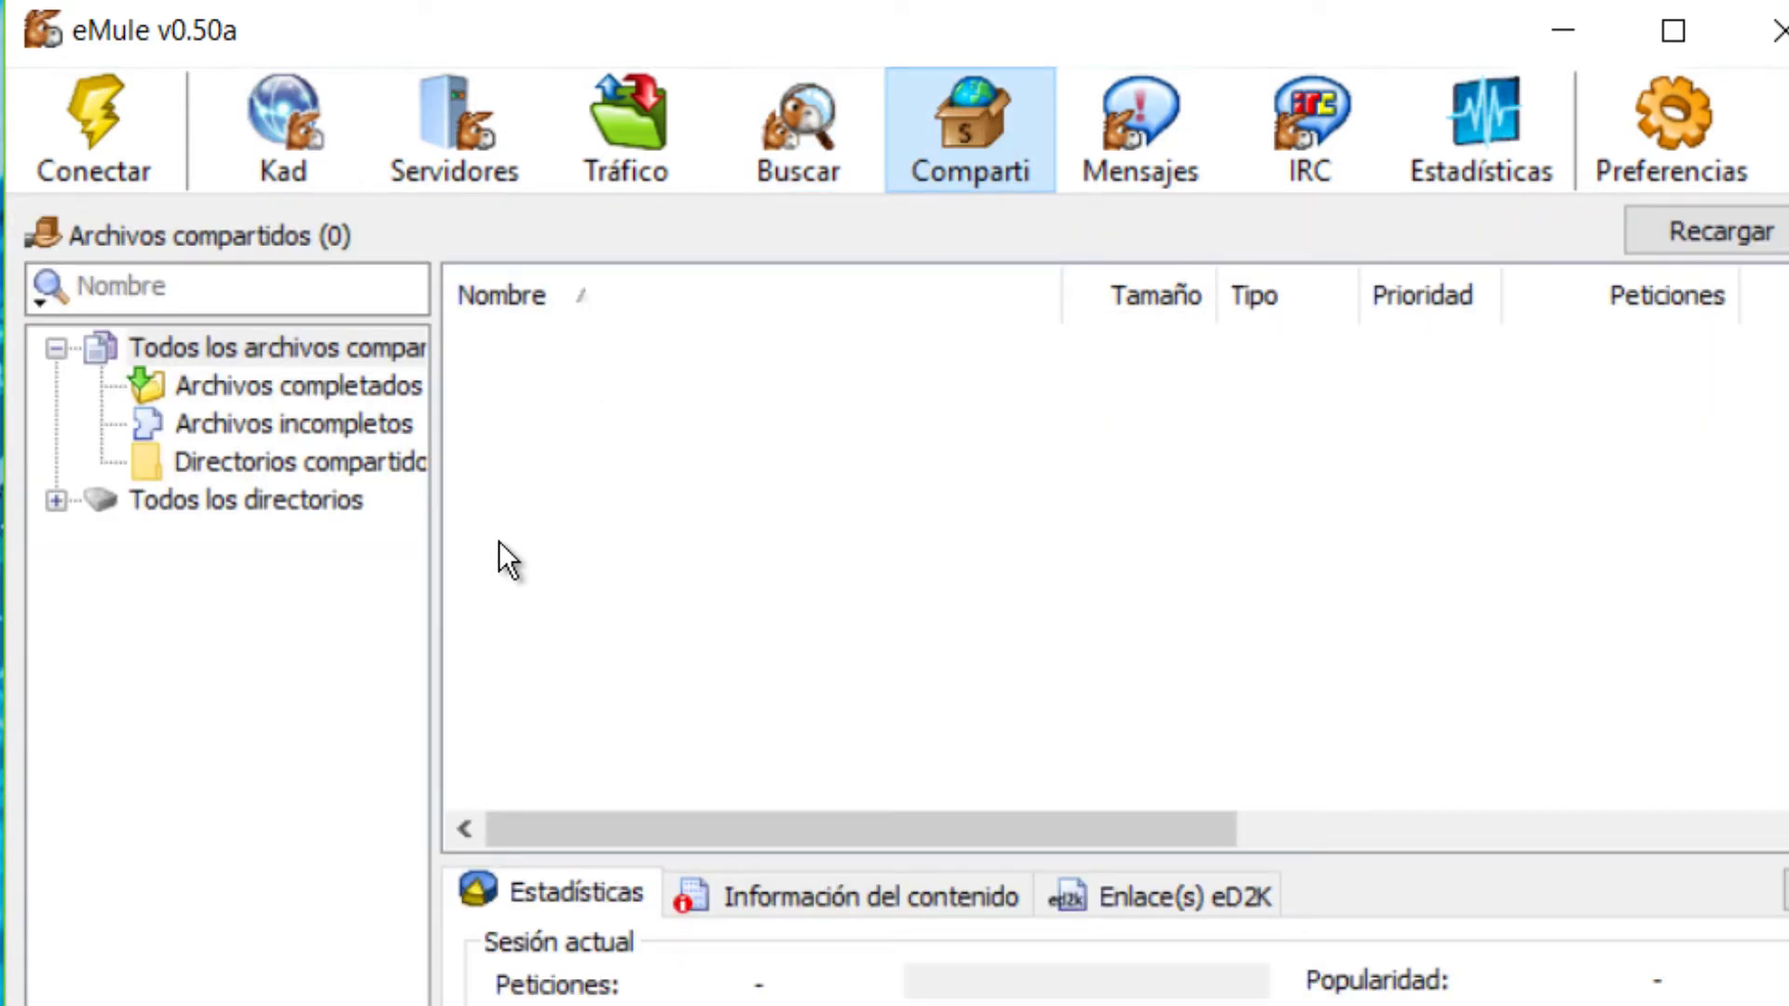
{"action": "left_click", "coordinate": [1158, 86]}
{"action": "left_click", "coordinate": [1342, 112]}
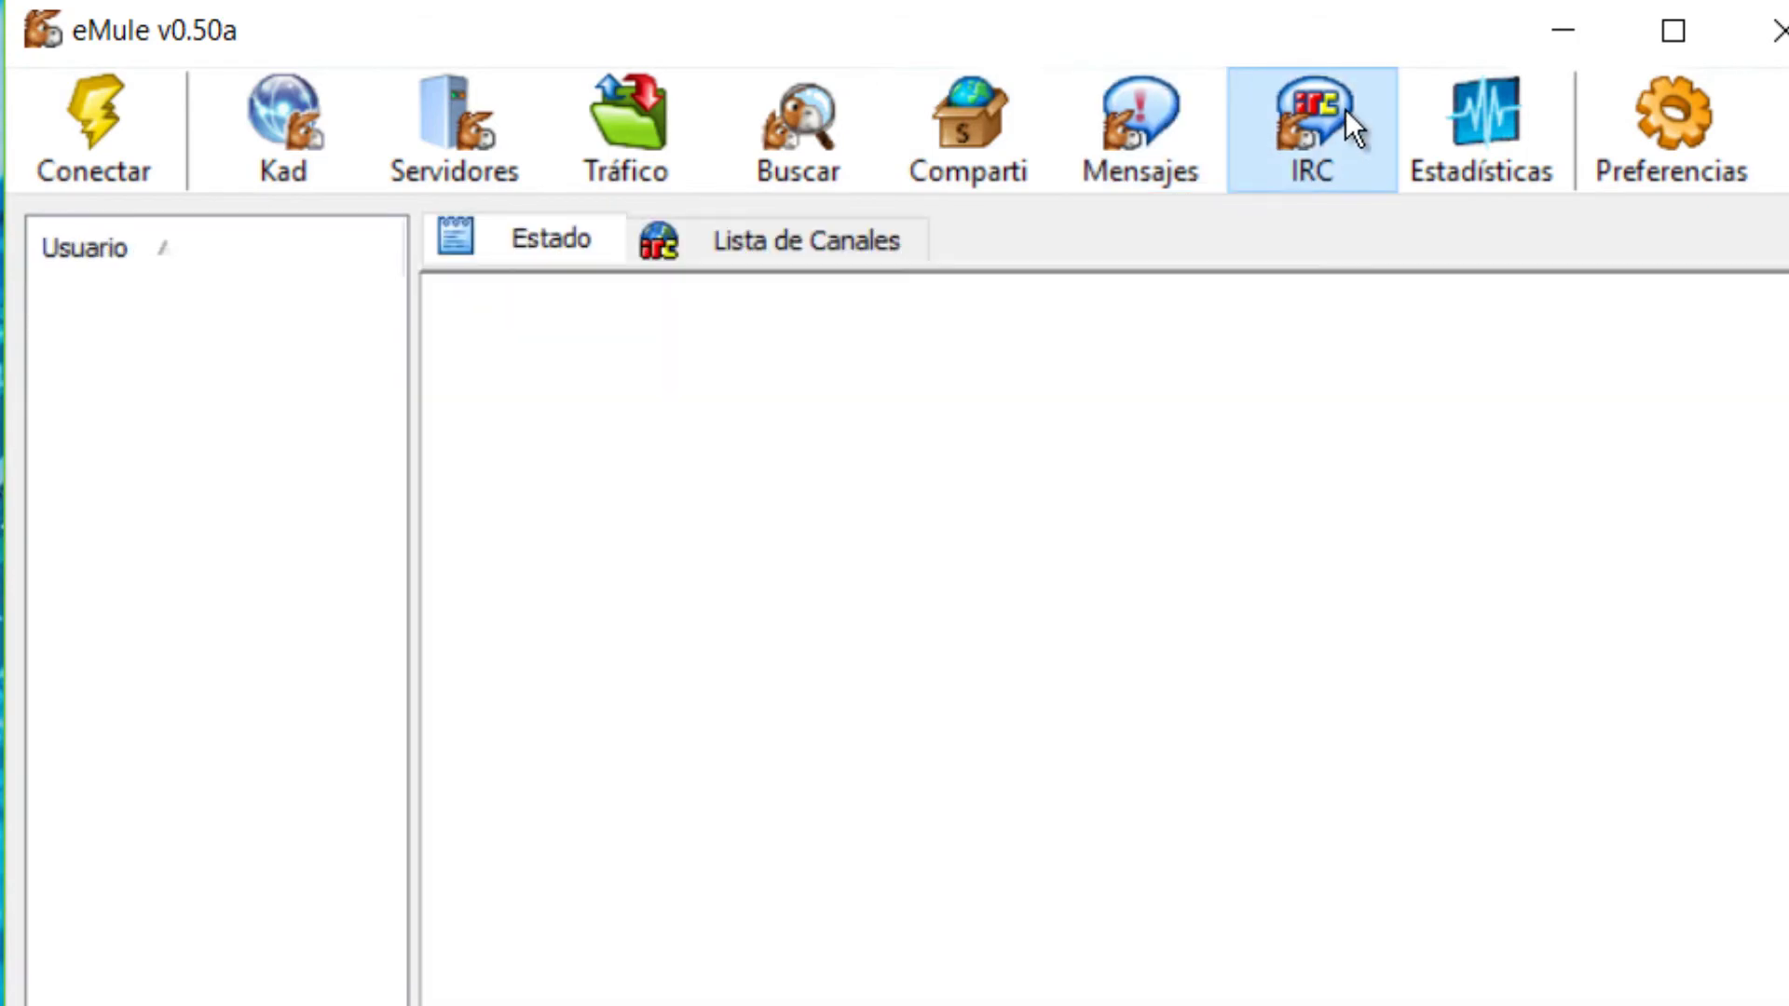
{"action": "left_click", "coordinate": [1502, 145]}
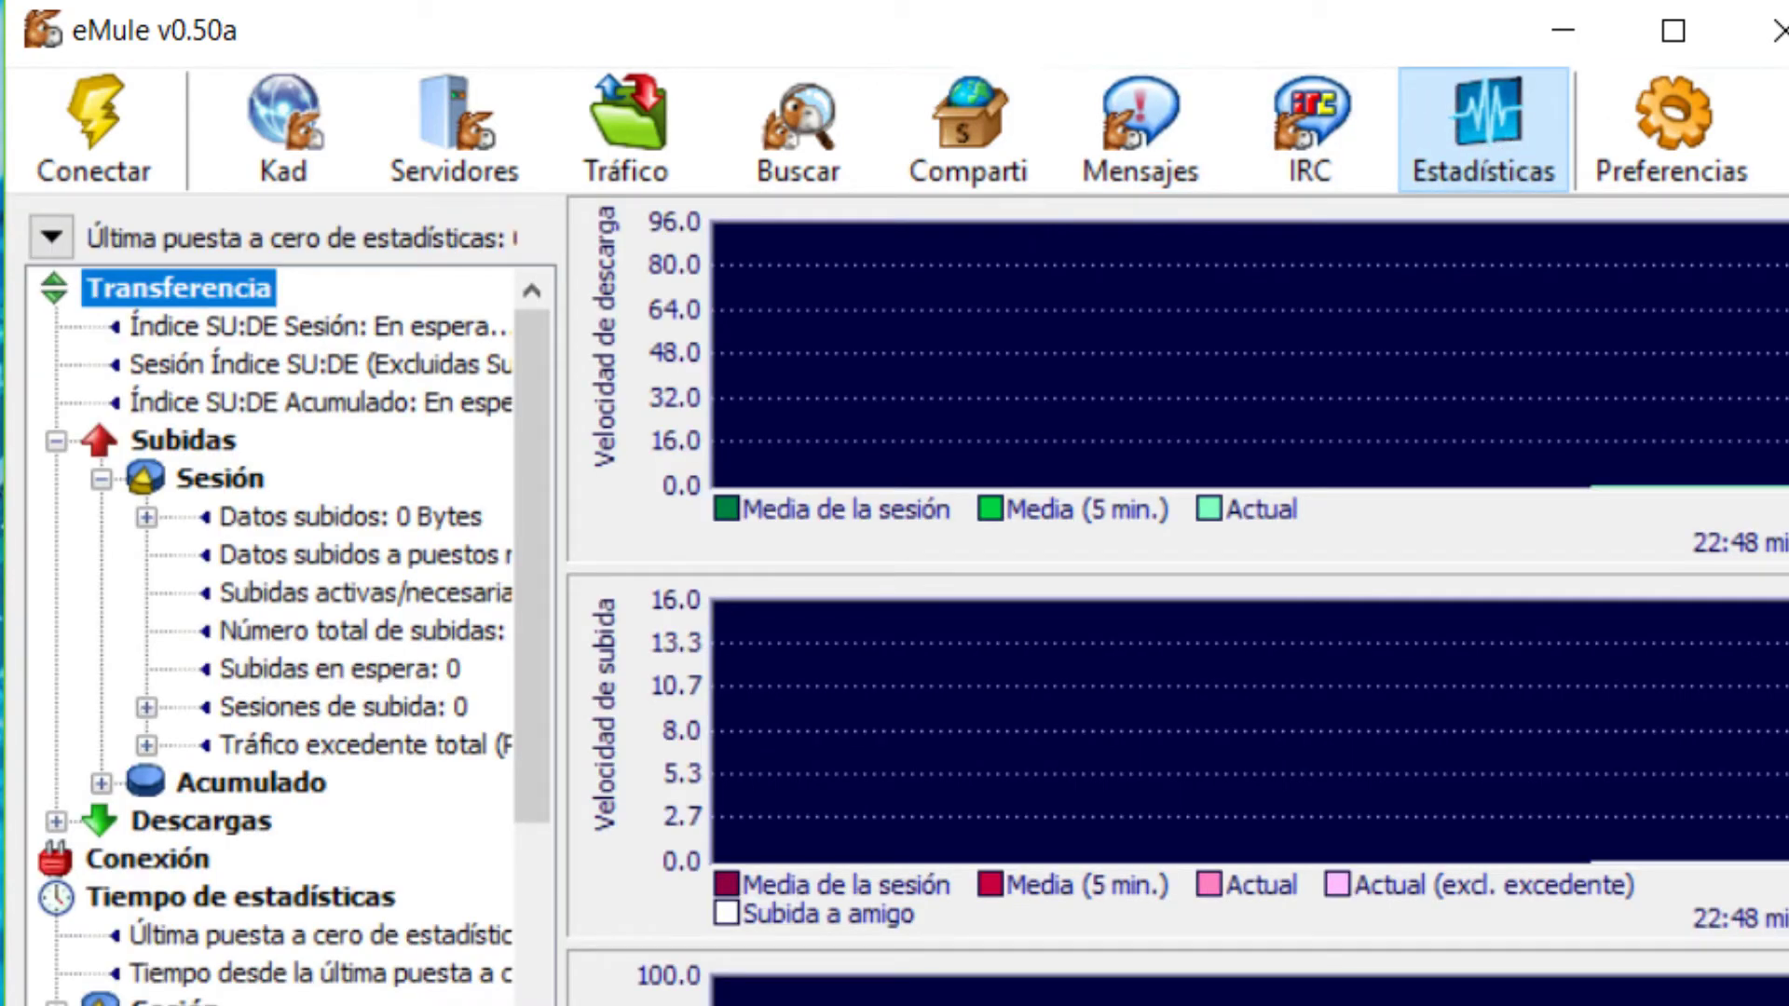
In the connection preferences, set the capacity to 2048 kB/s for download and 50 kB/s for upload.
{"action": "left_click", "coordinate": [1718, 93]}
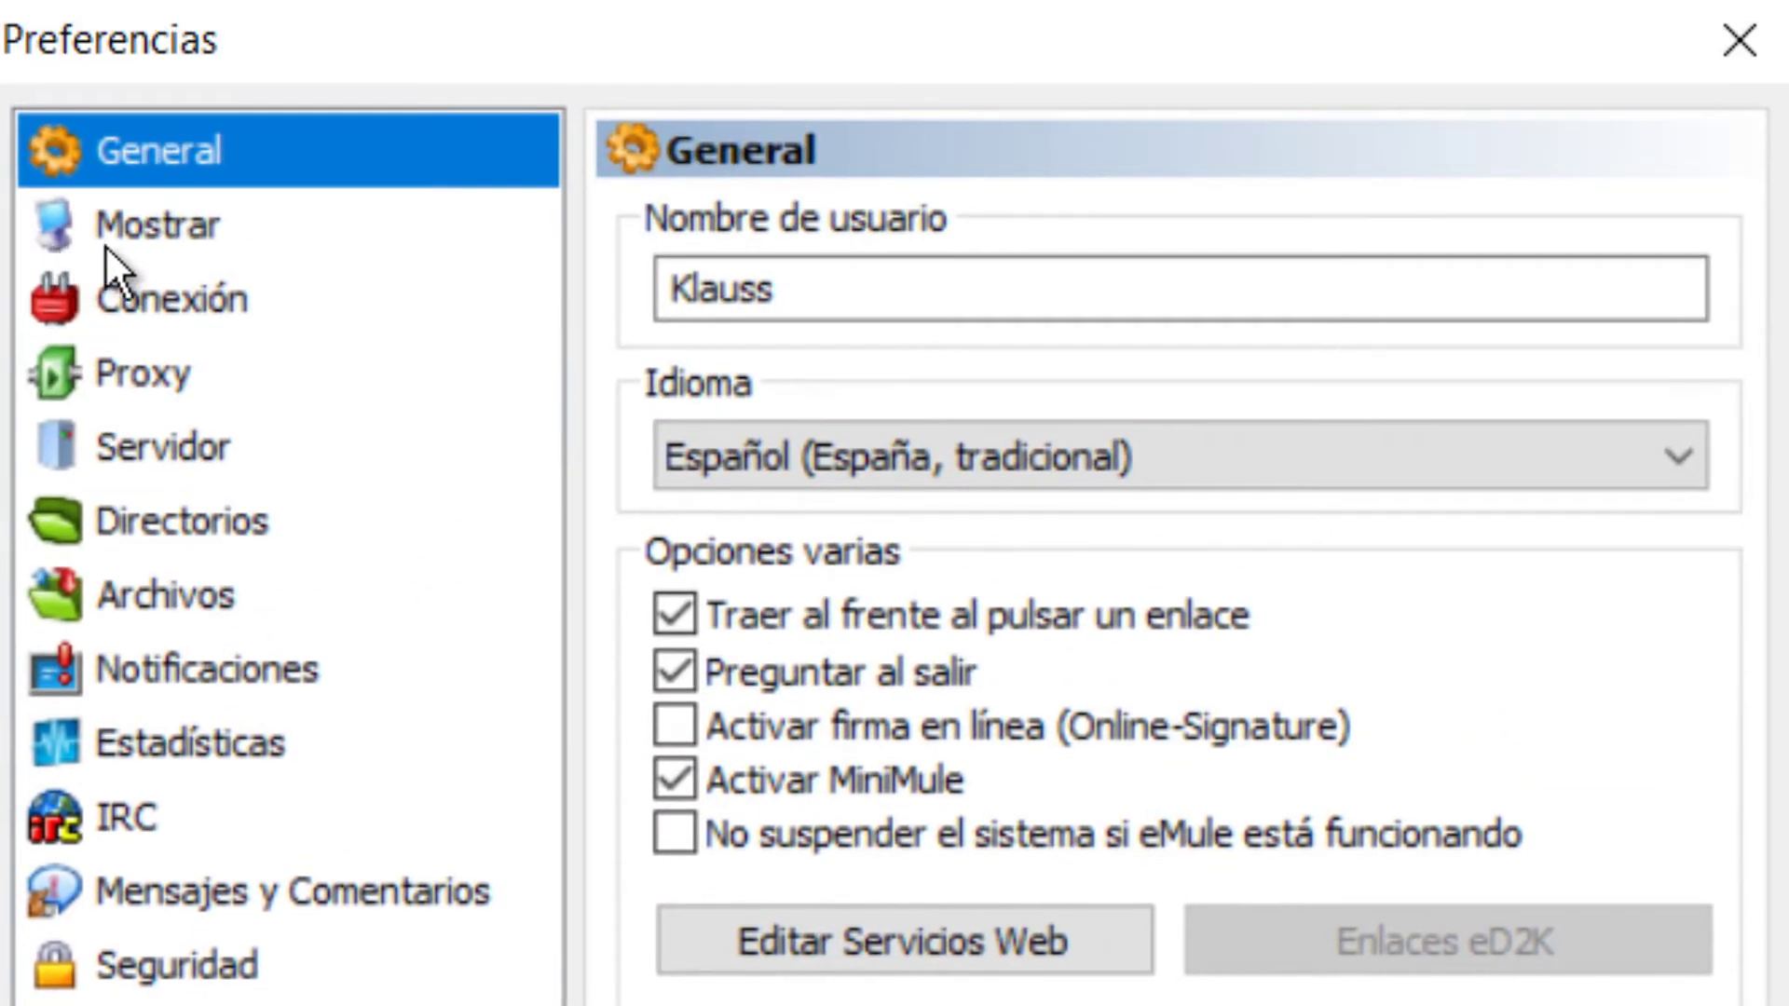
{"action": "left_click", "coordinate": [115, 227]}
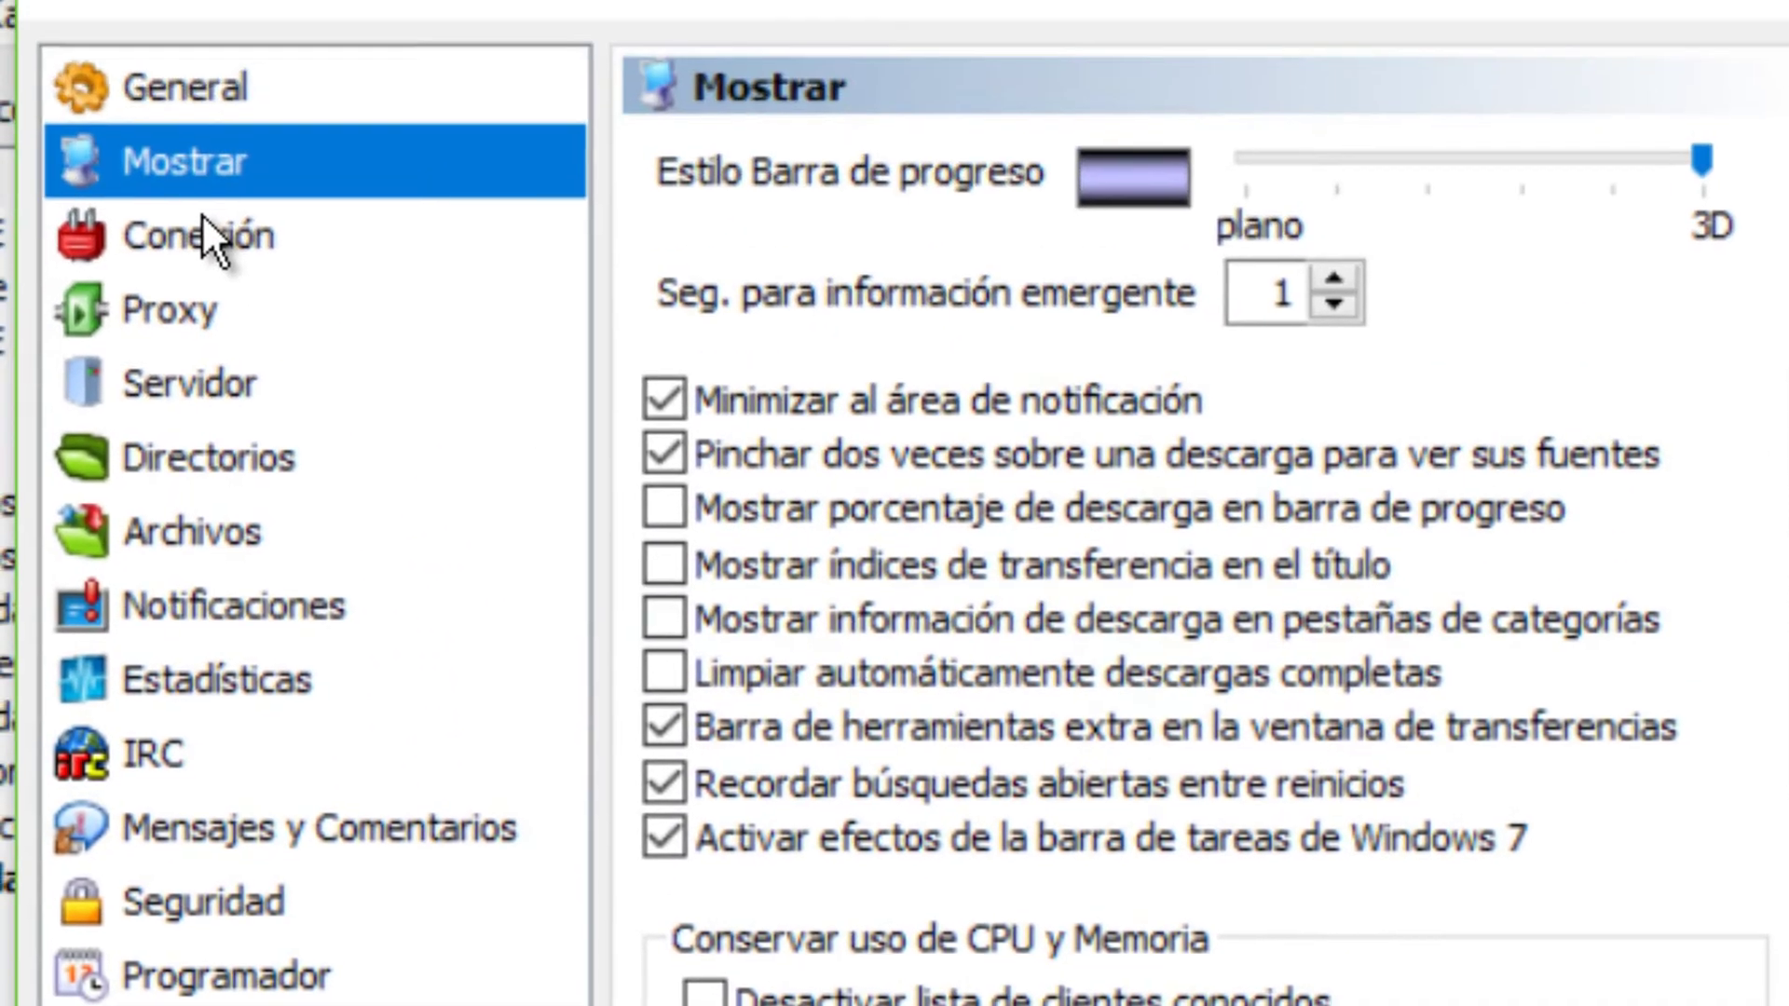
{"action": "left_click", "coordinate": [224, 234]}
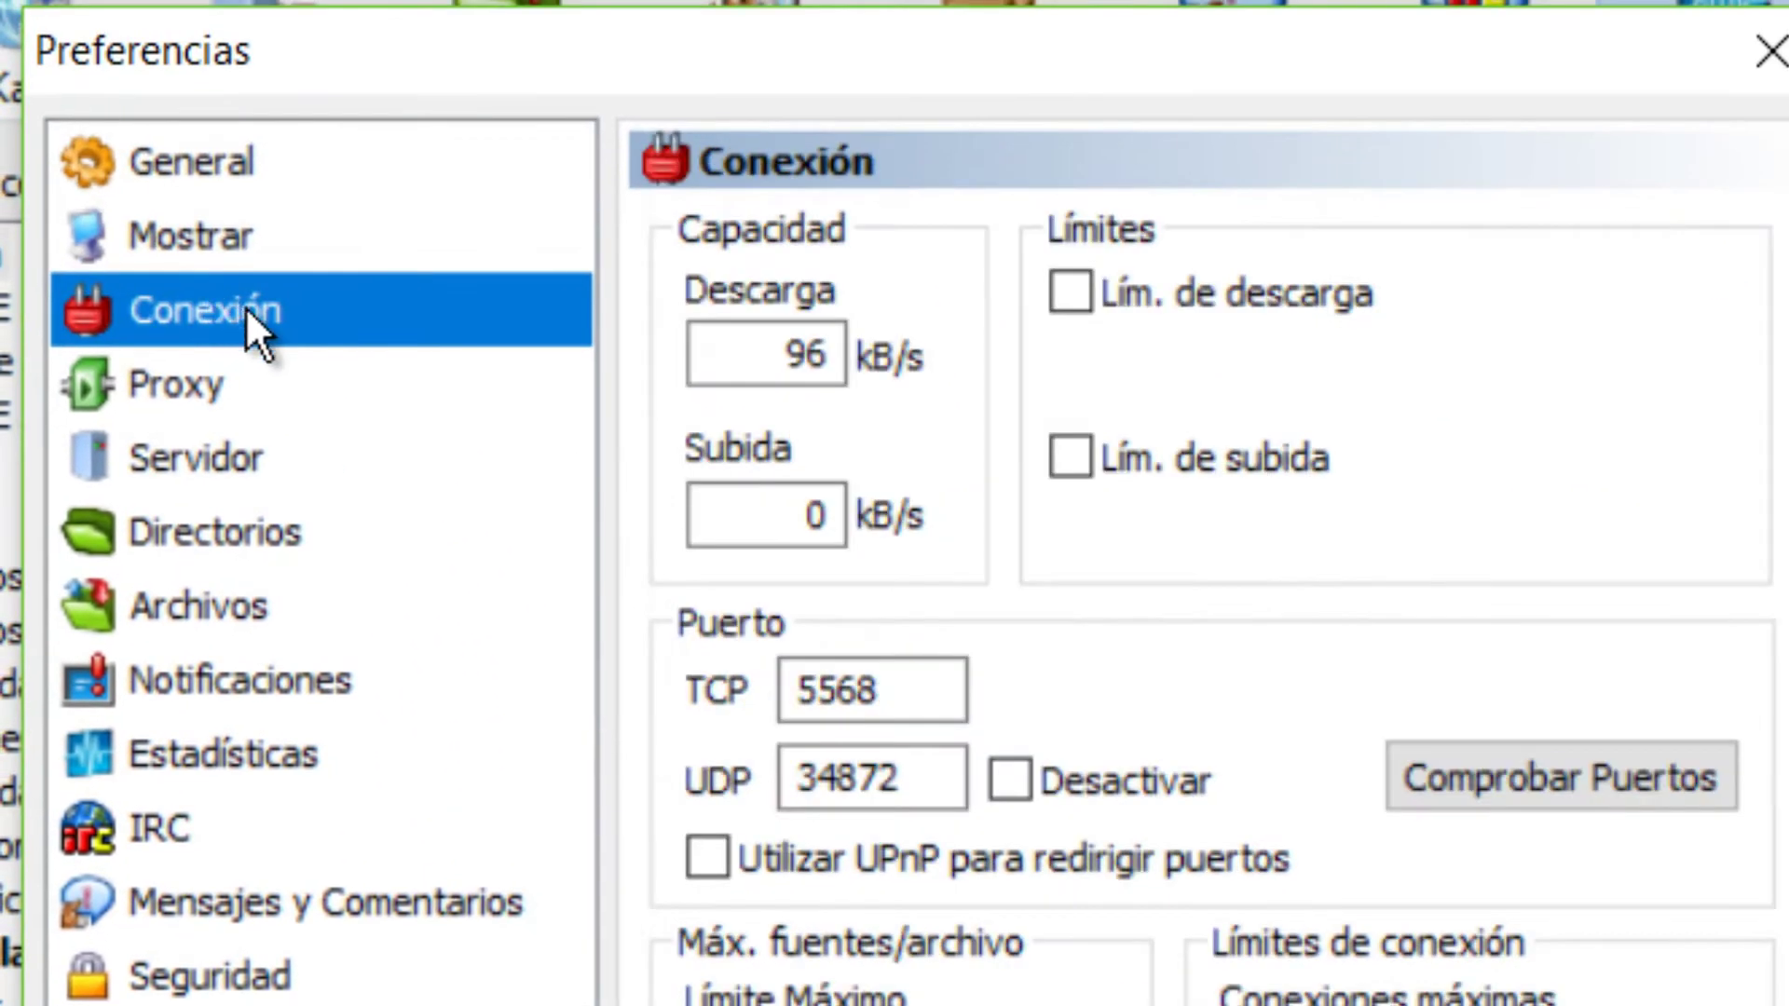
{"action": "left_click", "coordinate": [775, 359]}
{"action": "left_click_drag", "start_coordinate": [775, 359], "coordinate": [889, 363]}
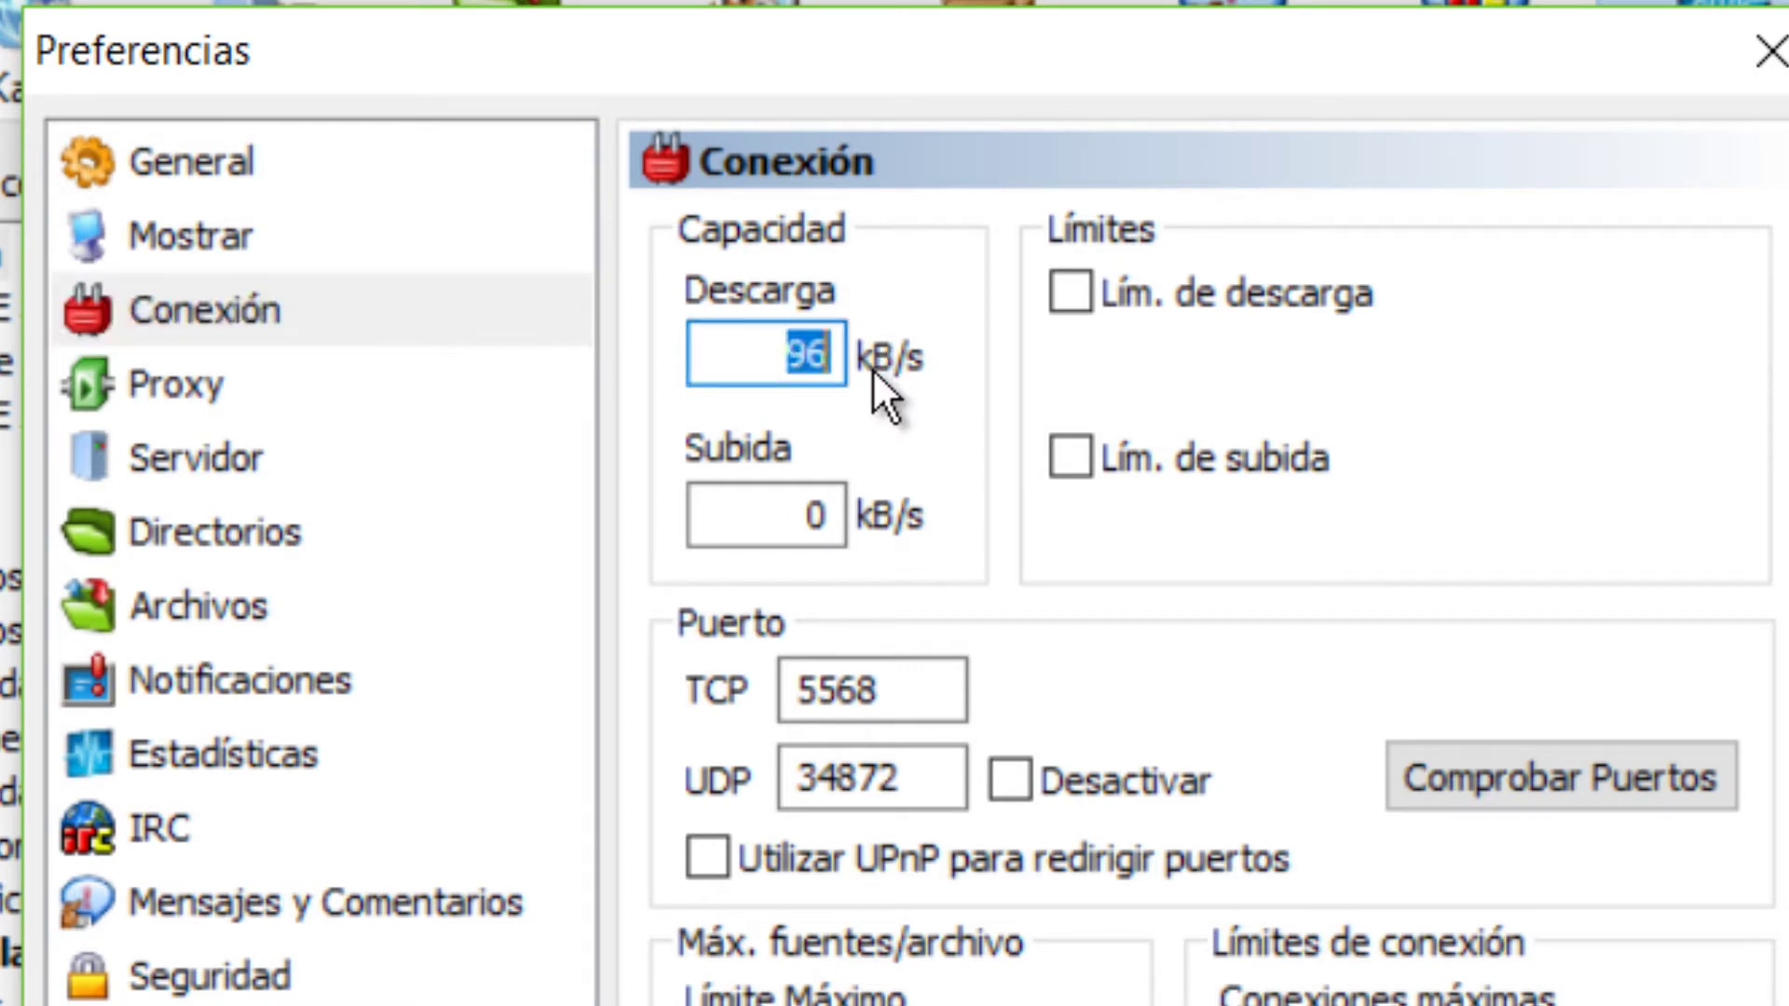
{"action": "key", "text": "BackSpace"}
{"action": "type", "text": "2048"}
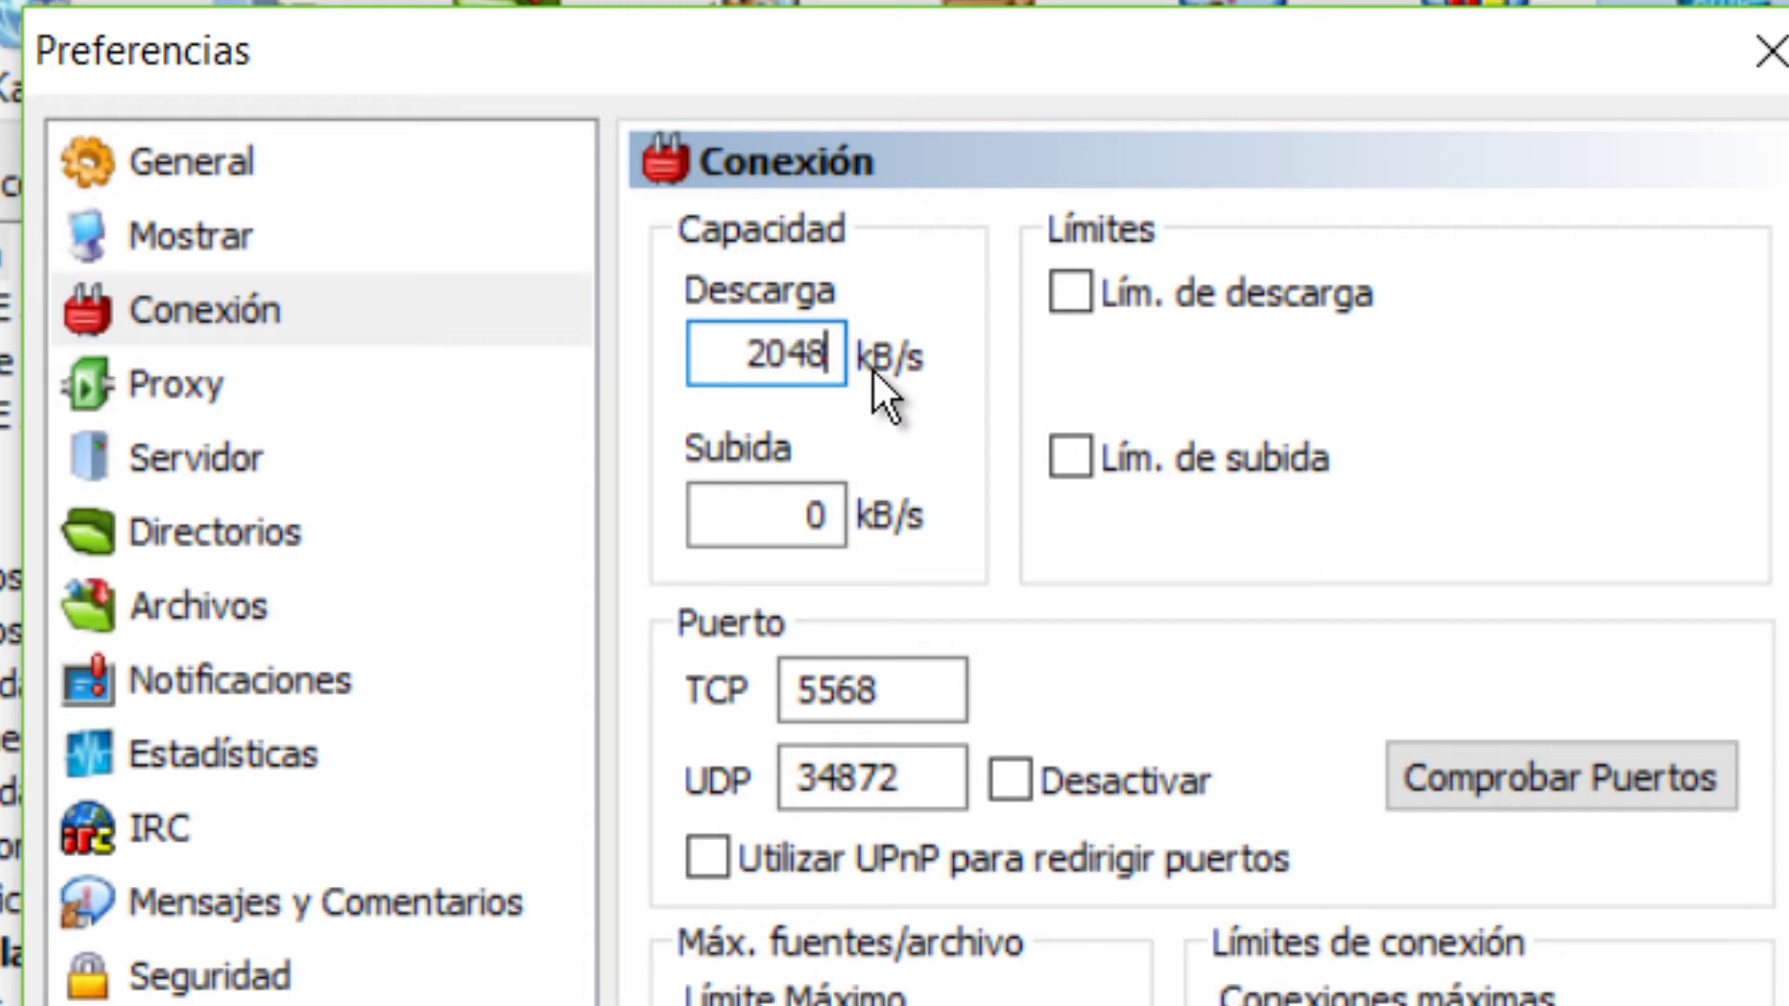
{"action": "left_click", "coordinate": [739, 519]}
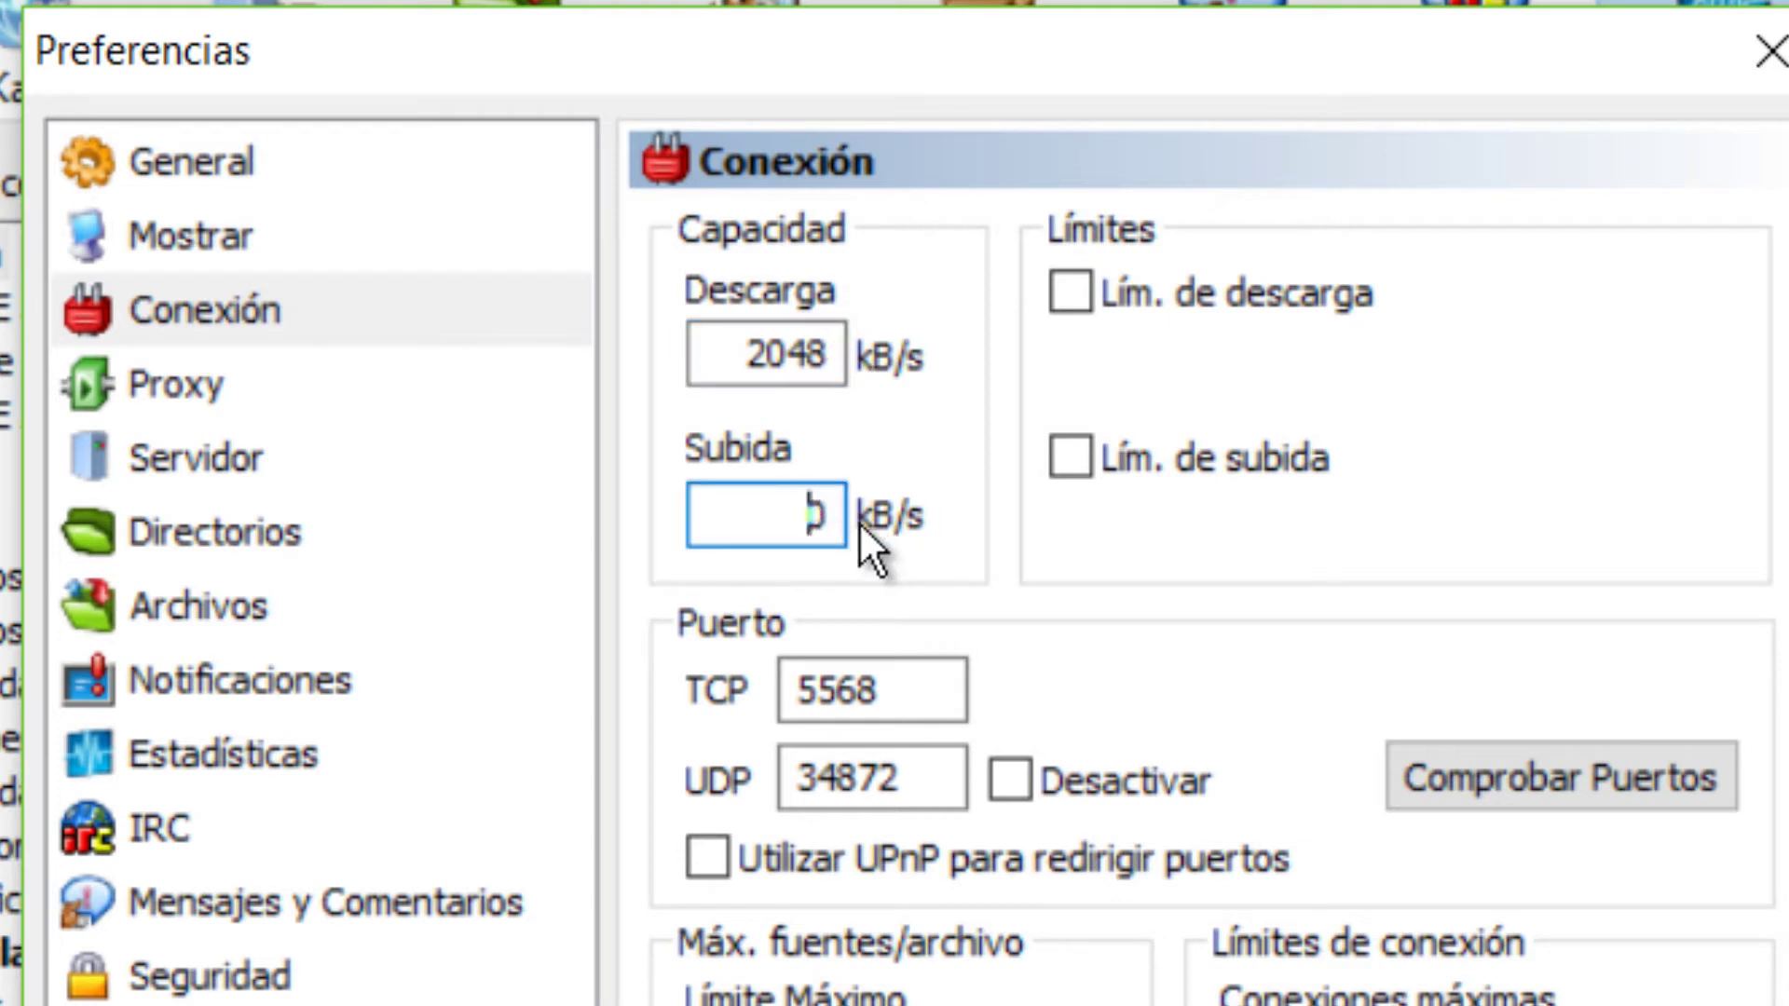
{"action": "type", "text": "5"}
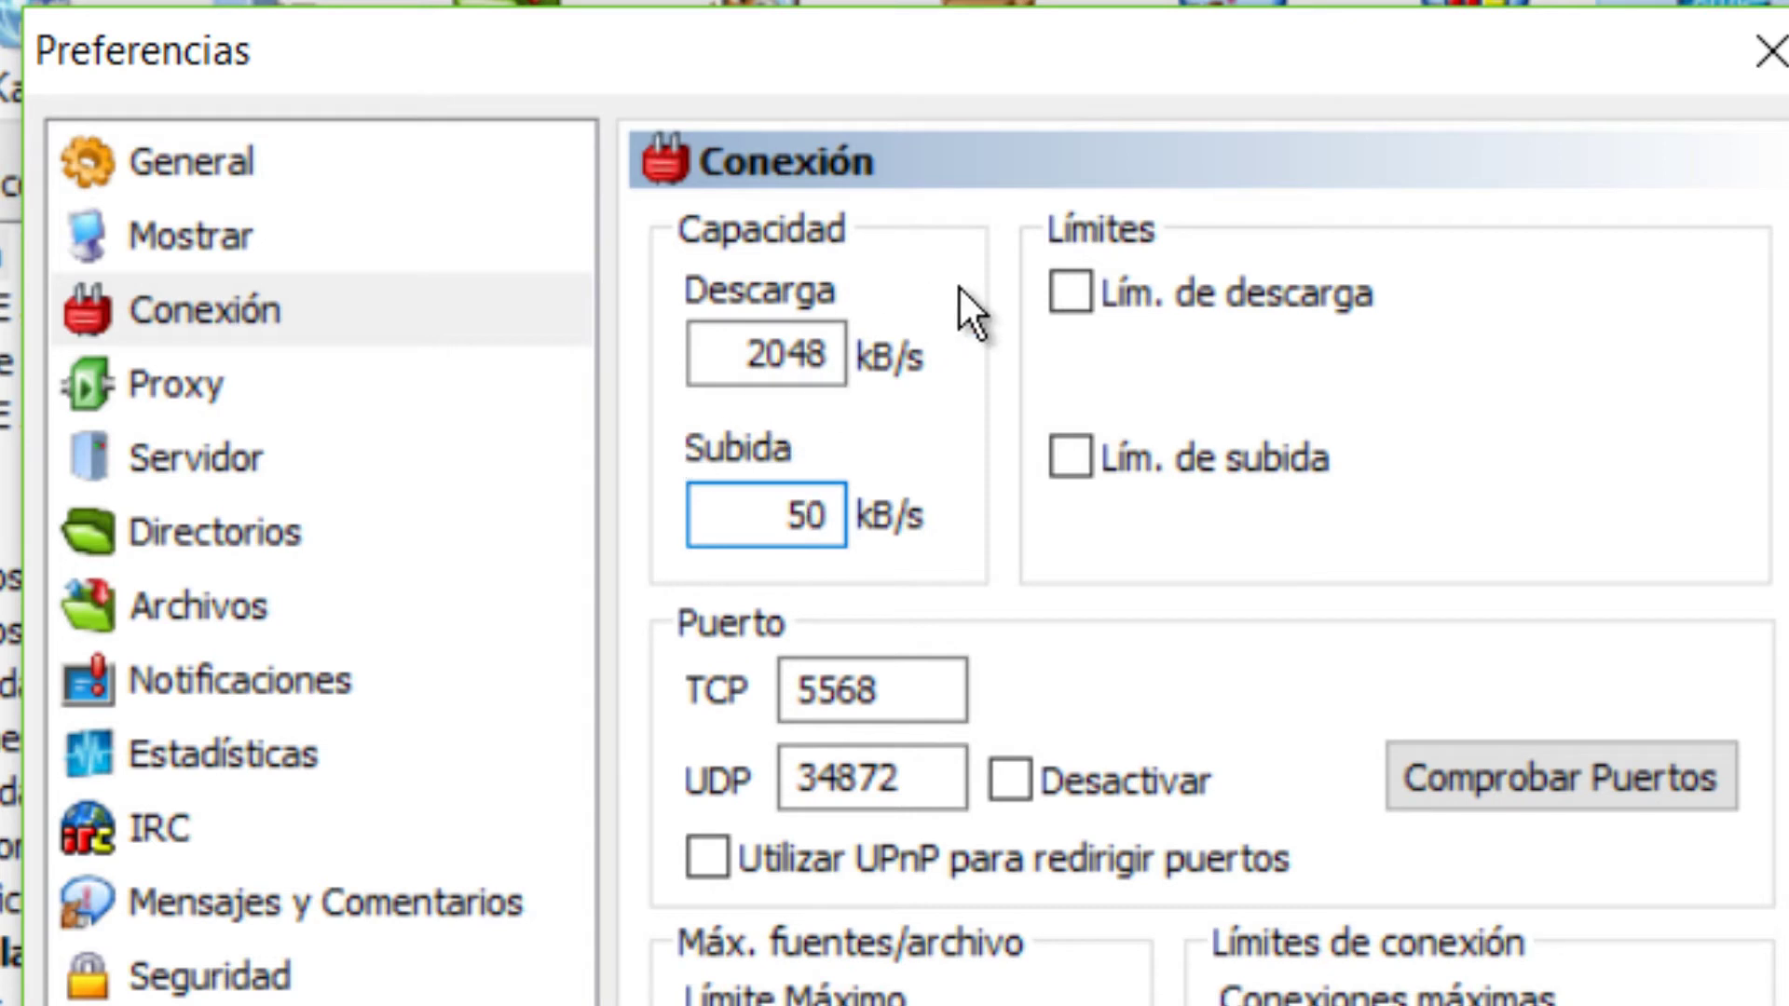
Try enabling the download and upload speed limits, and switch both off again.
{"action": "left_click", "coordinate": [1062, 296]}
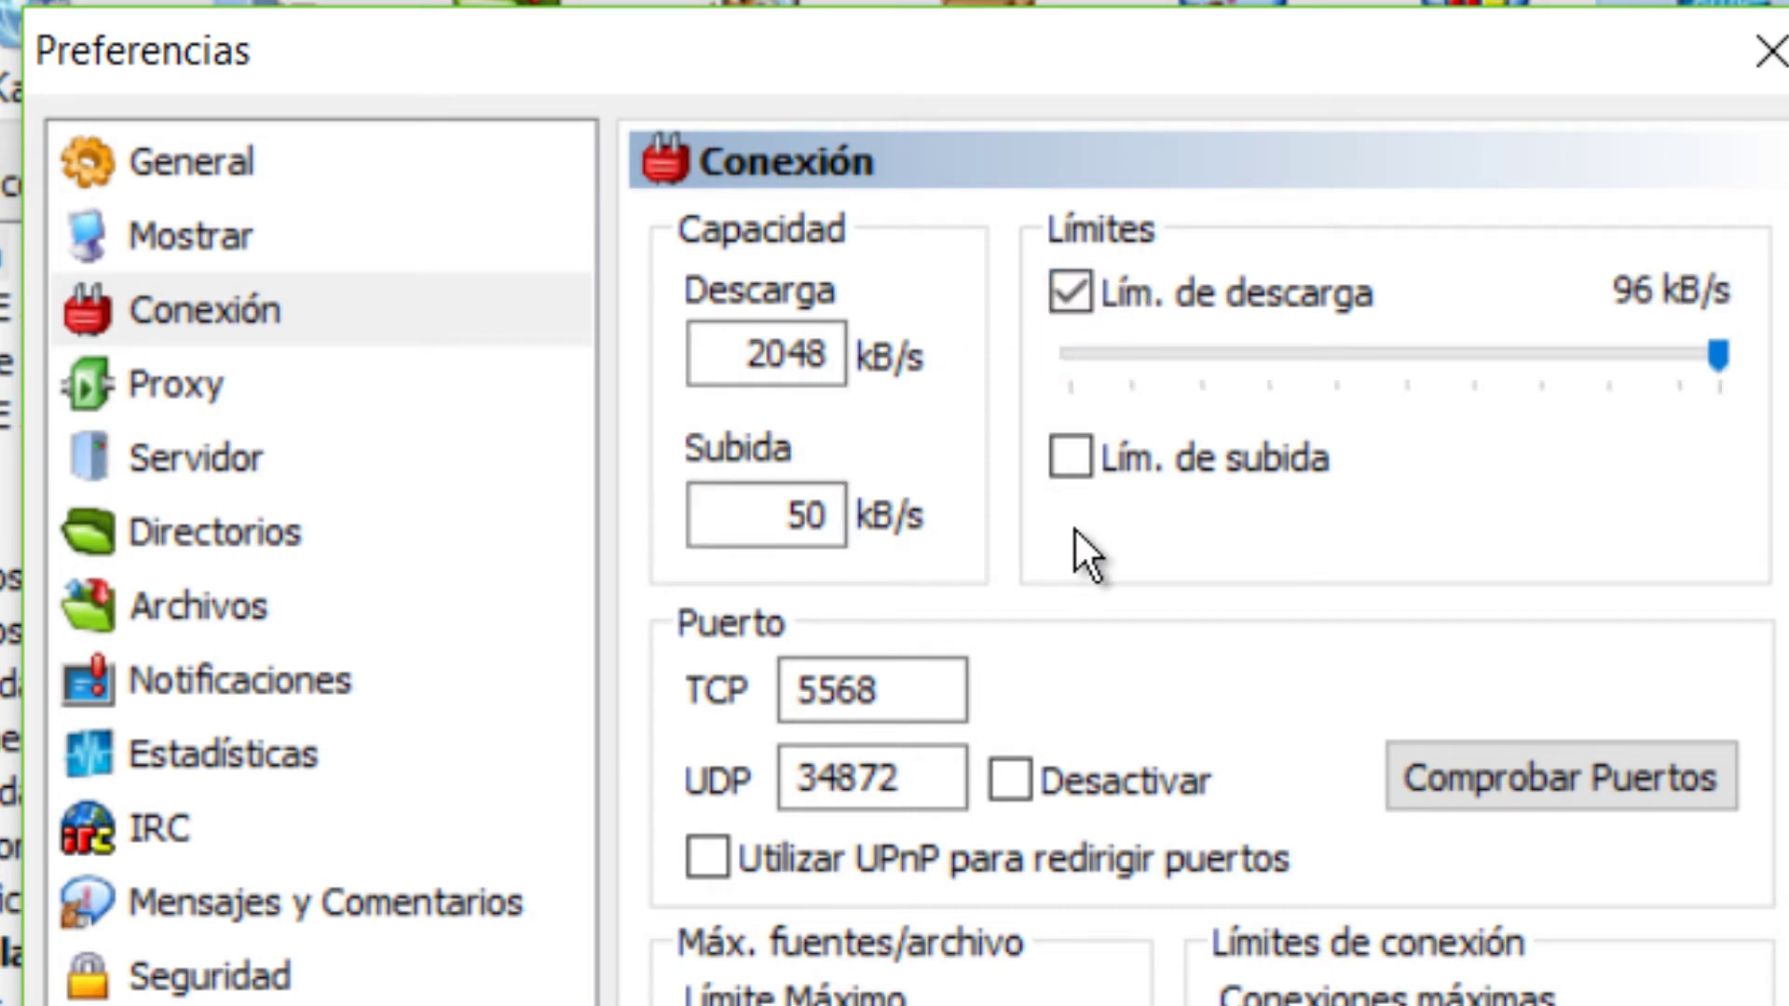
{"action": "left_click", "coordinate": [1069, 457]}
{"action": "mouse_move", "coordinate": [1718, 356]}
{"action": "left_mouse_down"}
{"action": "mouse_move", "coordinate": [1553, 352]}
{"action": "mouse_move", "coordinate": [1724, 354]}
{"action": "left_mouse_up"}
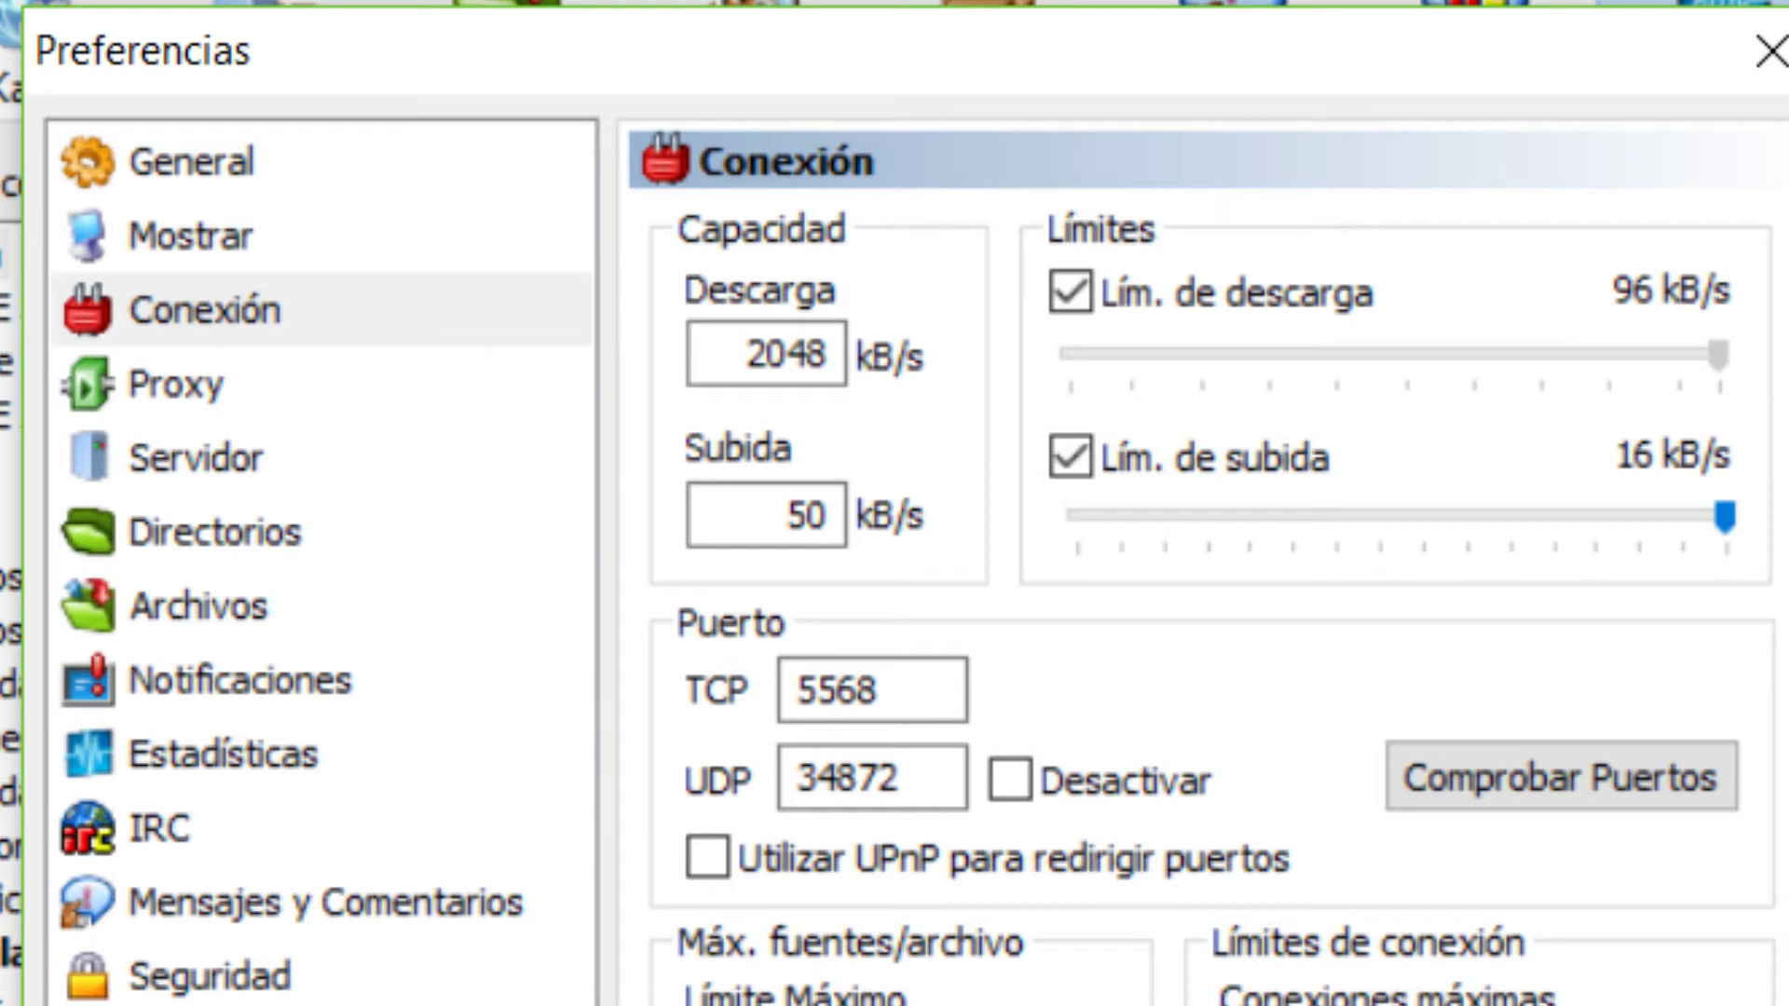
{"action": "left_click", "coordinate": [1072, 296]}
{"action": "left_click", "coordinate": [1071, 466]}
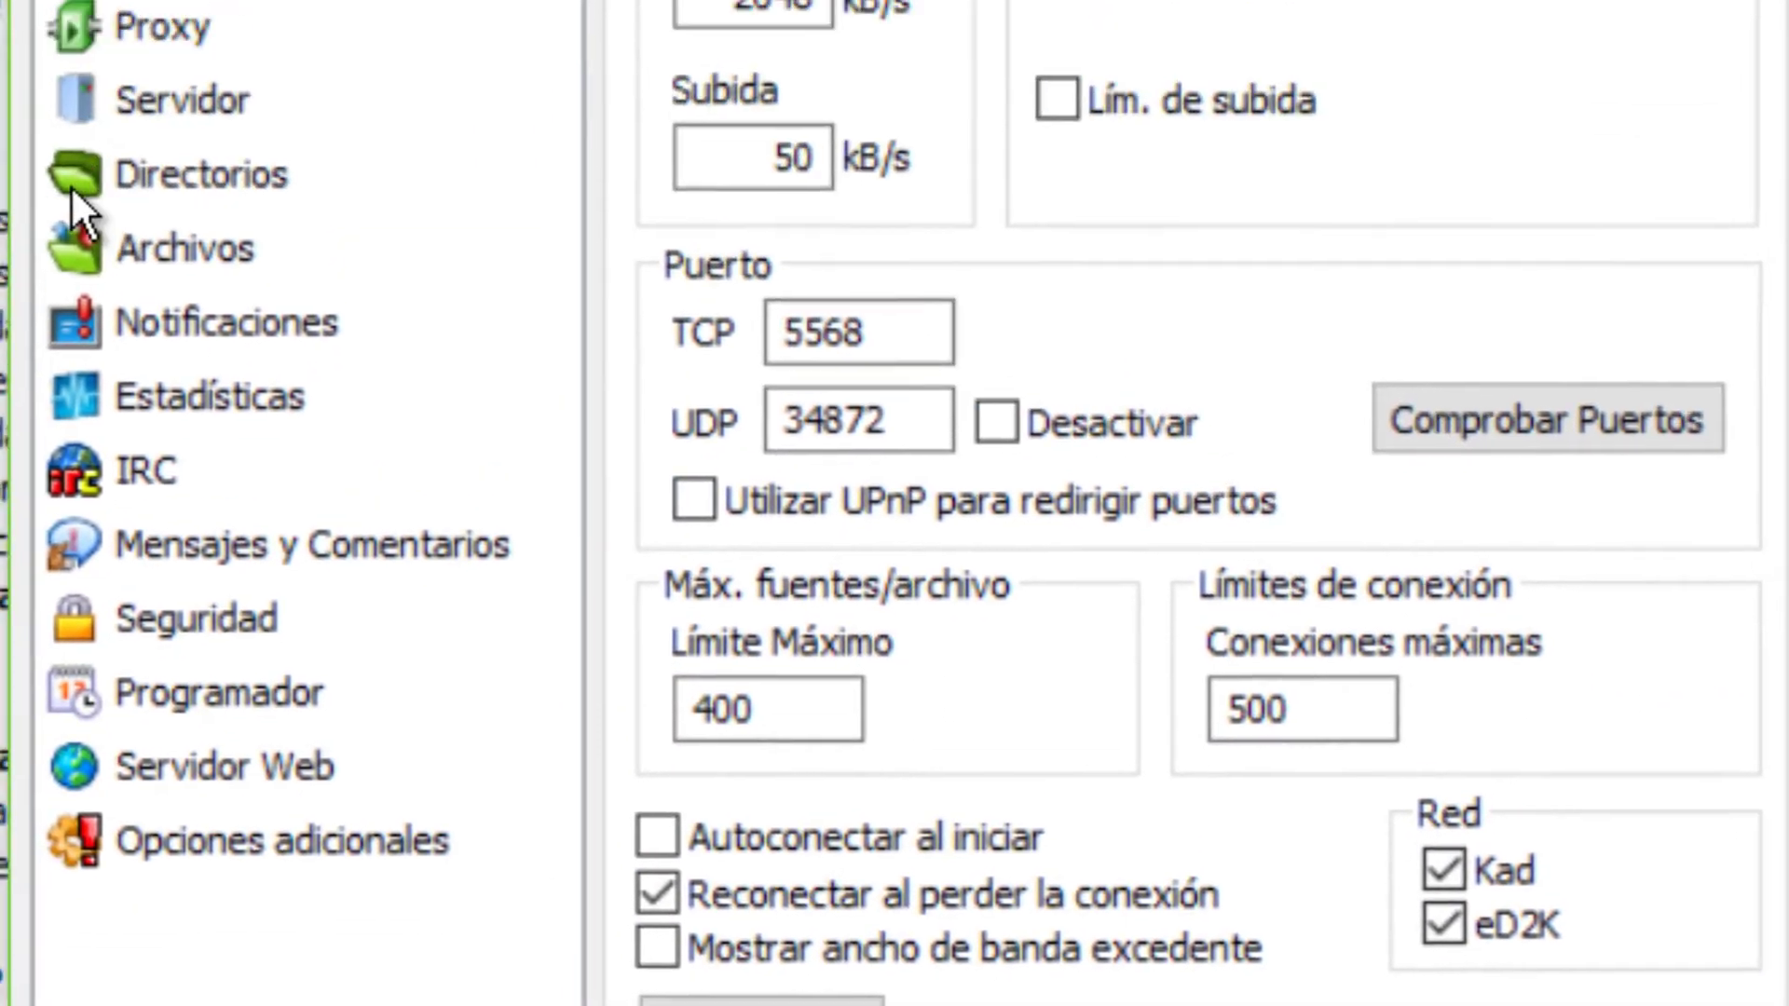
Review the directory, file, notification and statistics preferences, and apply and accept the preference changes.
{"action": "left_click", "coordinate": [71, 186]}
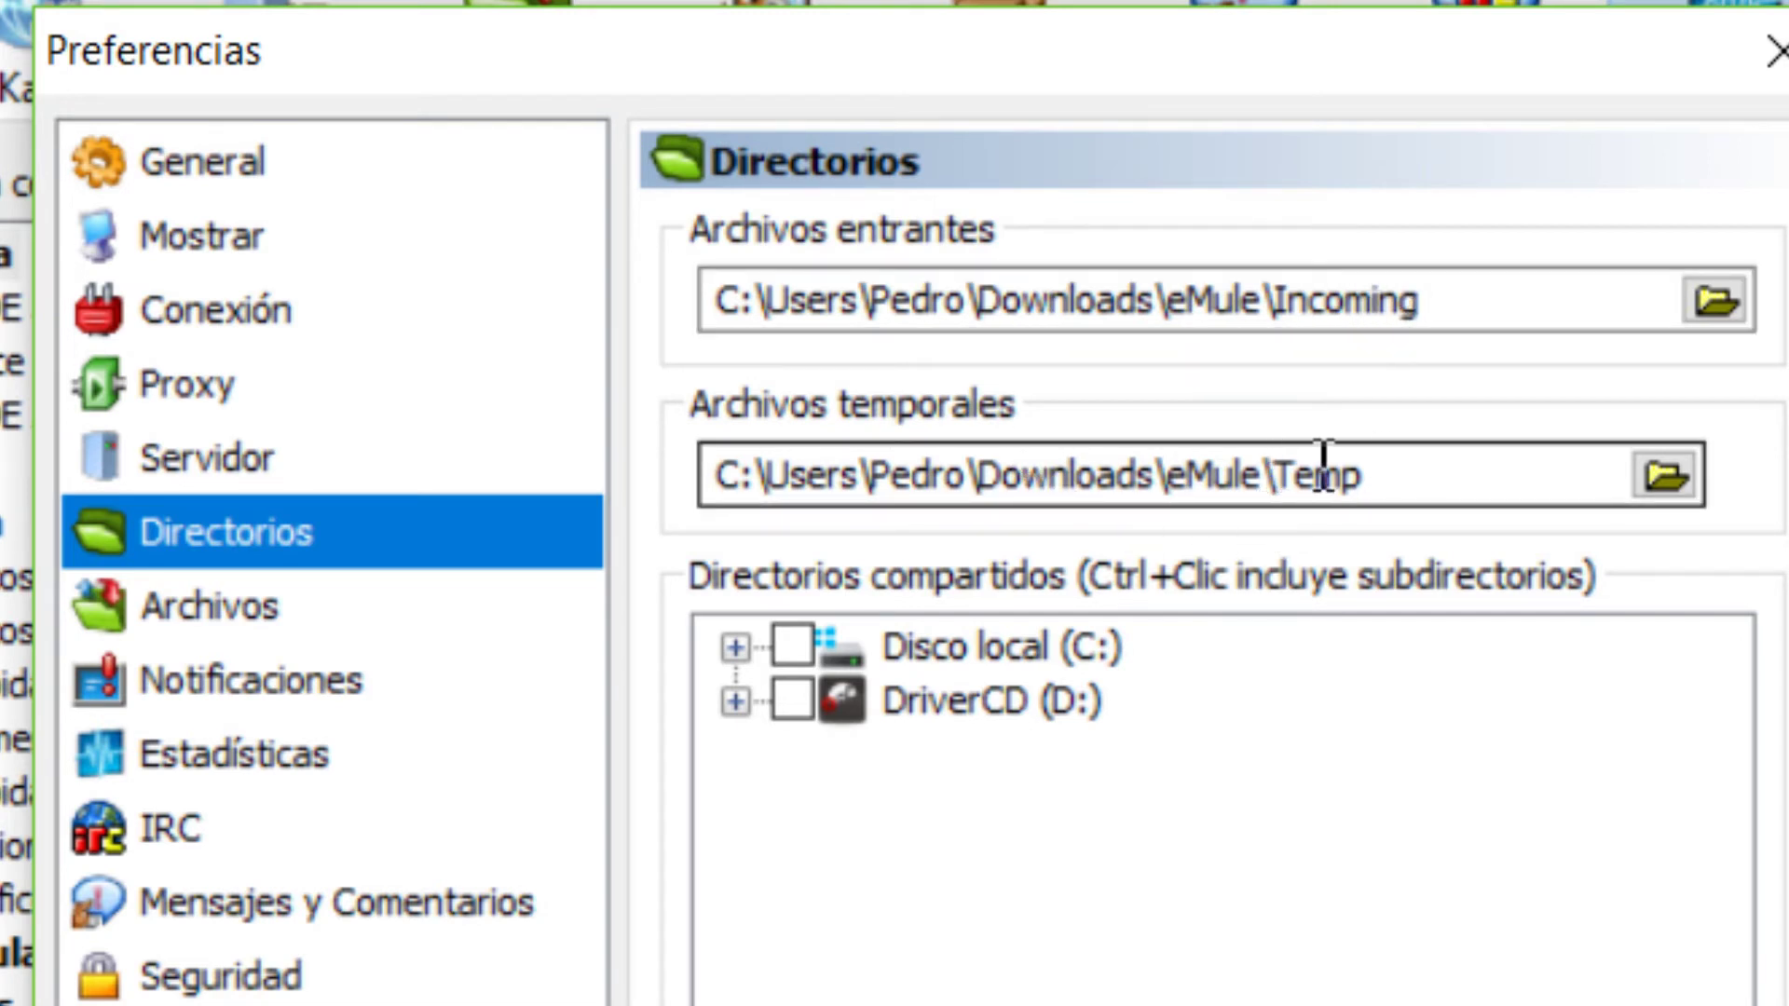
{"action": "left_click", "coordinate": [246, 580]}
{"action": "left_click", "coordinate": [222, 694]}
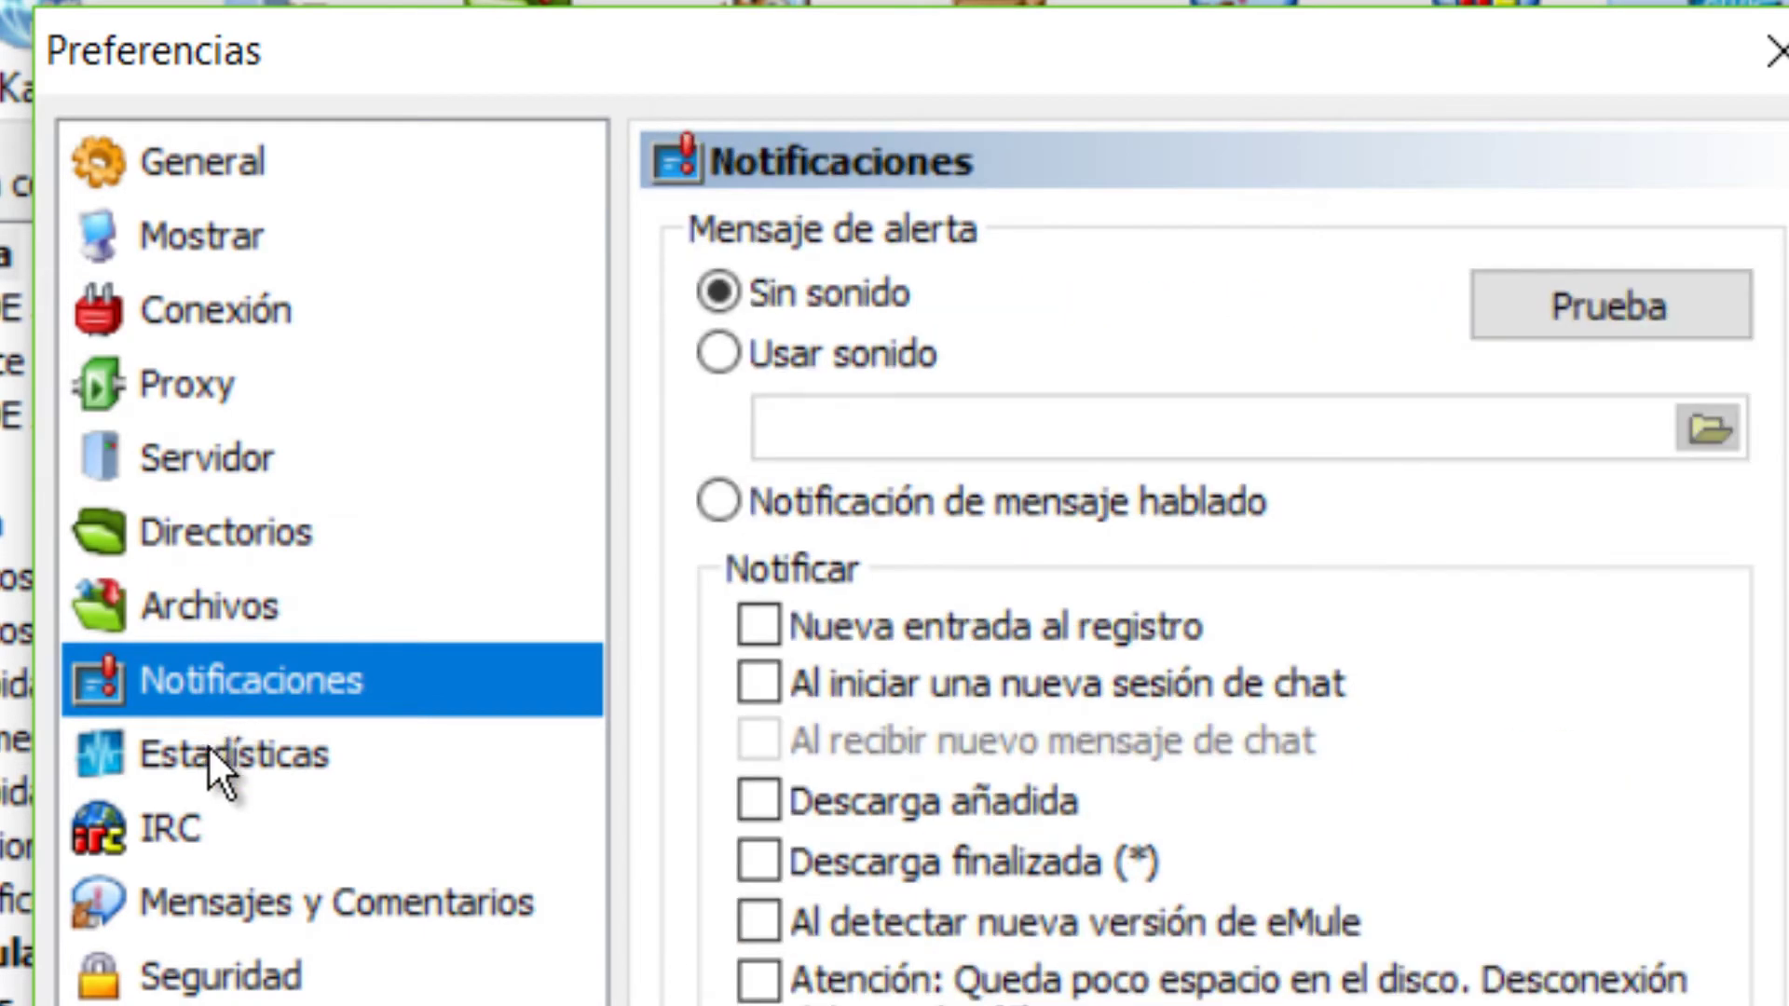
{"action": "left_click", "coordinate": [204, 751]}
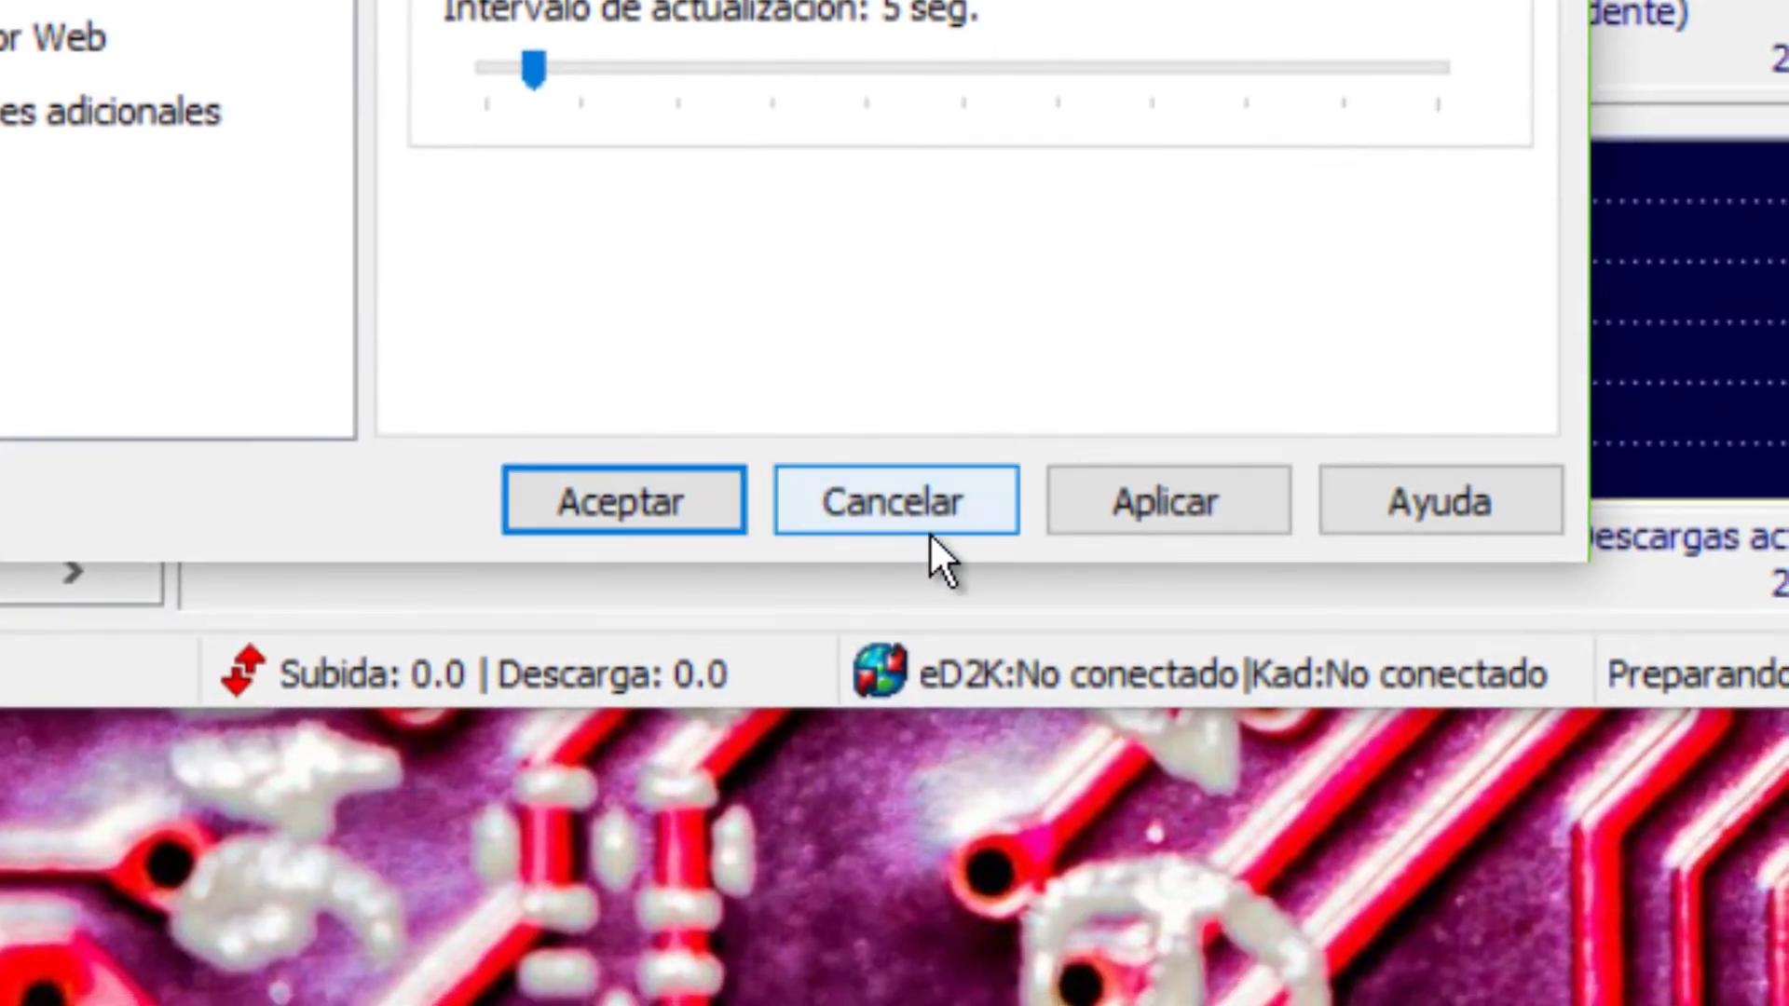
{"action": "left_click", "coordinate": [1211, 508]}
{"action": "left_click", "coordinate": [663, 518]}
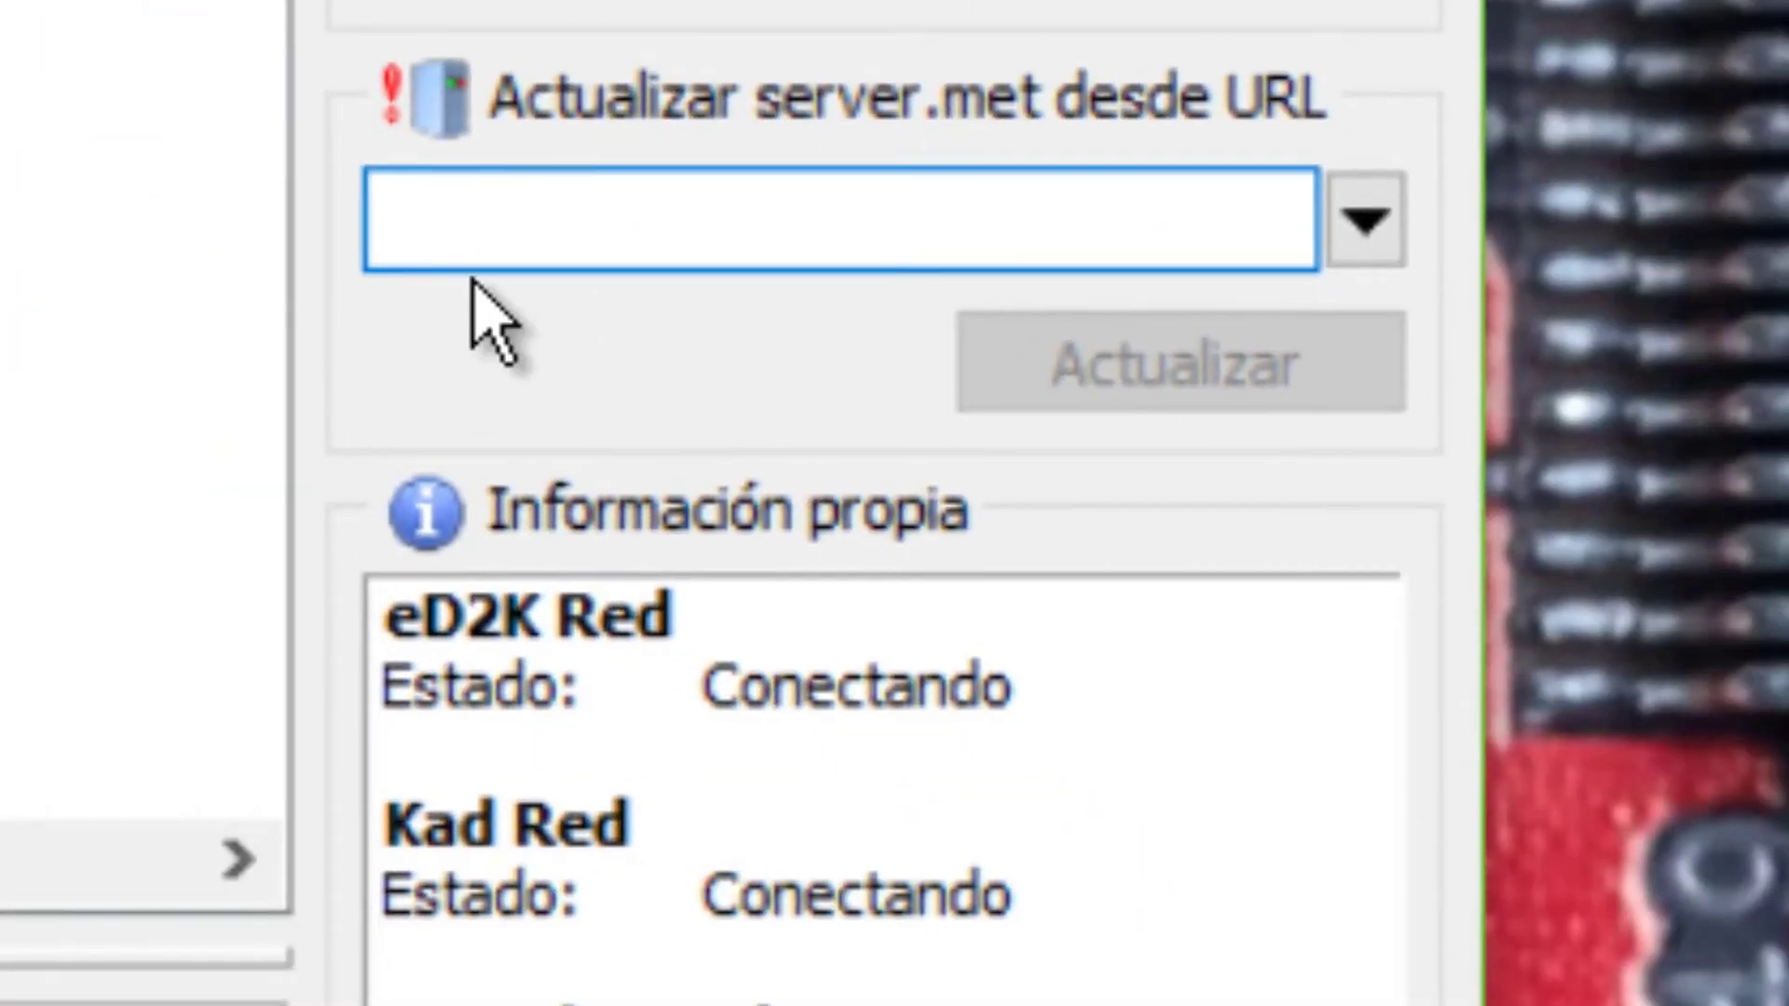
Switch to the browser, search Google for "servidores emule 2018" and open the ADSLZone forum thread on real 2018 eMule servers.
{"action": "left_click", "coordinate": [923, 438]}
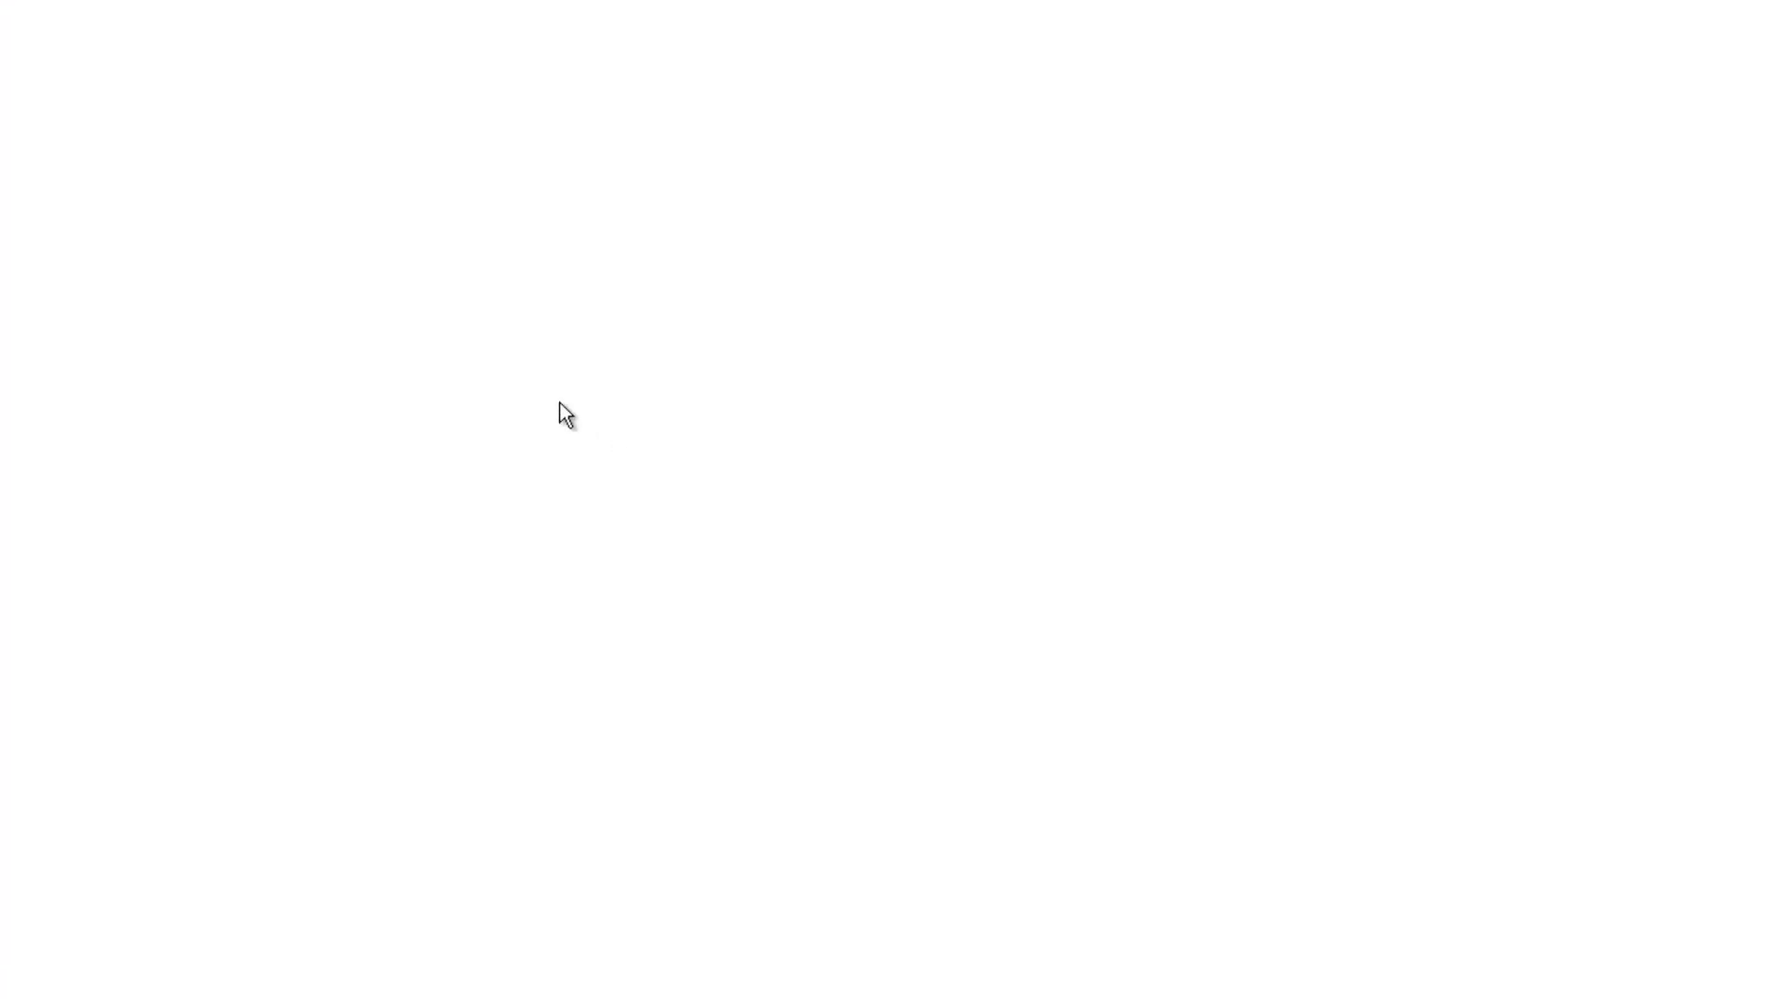
{"action": "left_click", "coordinate": [384, 483]}
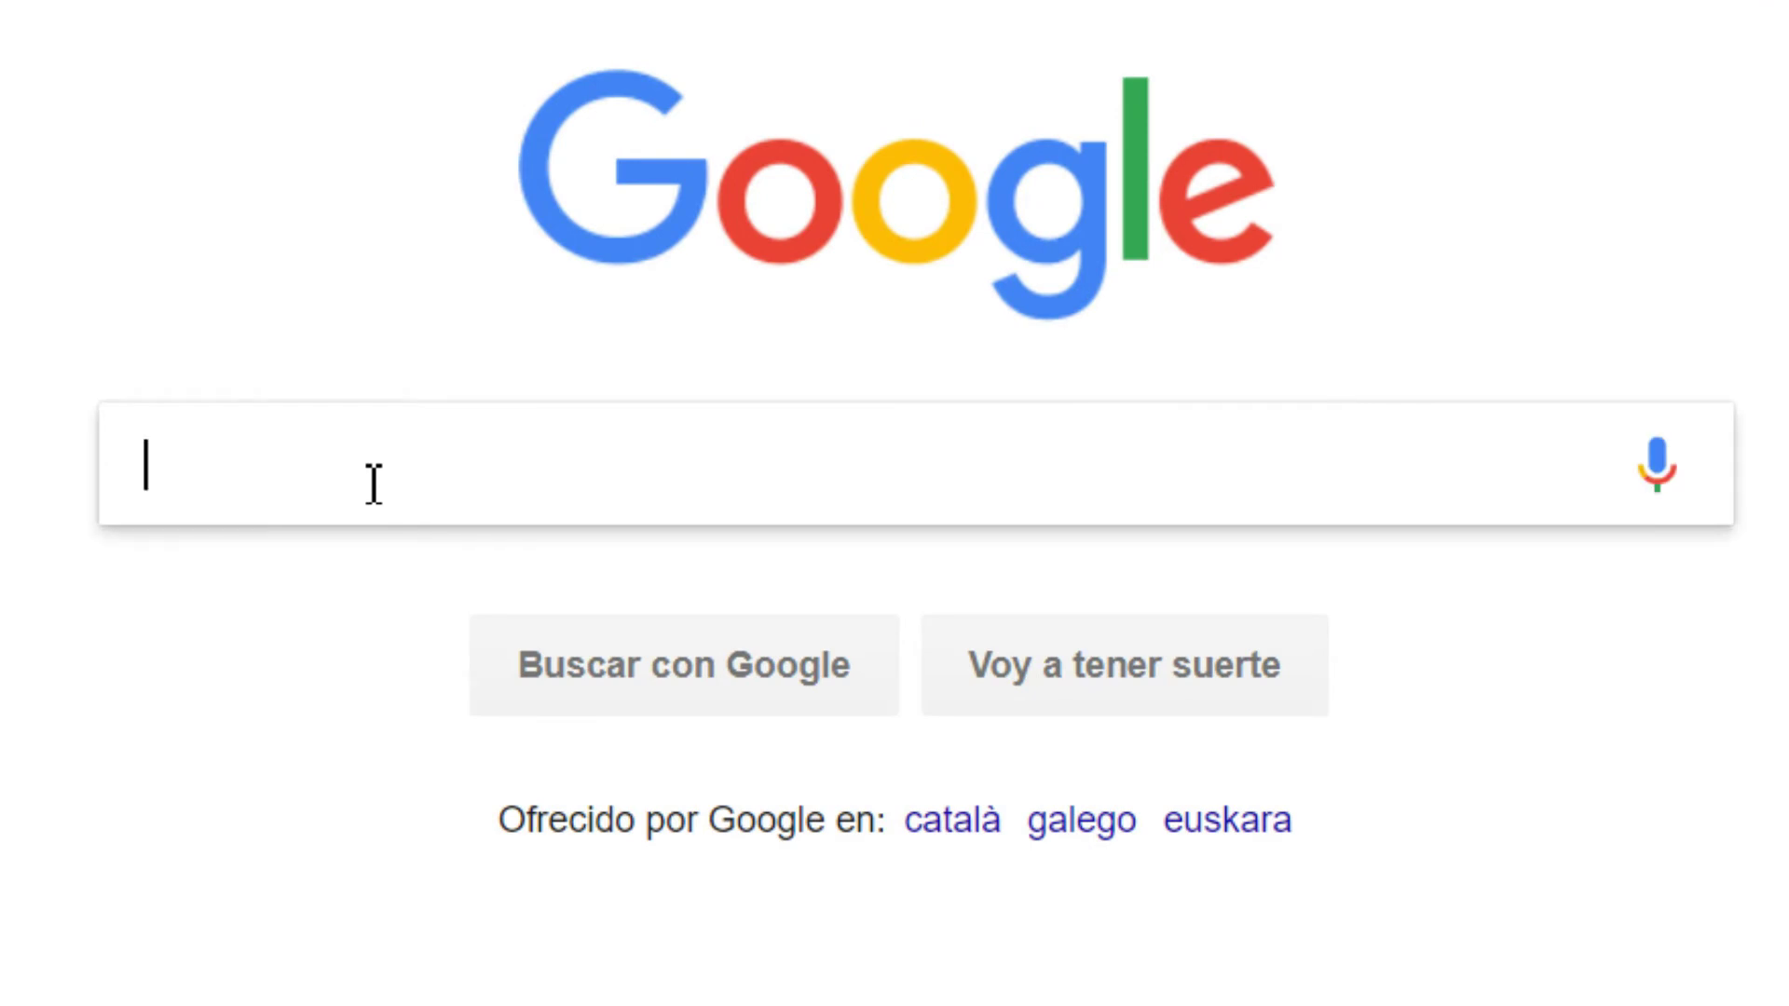
{"action": "type", "text": "ser"}
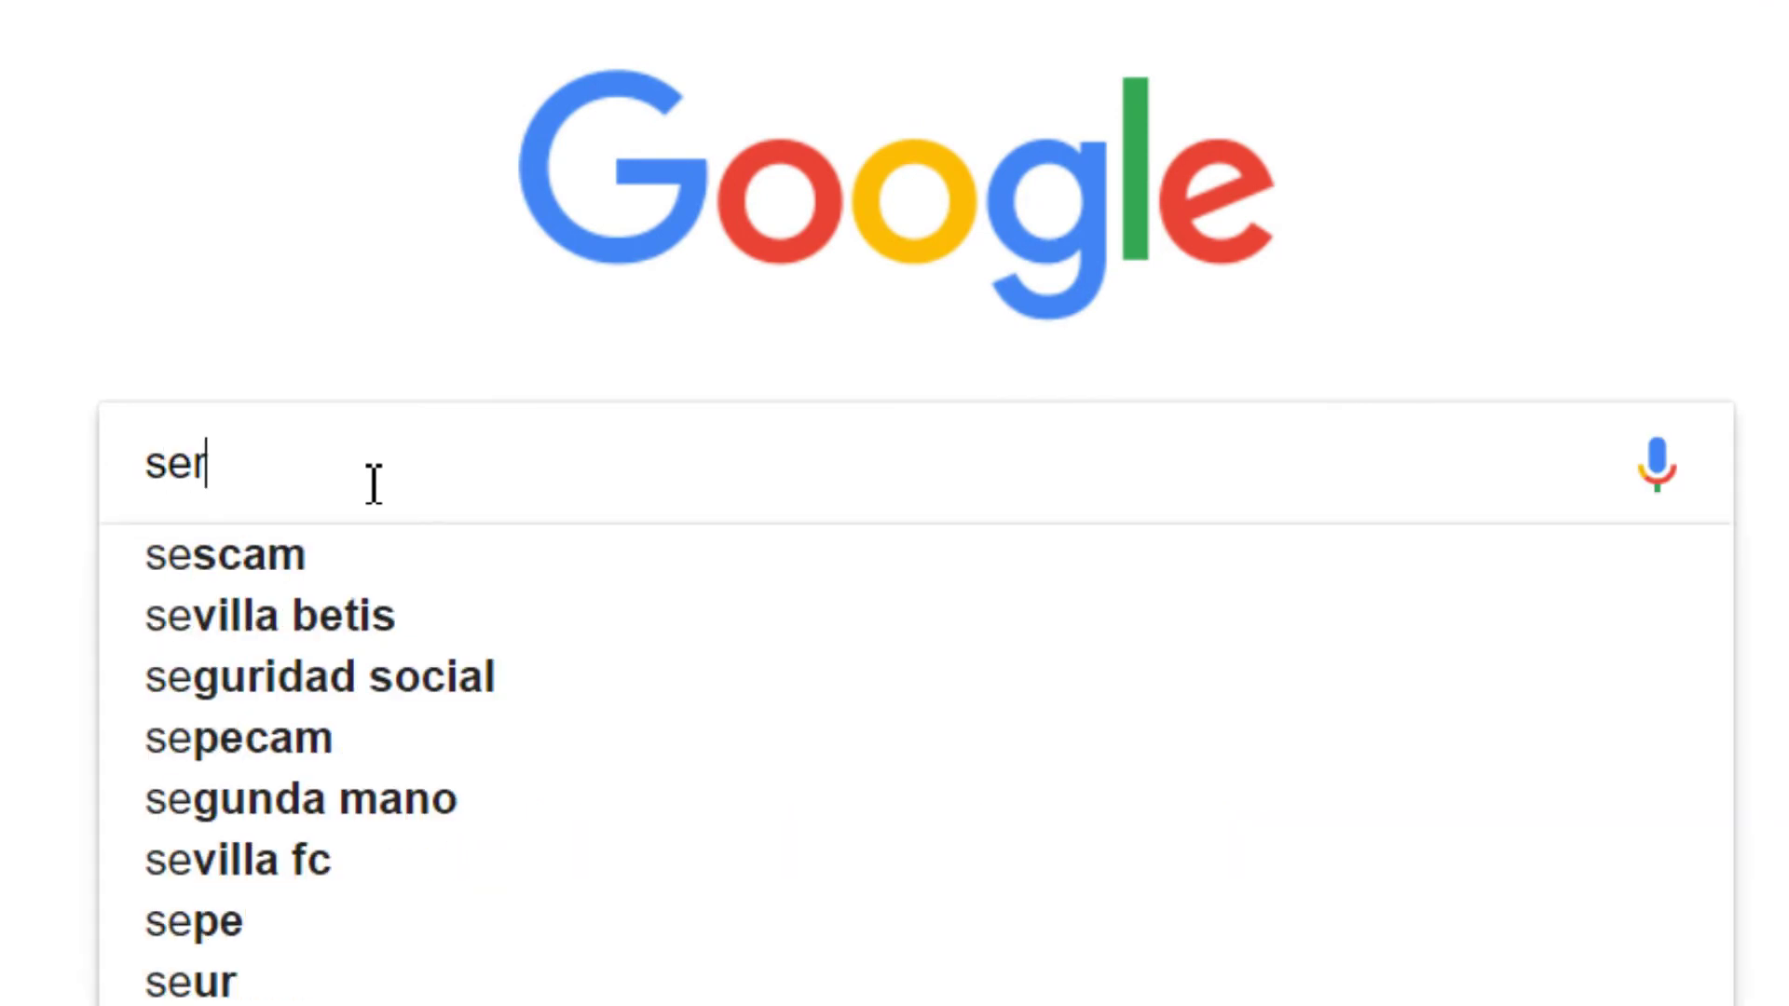
{"action": "type", "text": "vidores emul"}
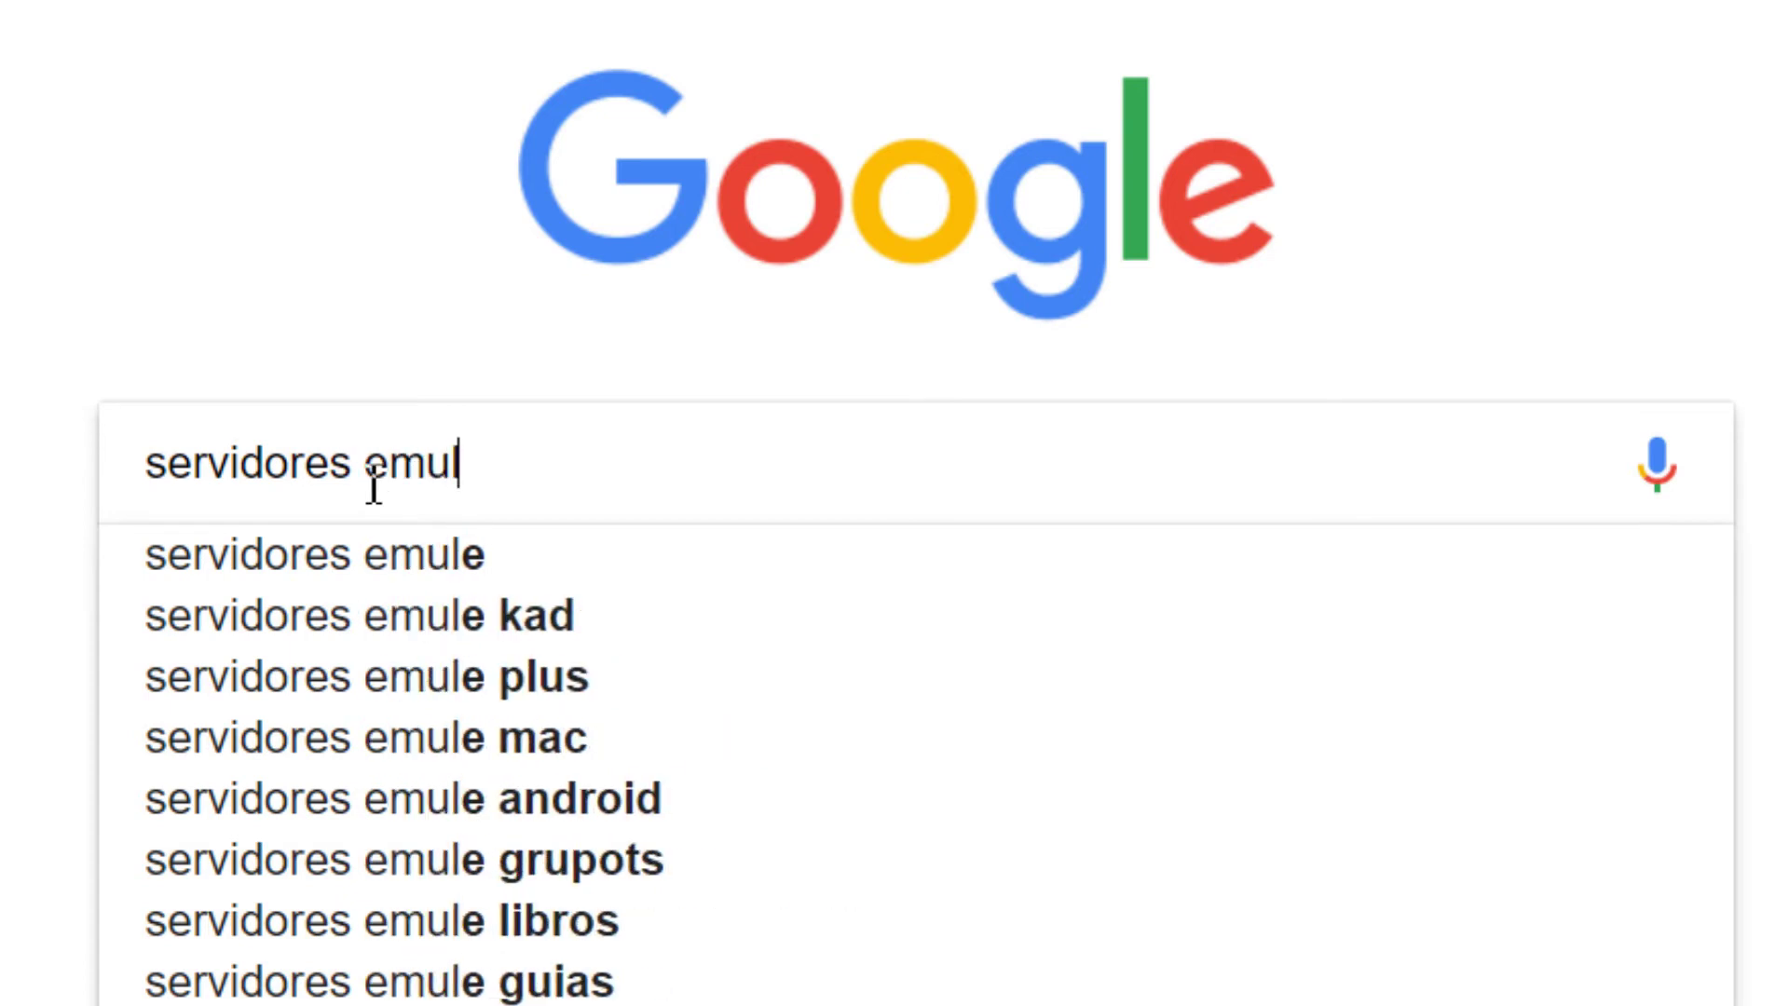
{"action": "type", "text": "e"}
{"action": "key", "text": "Down"}
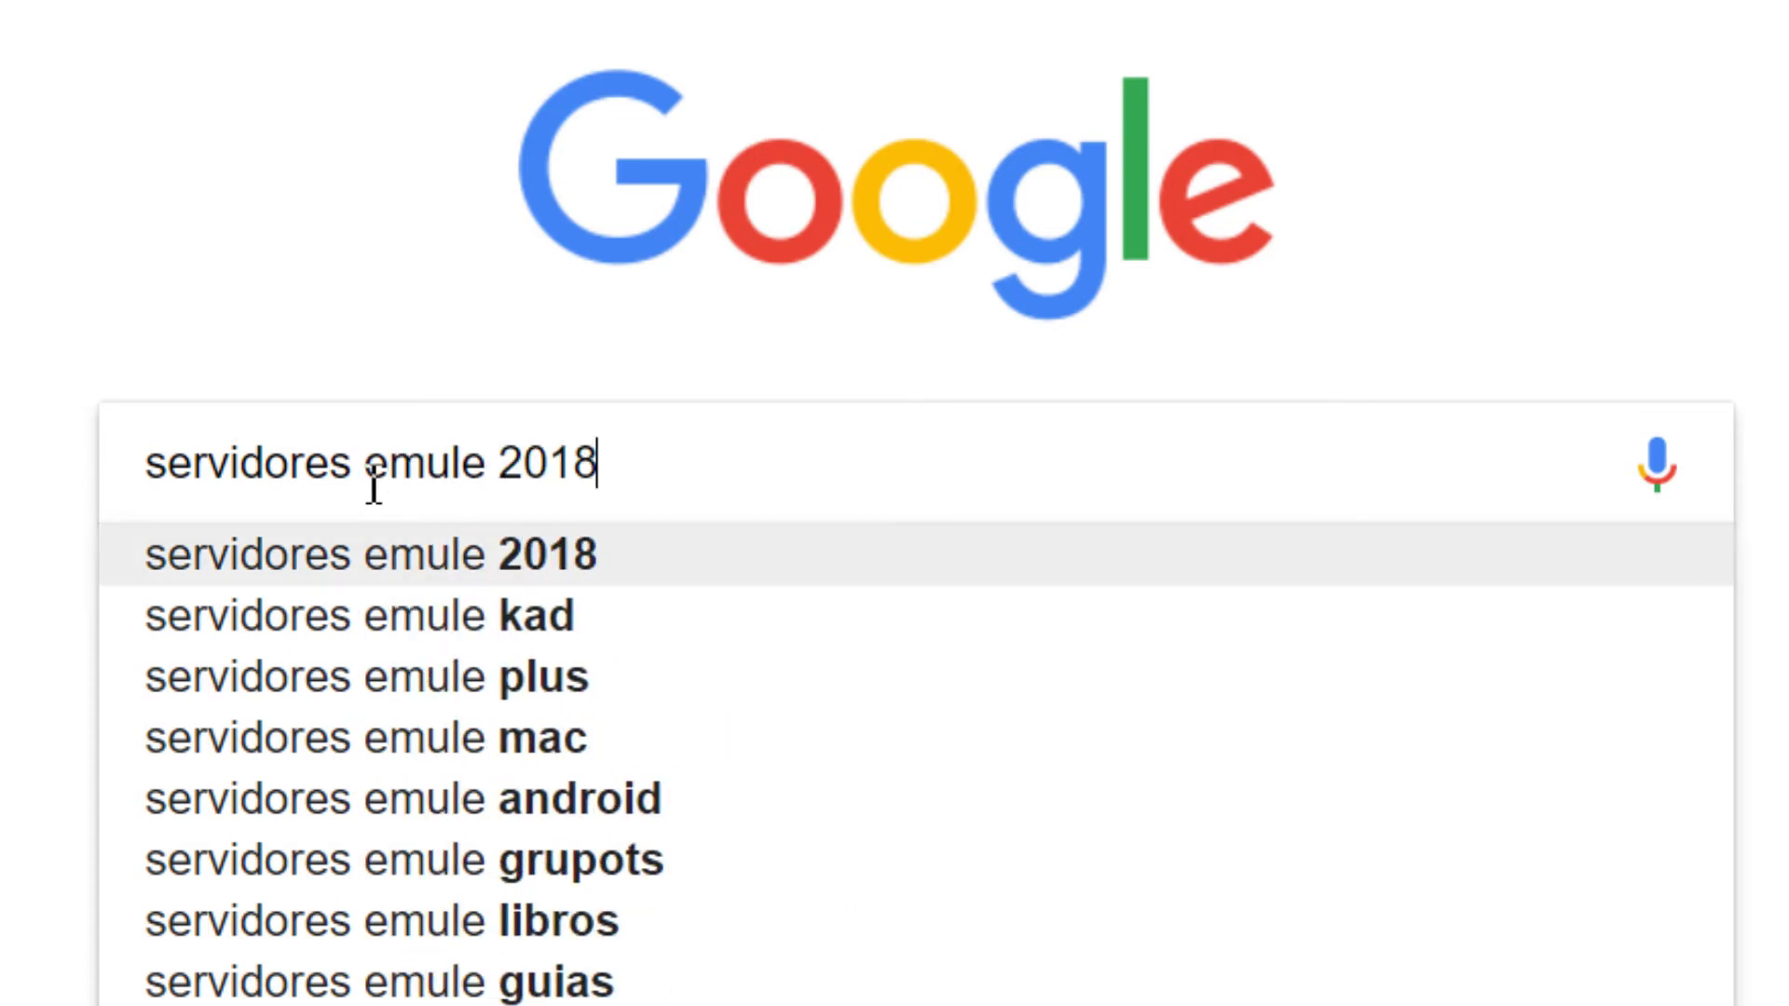
{"action": "key", "text": "Return"}
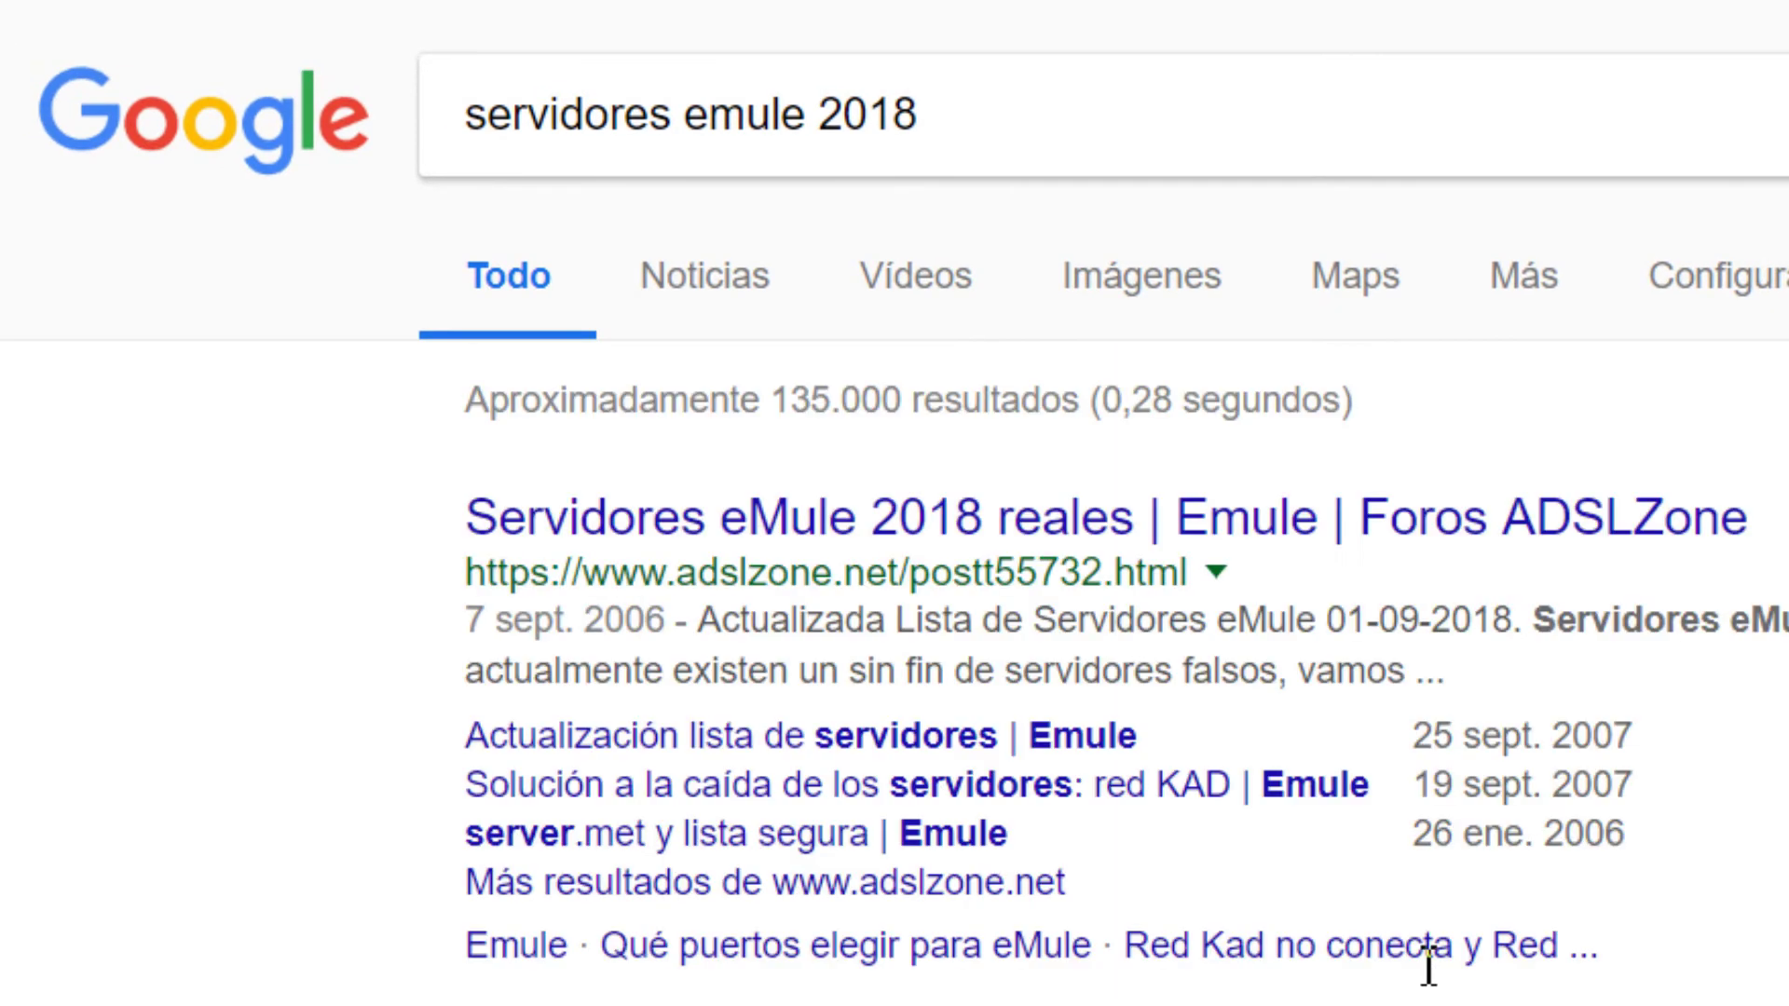
{"action": "left_click", "coordinate": [746, 515]}
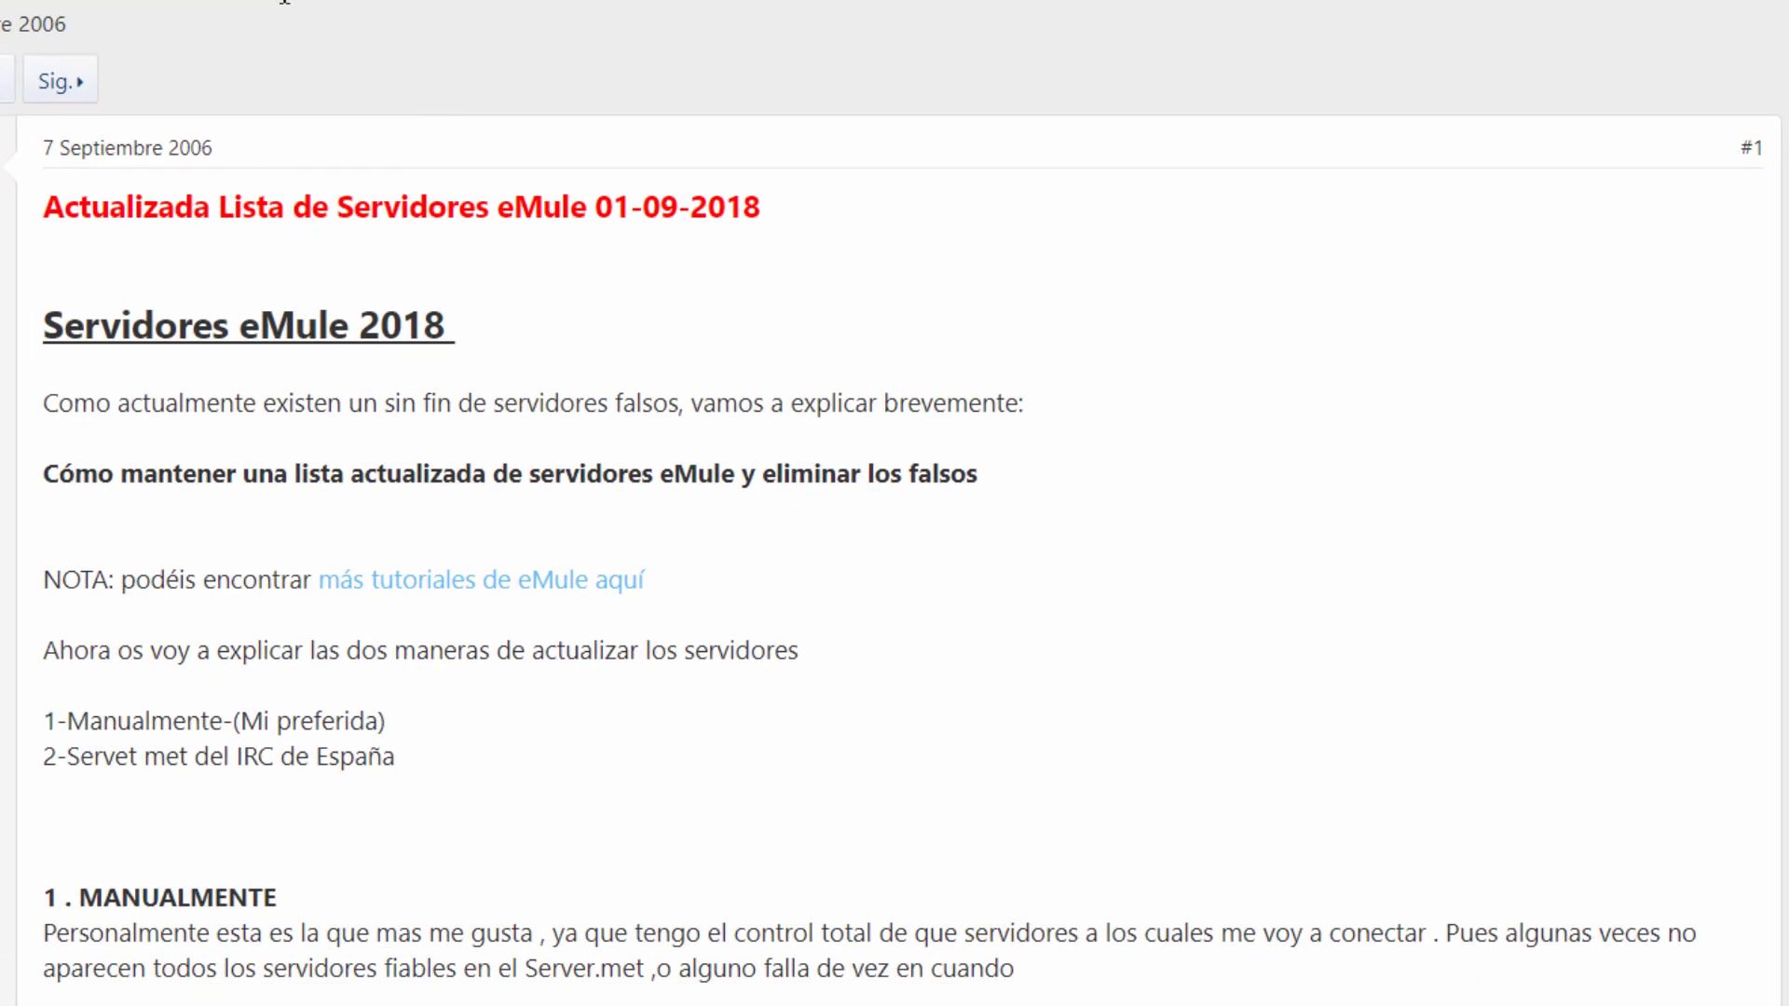
Following the forum guide, set eMule's server preferences to remove dead servers after 9 retries, enable Conexión segura, and apply and accept.
{"action": "scroll", "coordinate": [561, 473], "scroll_direction": "down", "scroll_amount": 12}
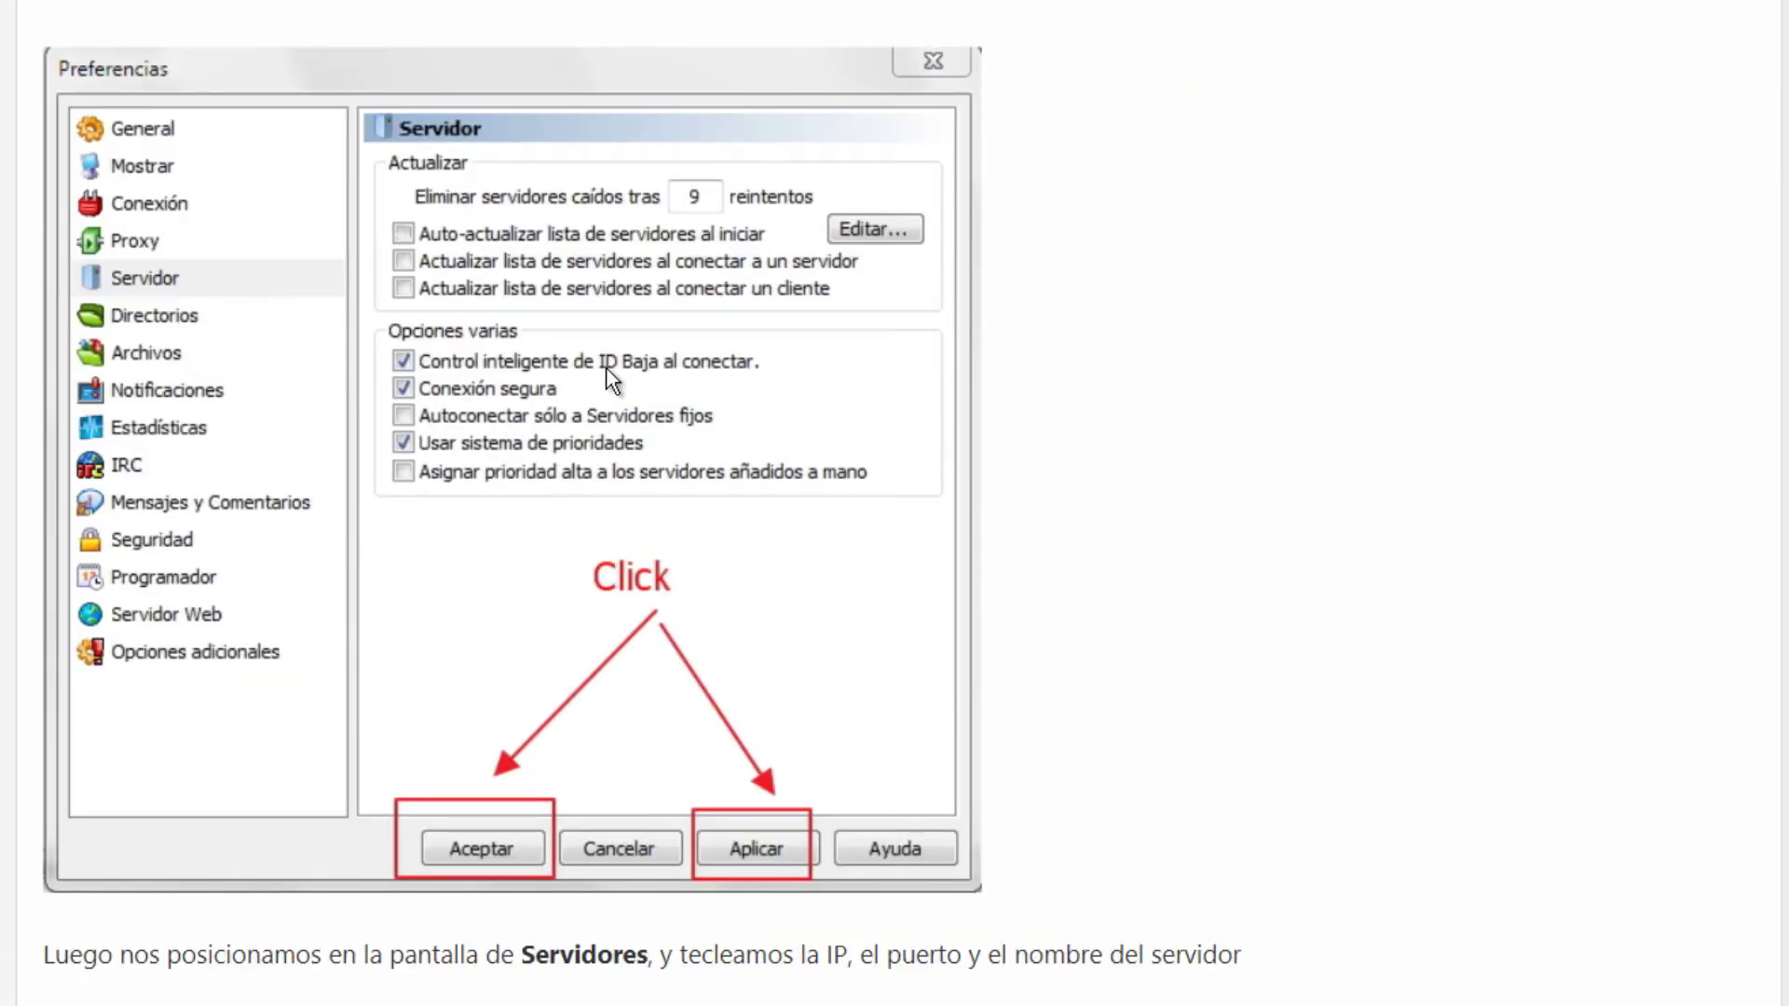
{"action": "scroll", "coordinate": [551, 227], "scroll_direction": "up", "scroll_amount": 2}
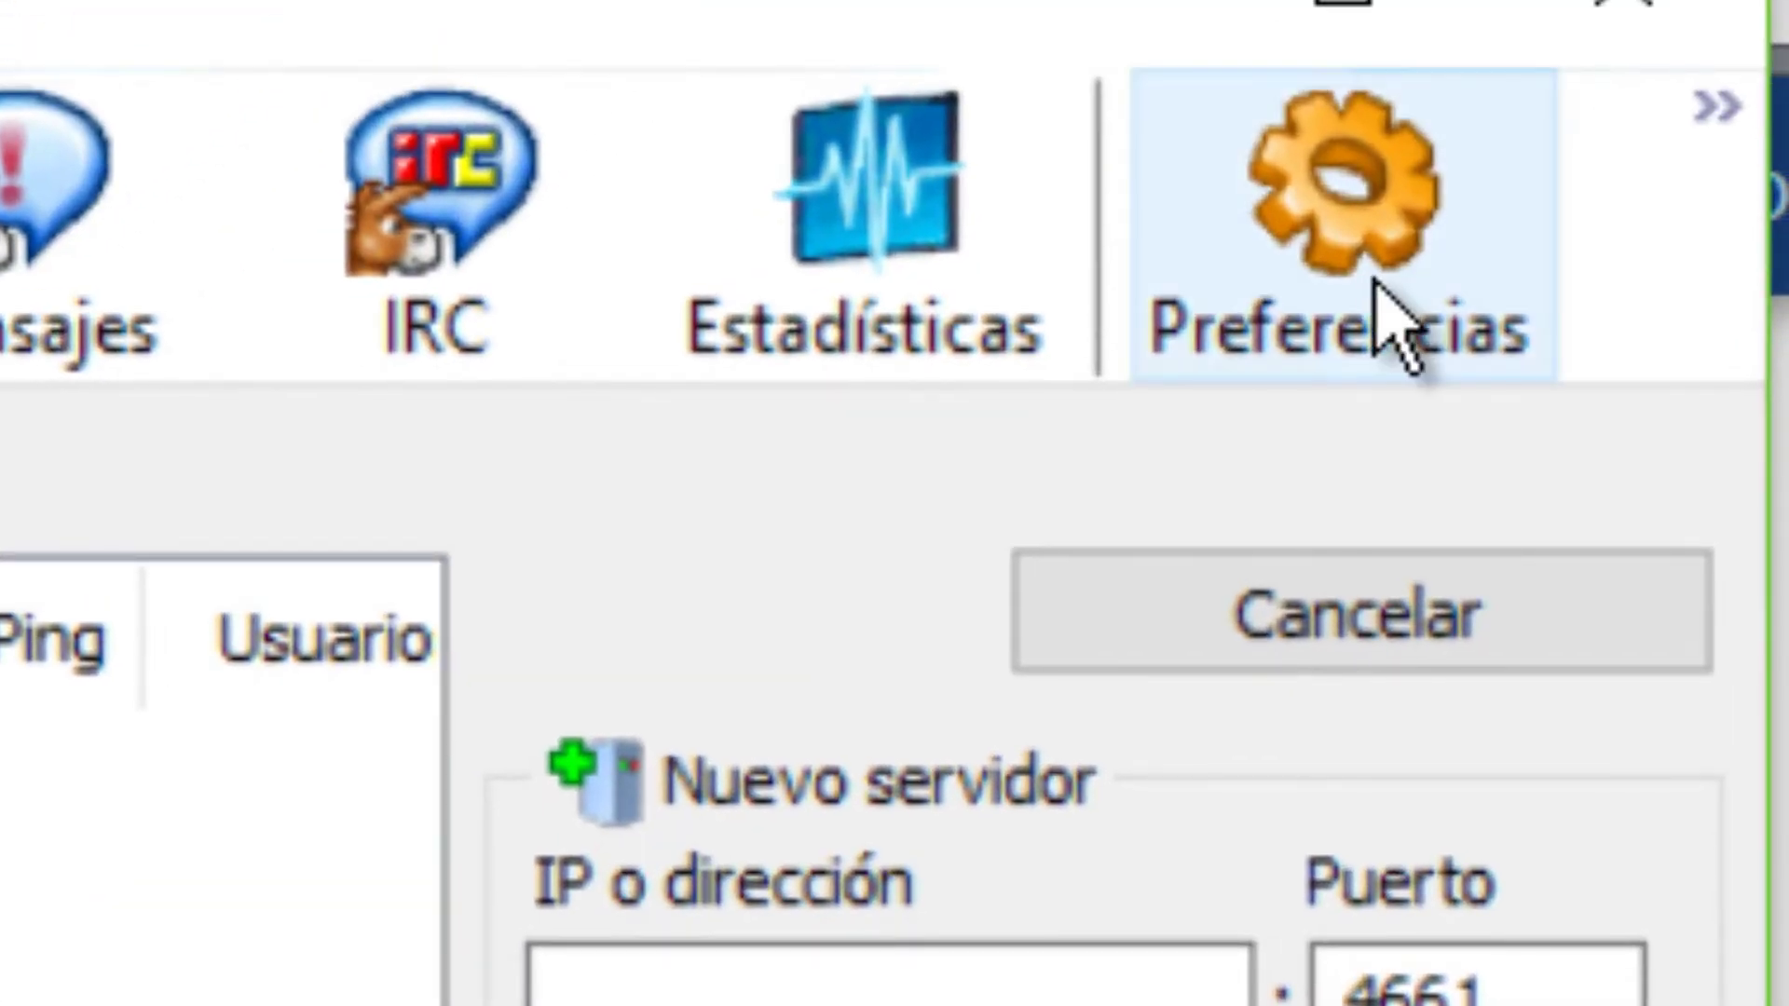
{"action": "left_click", "coordinate": [1388, 326]}
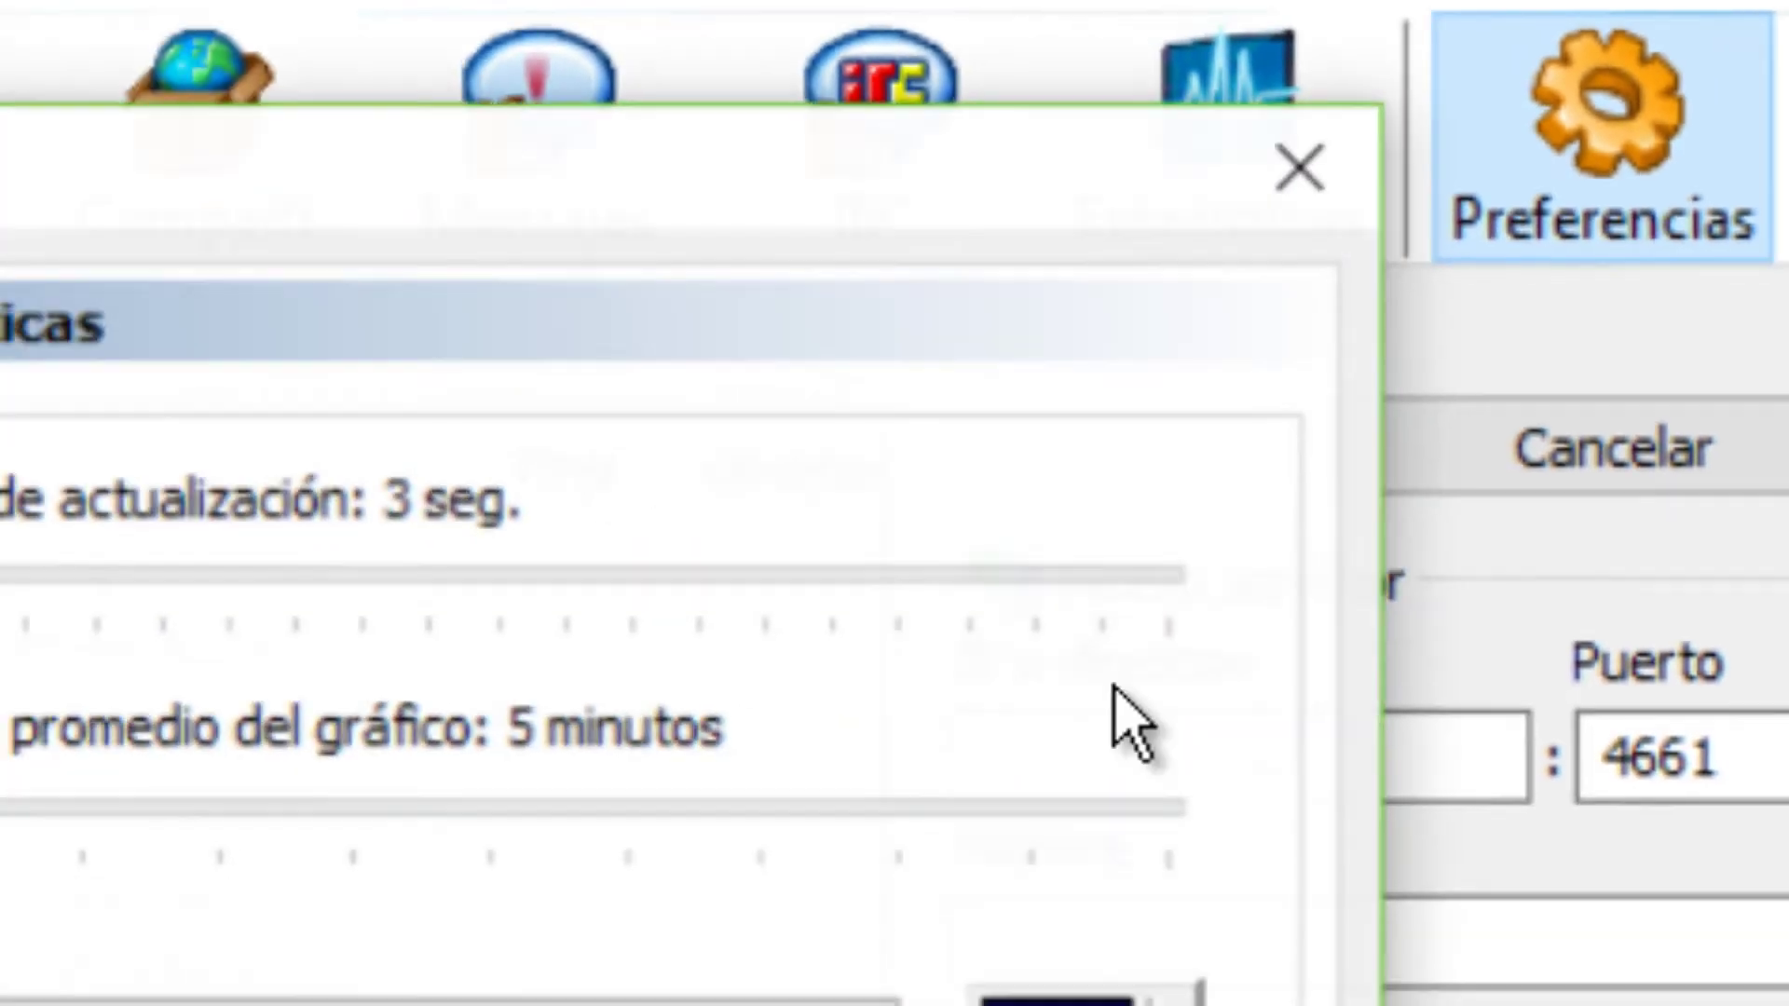
{"action": "left_click", "coordinate": [121, 447]}
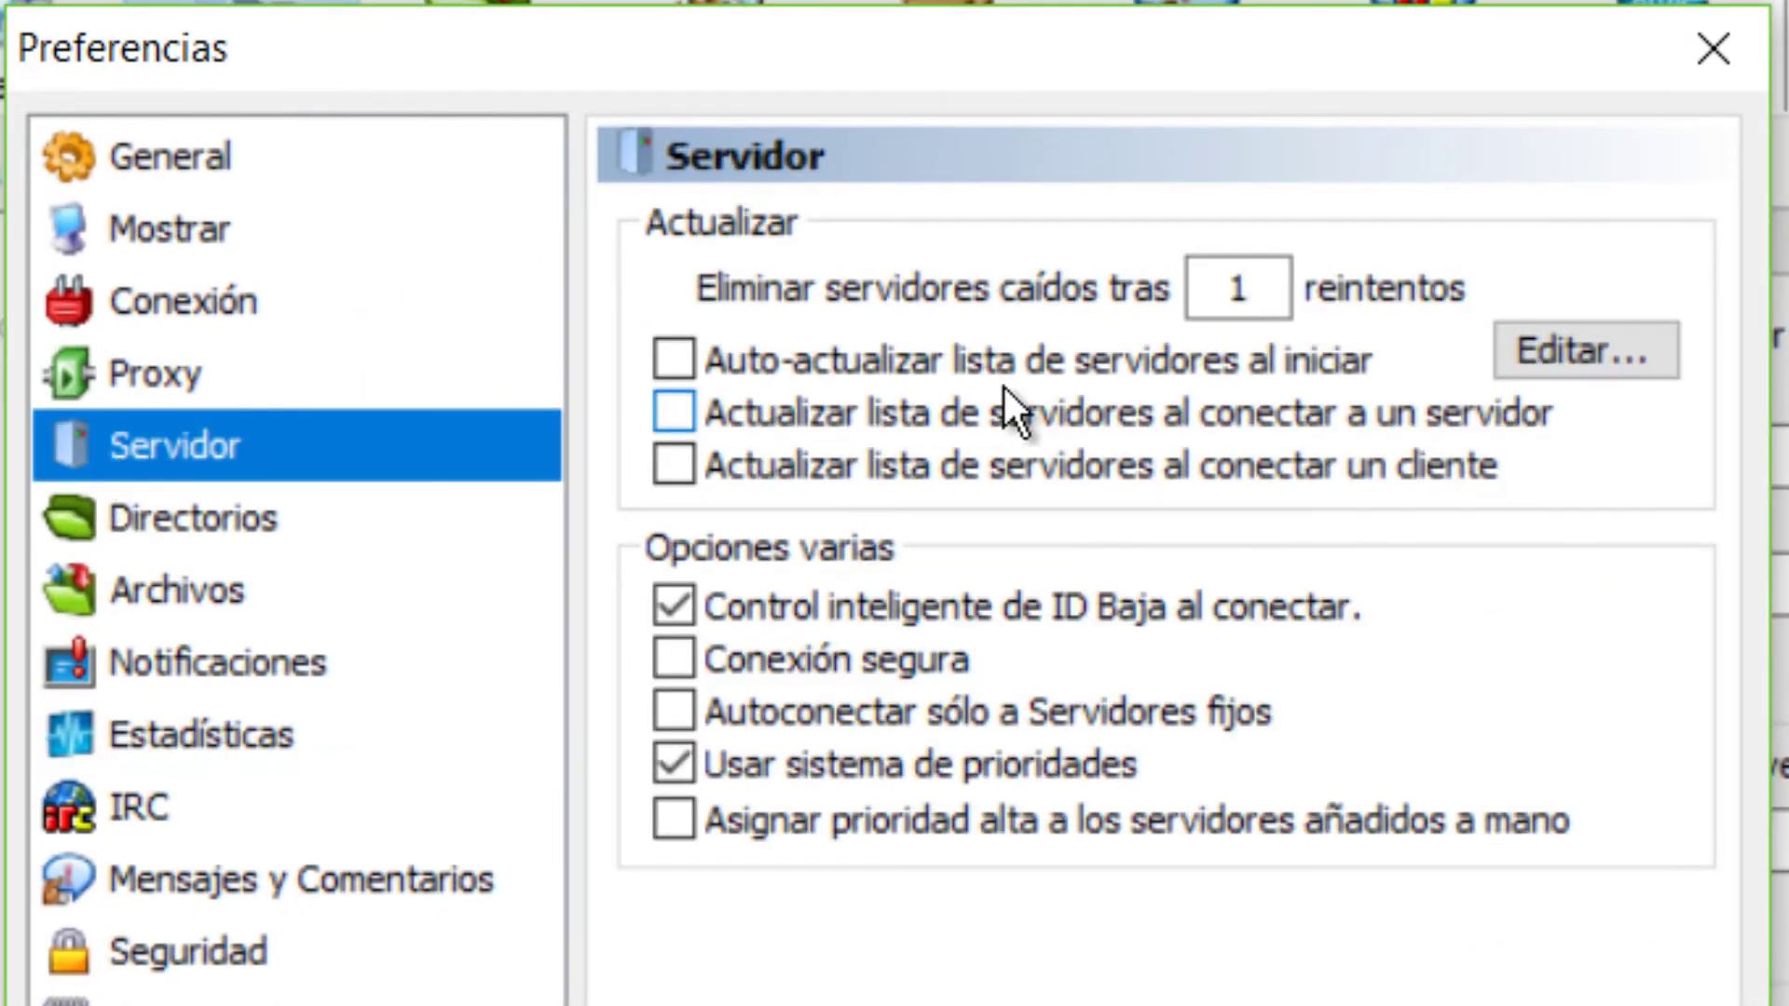
{"action": "double_click", "coordinate": [1258, 285]}
{"action": "type", "text": "9"}
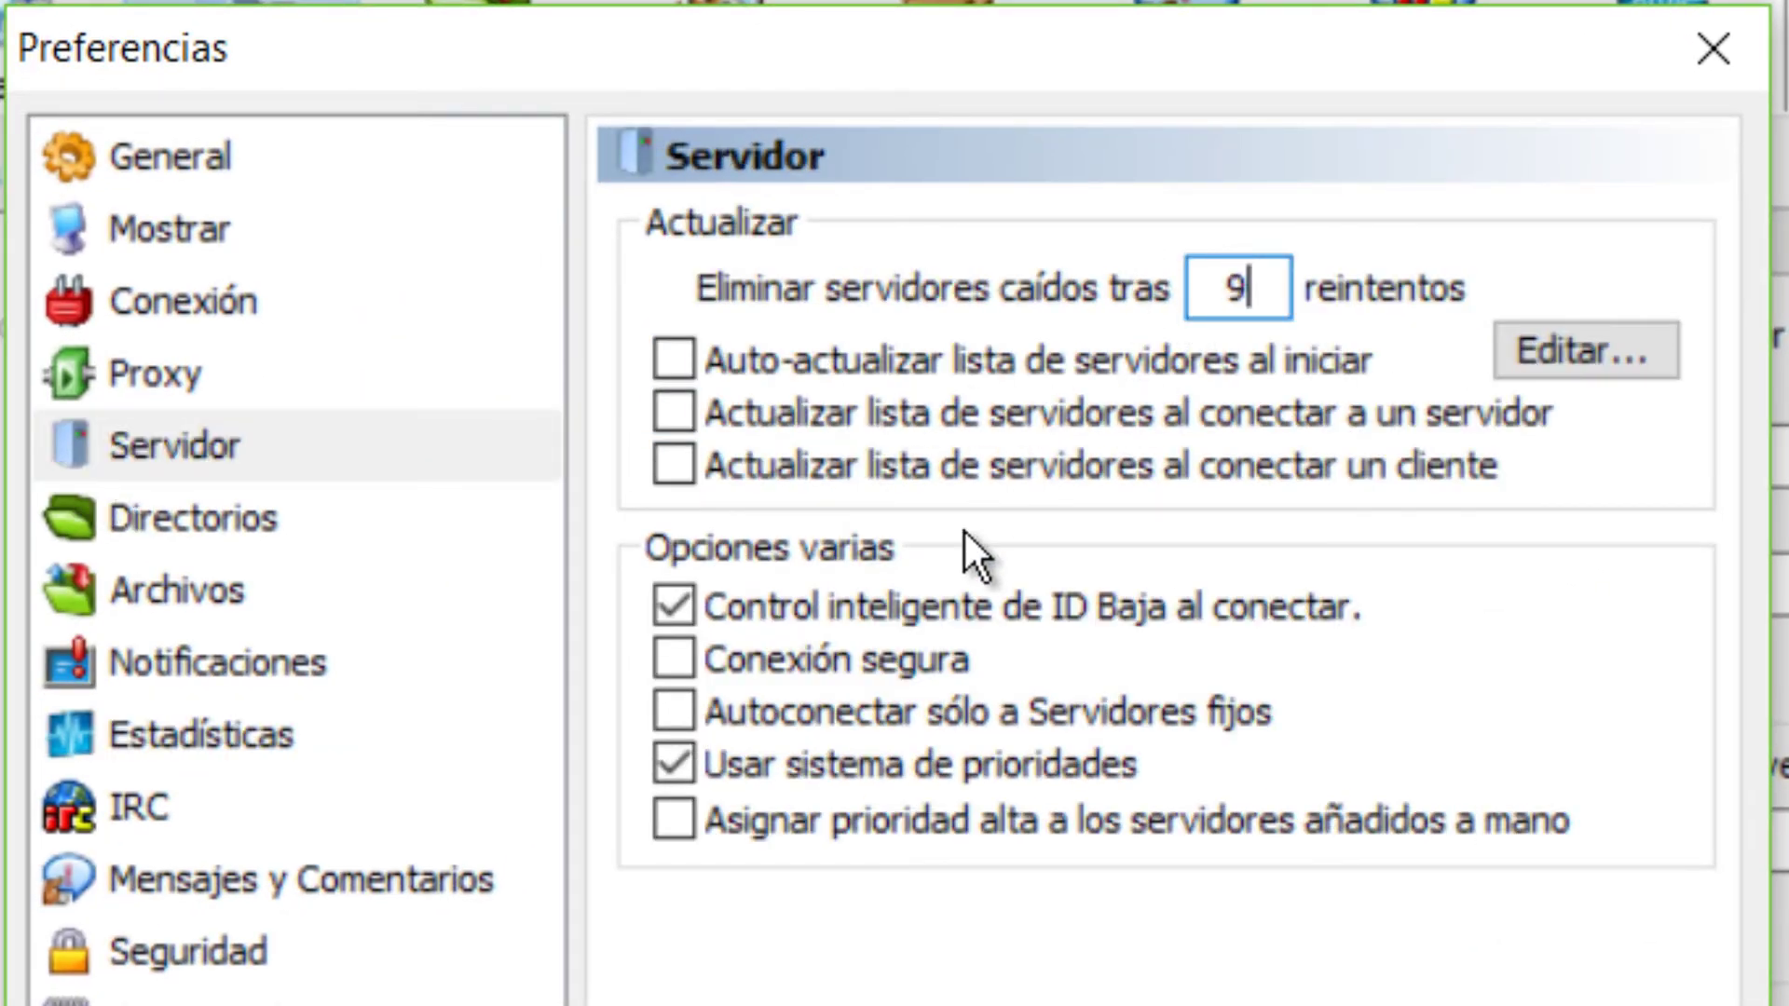
{"action": "left_click", "coordinate": [673, 659]}
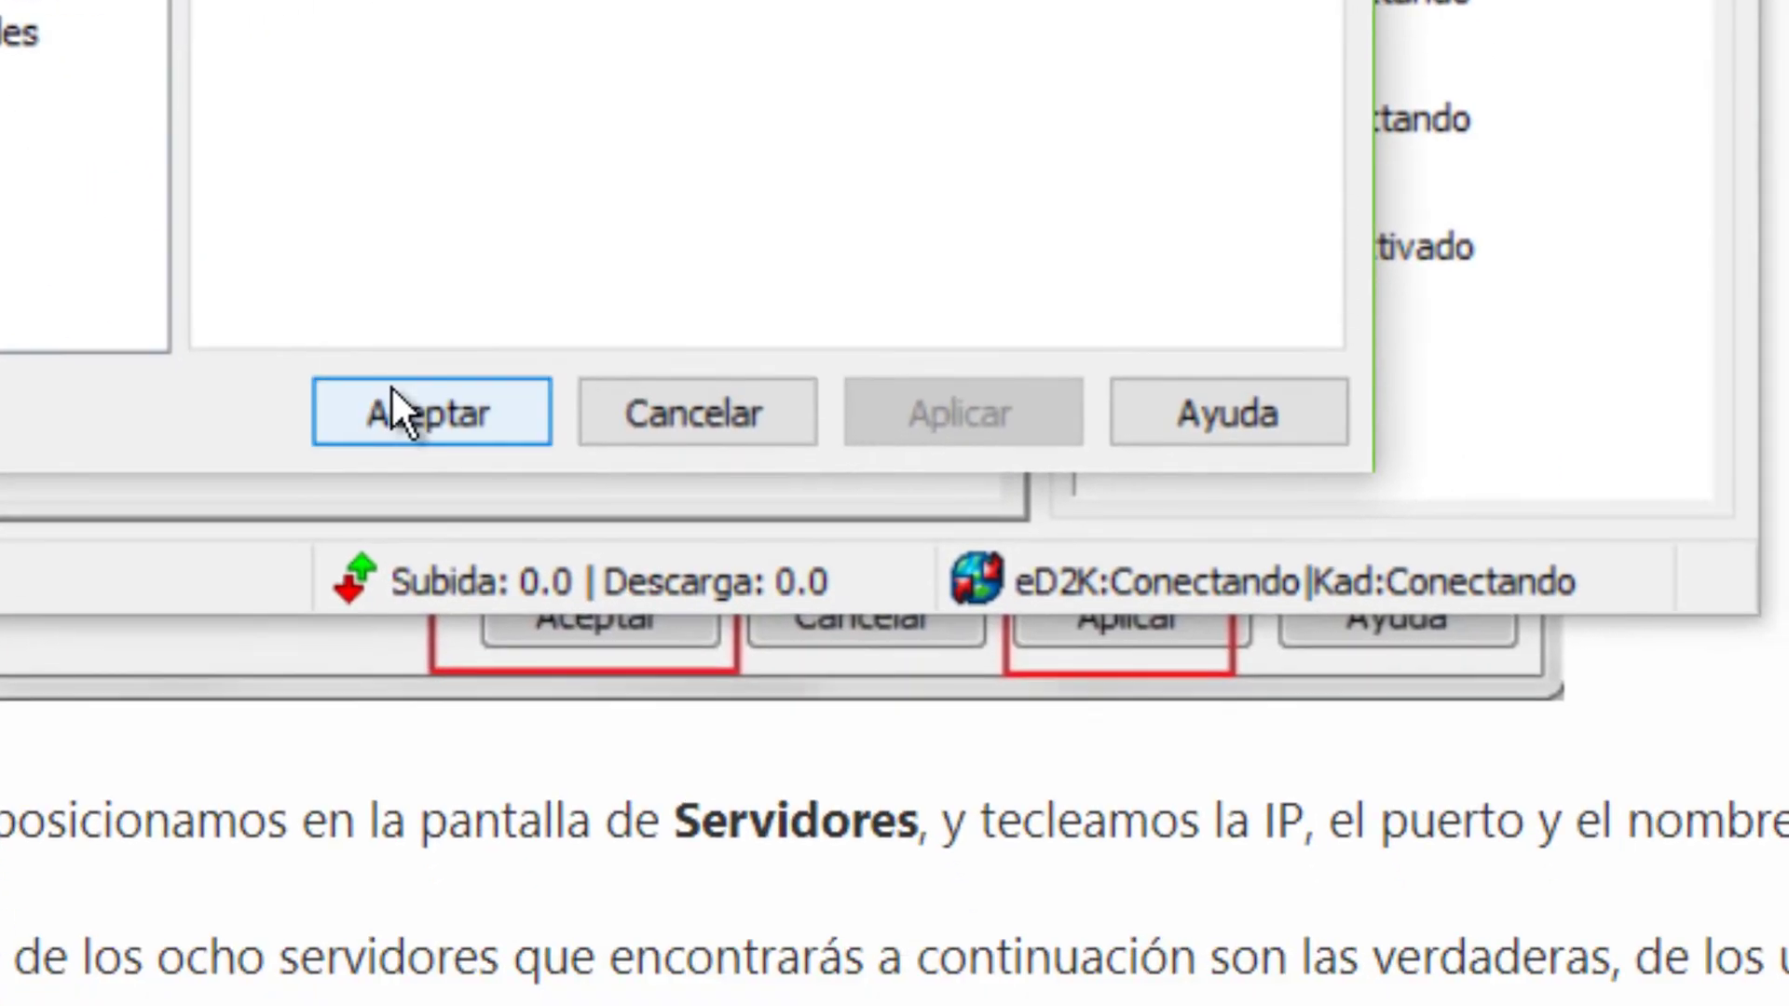
{"action": "left_click", "coordinate": [568, 806]}
Return to the forum thread in the browser and read the reliable server list and the instructions for adding servers manually.
{"action": "left_click", "coordinate": [1477, 734]}
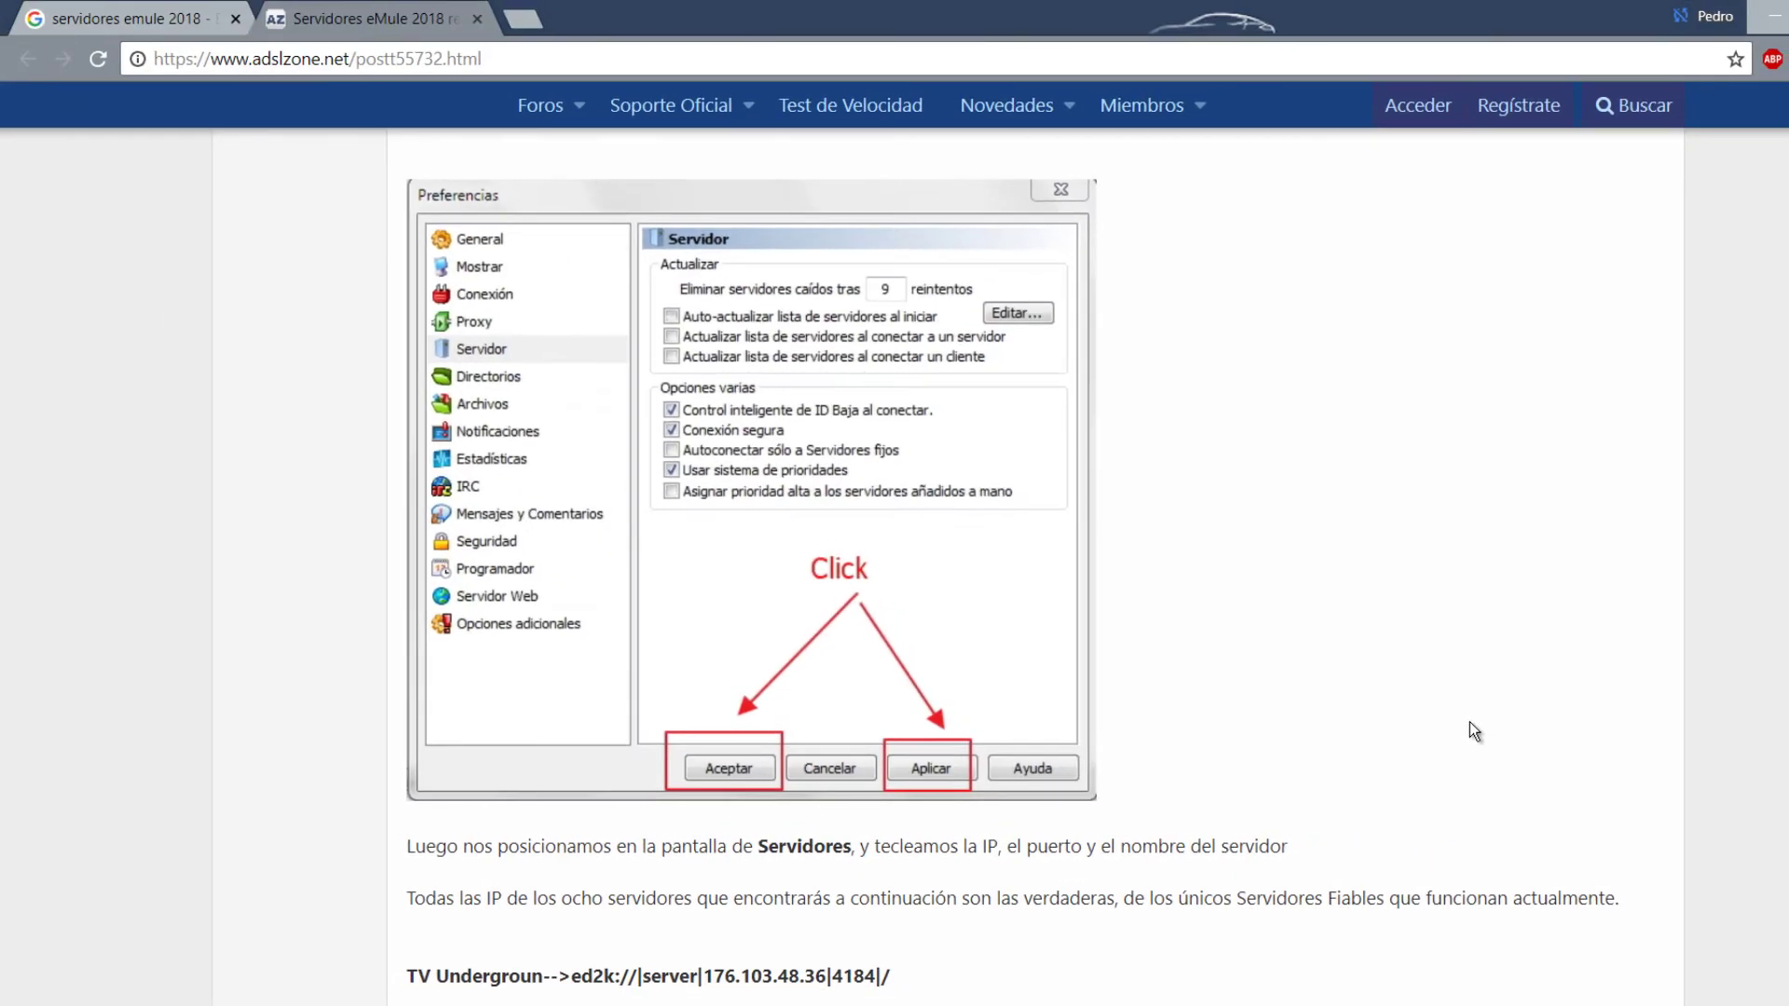
{"action": "scroll", "coordinate": [1477, 734], "scroll_direction": "down", "scroll_amount": 4}
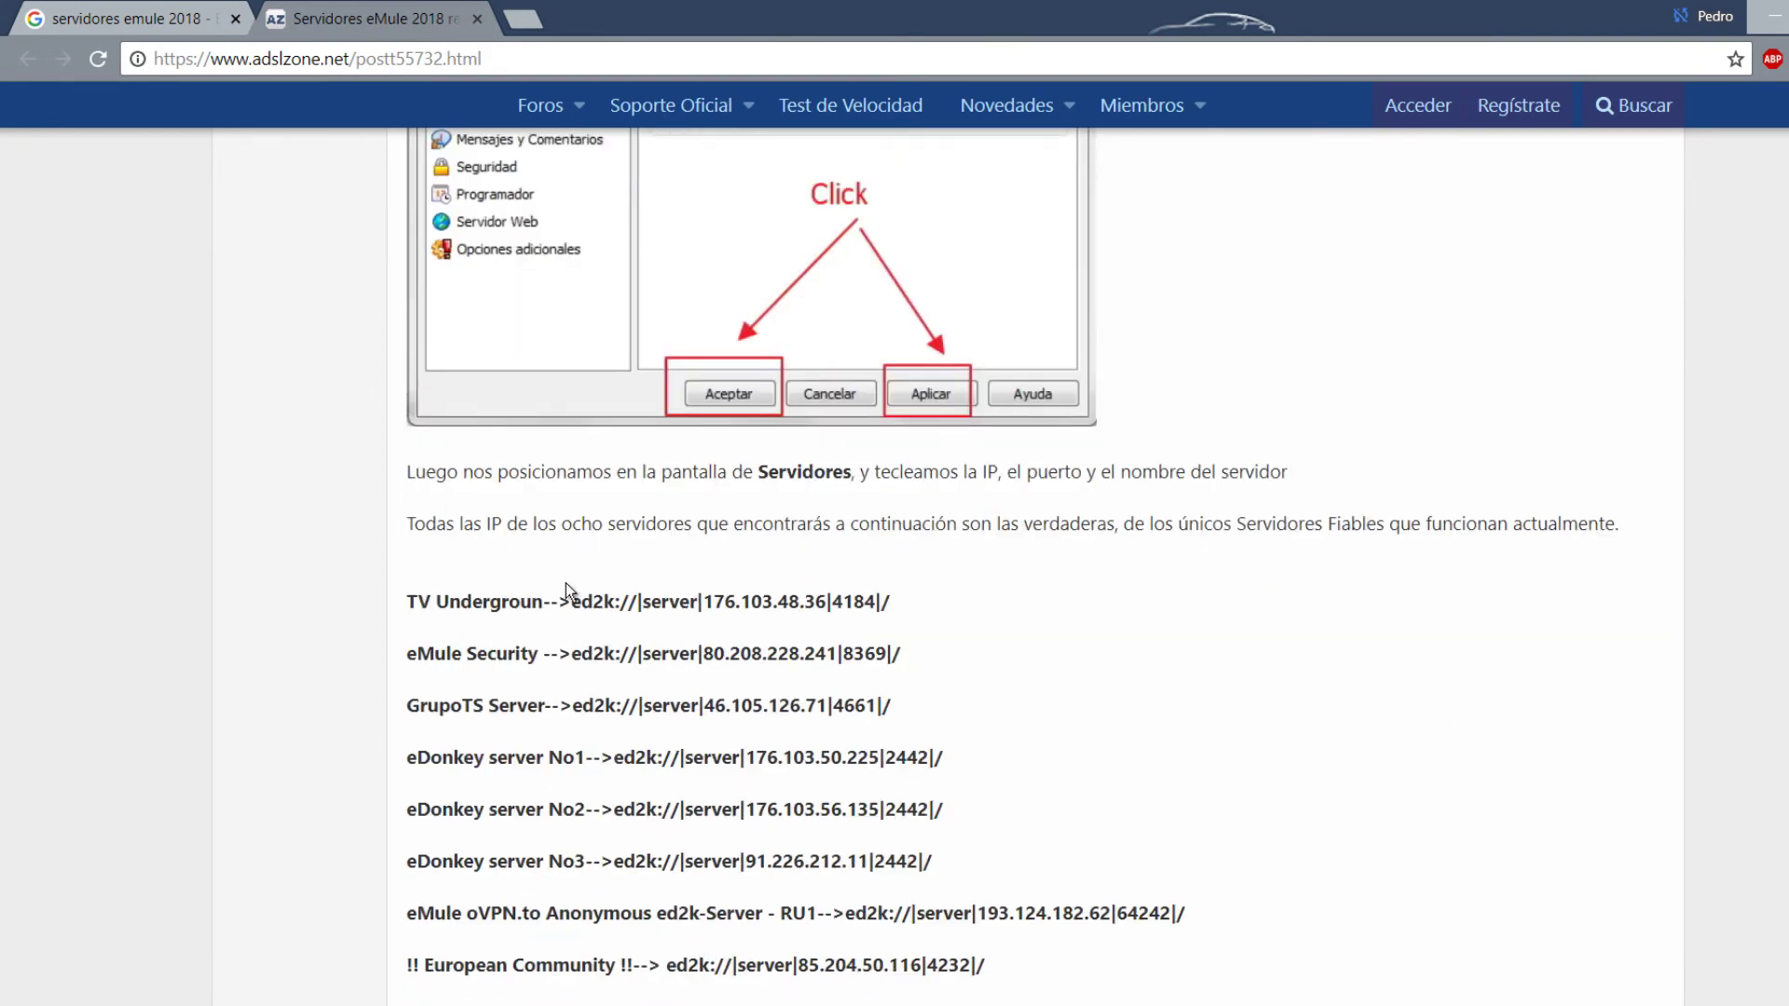
{"action": "scroll", "coordinate": [658, 616], "scroll_direction": "down", "scroll_amount": 4}
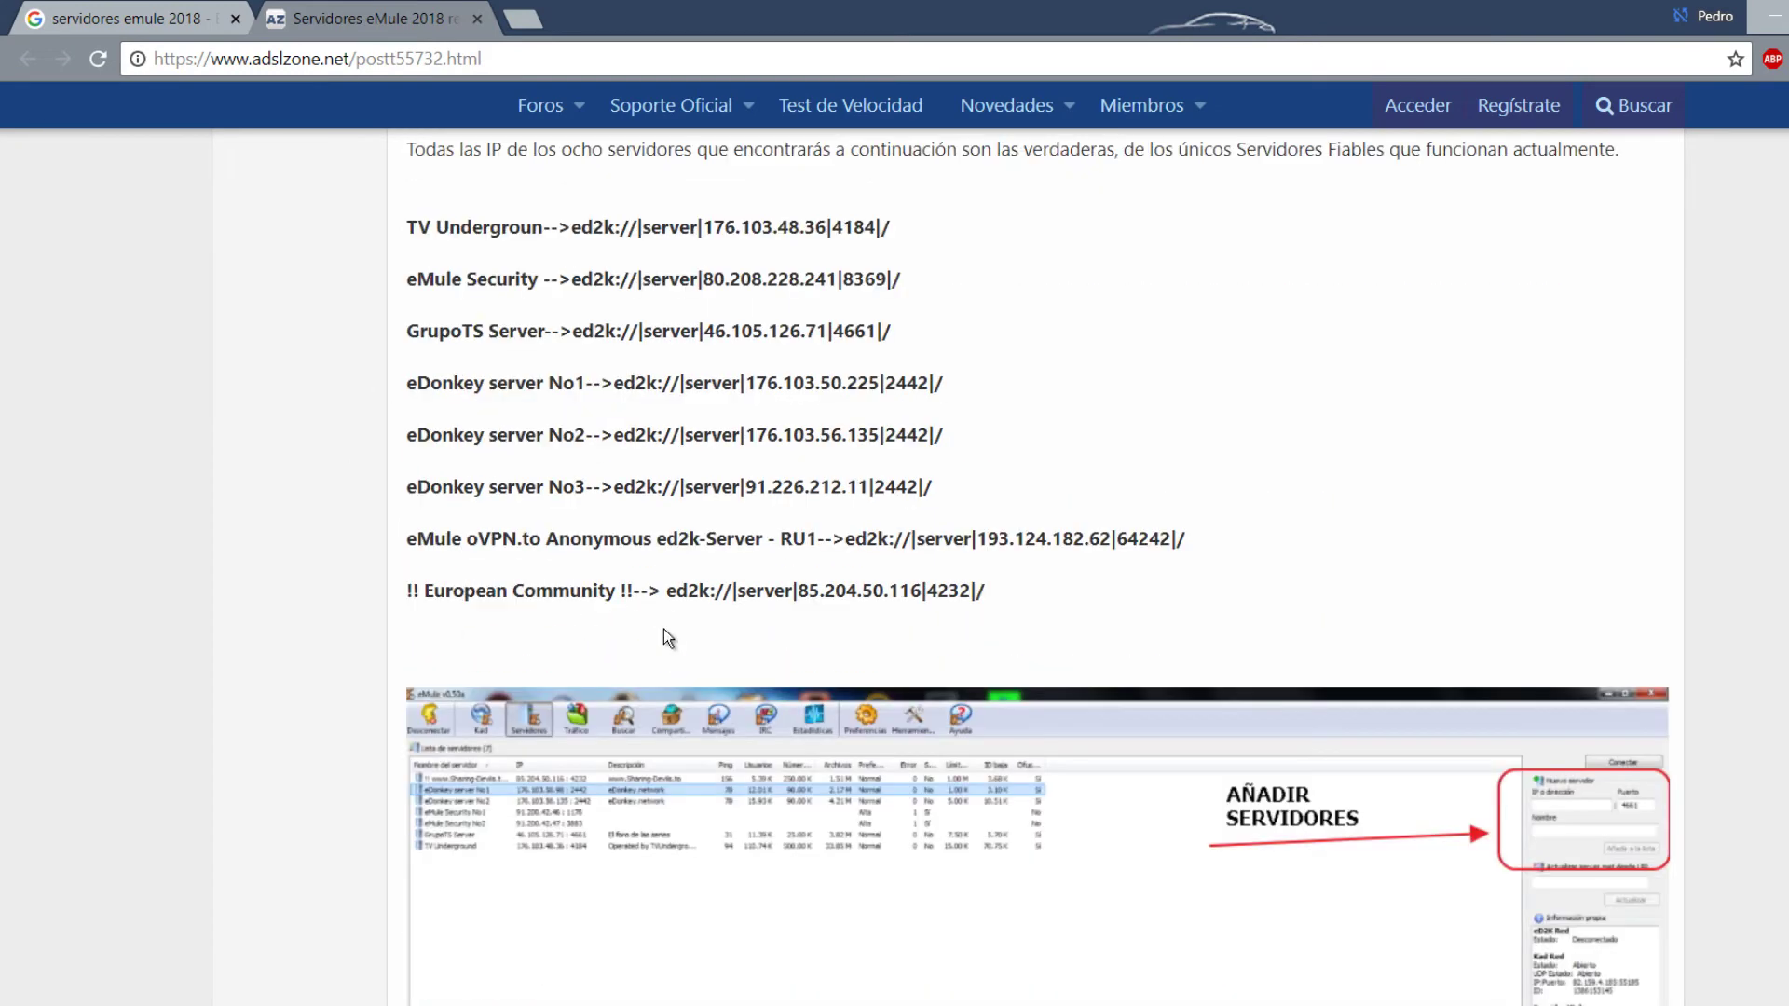
{"action": "scroll", "coordinate": [685, 645], "scroll_direction": "down", "scroll_amount": 1}
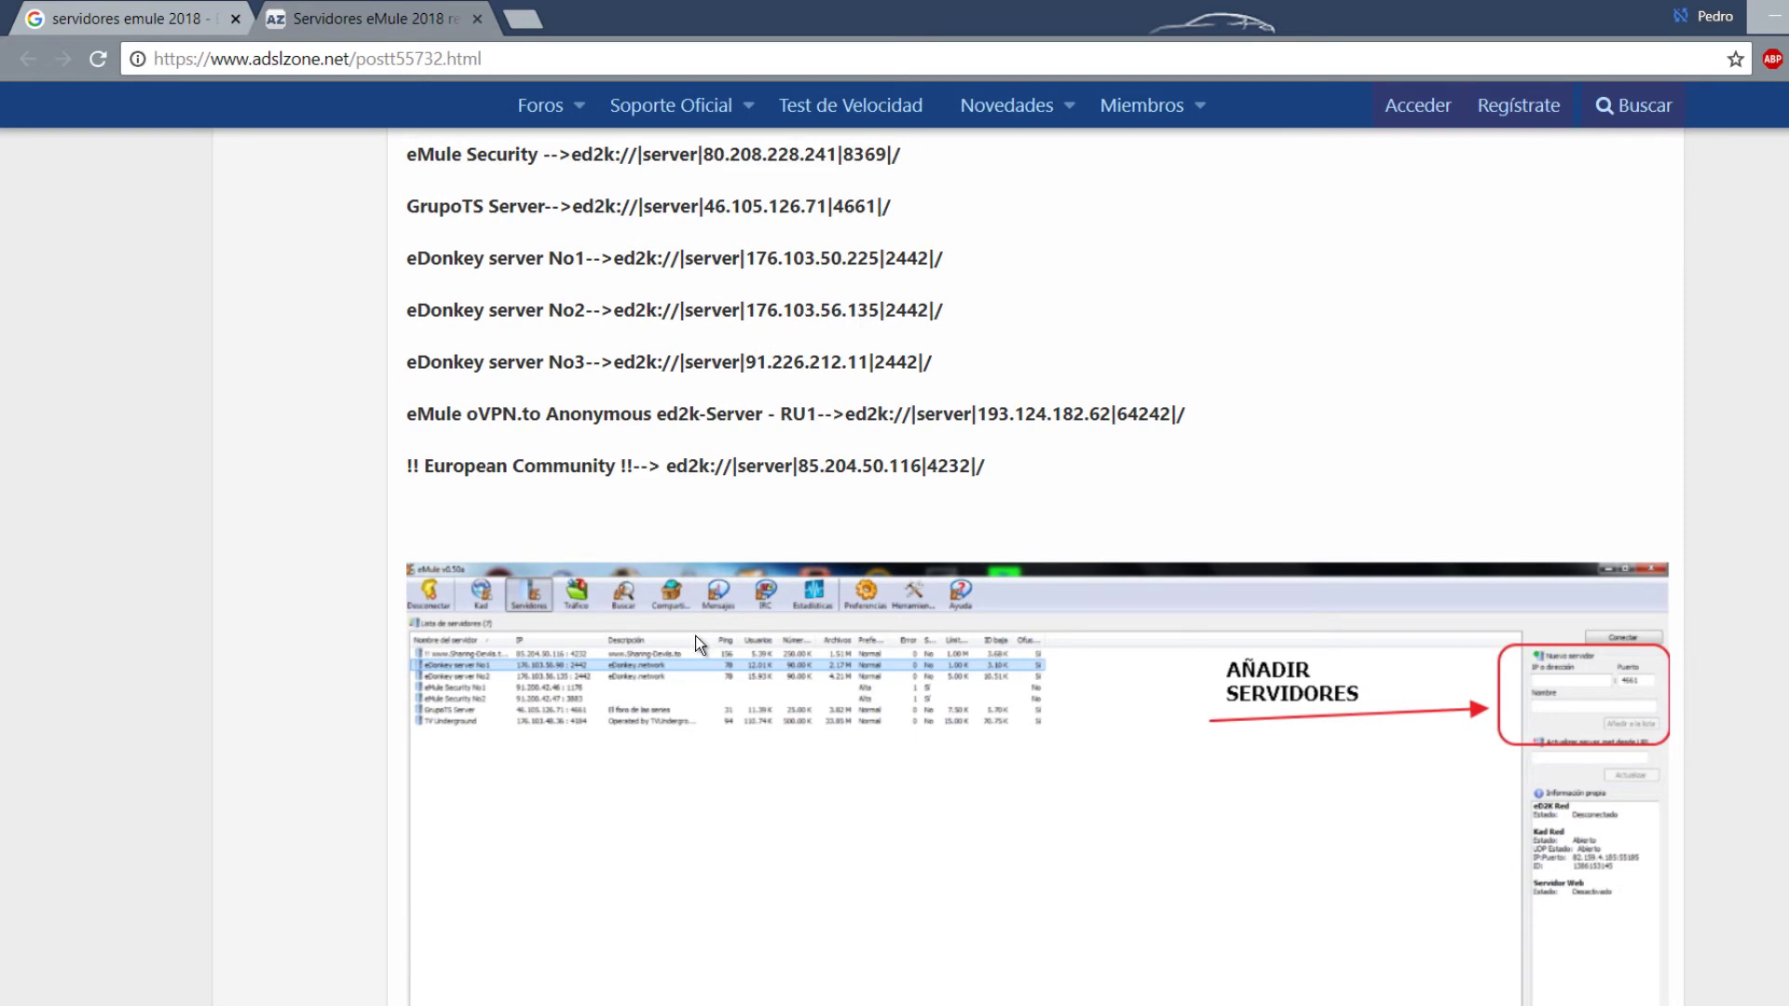
{"action": "scroll", "coordinate": [704, 626], "scroll_direction": "down", "scroll_amount": 4}
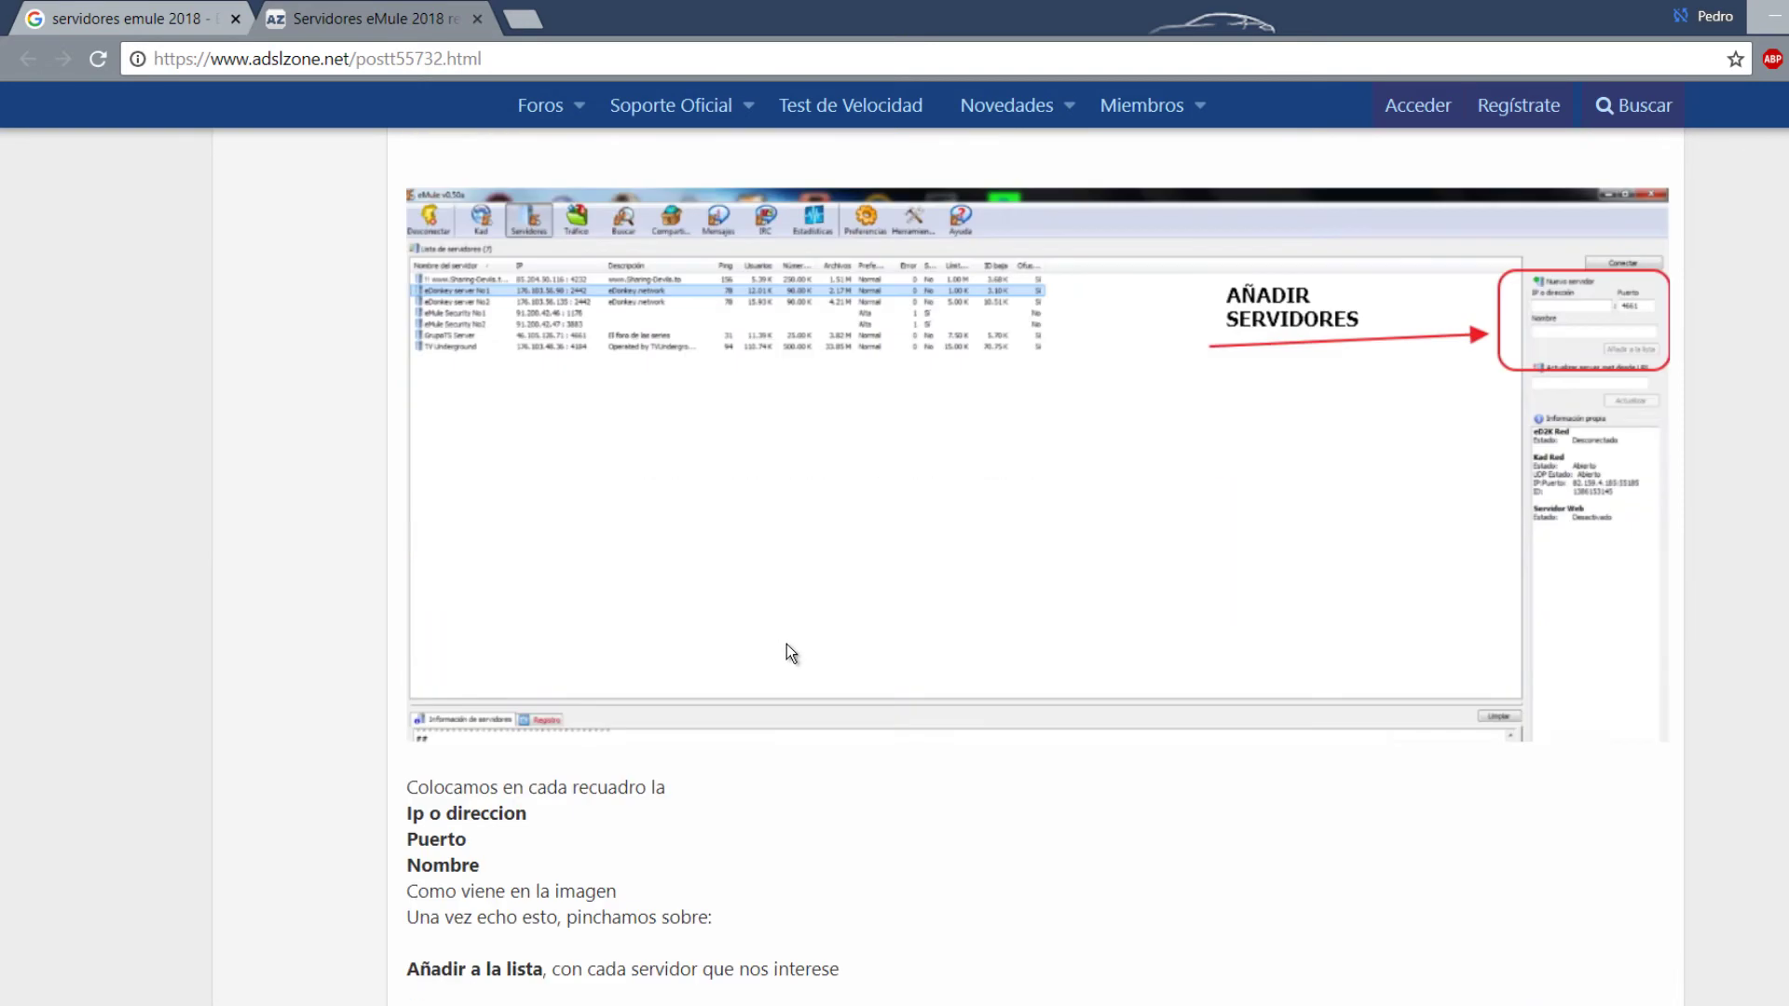
Copy the address of the sites.google.com/site/ircemulespanish/descargas-2/server.met link given in the forum thread's auto-update instructions.
{"action": "scroll", "coordinate": [790, 647], "scroll_direction": "down", "scroll_amount": 3}
{"action": "scroll", "coordinate": [793, 652], "scroll_direction": "down", "scroll_amount": 8}
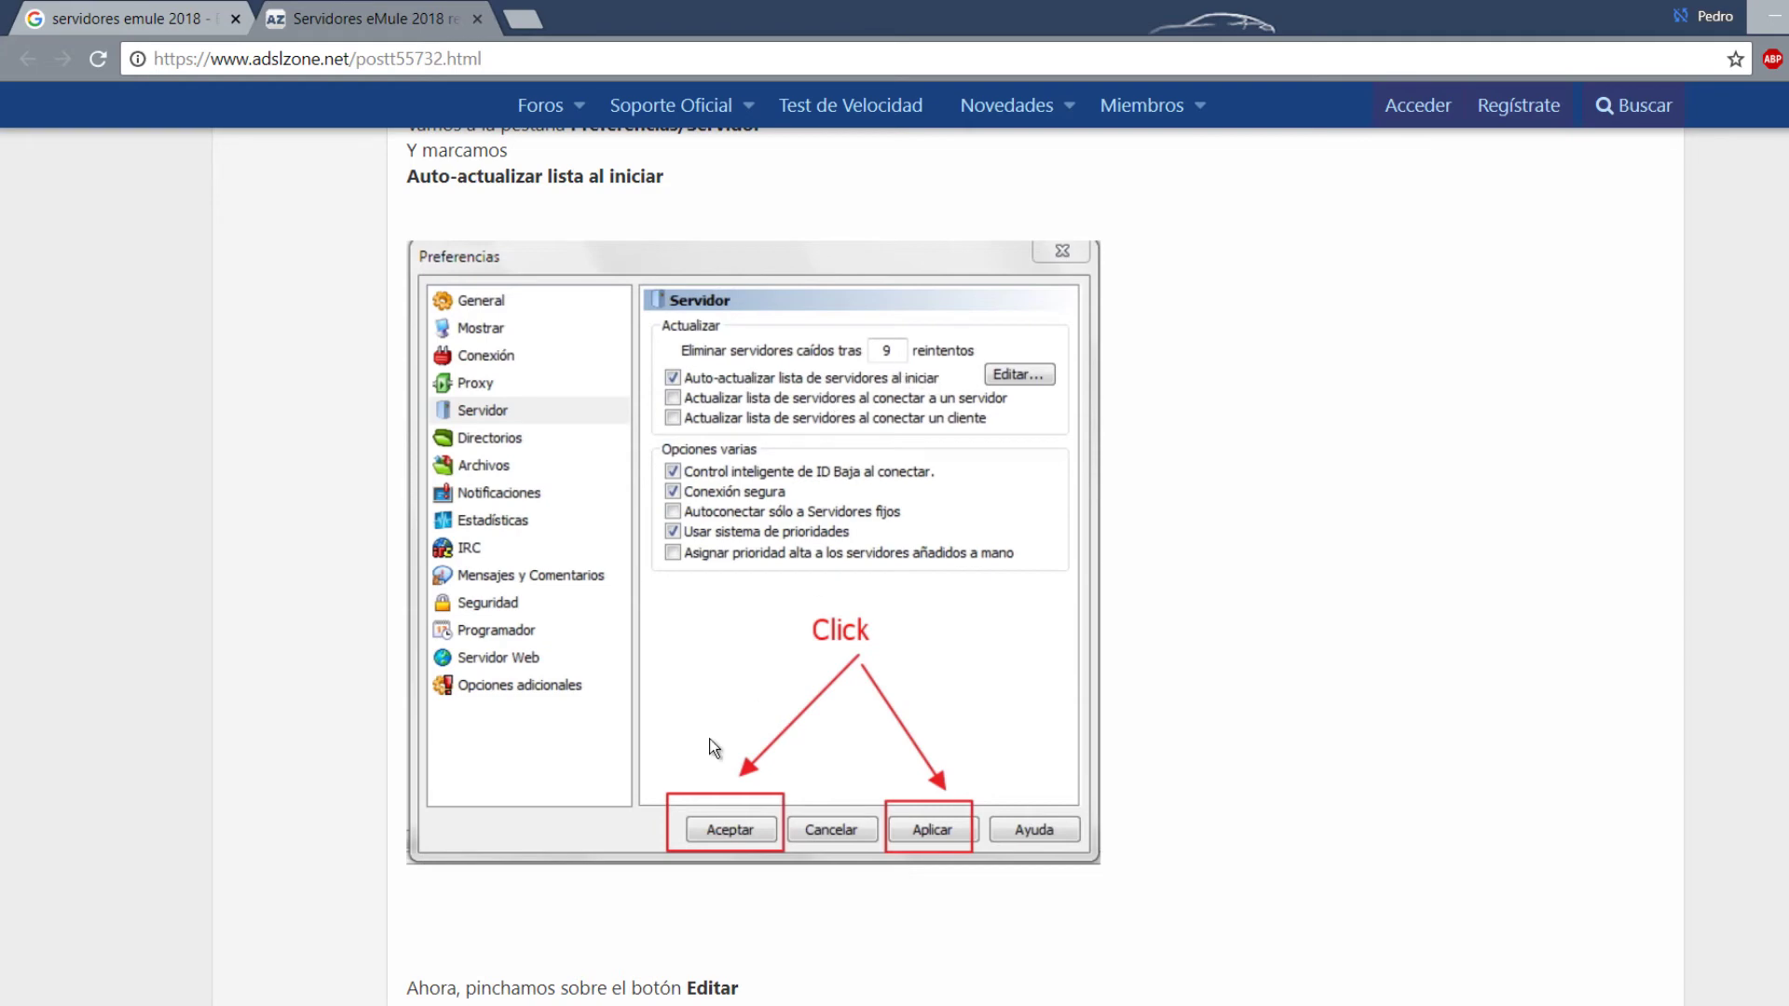
{"action": "scroll", "coordinate": [897, 674], "scroll_direction": "down", "scroll_amount": 4}
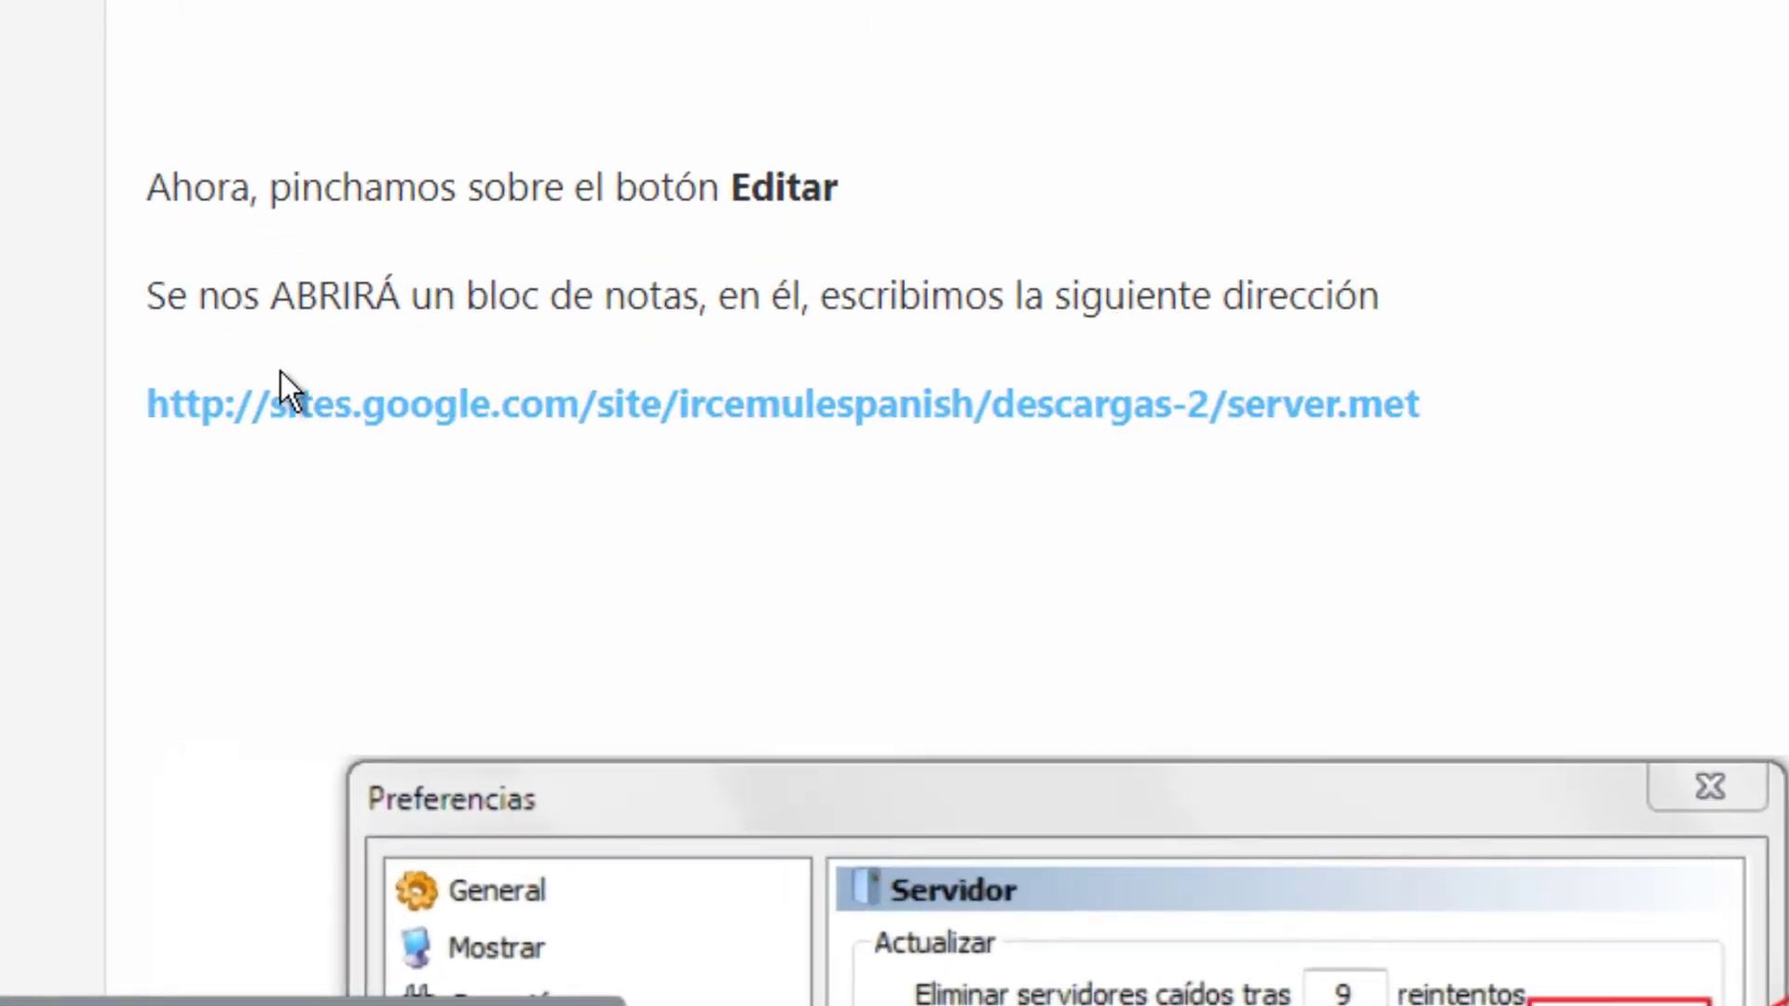
{"action": "right_click", "coordinate": [257, 341]}
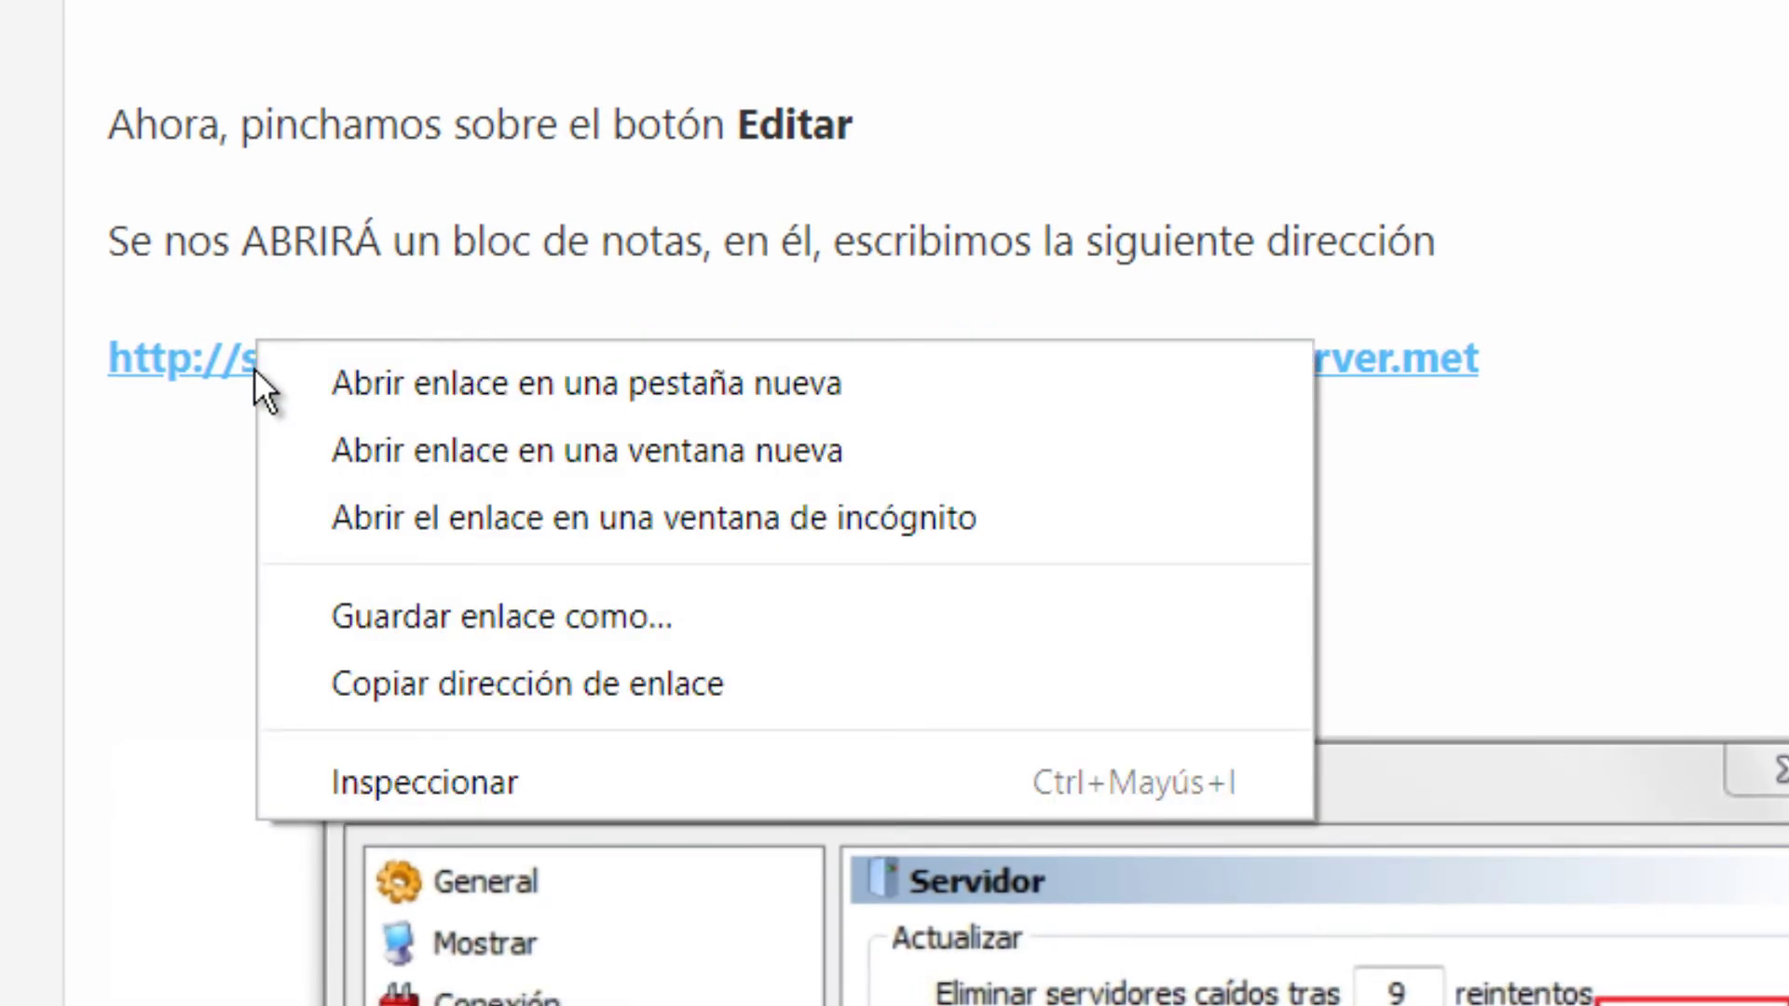
{"action": "left_click", "coordinate": [326, 688]}
Switch to eMule, paste the copied address as the server.met update URL and update the server list from it.
{"action": "key", "text": "alt+Tab"}
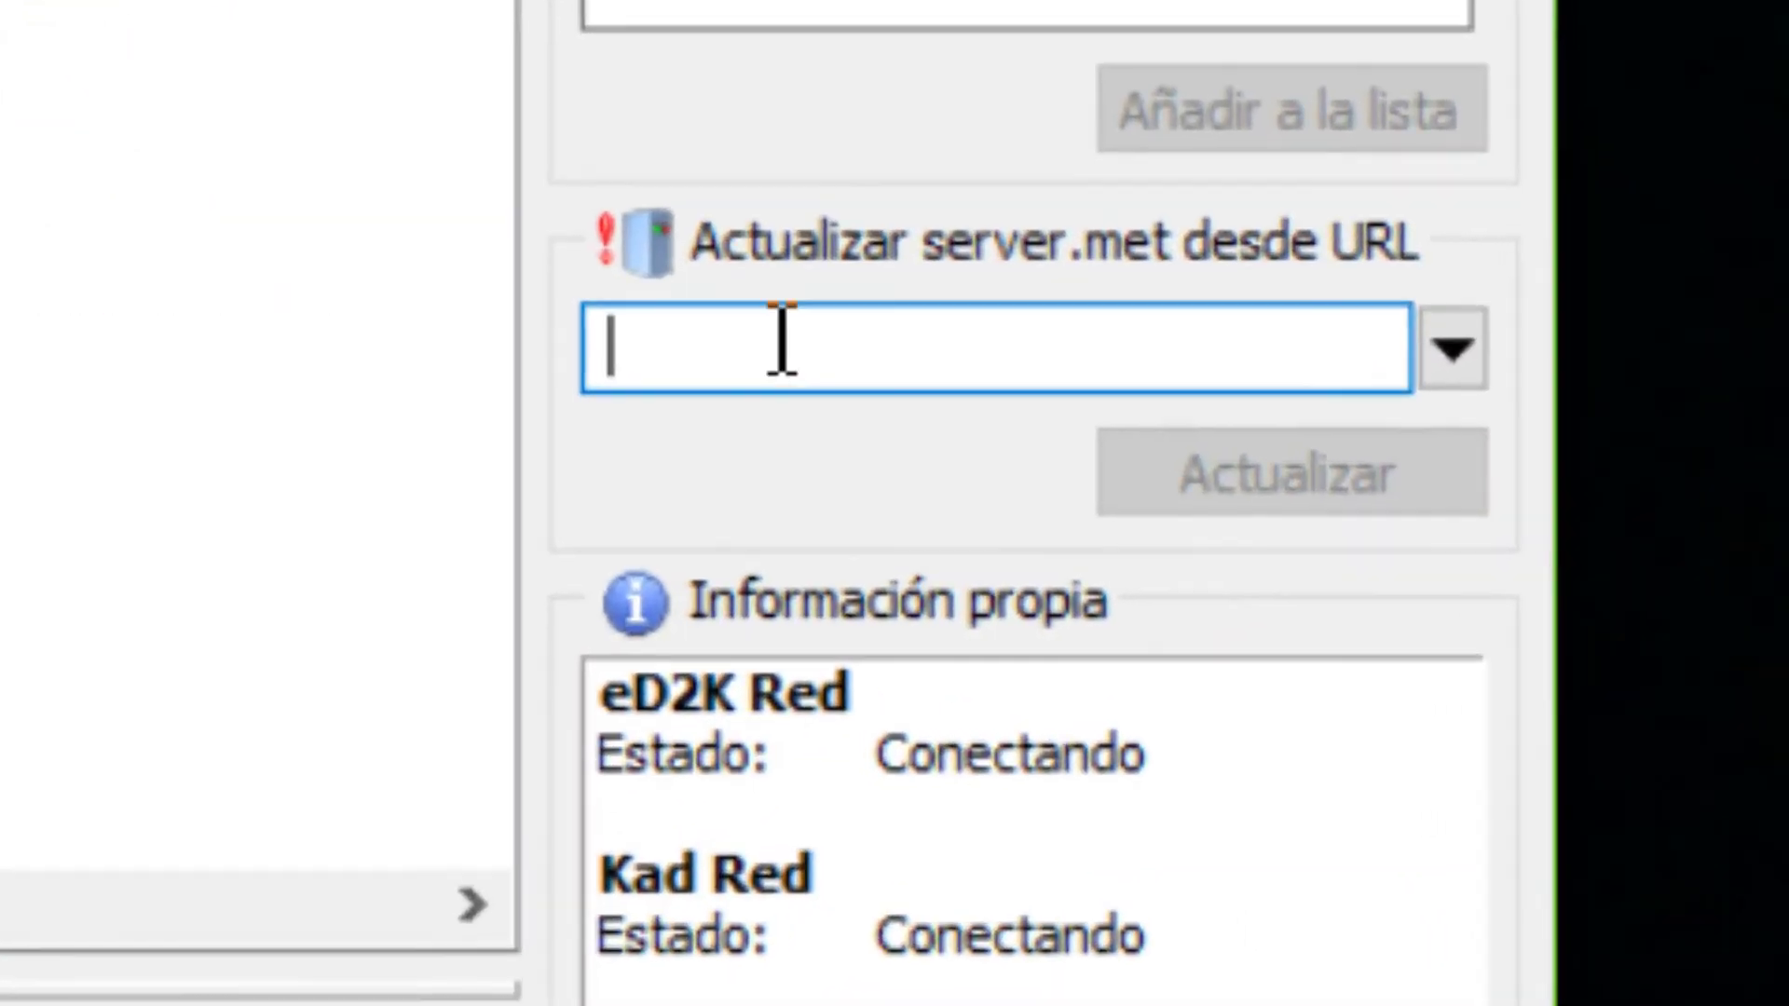
{"action": "right_click", "coordinate": [1164, 522]}
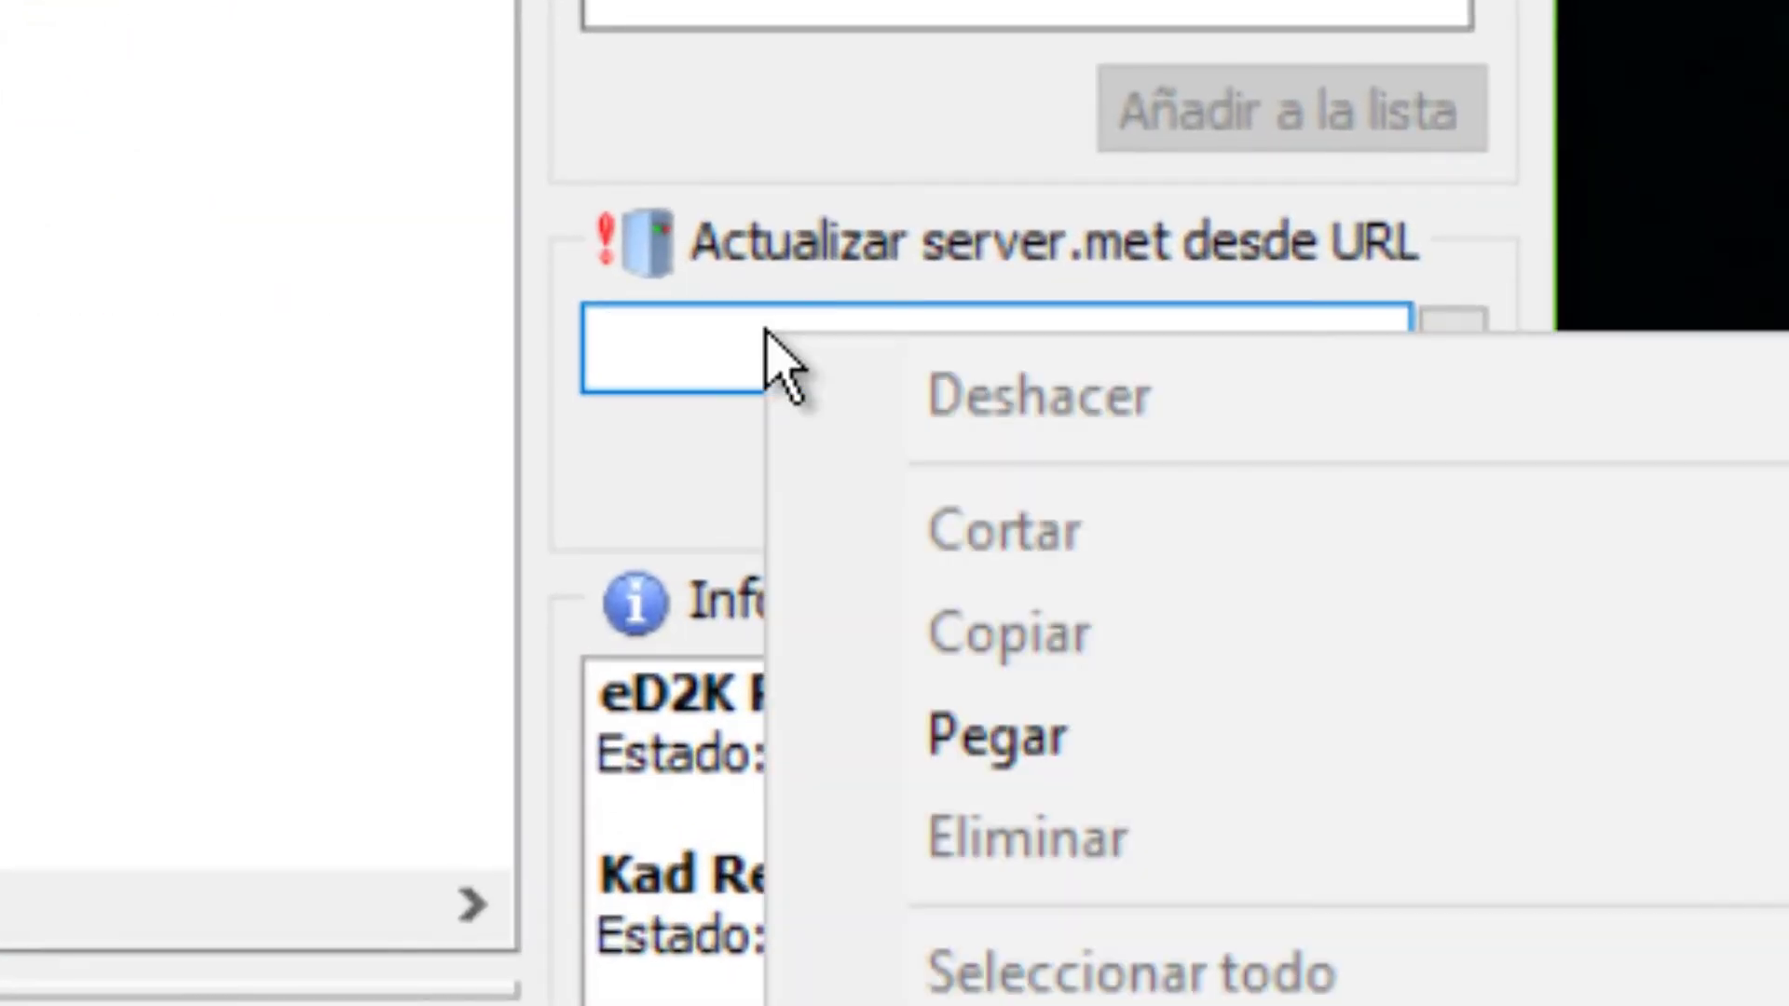
{"action": "left_click", "coordinate": [913, 750]}
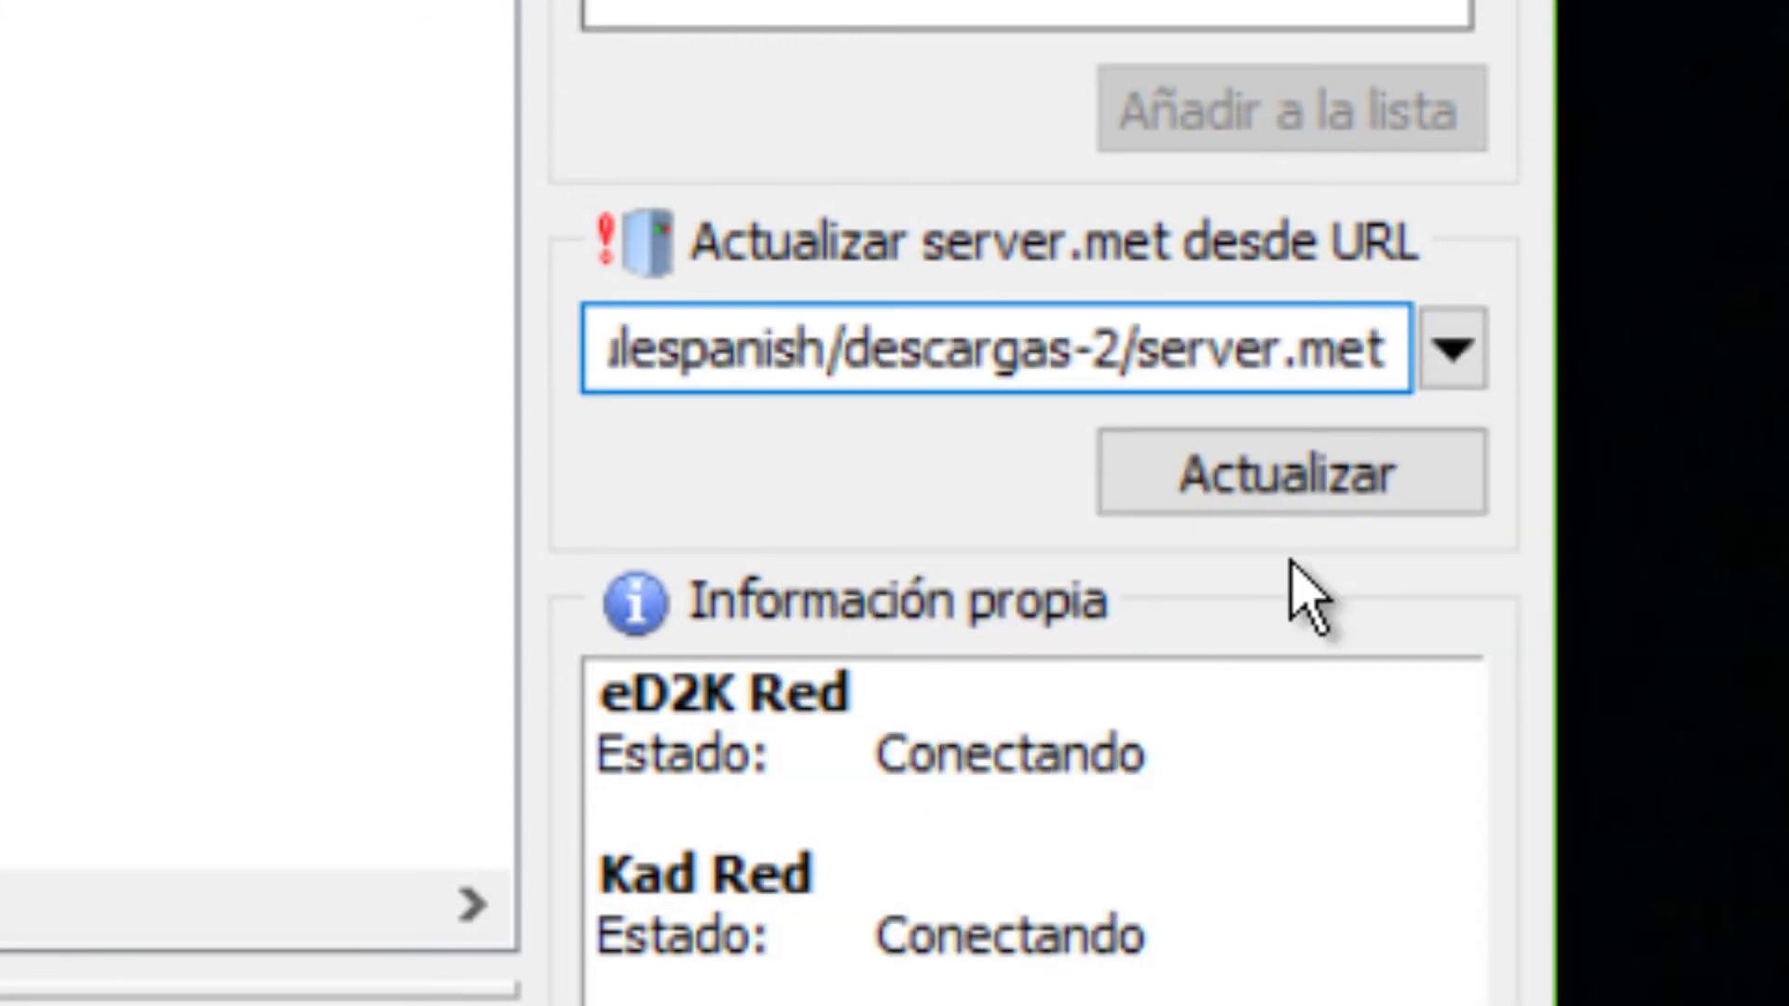
{"action": "left_click", "coordinate": [1393, 480]}
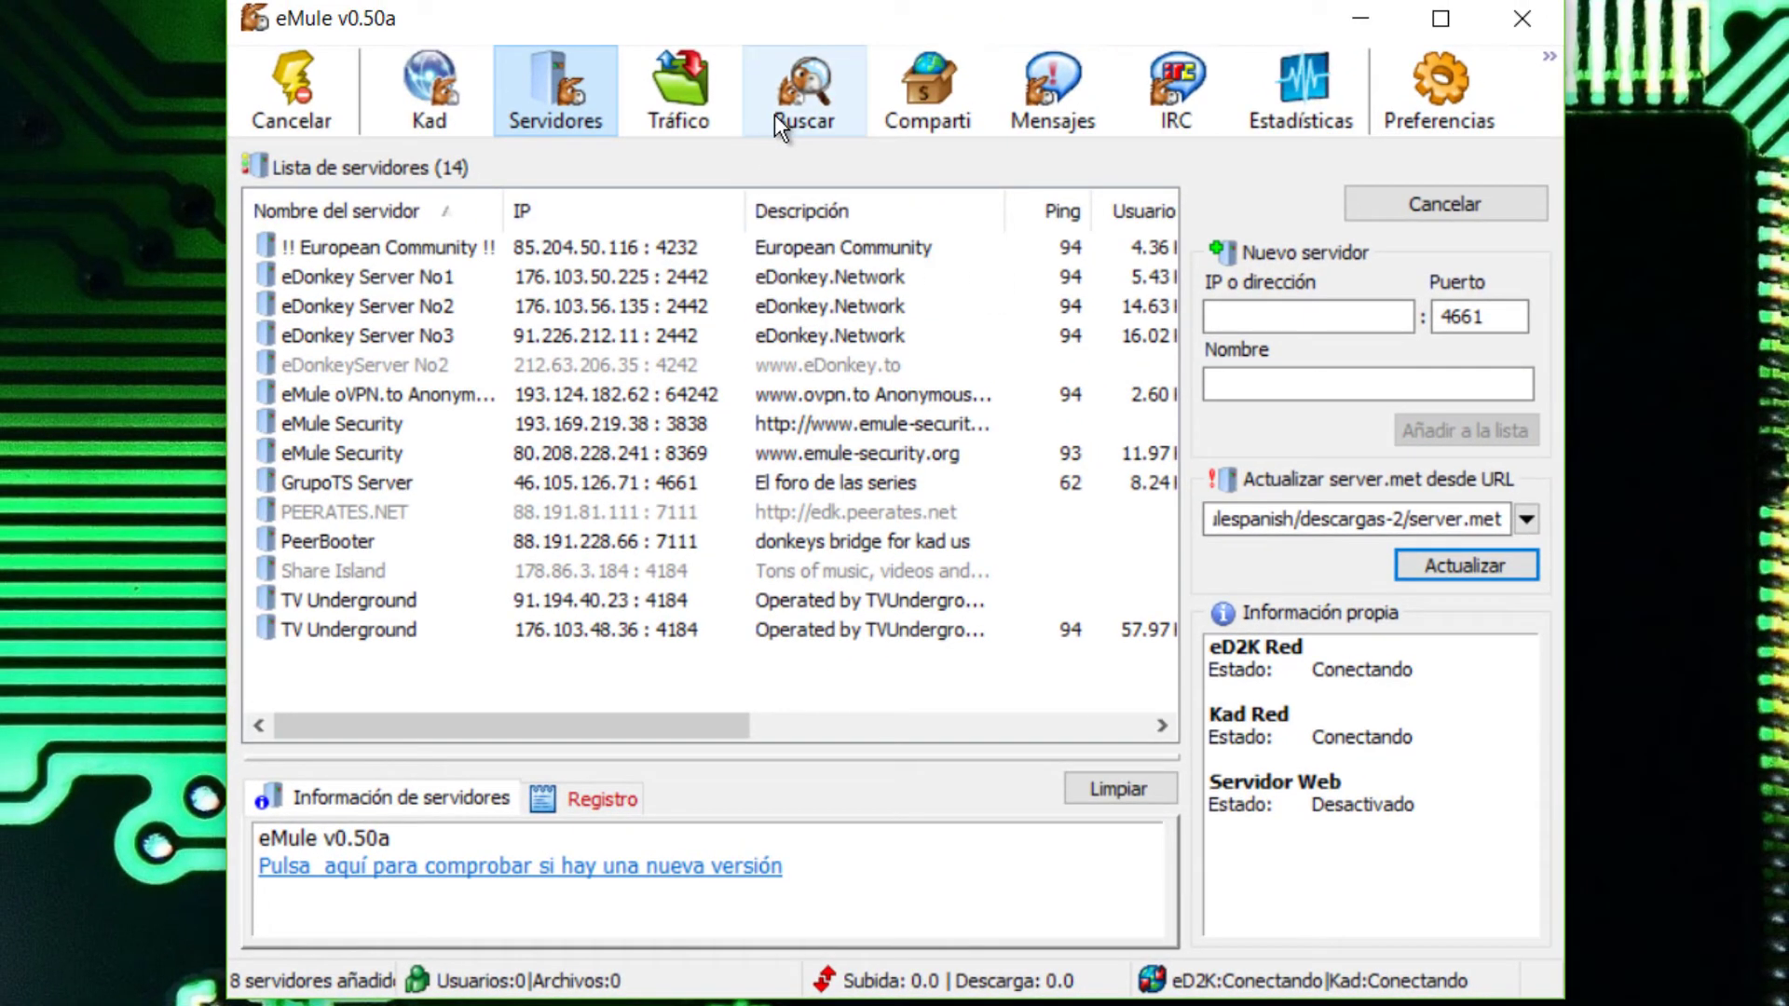
Enable Auto-actualizar lista de servidores al iniciar in the server preferences, and apply and accept the change.
{"action": "left_click", "coordinate": [1448, 50]}
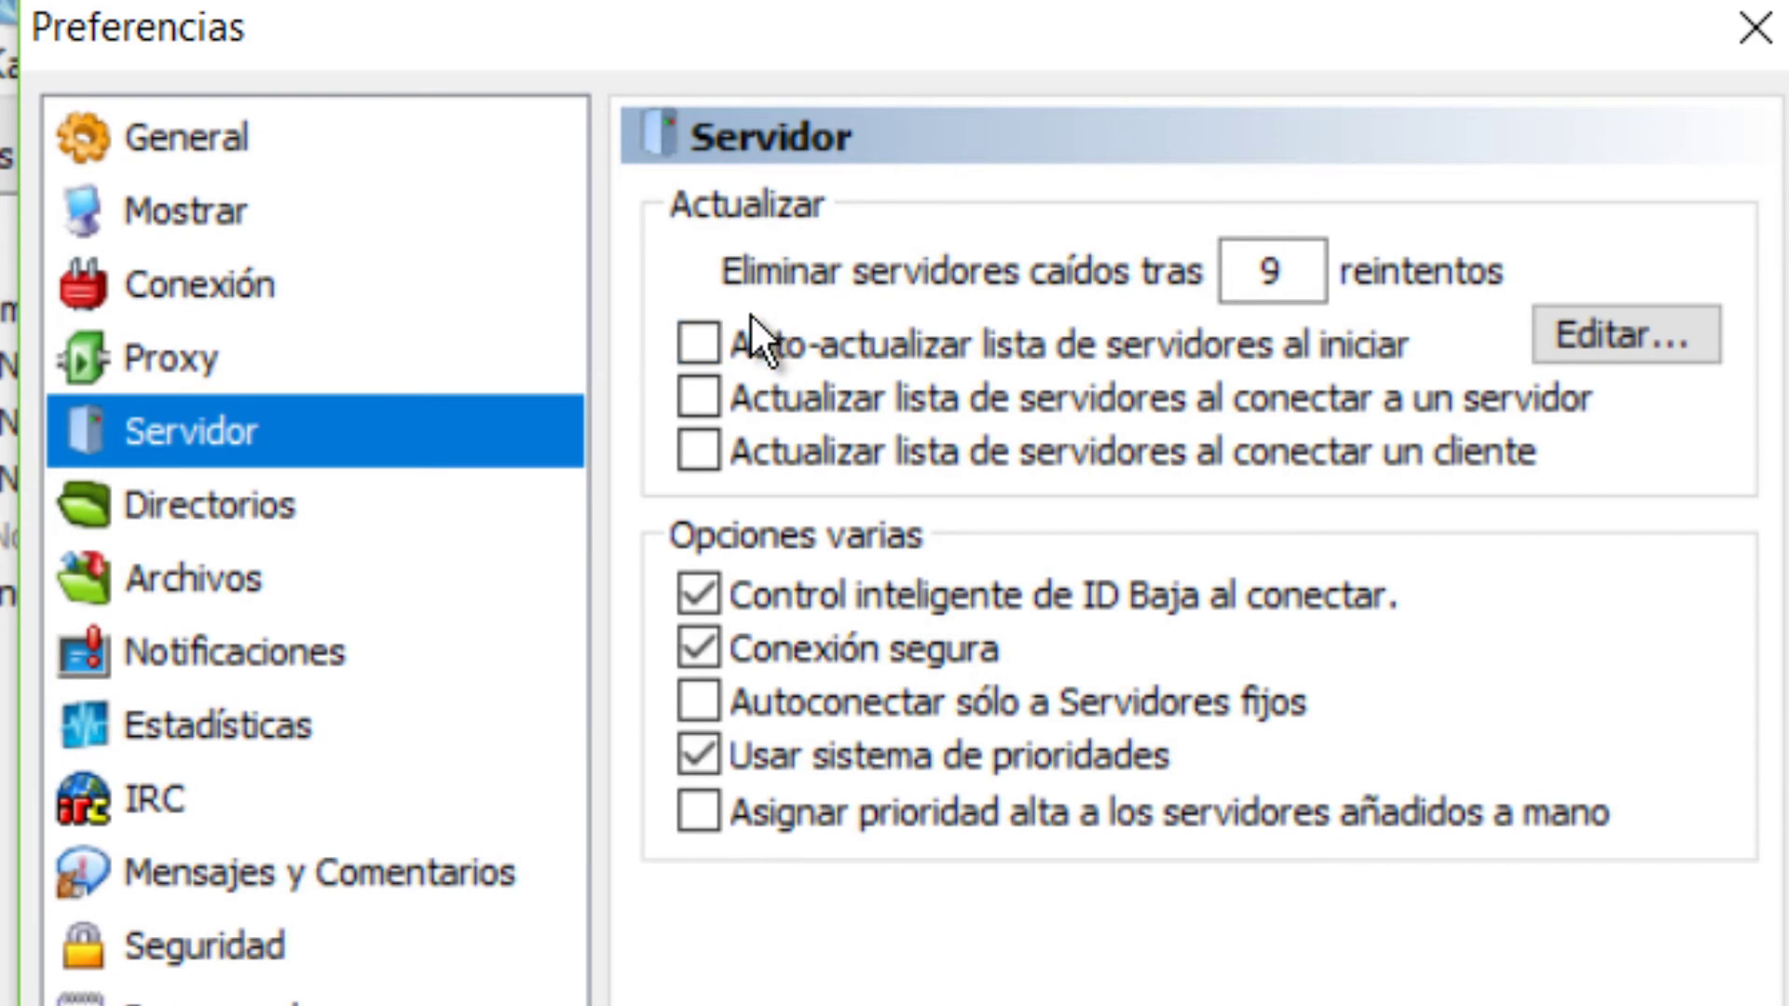
{"action": "left_click", "coordinate": [701, 345]}
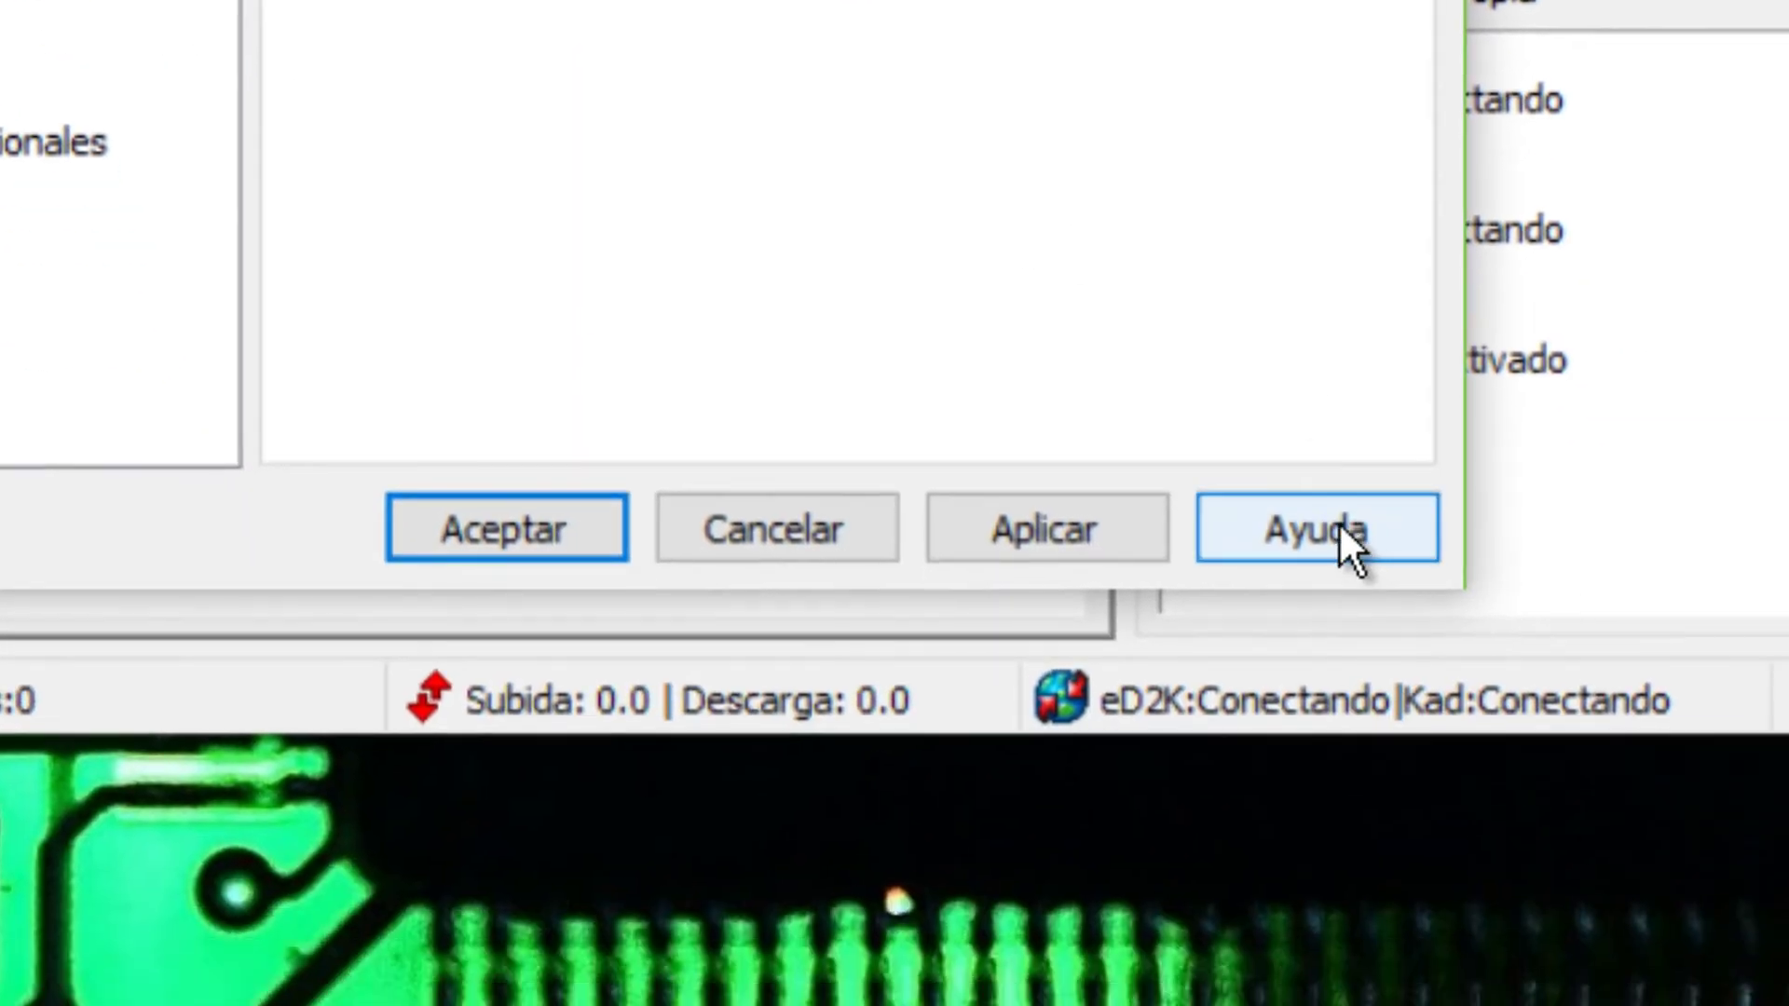
{"action": "left_click", "coordinate": [1053, 514]}
{"action": "left_click", "coordinate": [551, 538]}
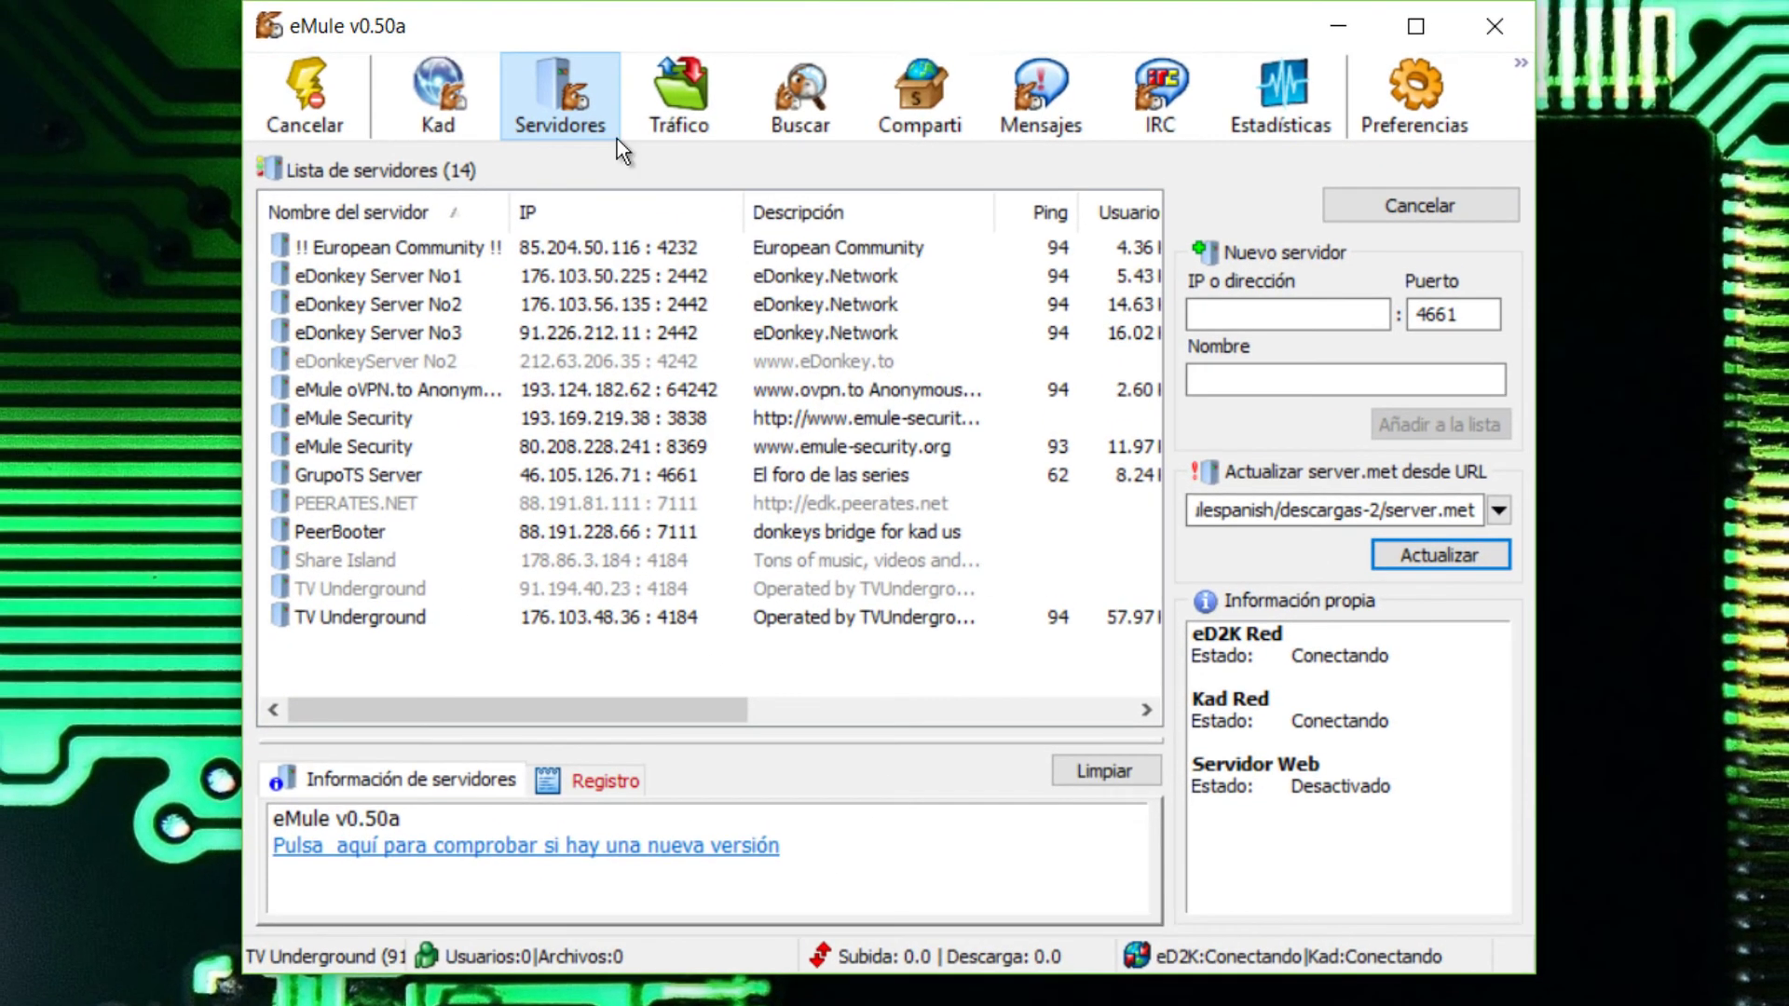
Sort the server list by number of files and then by number of users, both in descending order.
{"action": "left_click", "coordinate": [373, 247]}
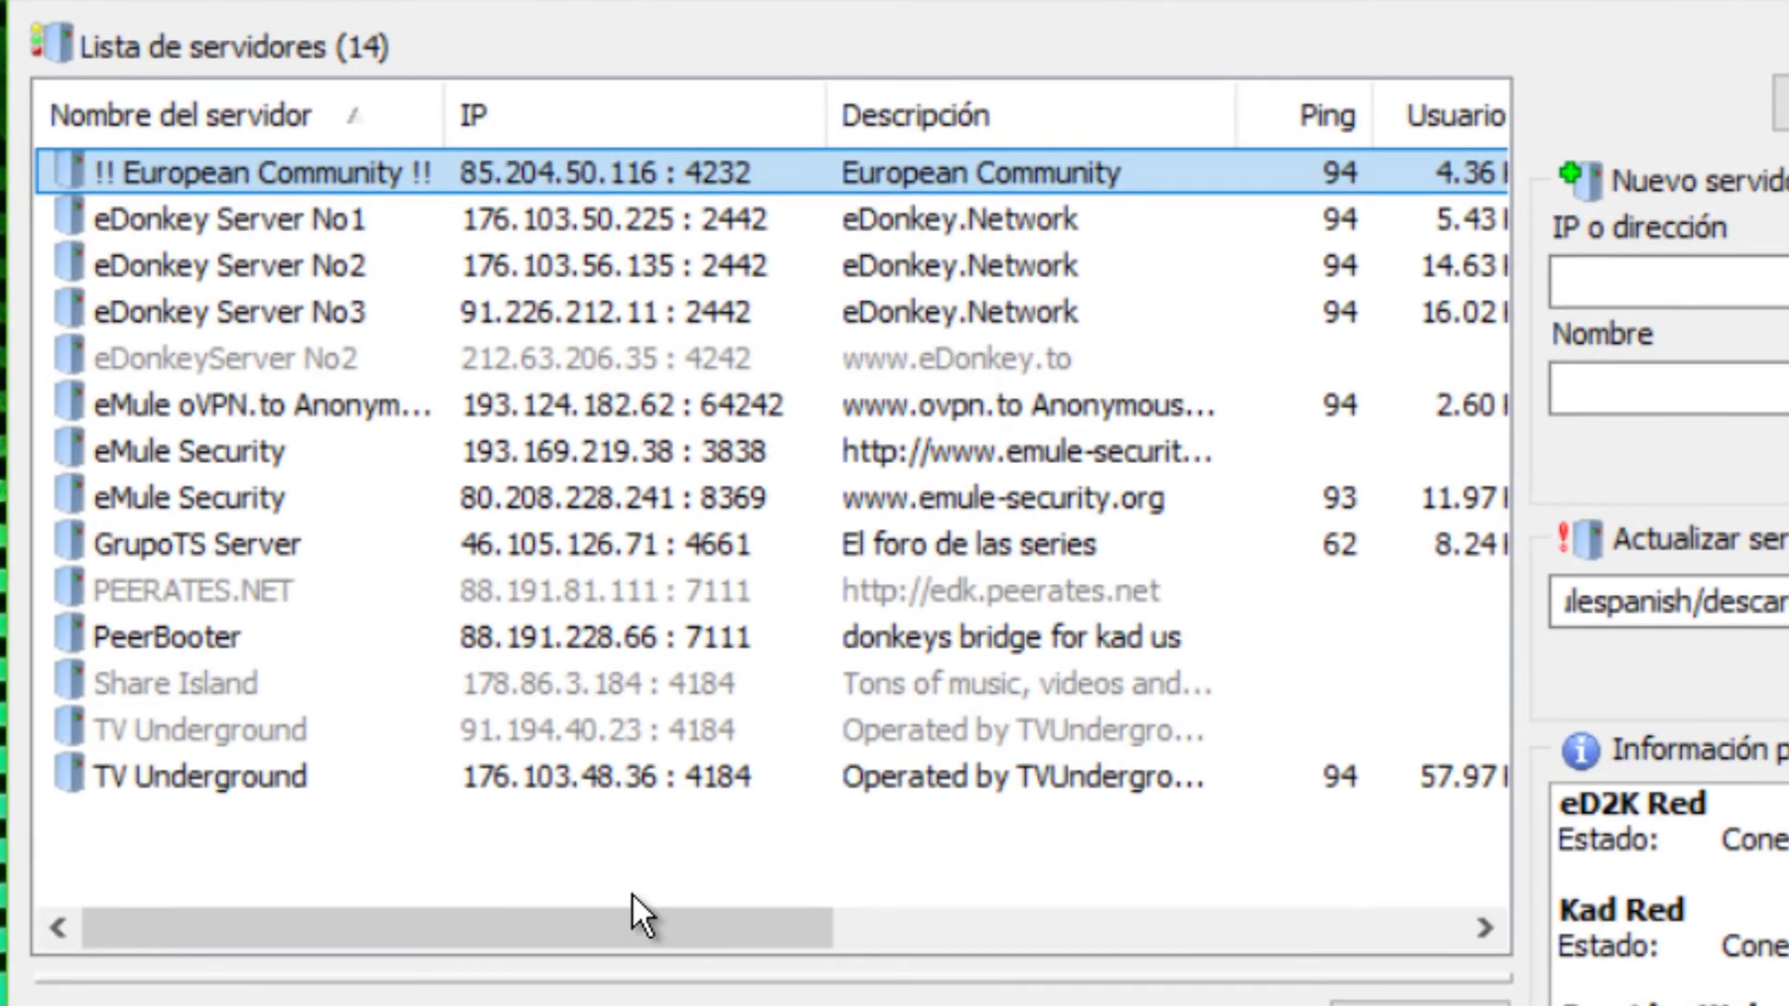
{"action": "left_click_drag", "start_coordinate": [646, 924], "coordinate": [1009, 983]}
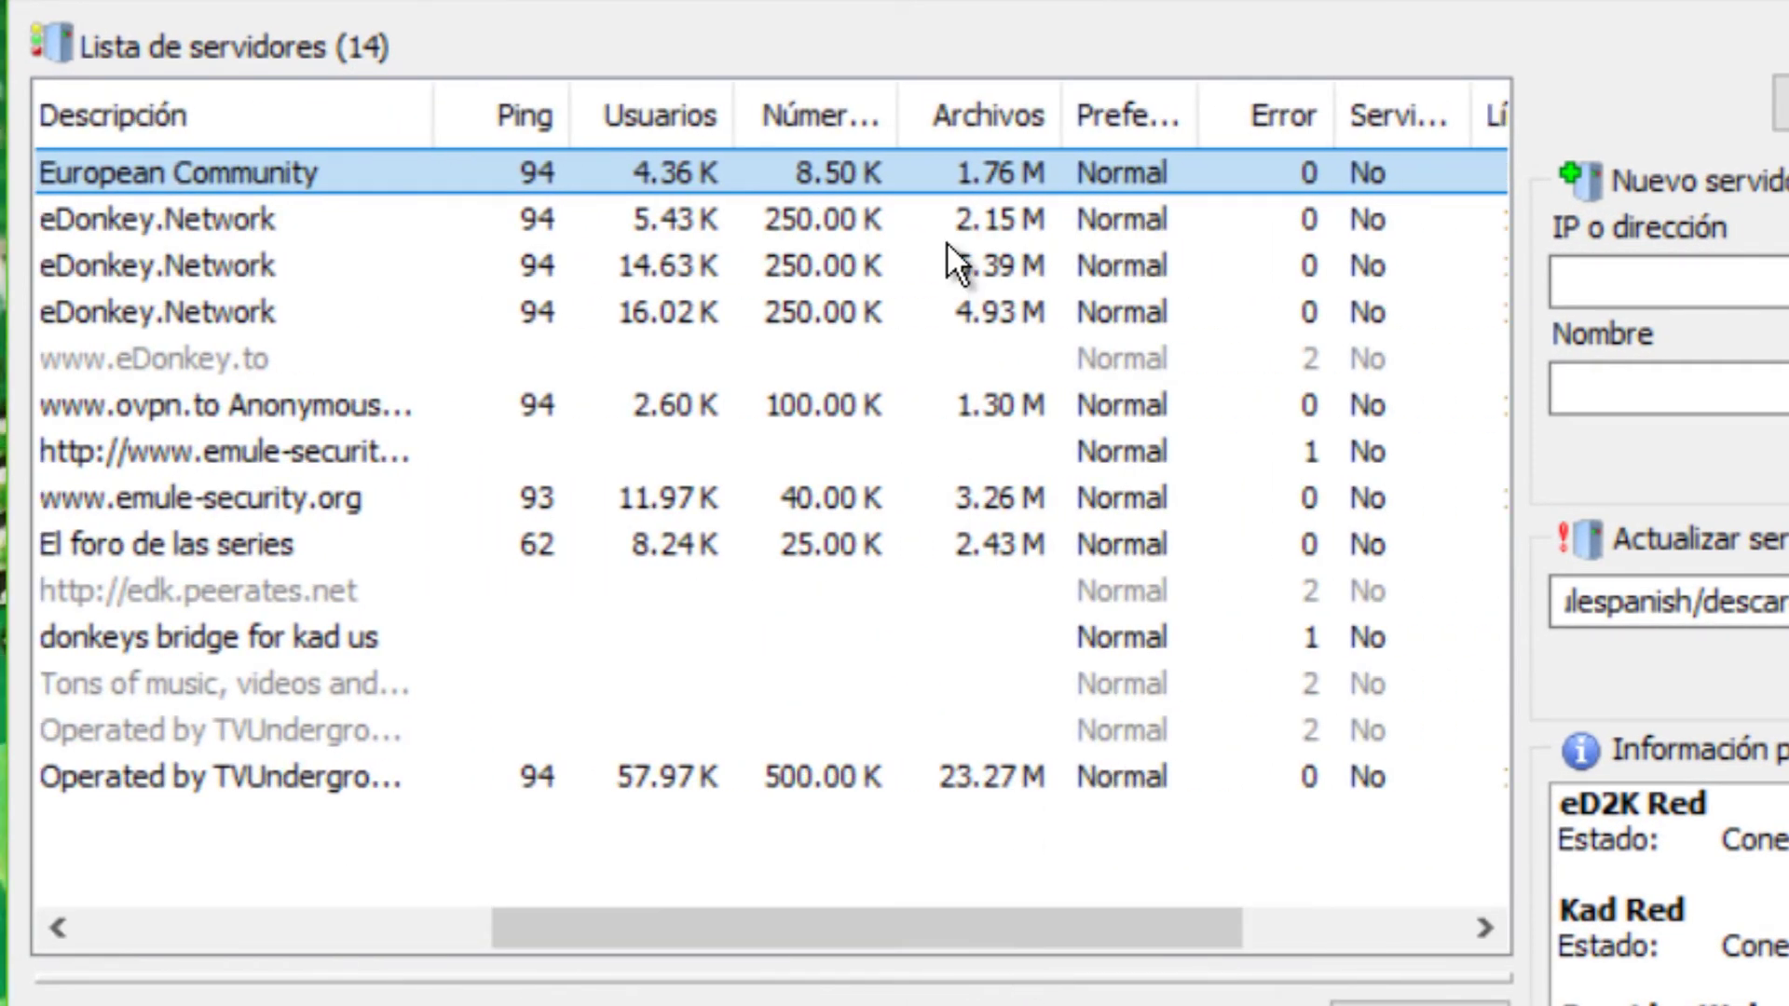
{"action": "left_click", "coordinate": [969, 103]}
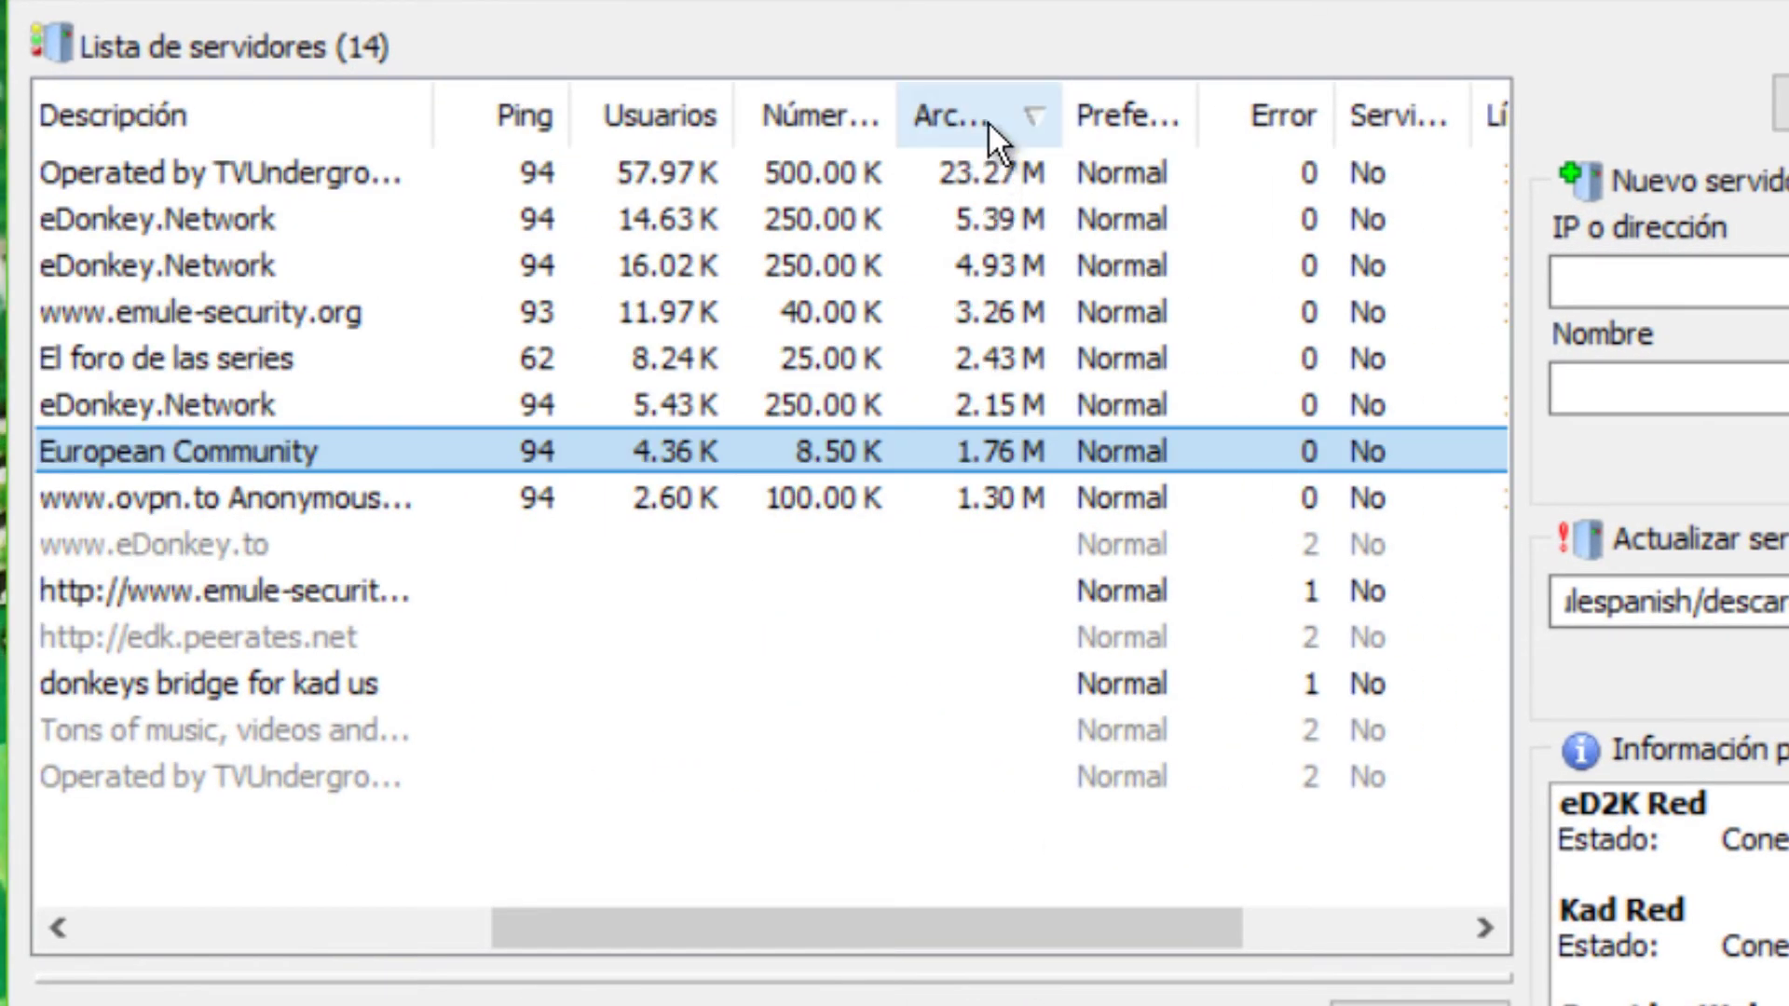
{"action": "left_click", "coordinate": [988, 120]}
{"action": "left_click", "coordinate": [980, 121]}
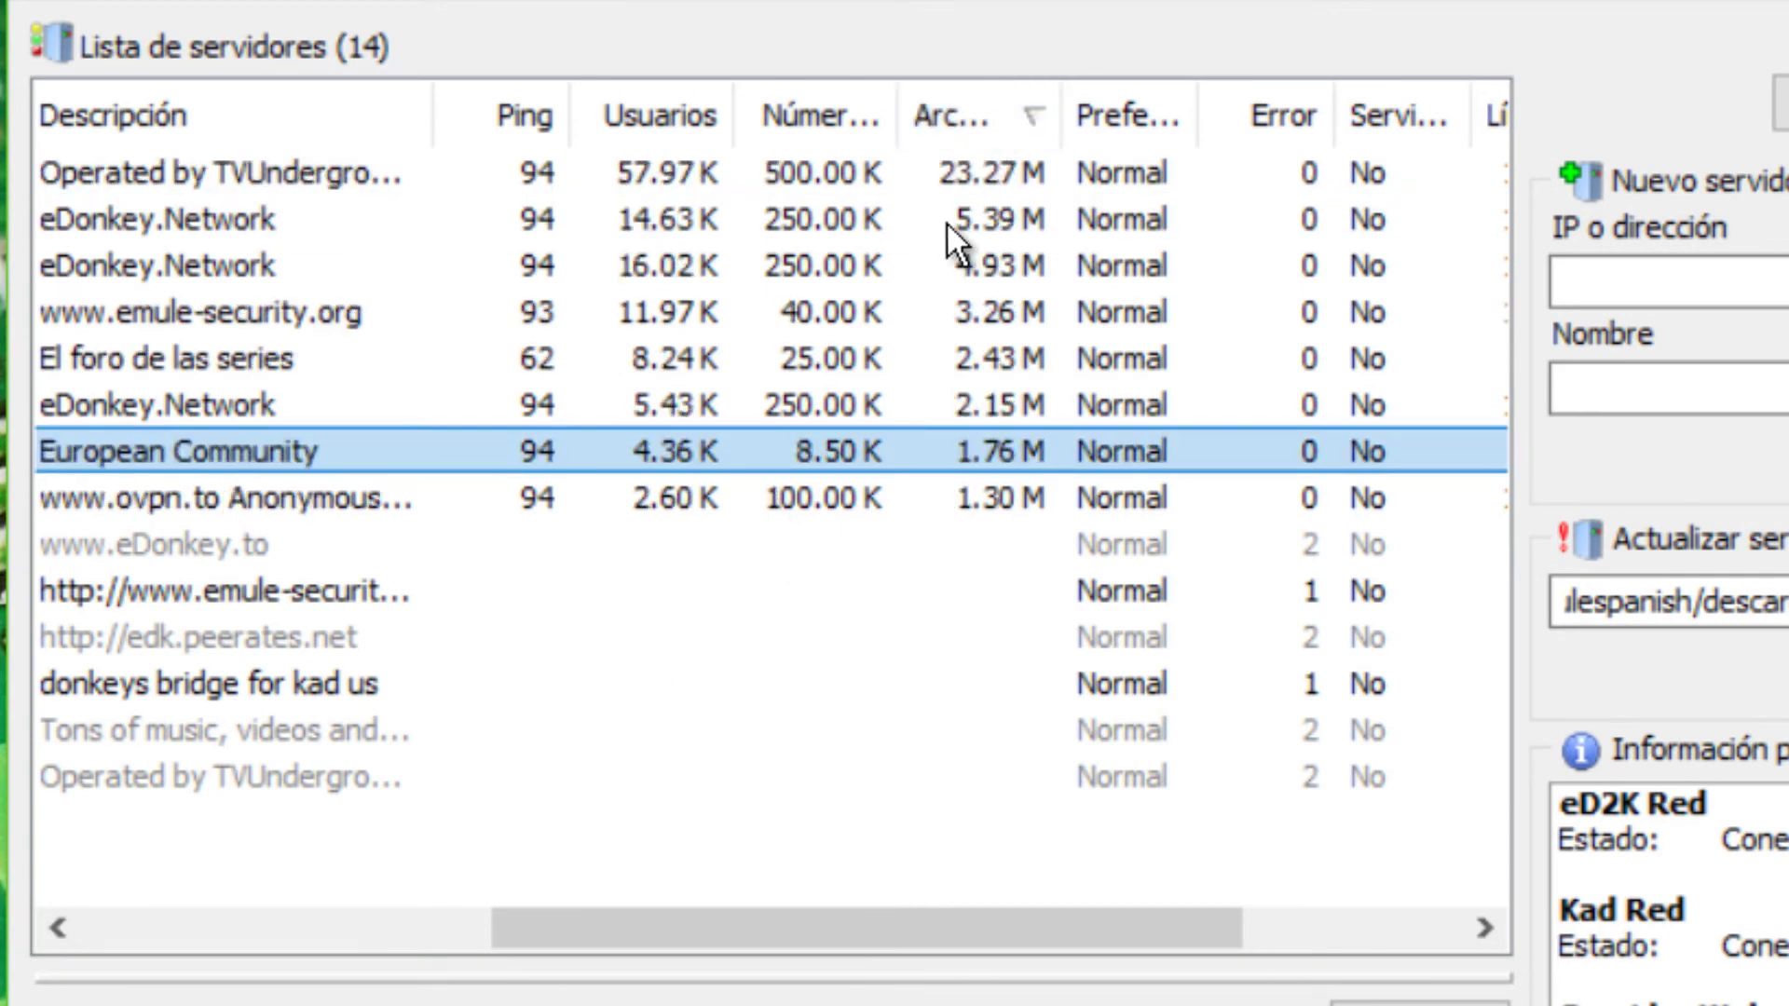
{"action": "left_click", "coordinate": [656, 116]}
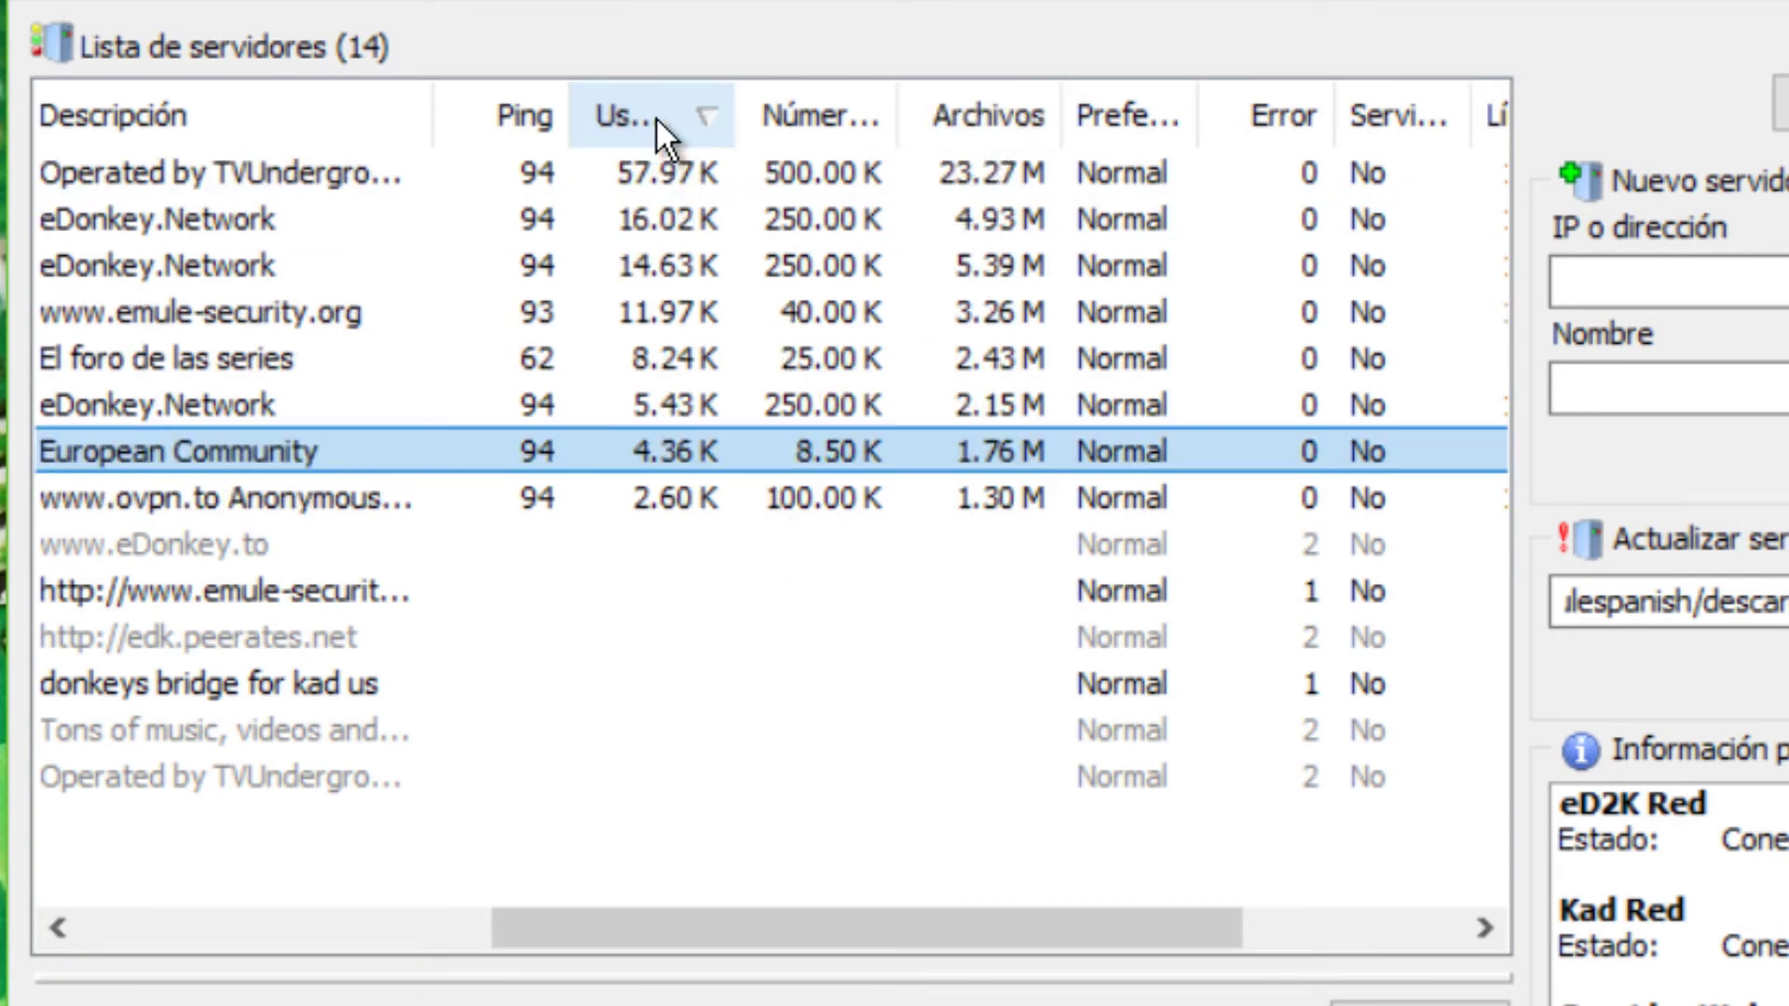
{"action": "left_click_drag", "start_coordinate": [932, 927], "coordinate": [522, 930]}
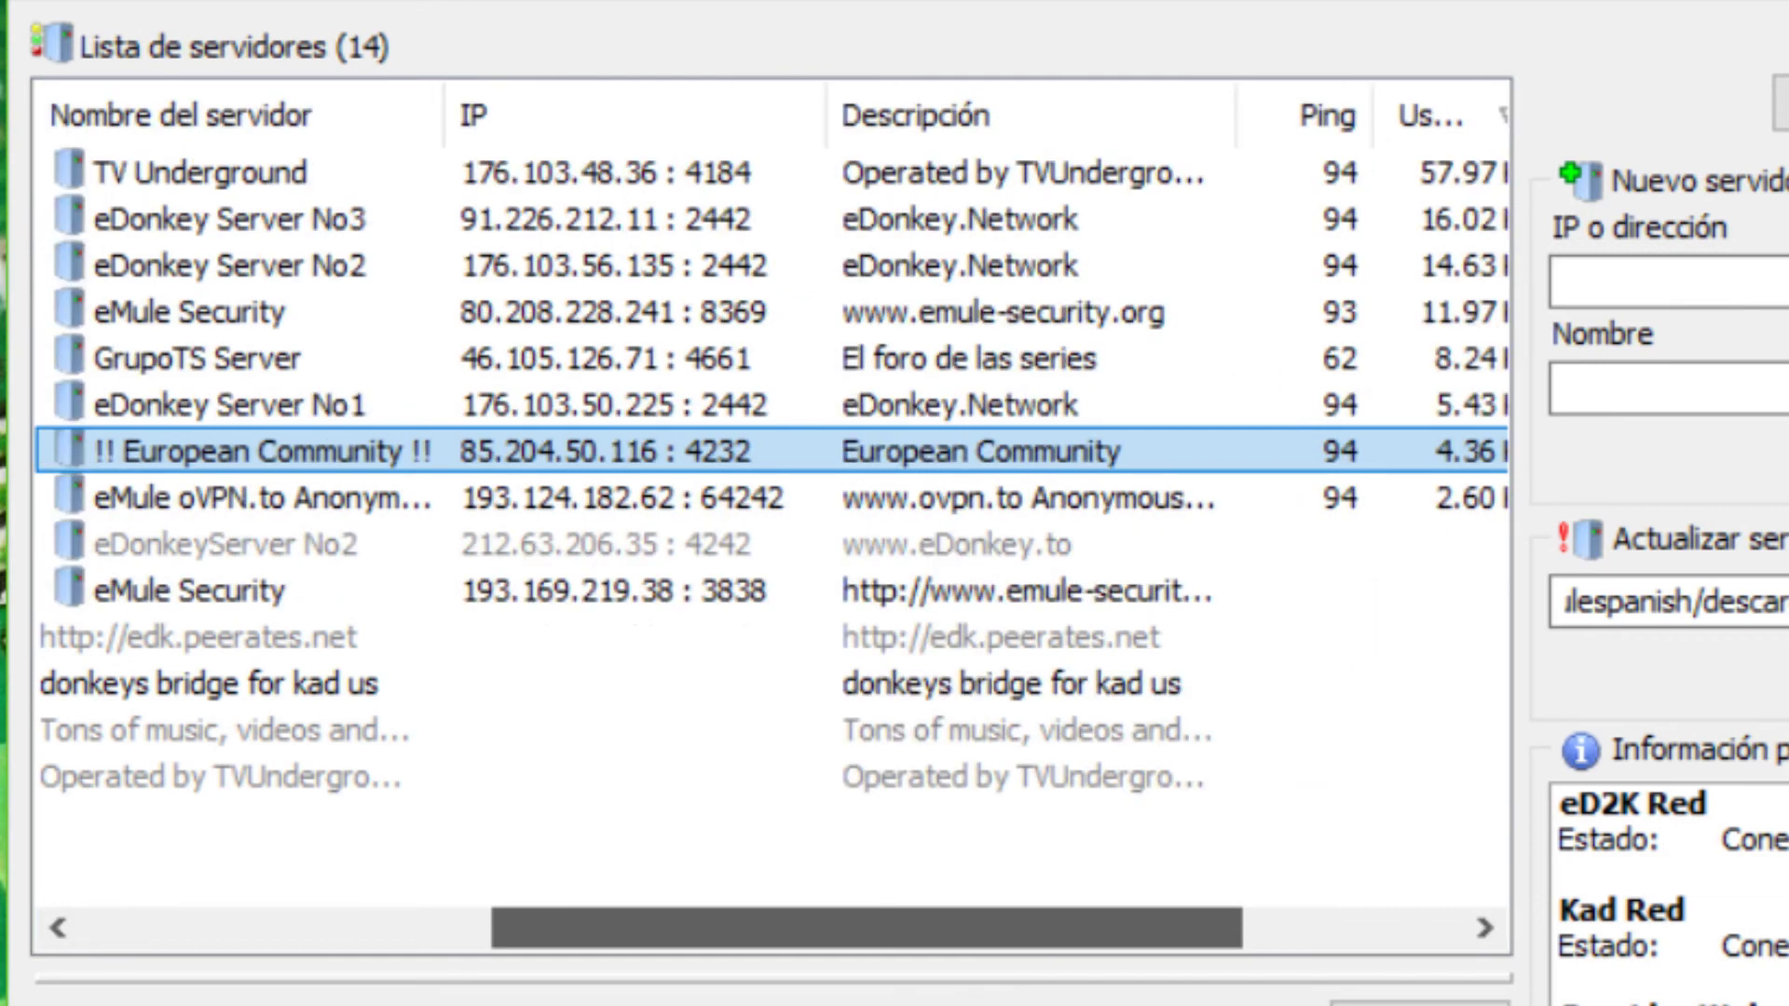
Connect to the TV Underground server at 176.103.48.36 : 4184 and maximize the eMule window on the server list.
{"action": "left_click", "coordinate": [272, 171]}
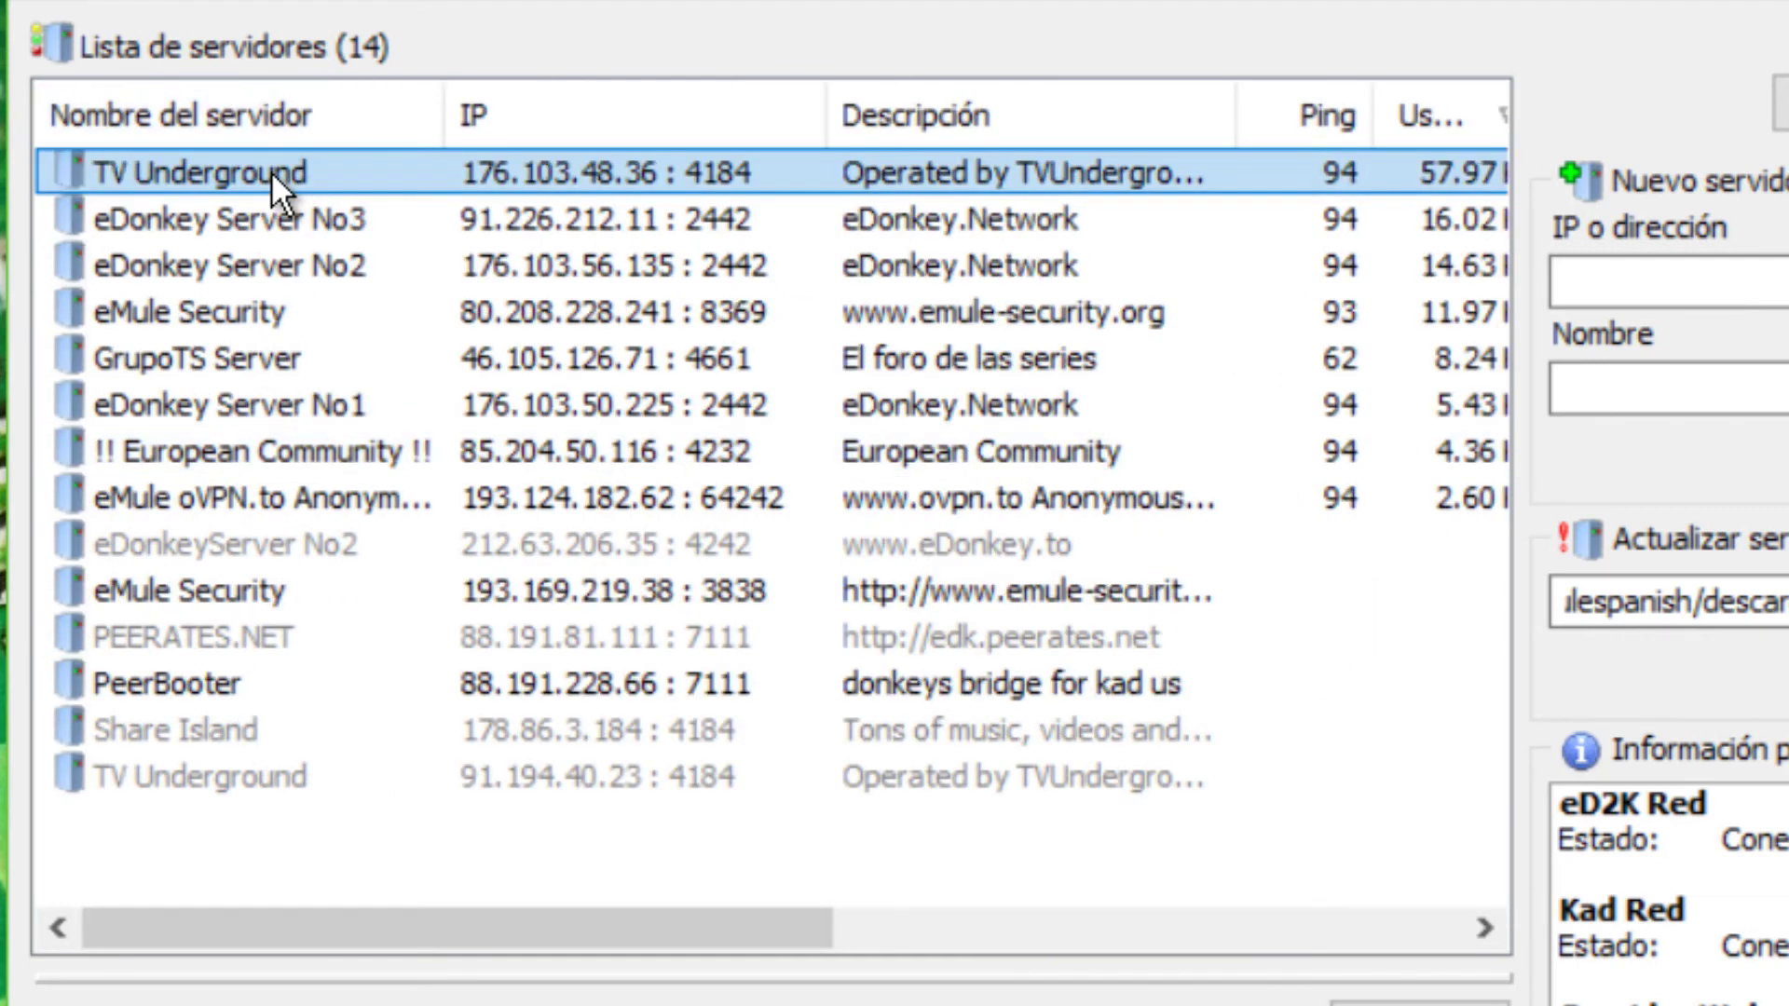
{"action": "right_click", "coordinate": [271, 162]}
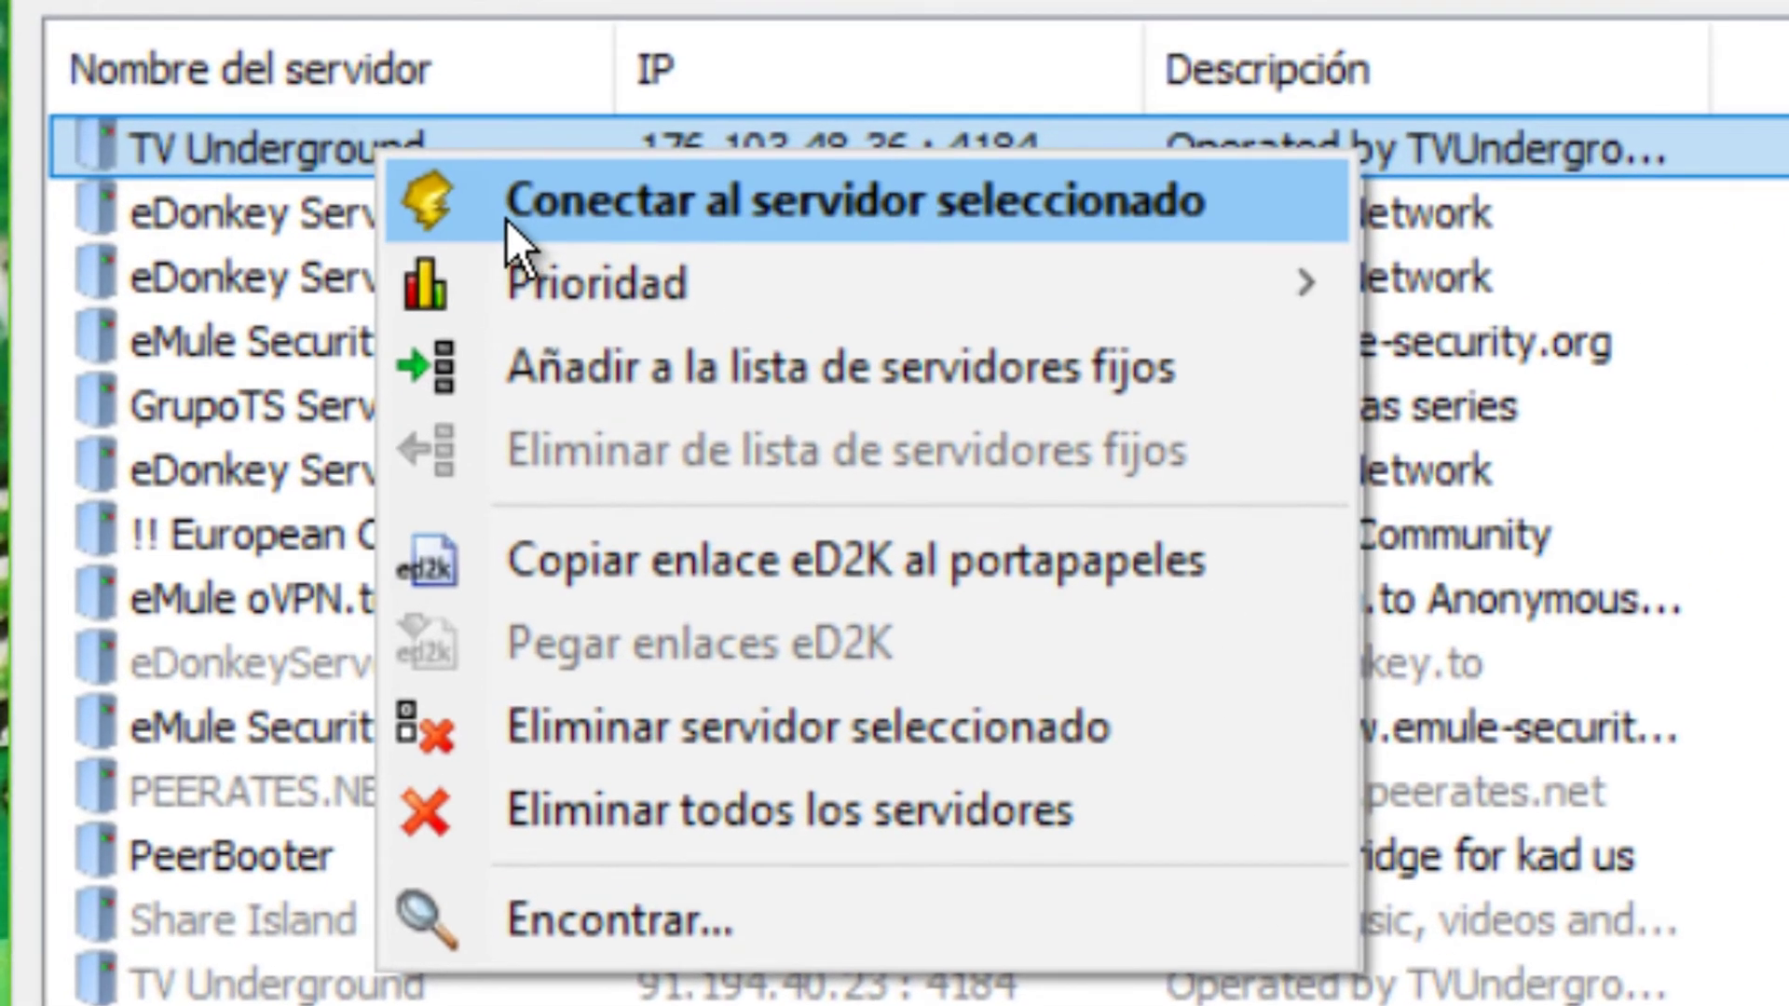
{"action": "left_click", "coordinate": [392, 211]}
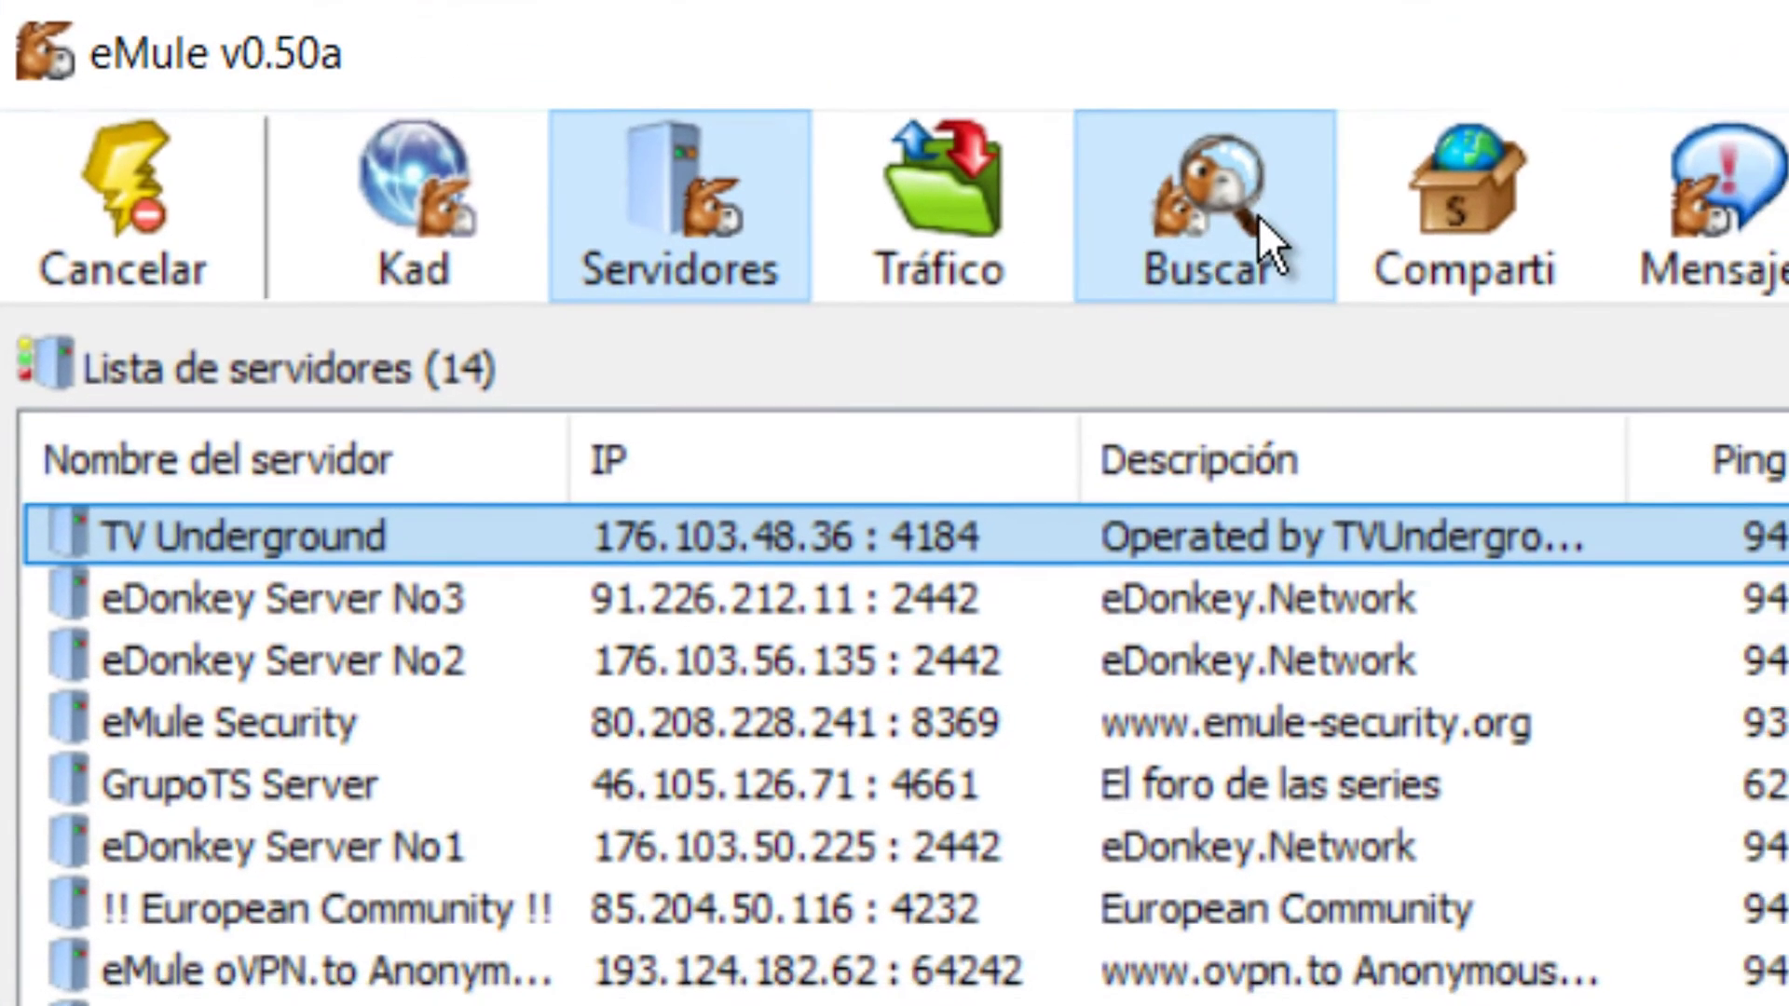
{"action": "left_click", "coordinate": [1253, 219]}
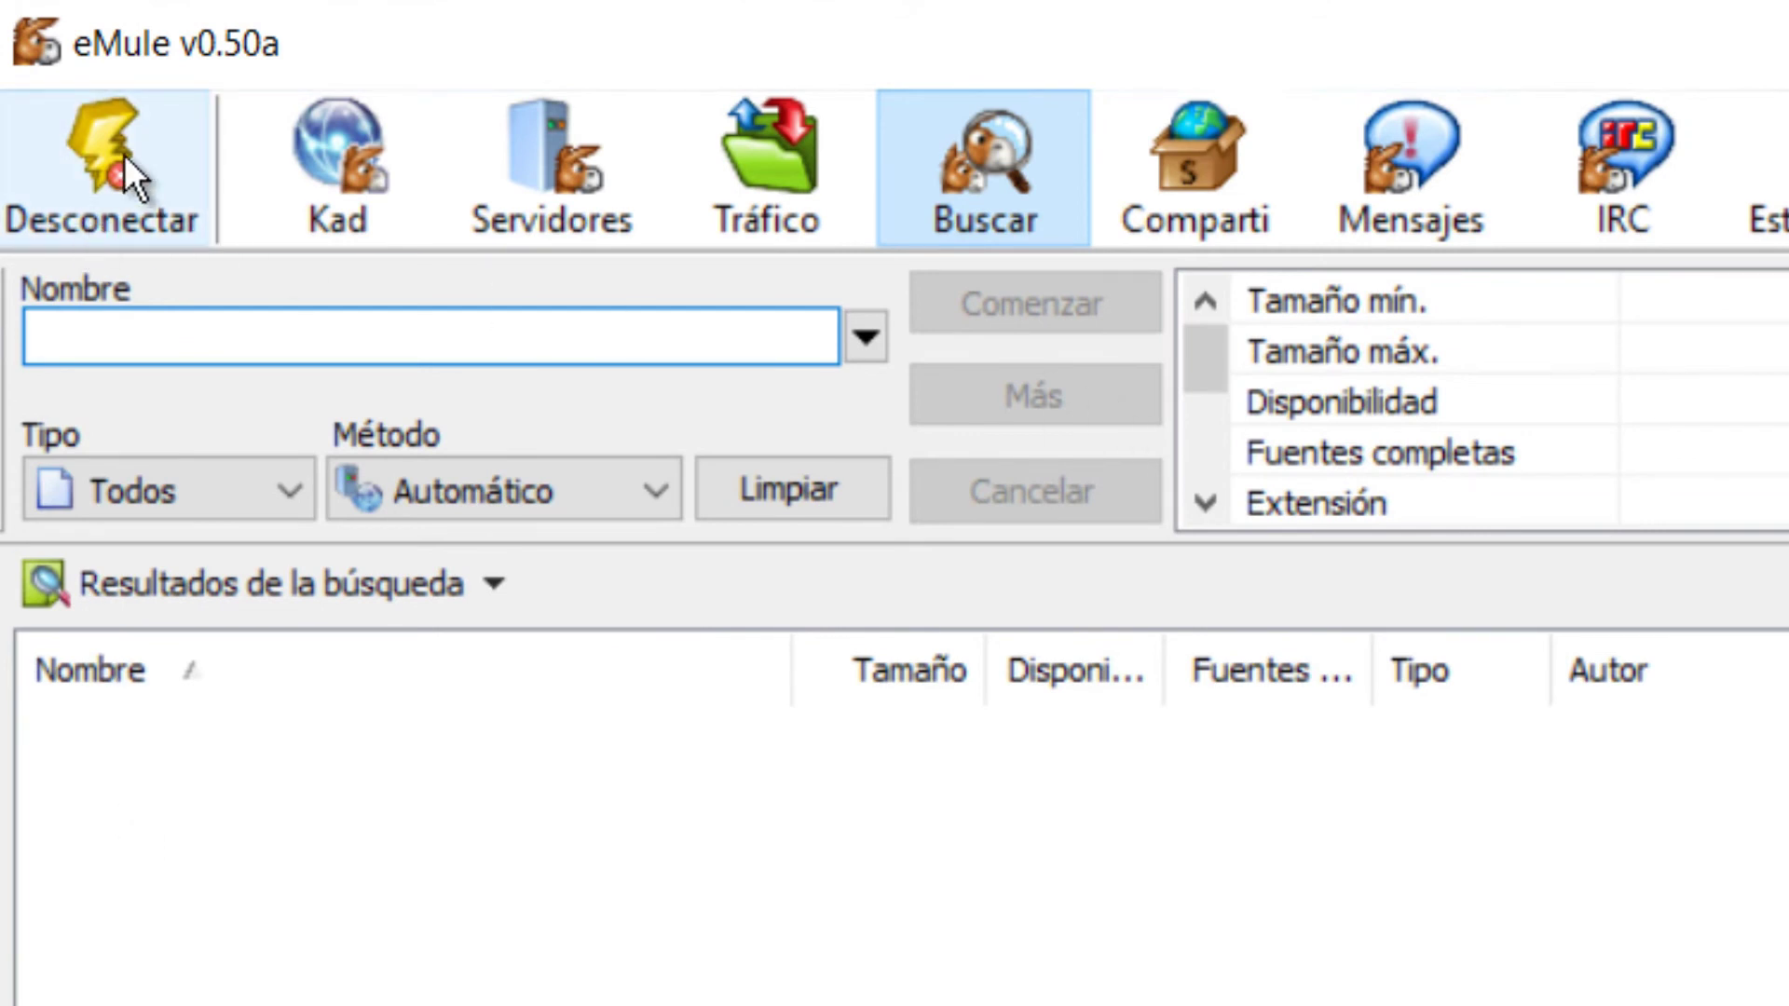
{"action": "left_click", "coordinate": [542, 226]}
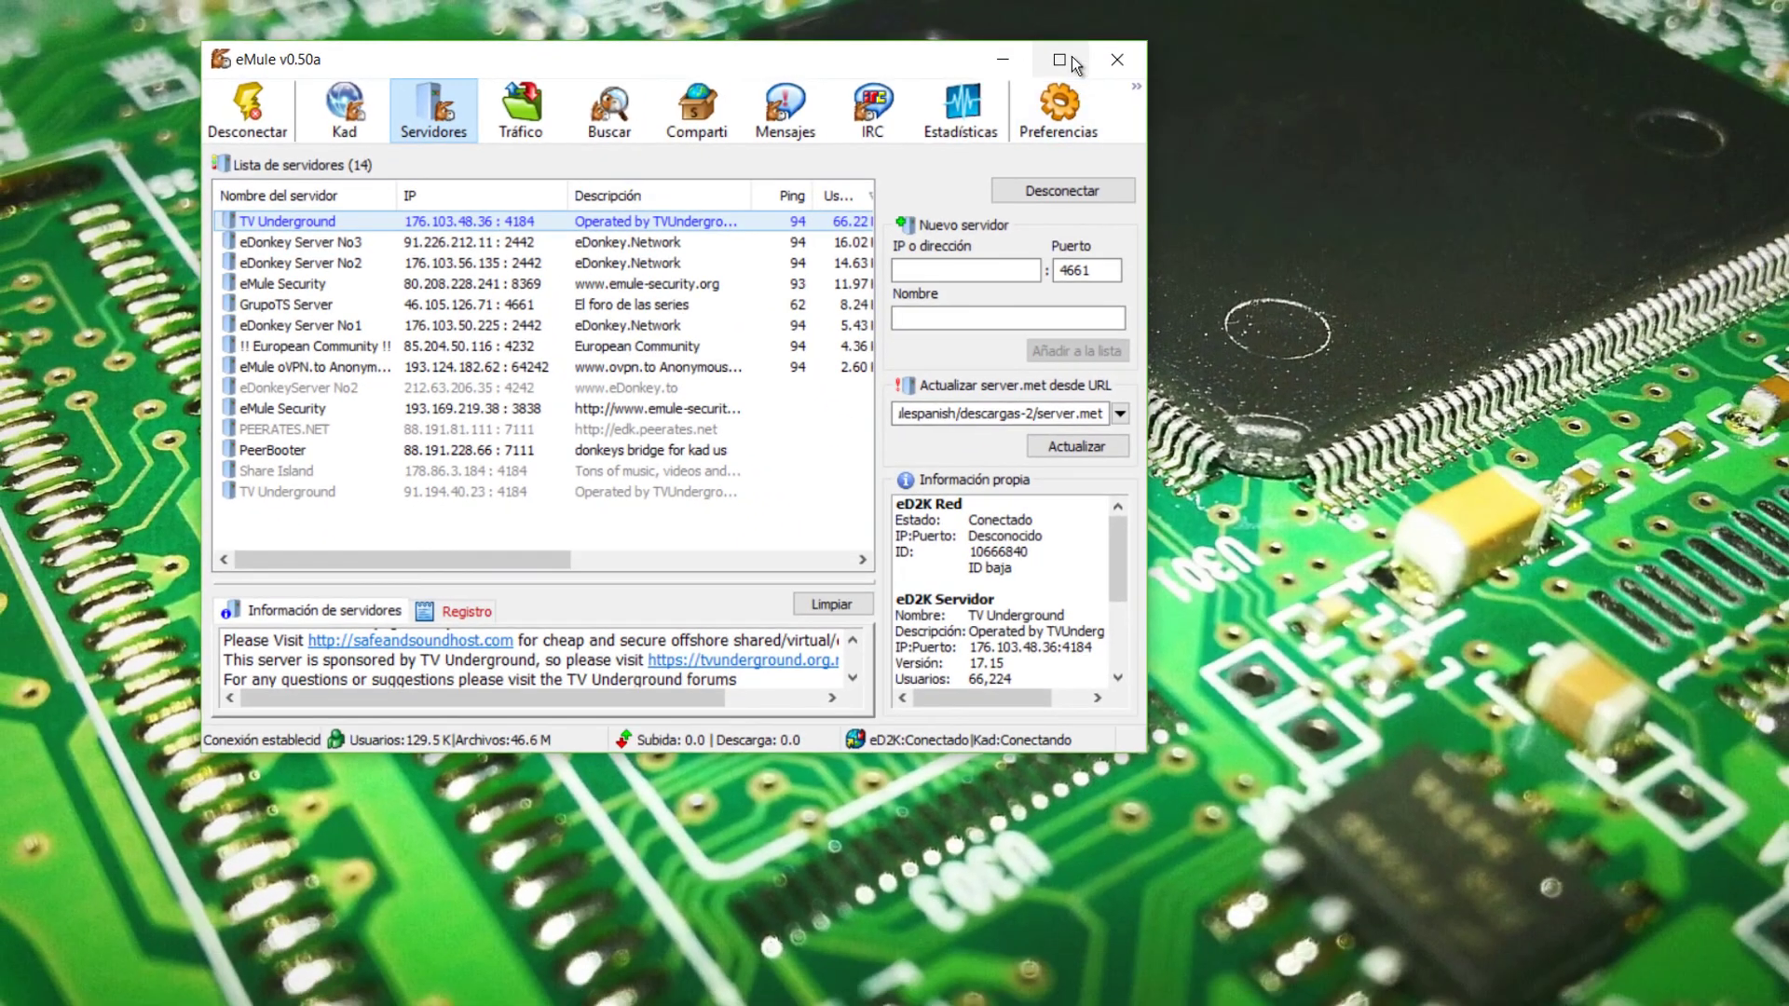
{"action": "left_click", "coordinate": [1057, 58]}
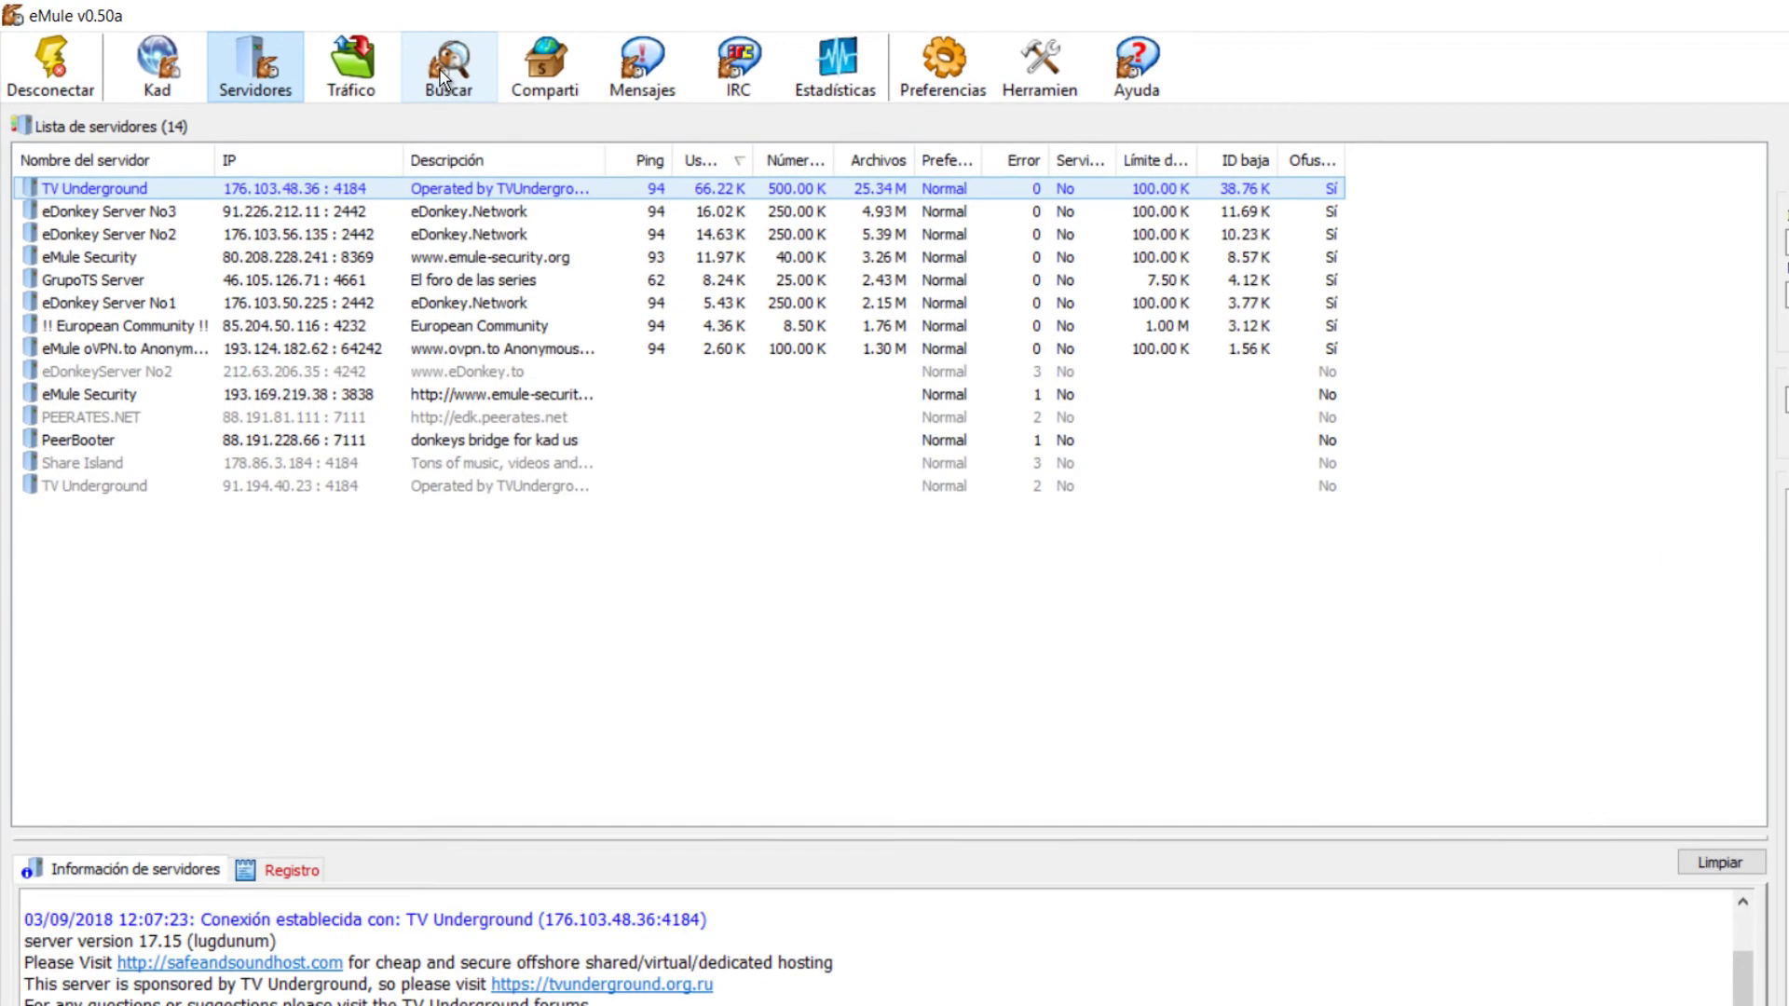
Search for "pringao" with type Todos and method Automático, and widen the results' Nombre column to show full file names.
{"action": "left_click", "coordinate": [407, 61]}
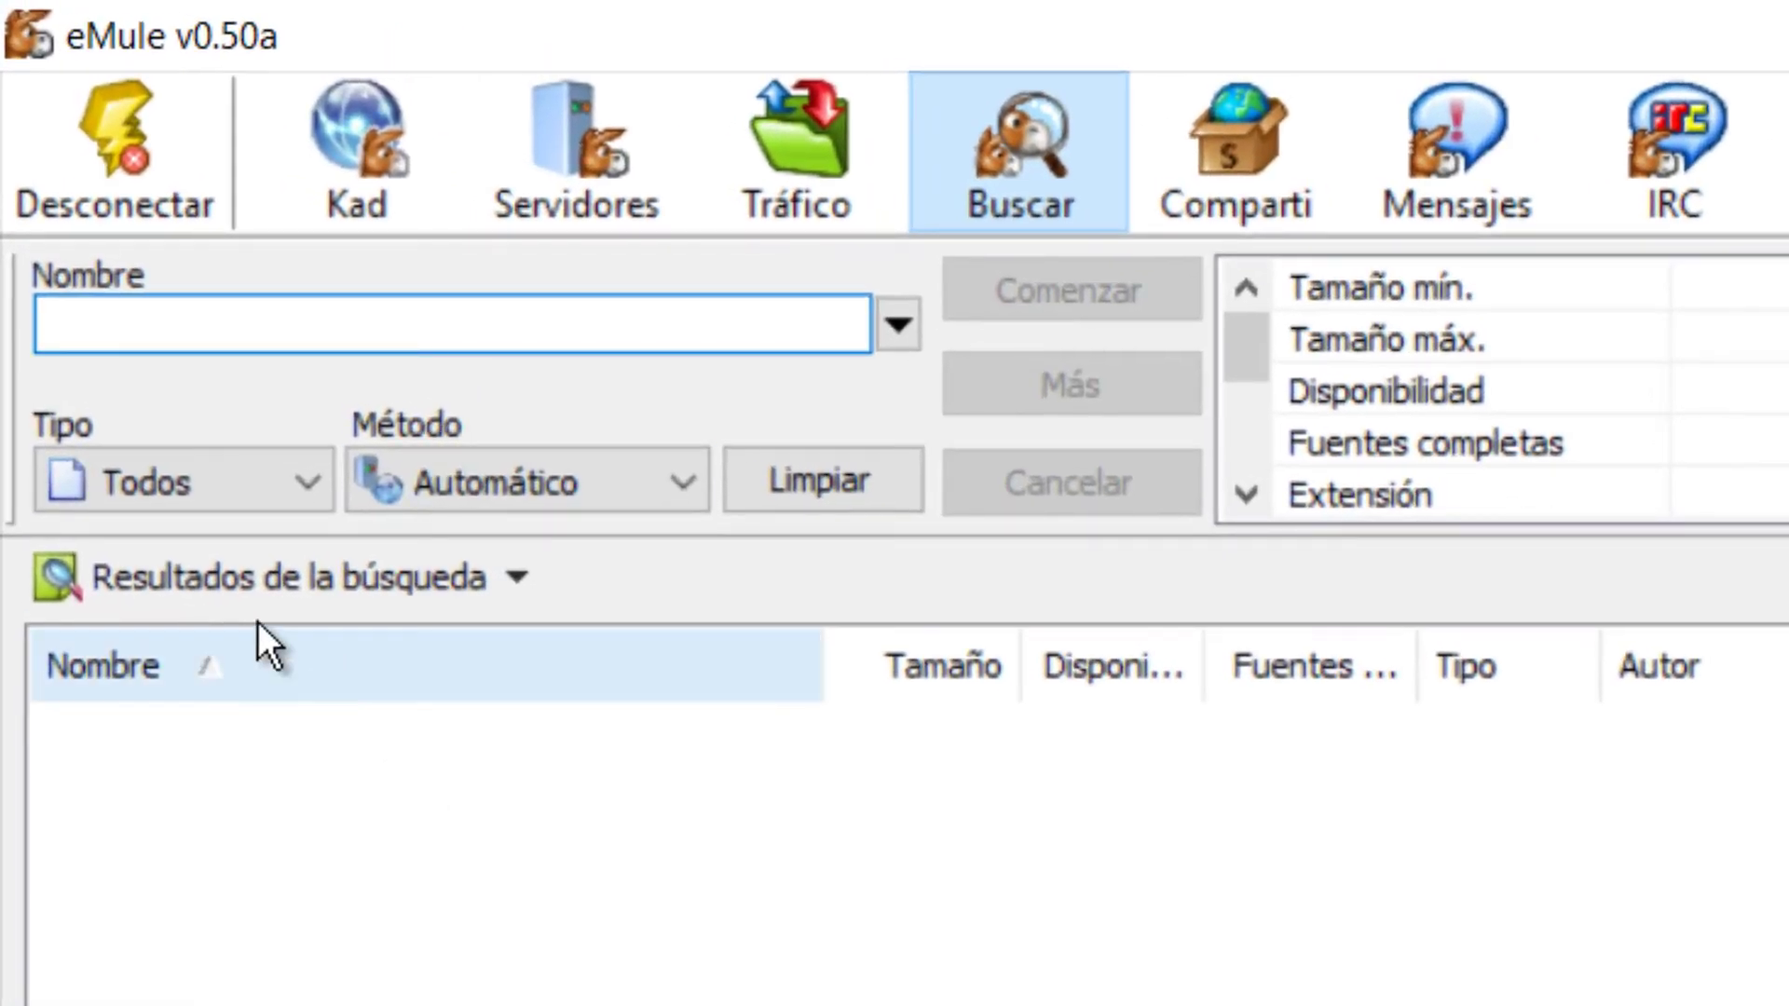
{"action": "left_click", "coordinate": [318, 470]}
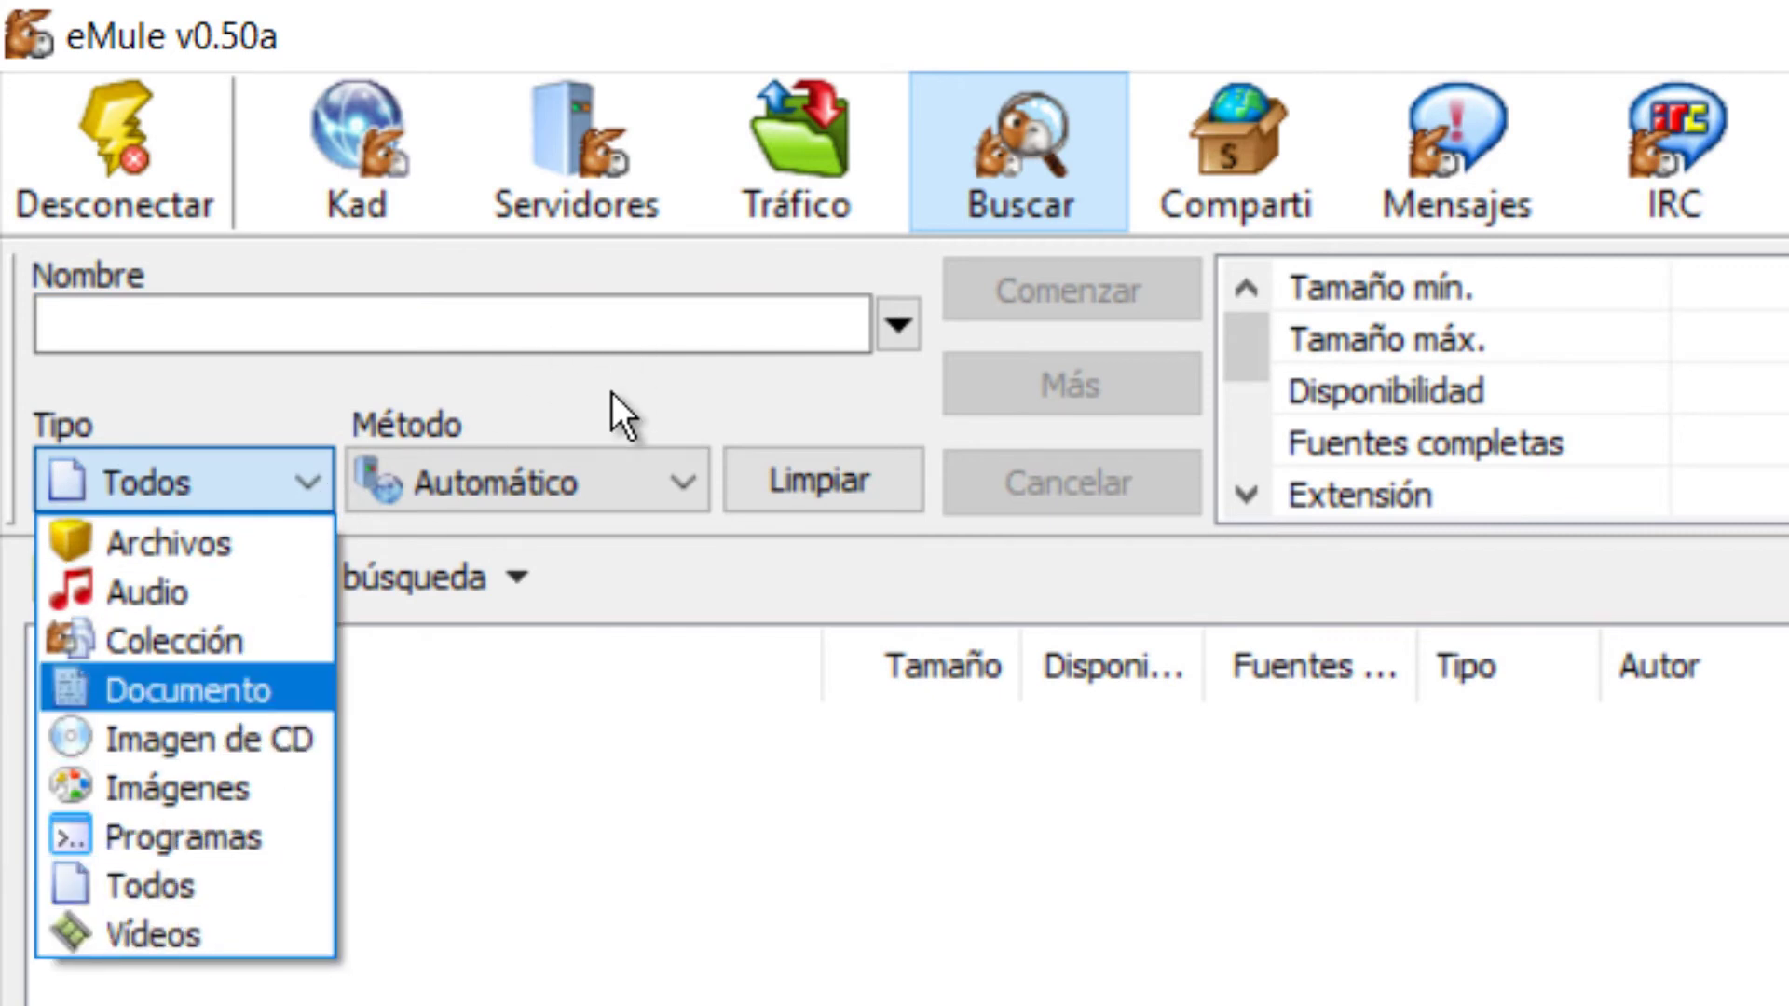
{"action": "left_click", "coordinate": [662, 456]}
{"action": "left_click", "coordinate": [708, 480]}
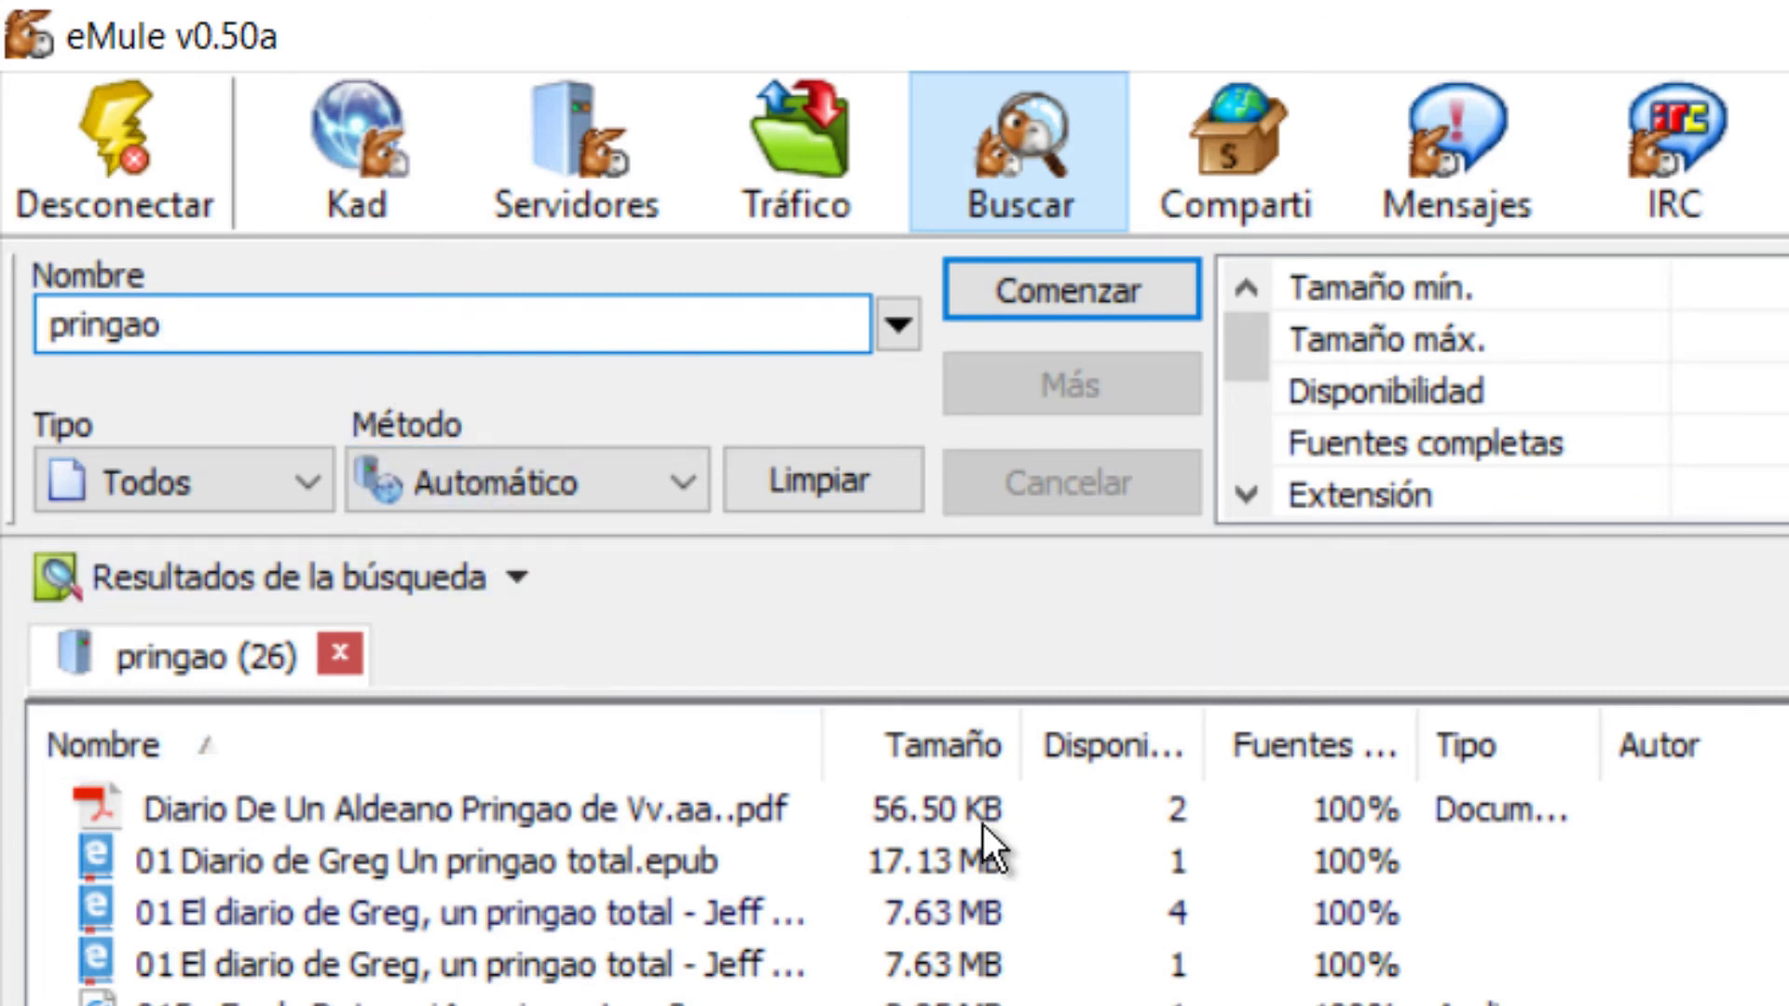
{"action": "left_click_drag", "start_coordinate": [830, 731], "coordinate": [1770, 772]}
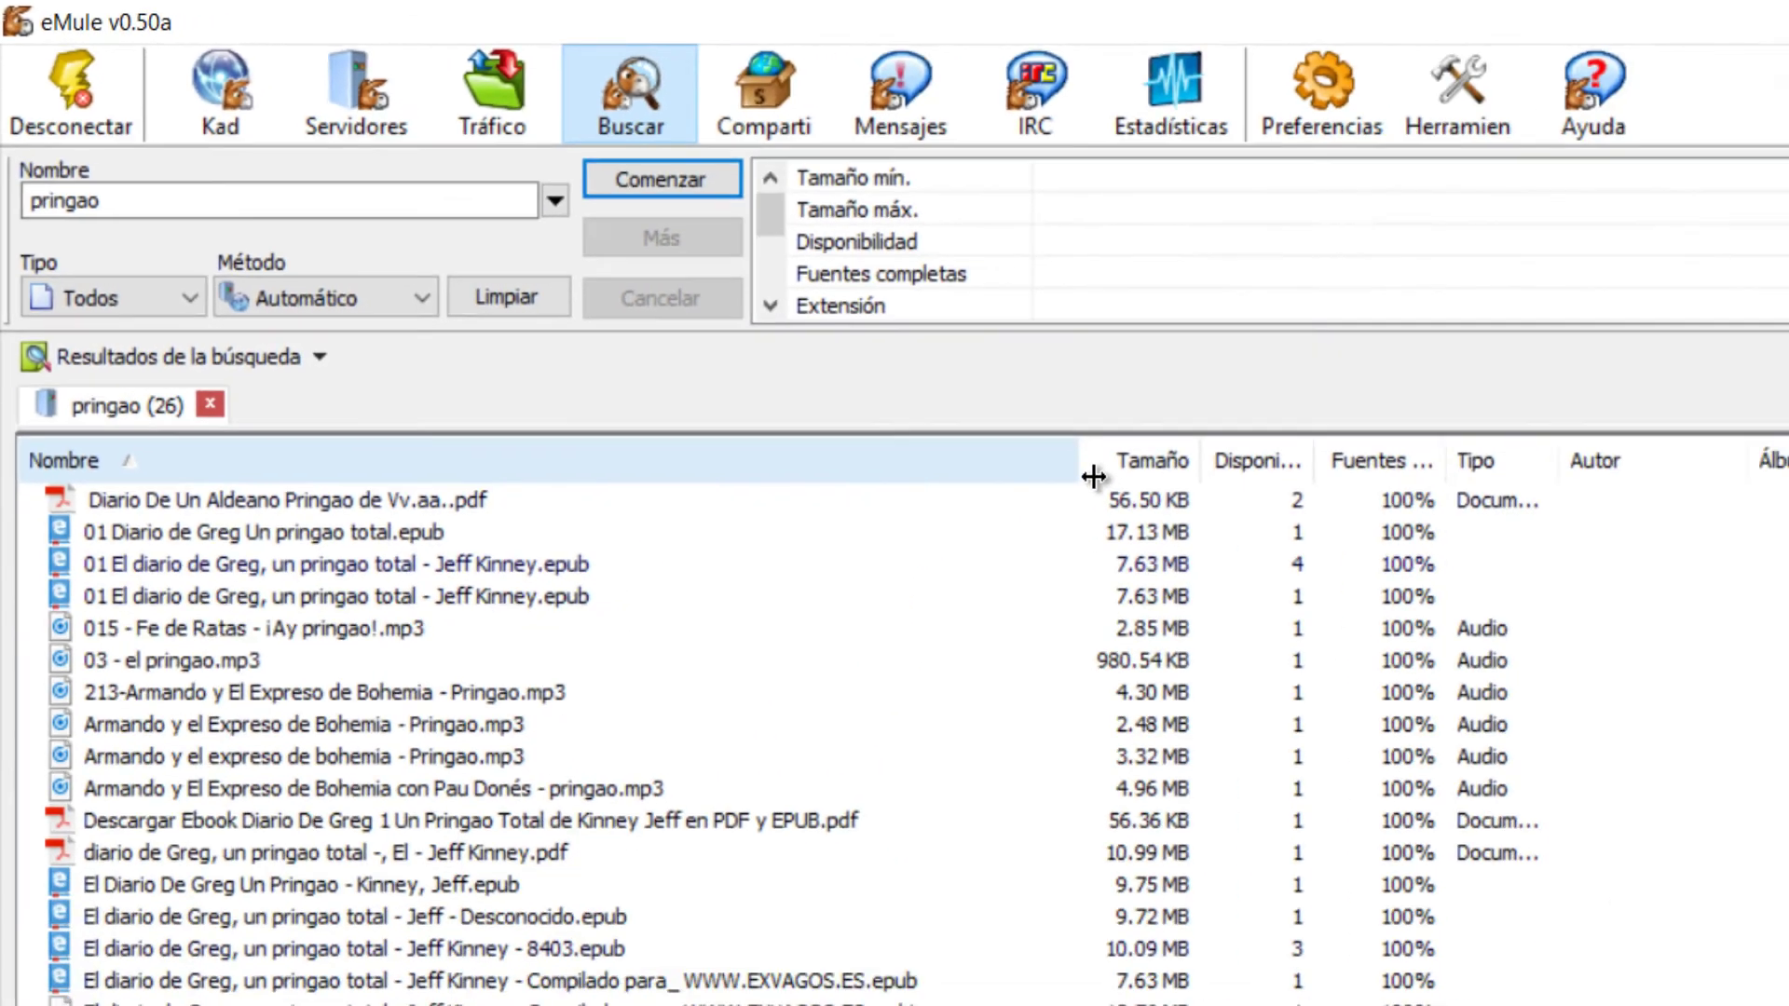
{"action": "left_click_drag", "start_coordinate": [1094, 477], "coordinate": [1136, 474]}
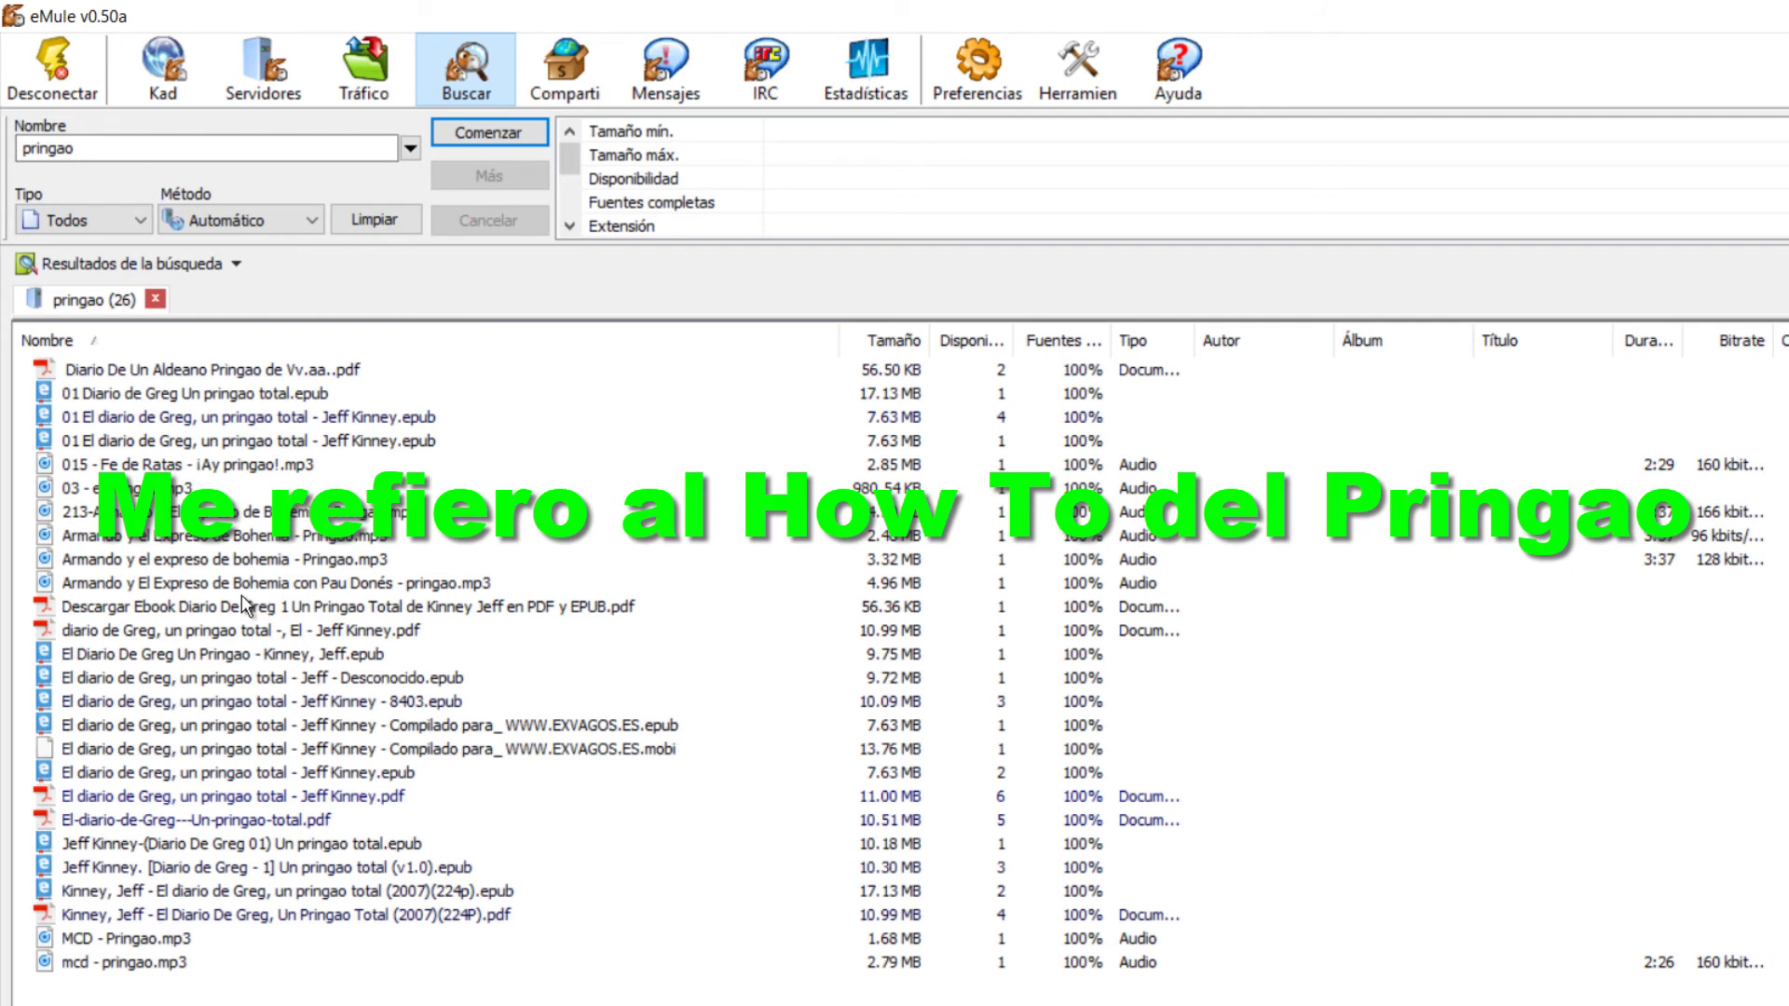
Download "Diario De Un Aldeano Pringao de Vv.aa..pdf" from the results and show its progress in the transfers view.
{"action": "left_click", "coordinate": [143, 373]}
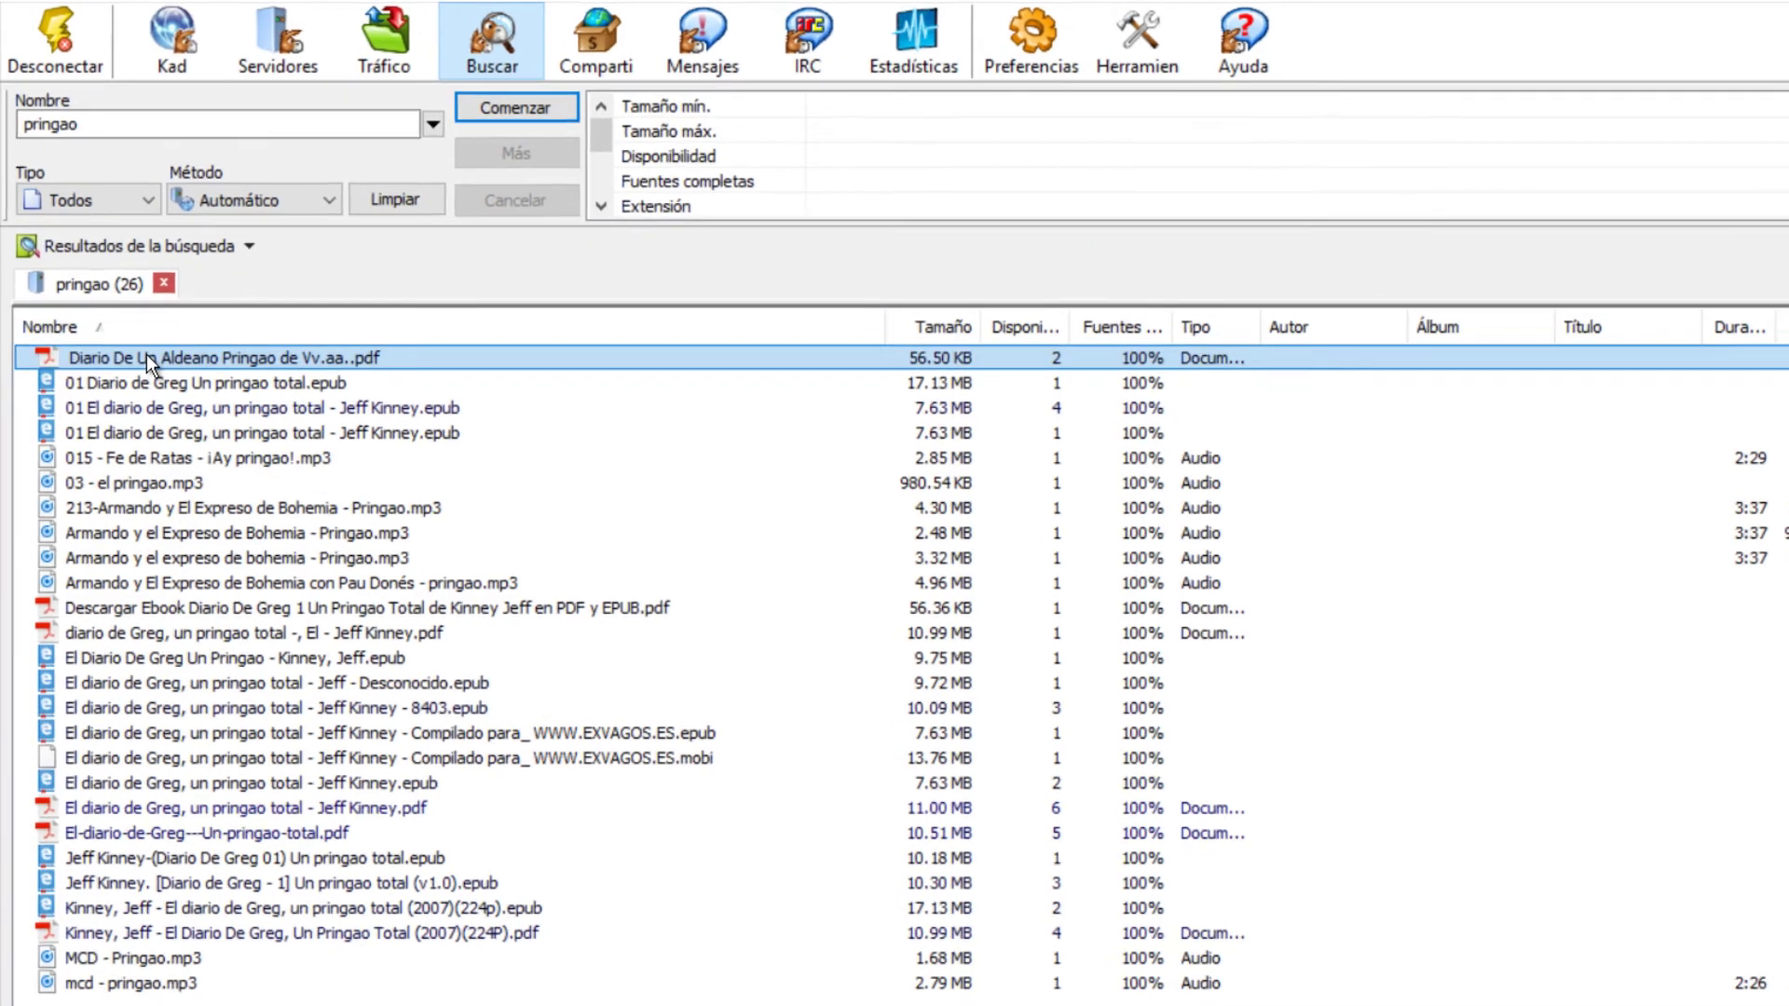
{"action": "right_click", "coordinate": [143, 372]}
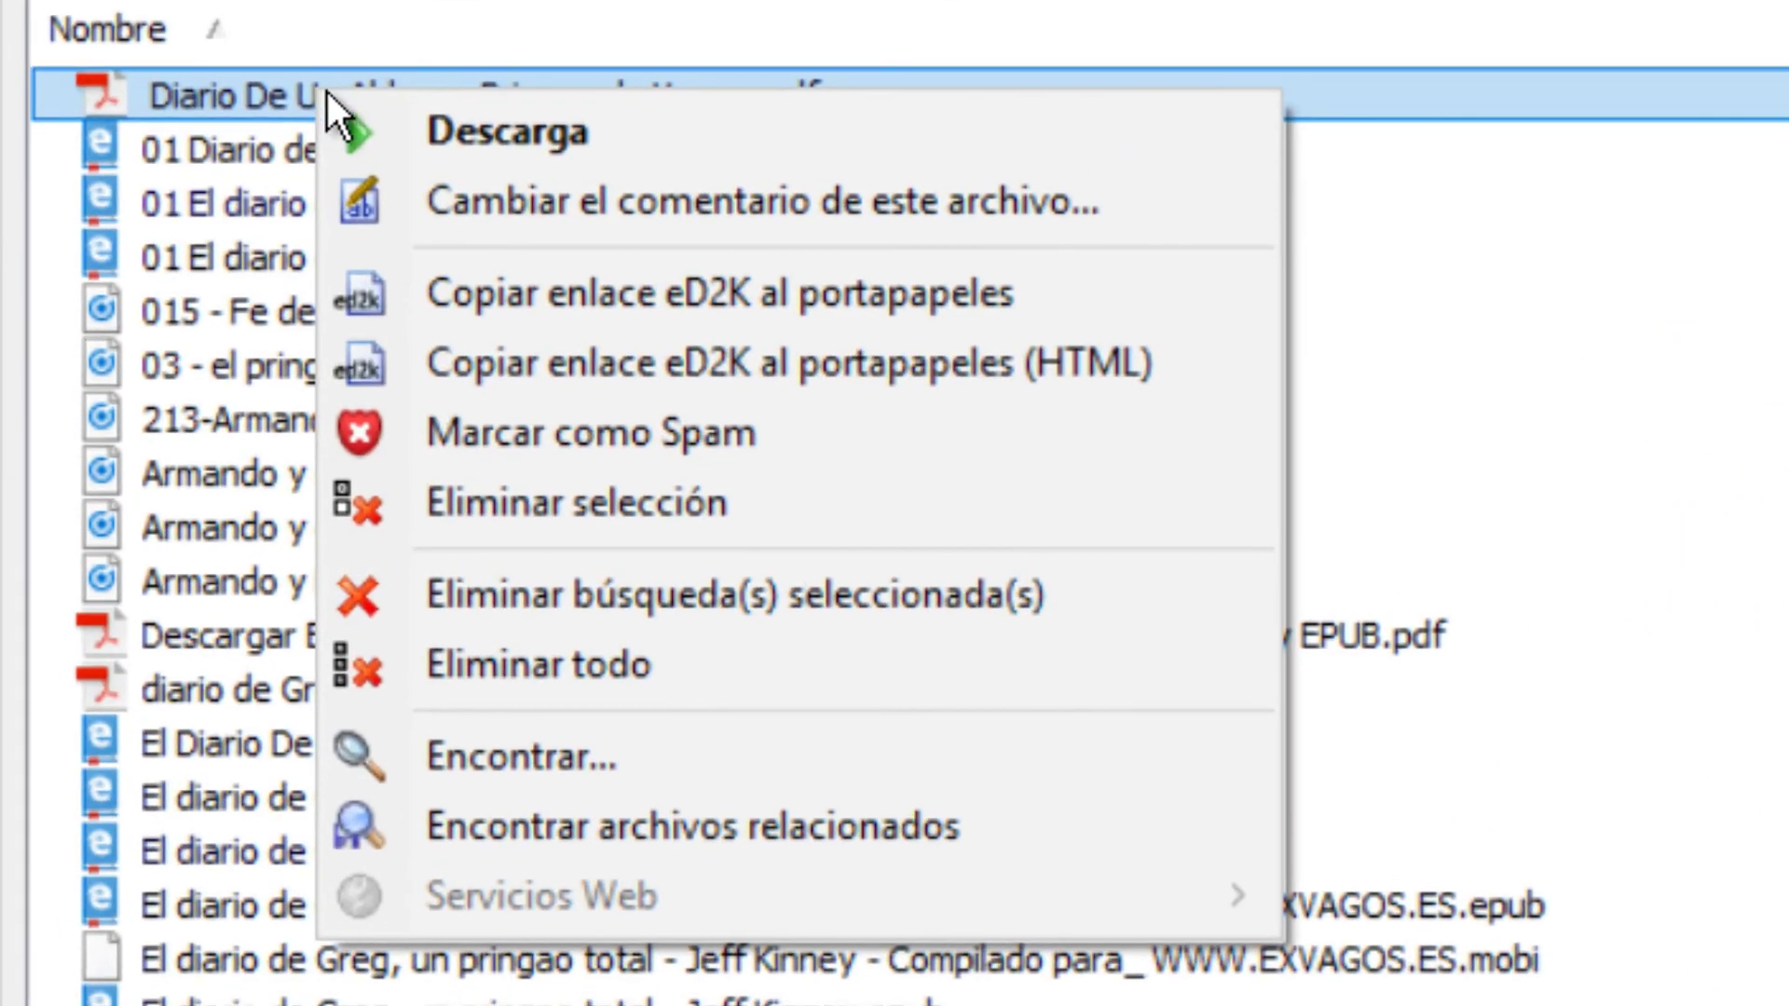
{"action": "left_click", "coordinate": [415, 128]}
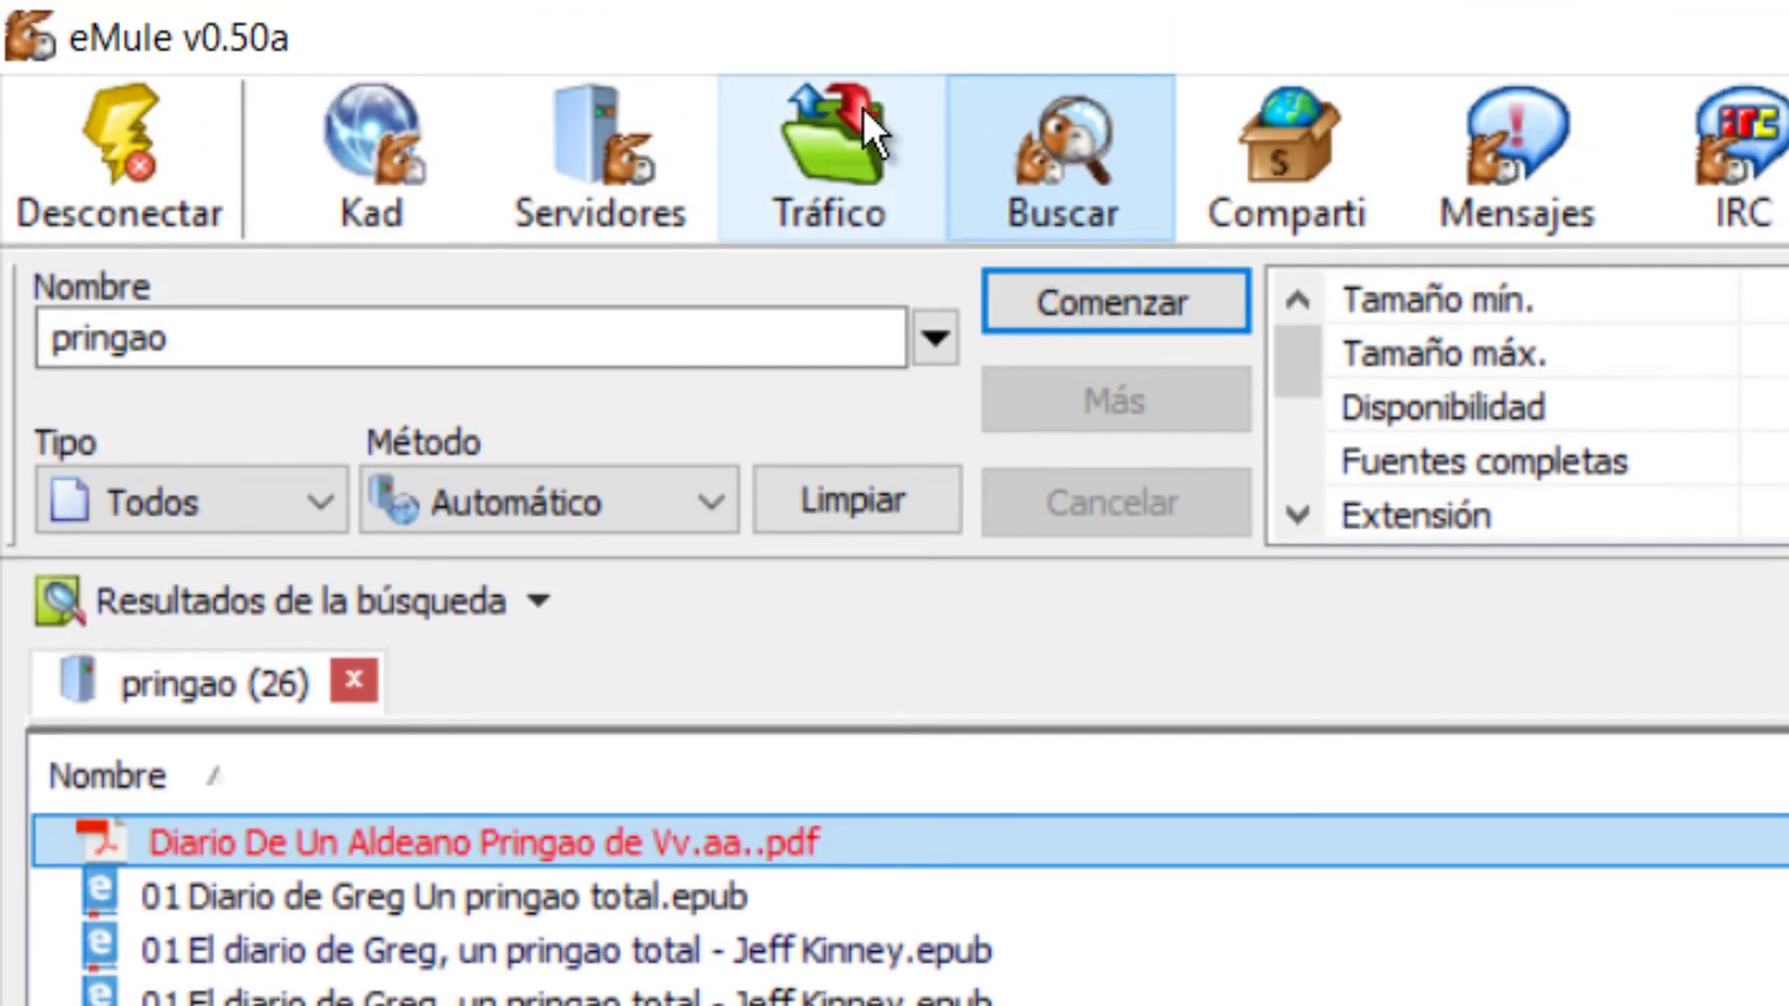
{"action": "left_click", "coordinate": [862, 104]}
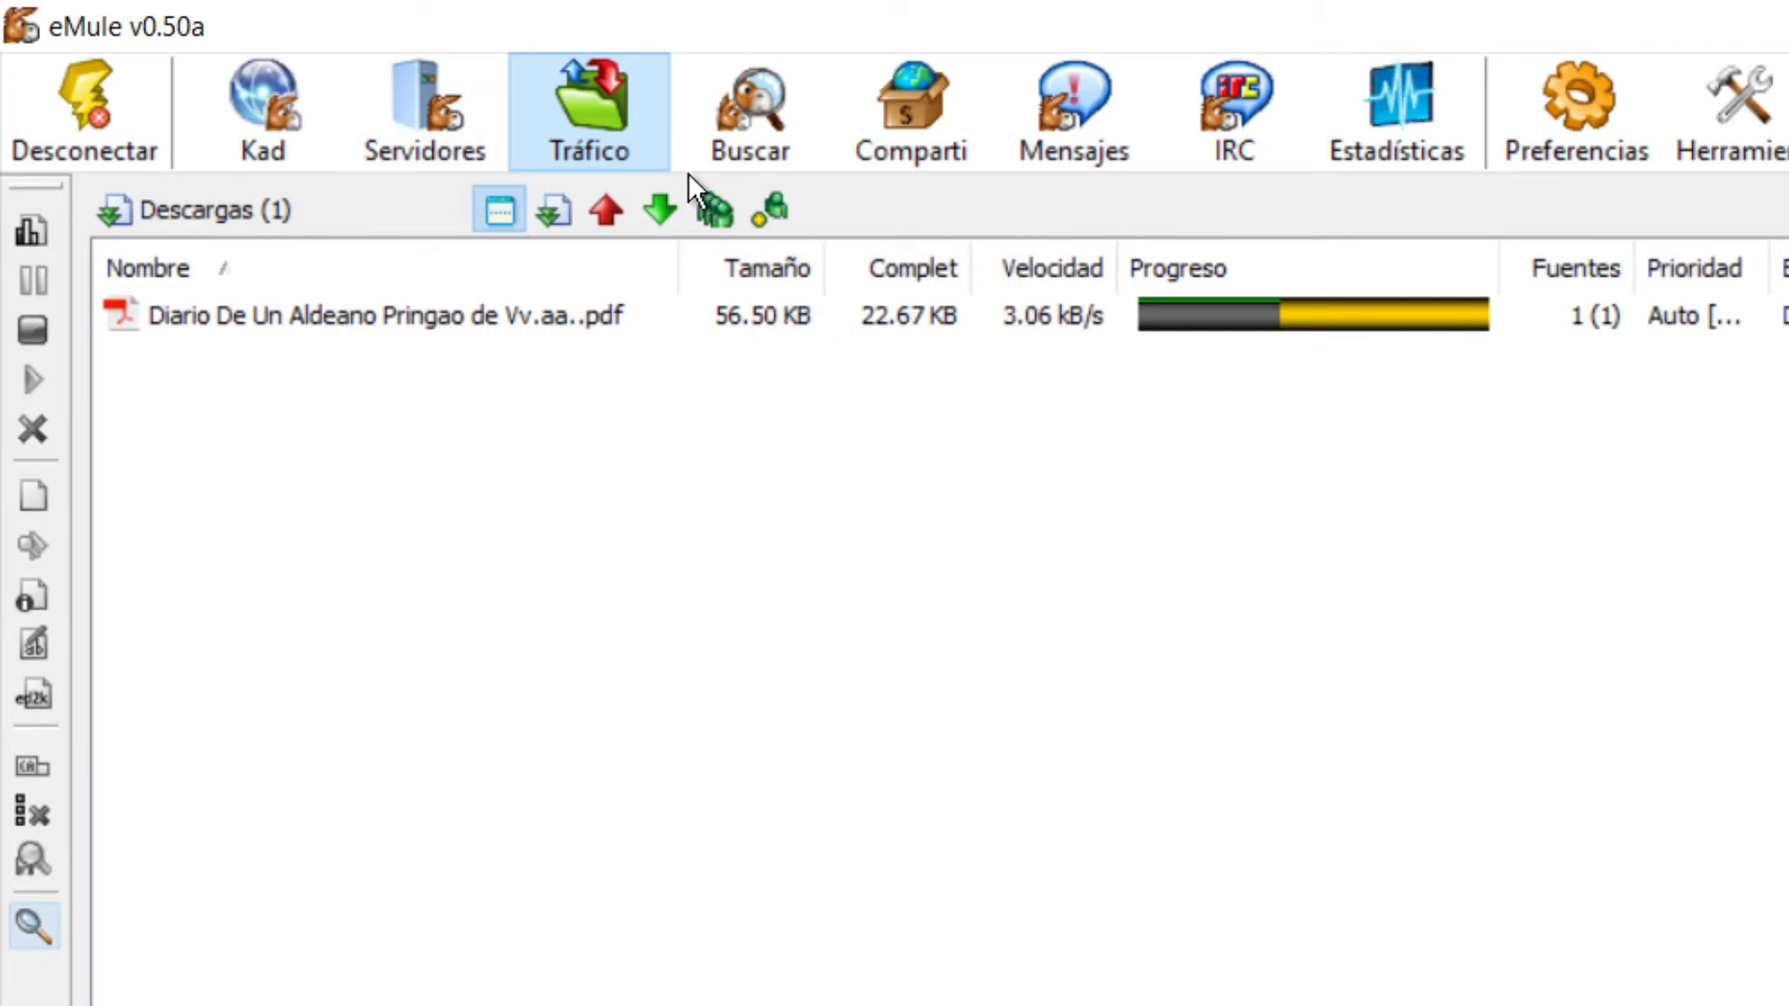
Review the shared files, looking at the incomplete files and at all shared files.
{"action": "left_click", "coordinate": [886, 108]}
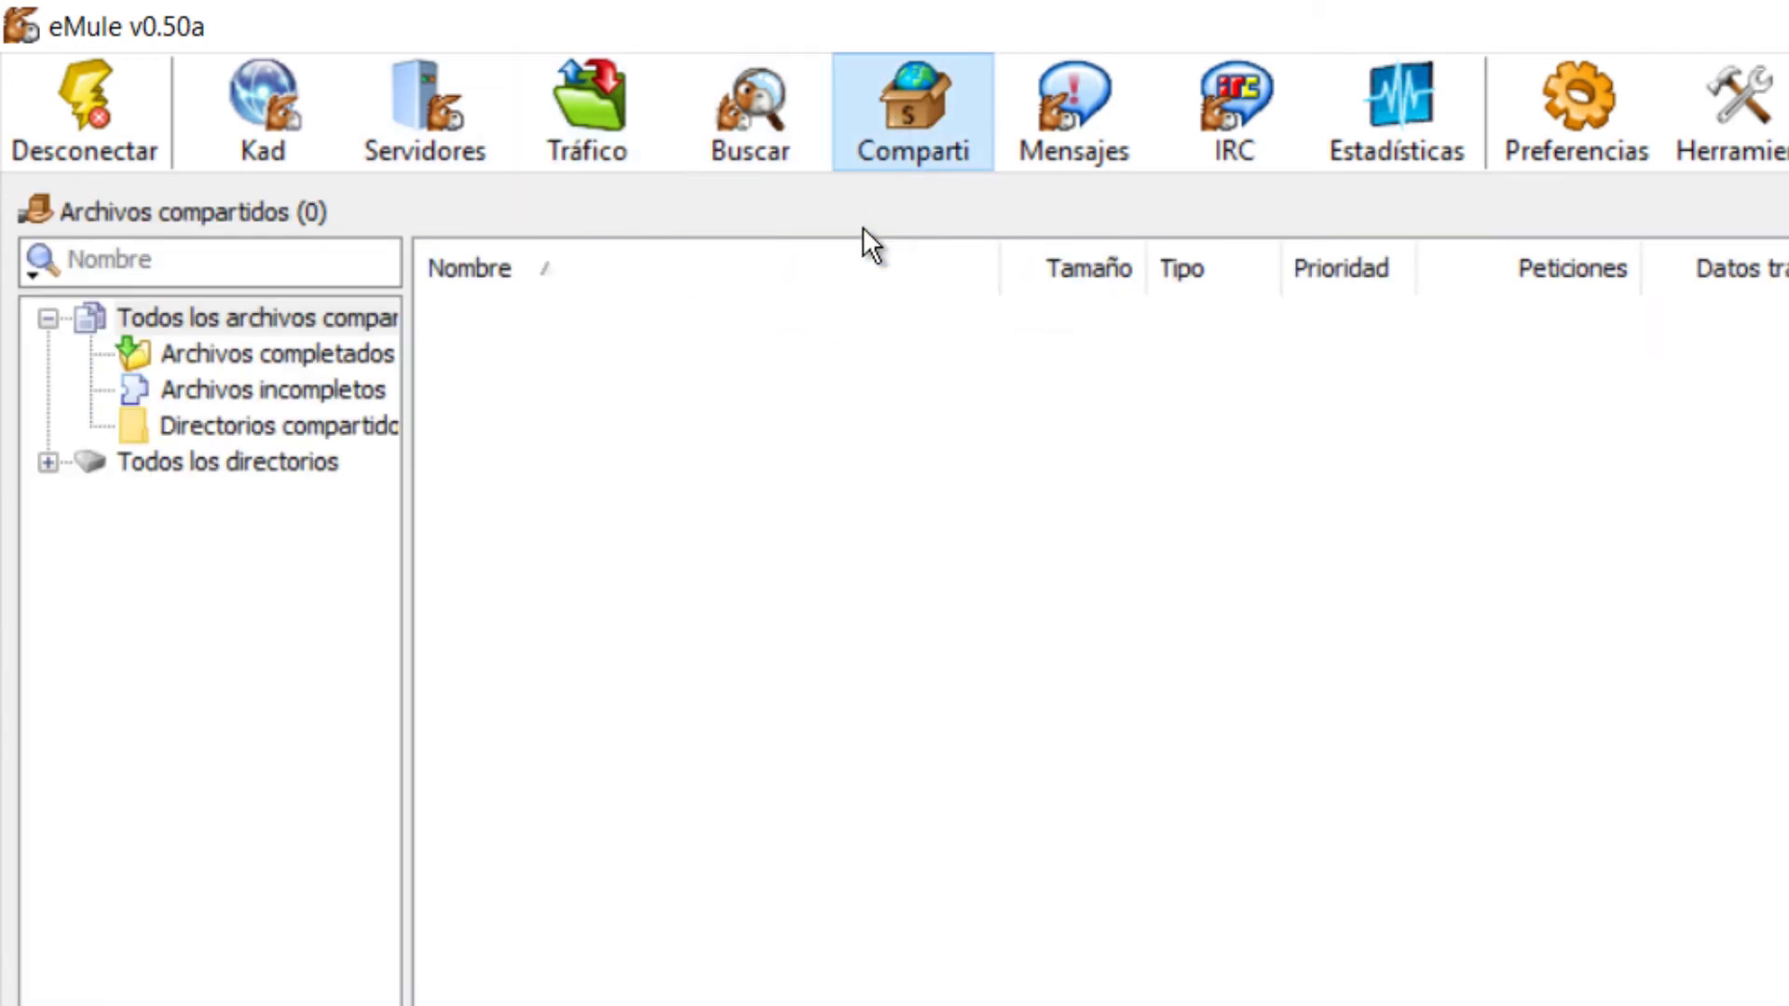
{"action": "left_click", "coordinate": [211, 408]}
{"action": "left_click", "coordinate": [222, 374]}
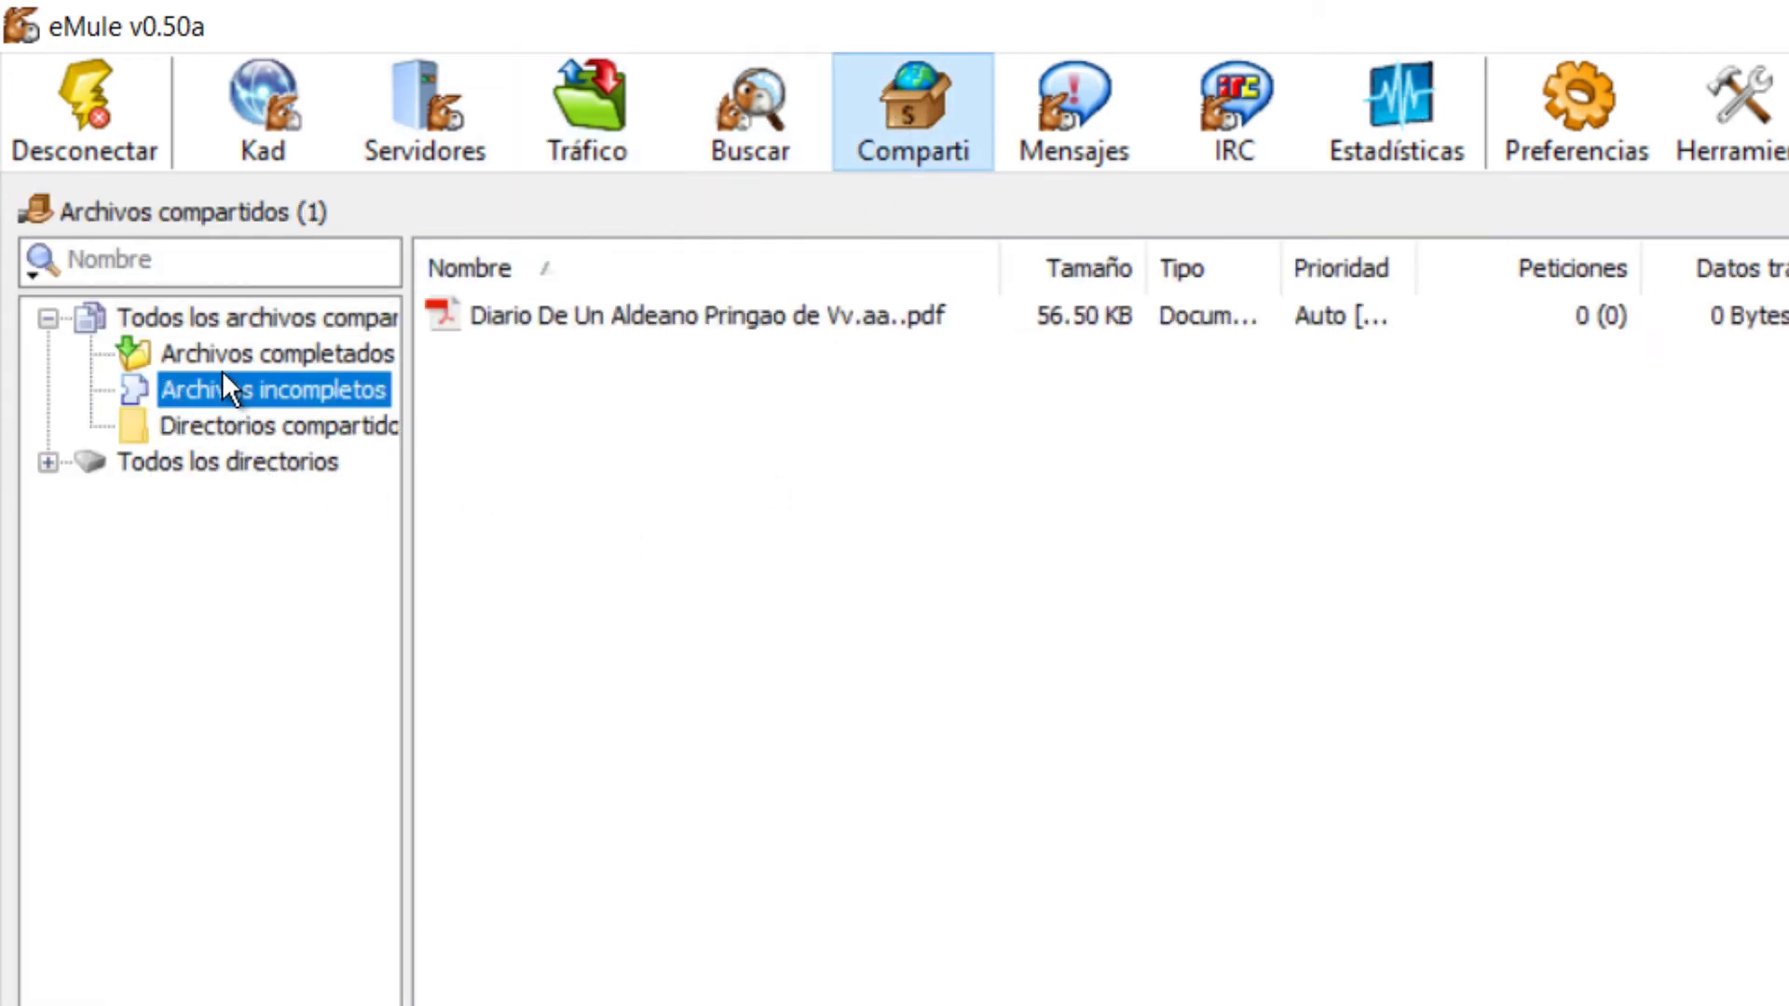
{"action": "left_click", "coordinate": [243, 309]}
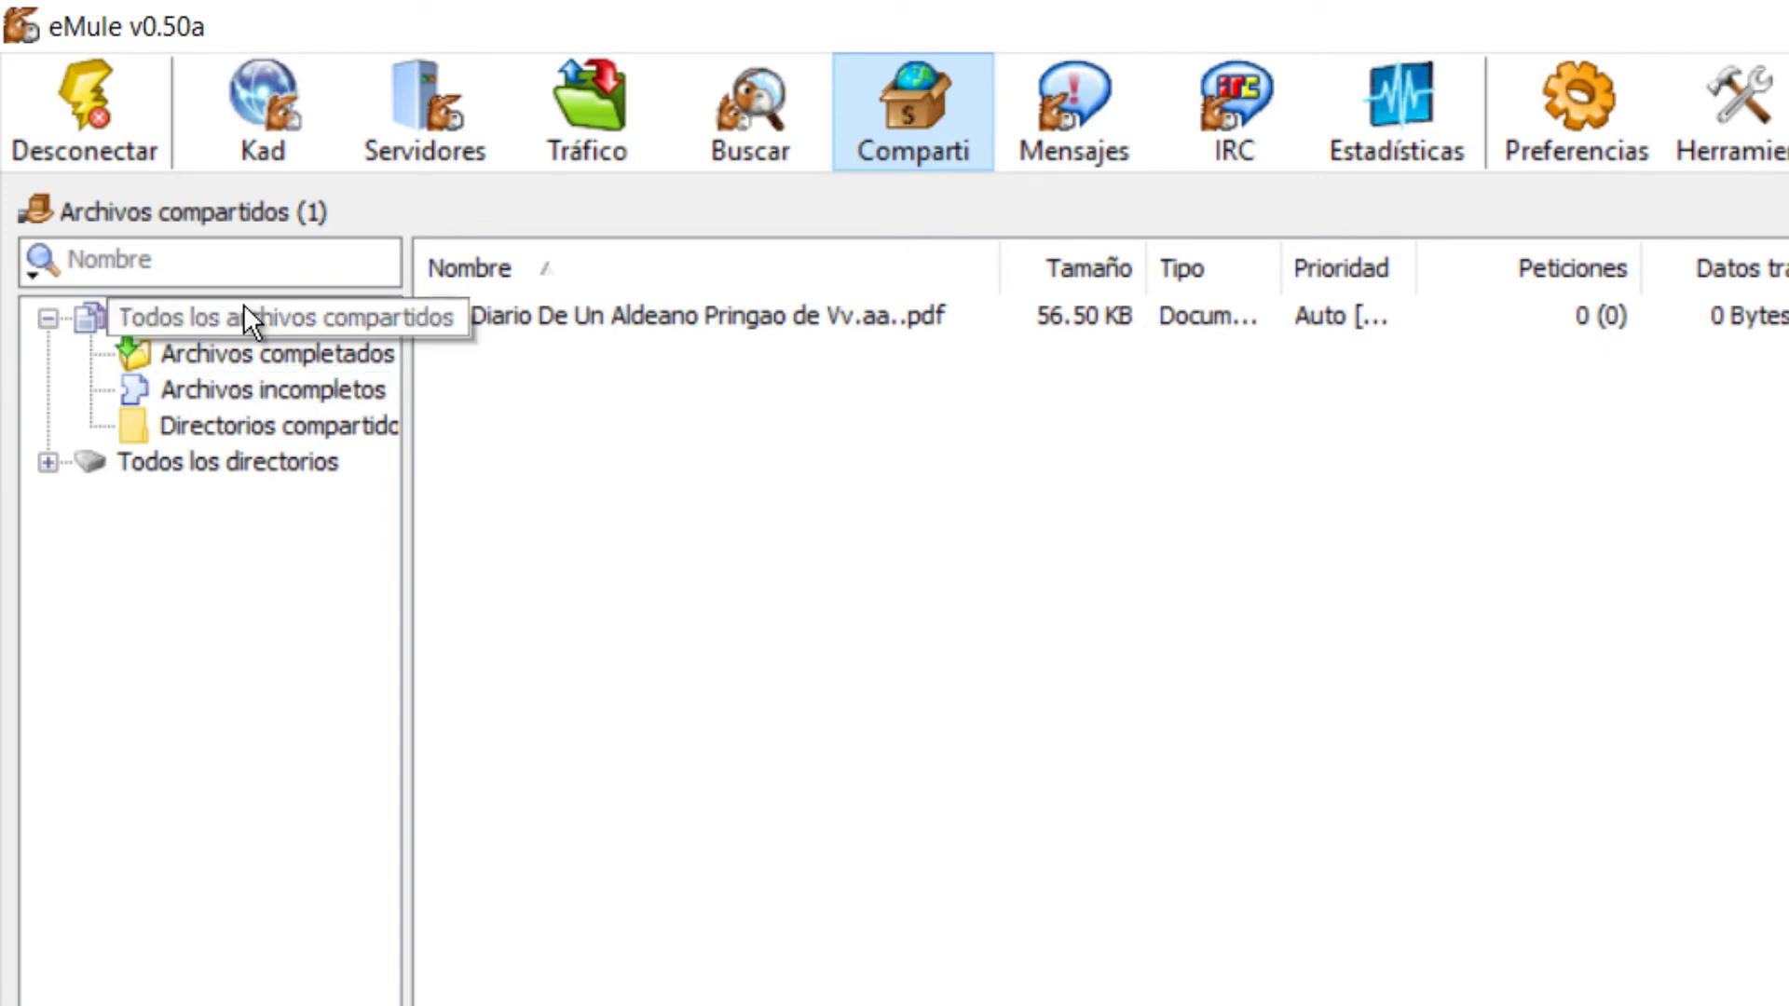
{"action": "left_click", "coordinate": [204, 333]}
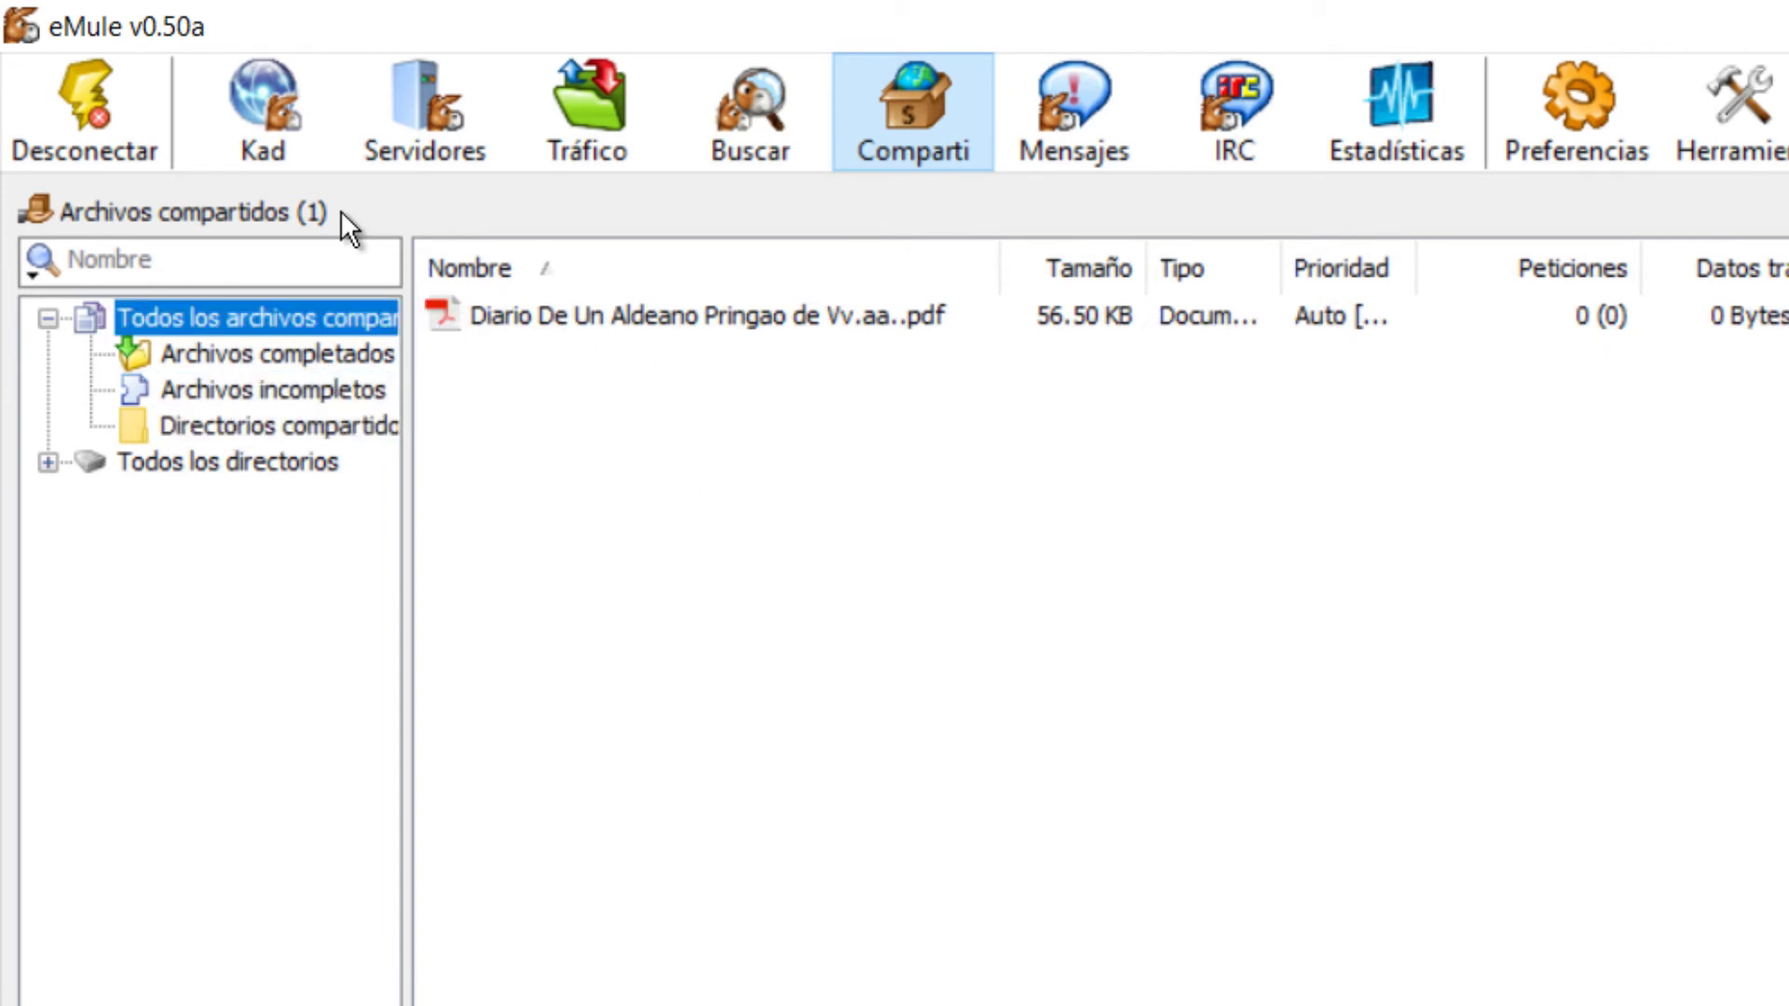
Clear the completed downloads from the transfers list.
{"action": "left_click", "coordinate": [555, 121]}
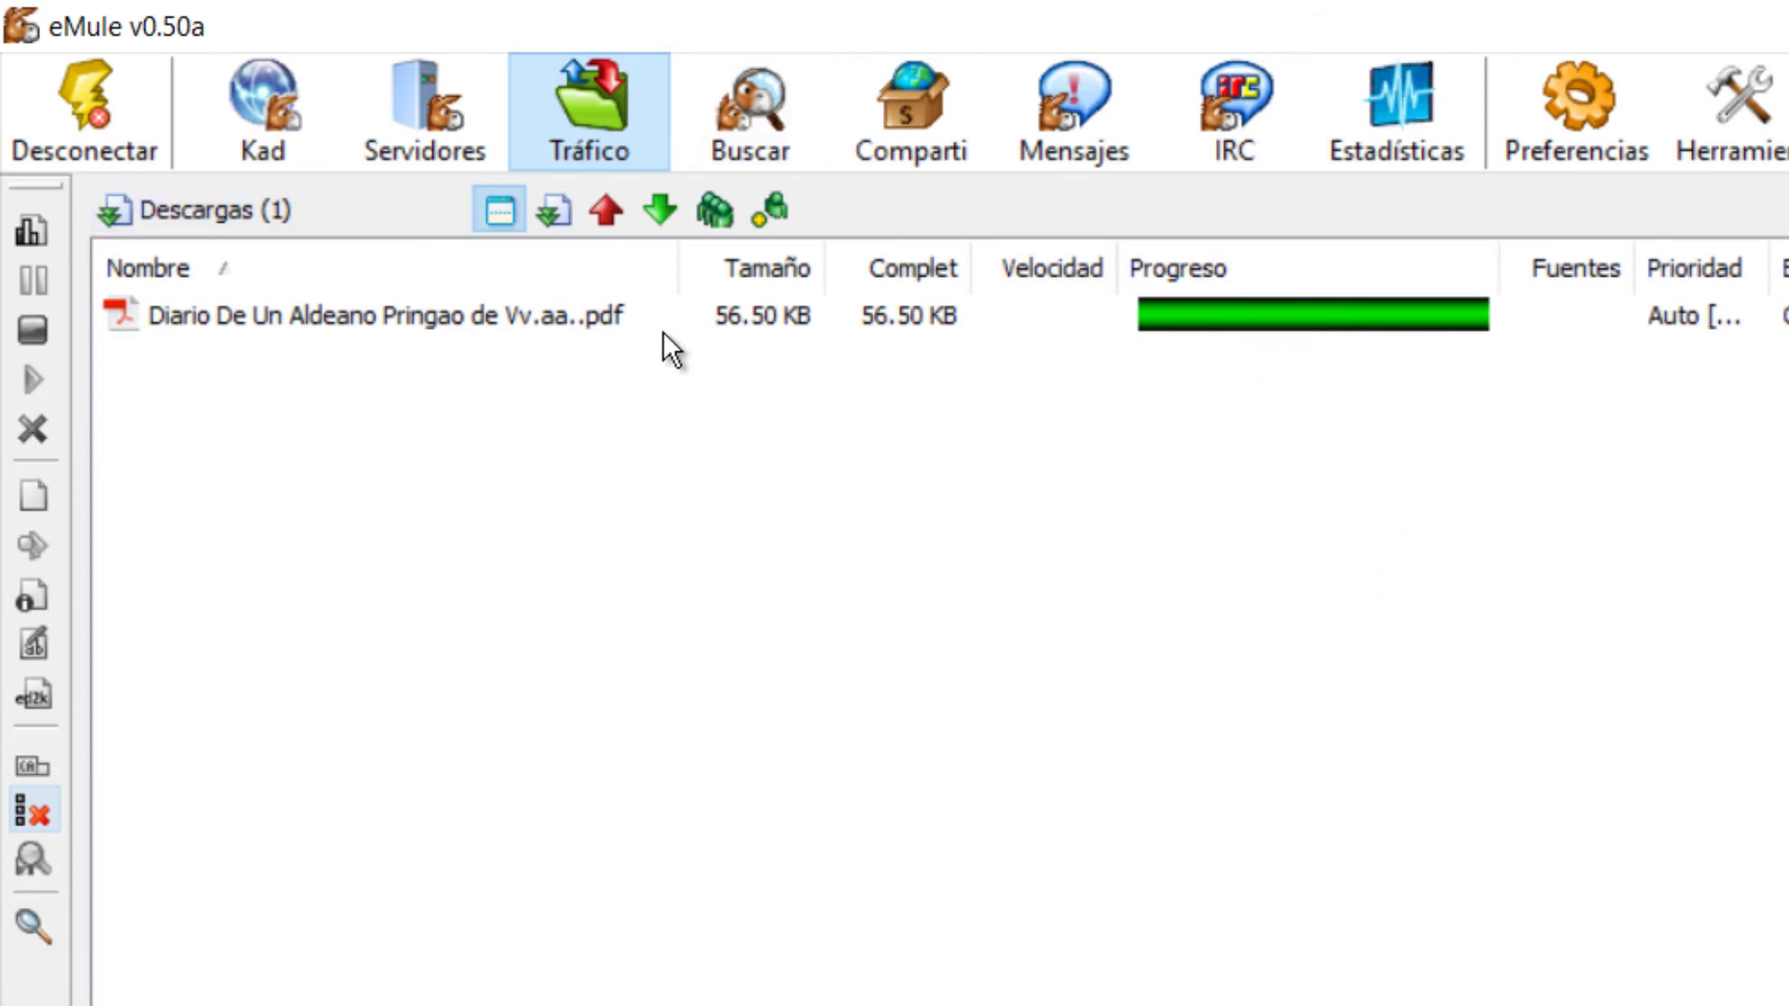
{"action": "right_click", "coordinate": [455, 323]}
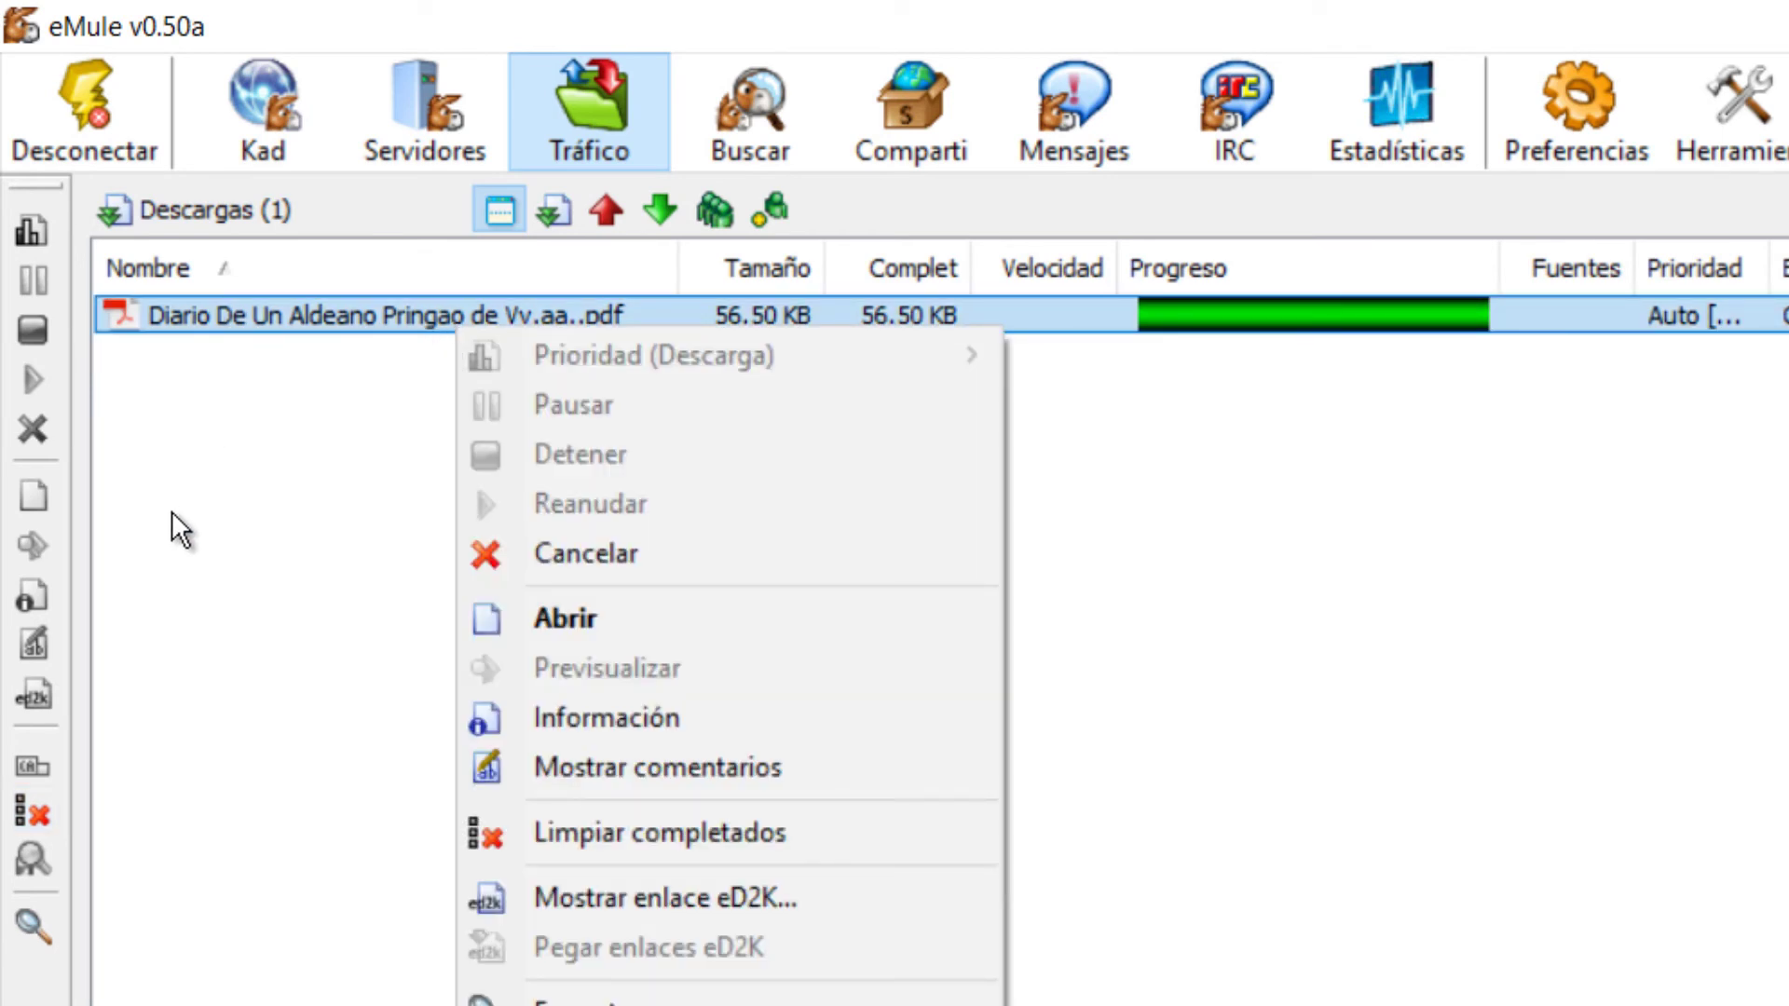
{"action": "left_click", "coordinate": [208, 819]}
{"action": "right_click", "coordinate": [514, 592]}
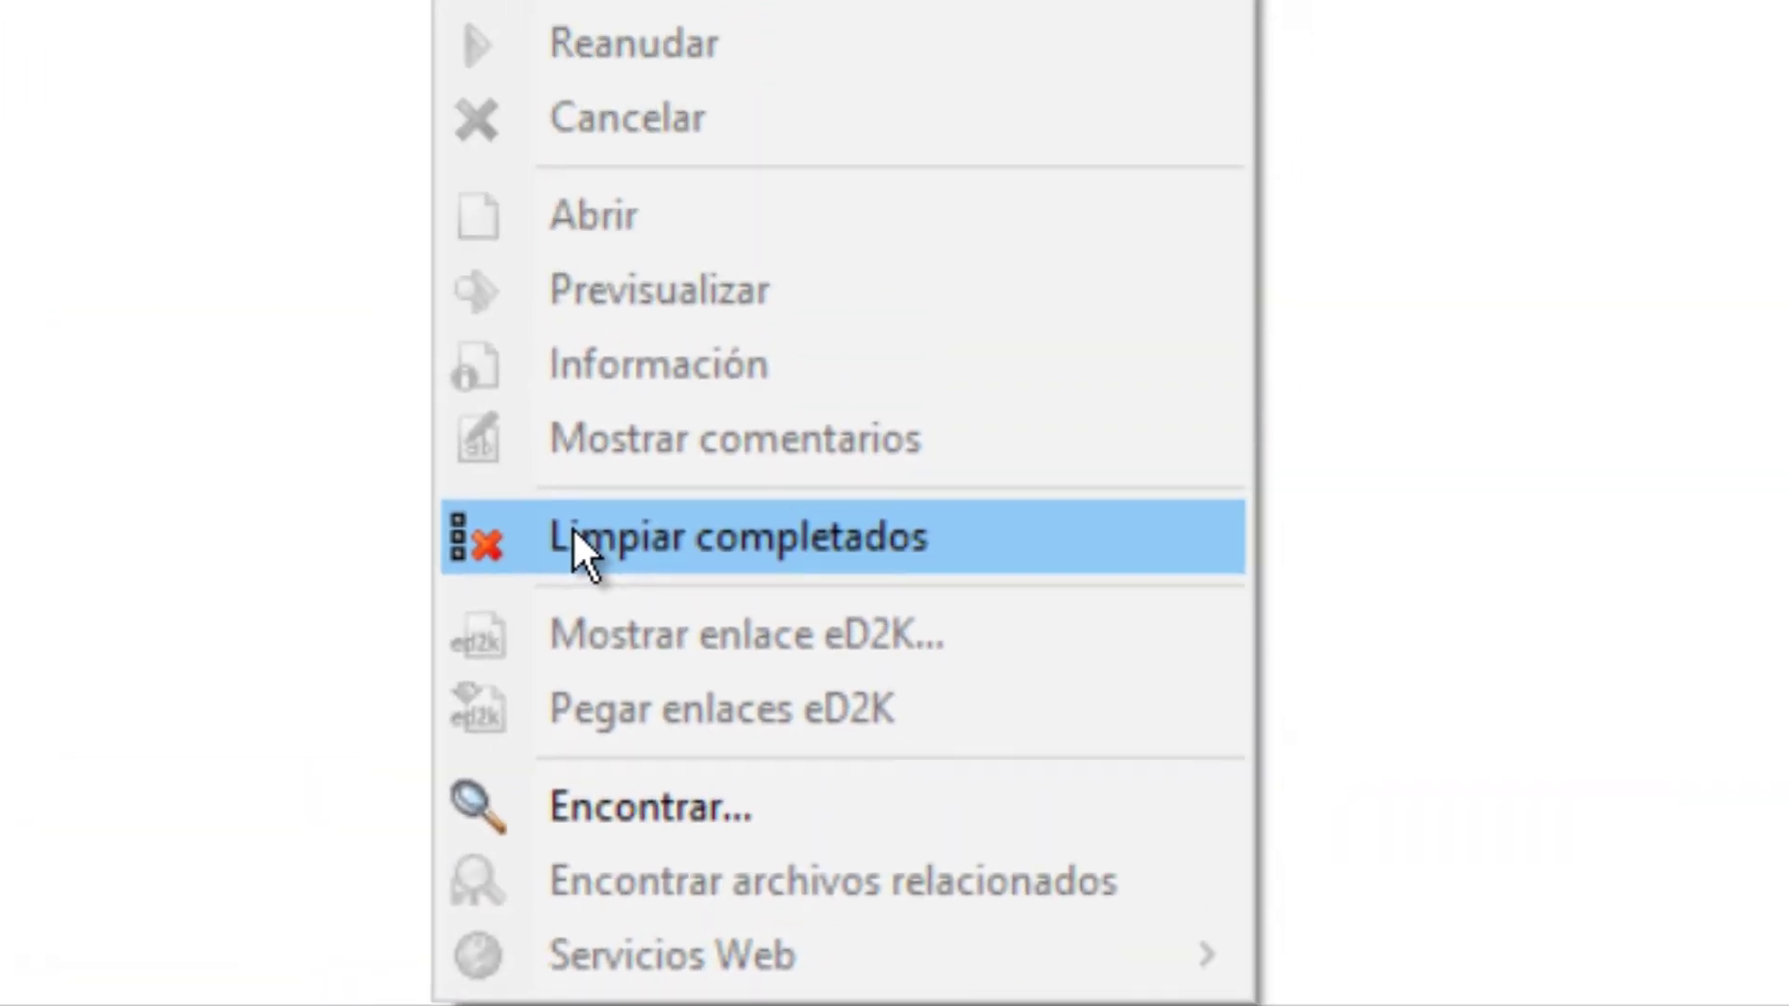
{"action": "left_click", "coordinate": [574, 538]}
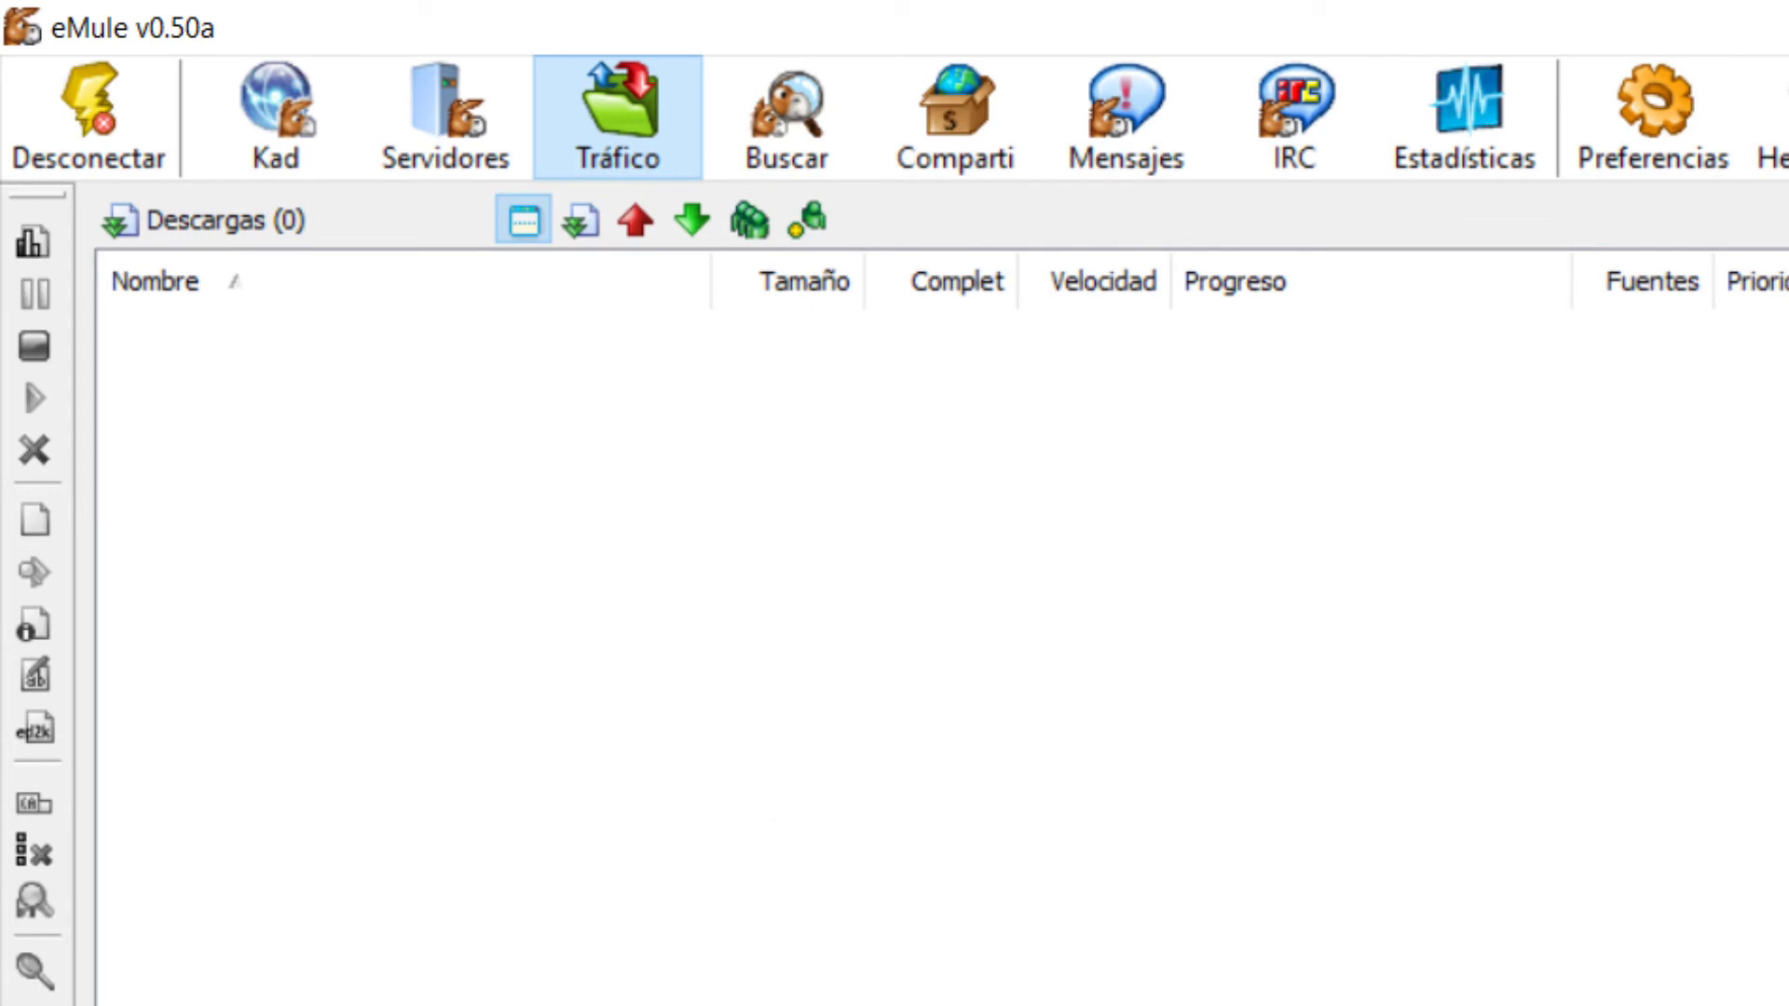
Switch to File Explorer and open Descargas > eMule > Incoming to view the downloaded PDF.
{"action": "key", "text": "alt+Tab"}
{"action": "left_click", "coordinate": [1293, 708]}
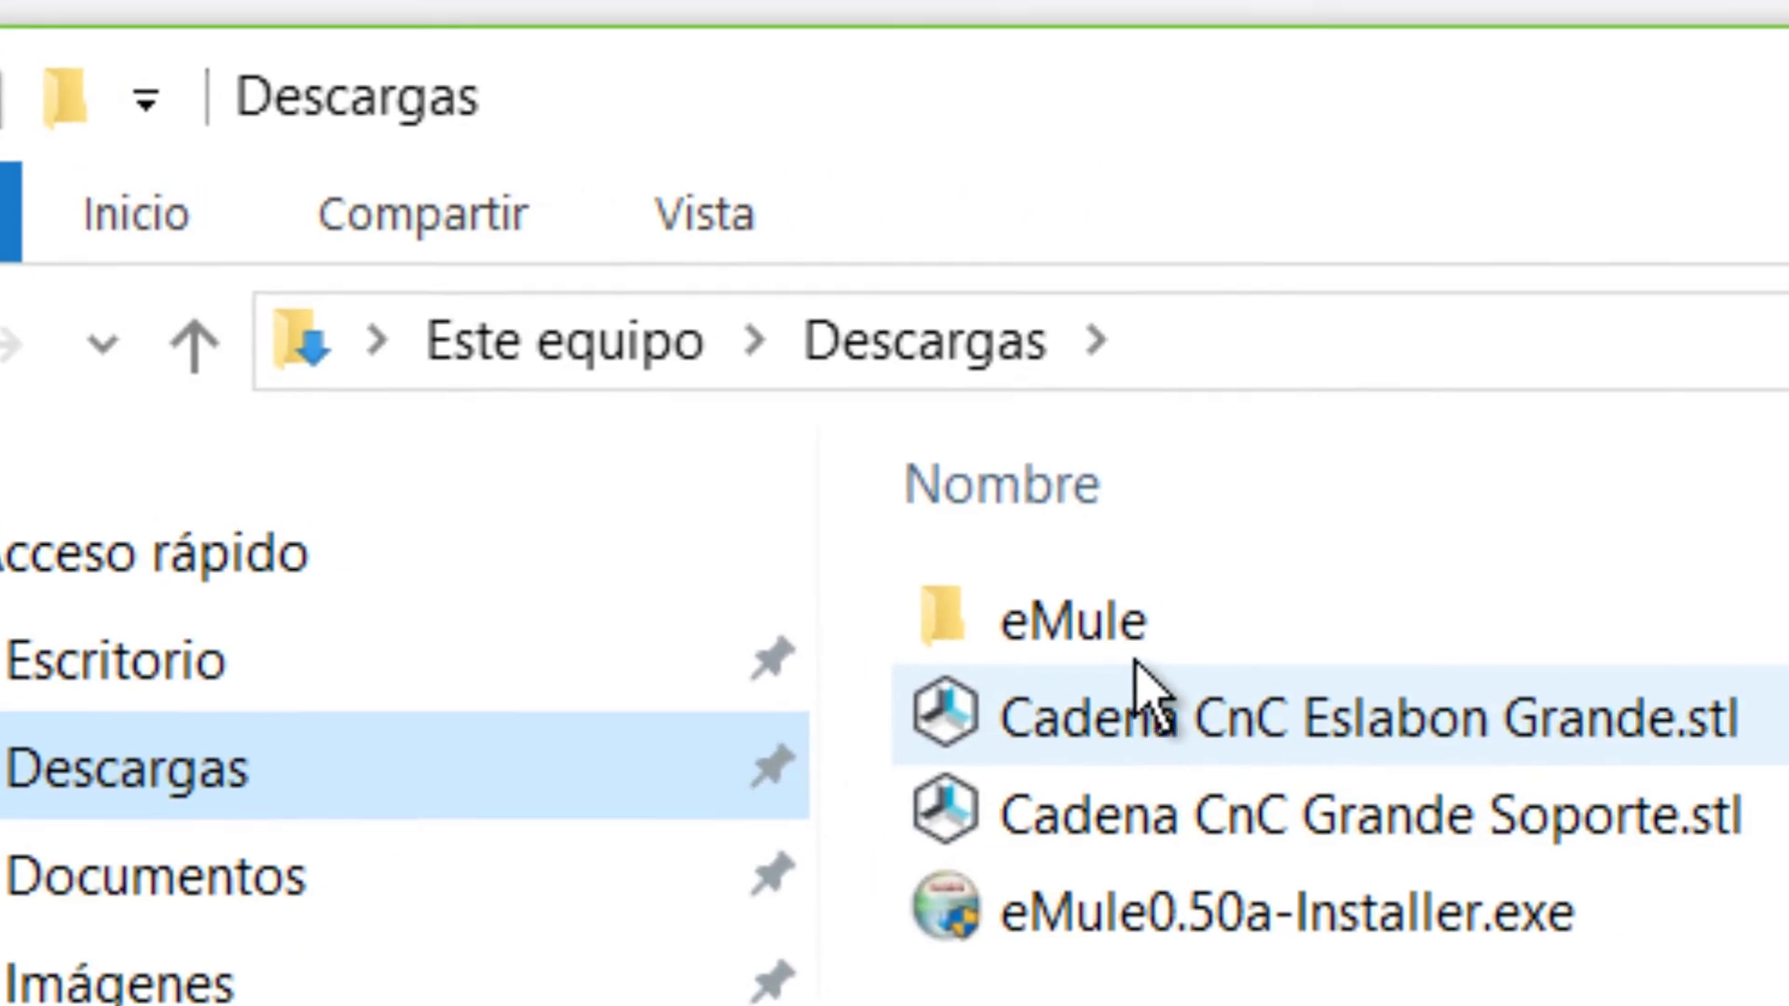
{"action": "left_click", "coordinate": [1081, 634]}
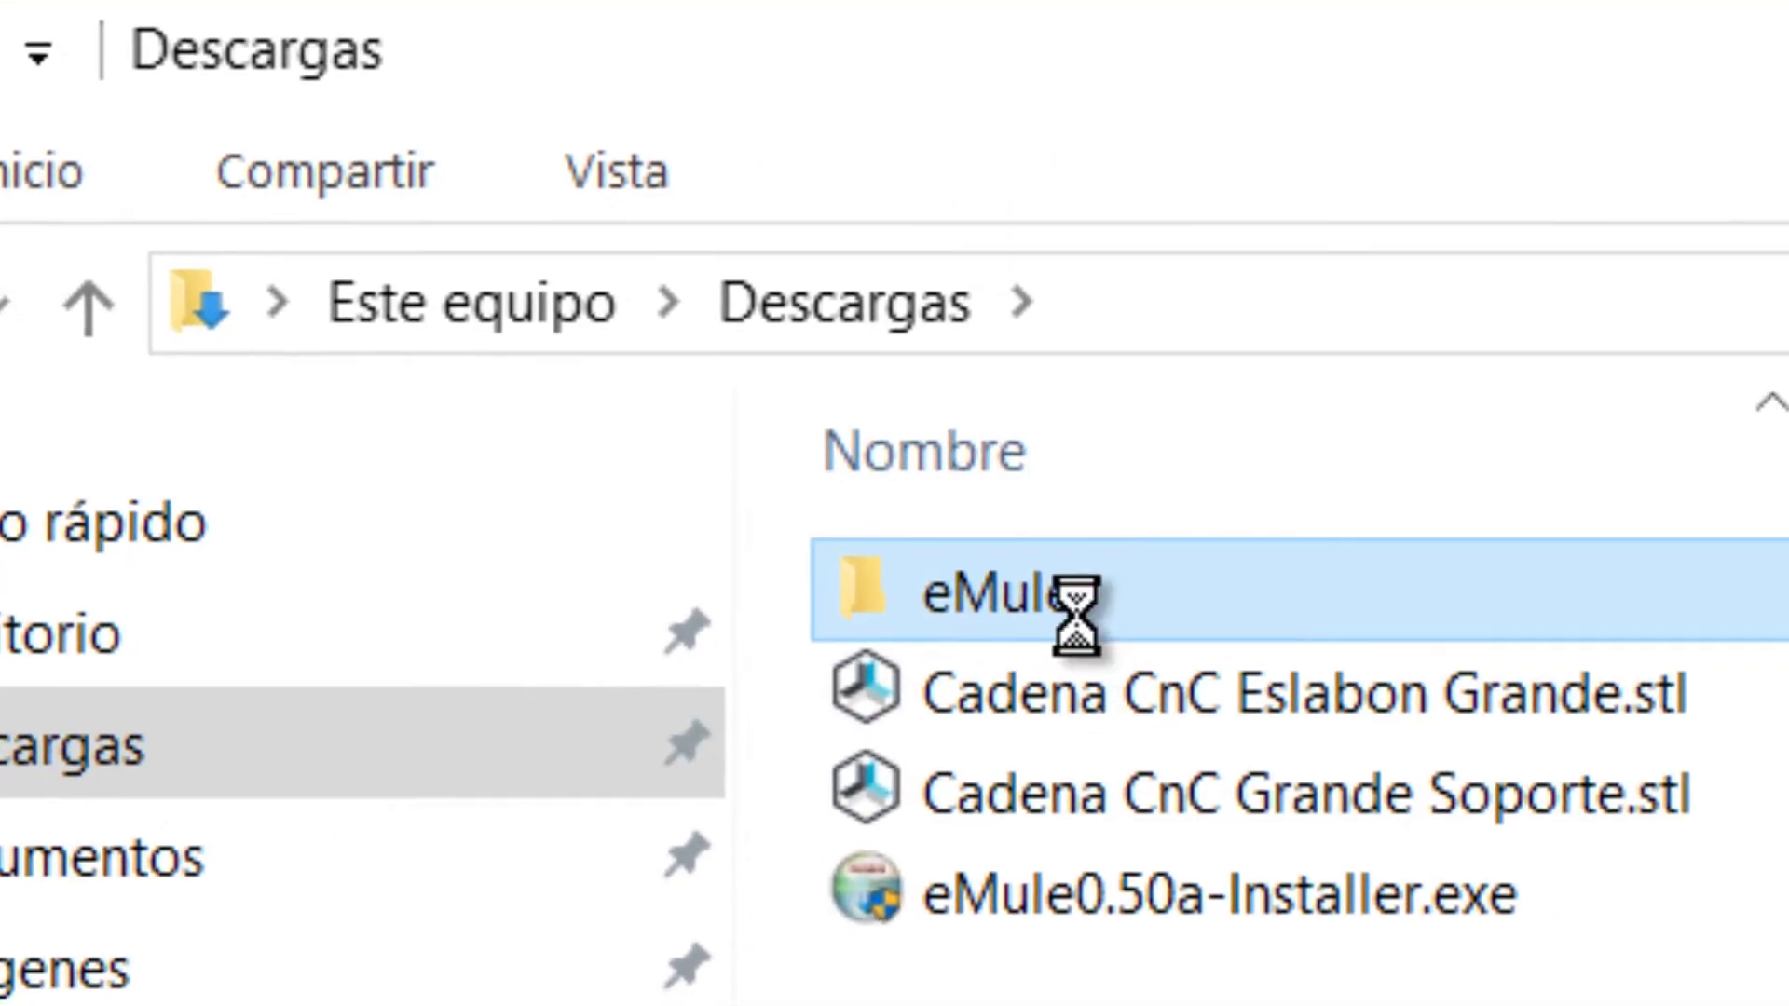
{"action": "double_click", "coordinate": [1081, 634]}
{"action": "double_click", "coordinate": [1006, 471]}
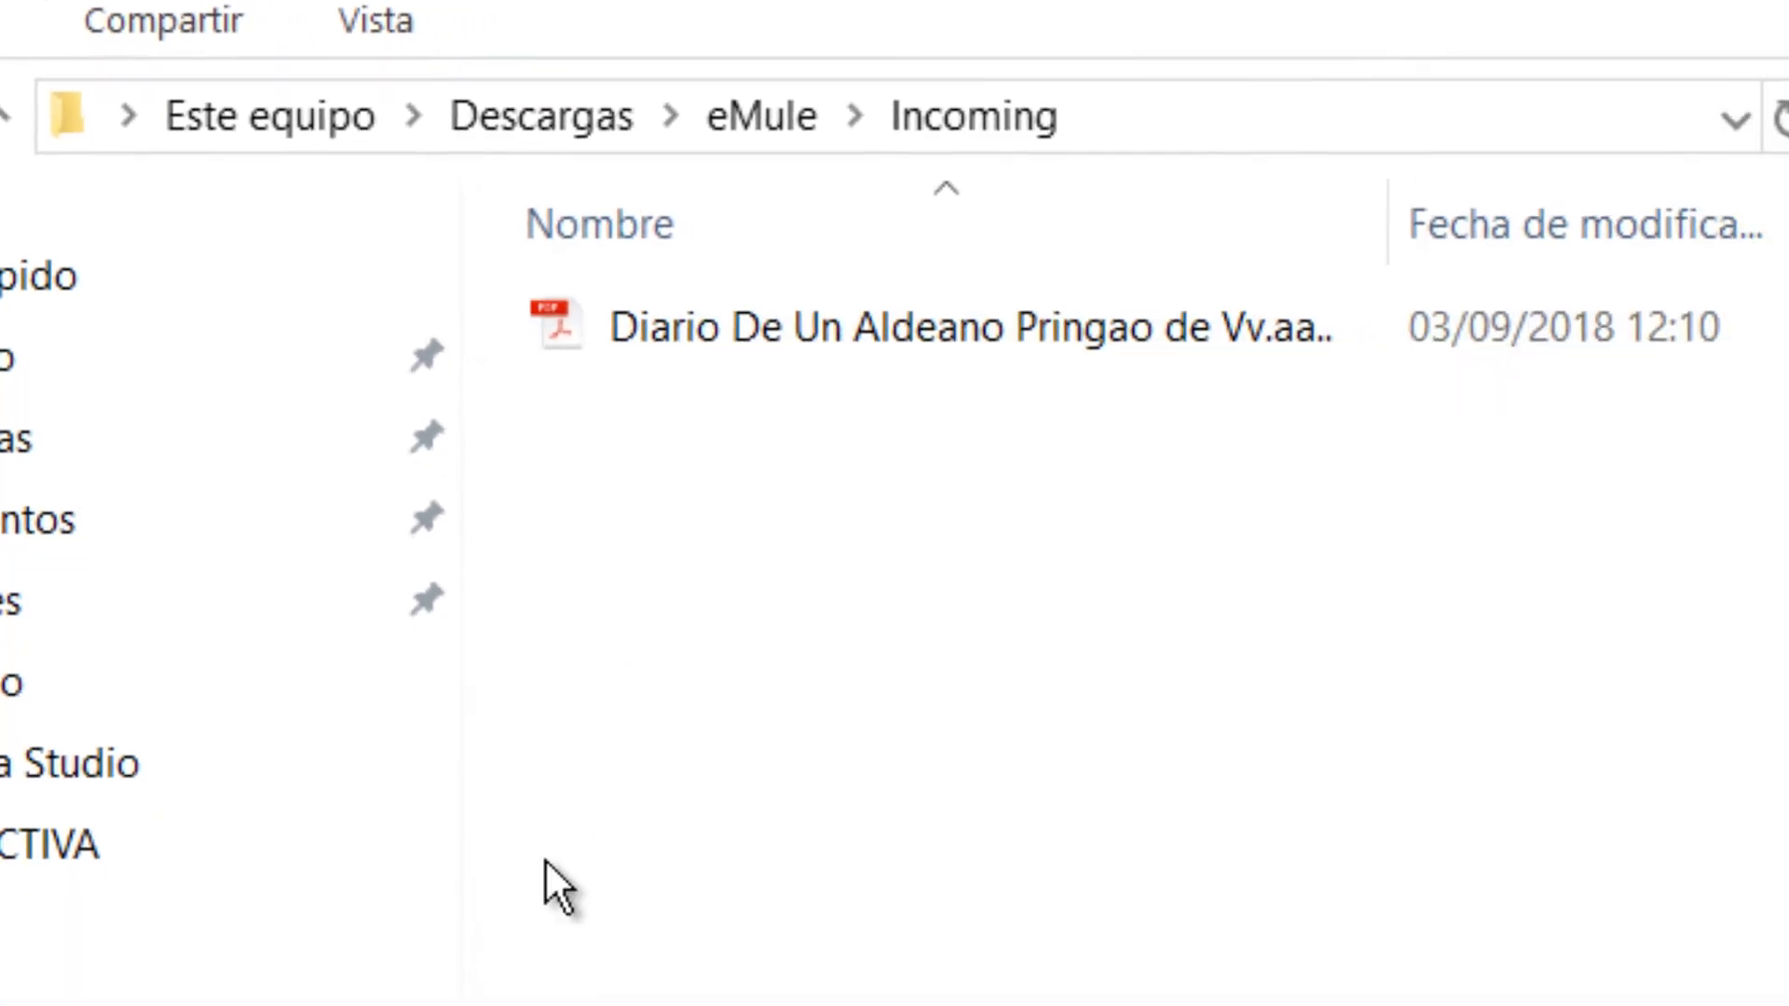
Return to eMule, examine the transfer statistics including the Descargas entry, and show the transfers view again.
{"action": "key", "text": "alt+Tab"}
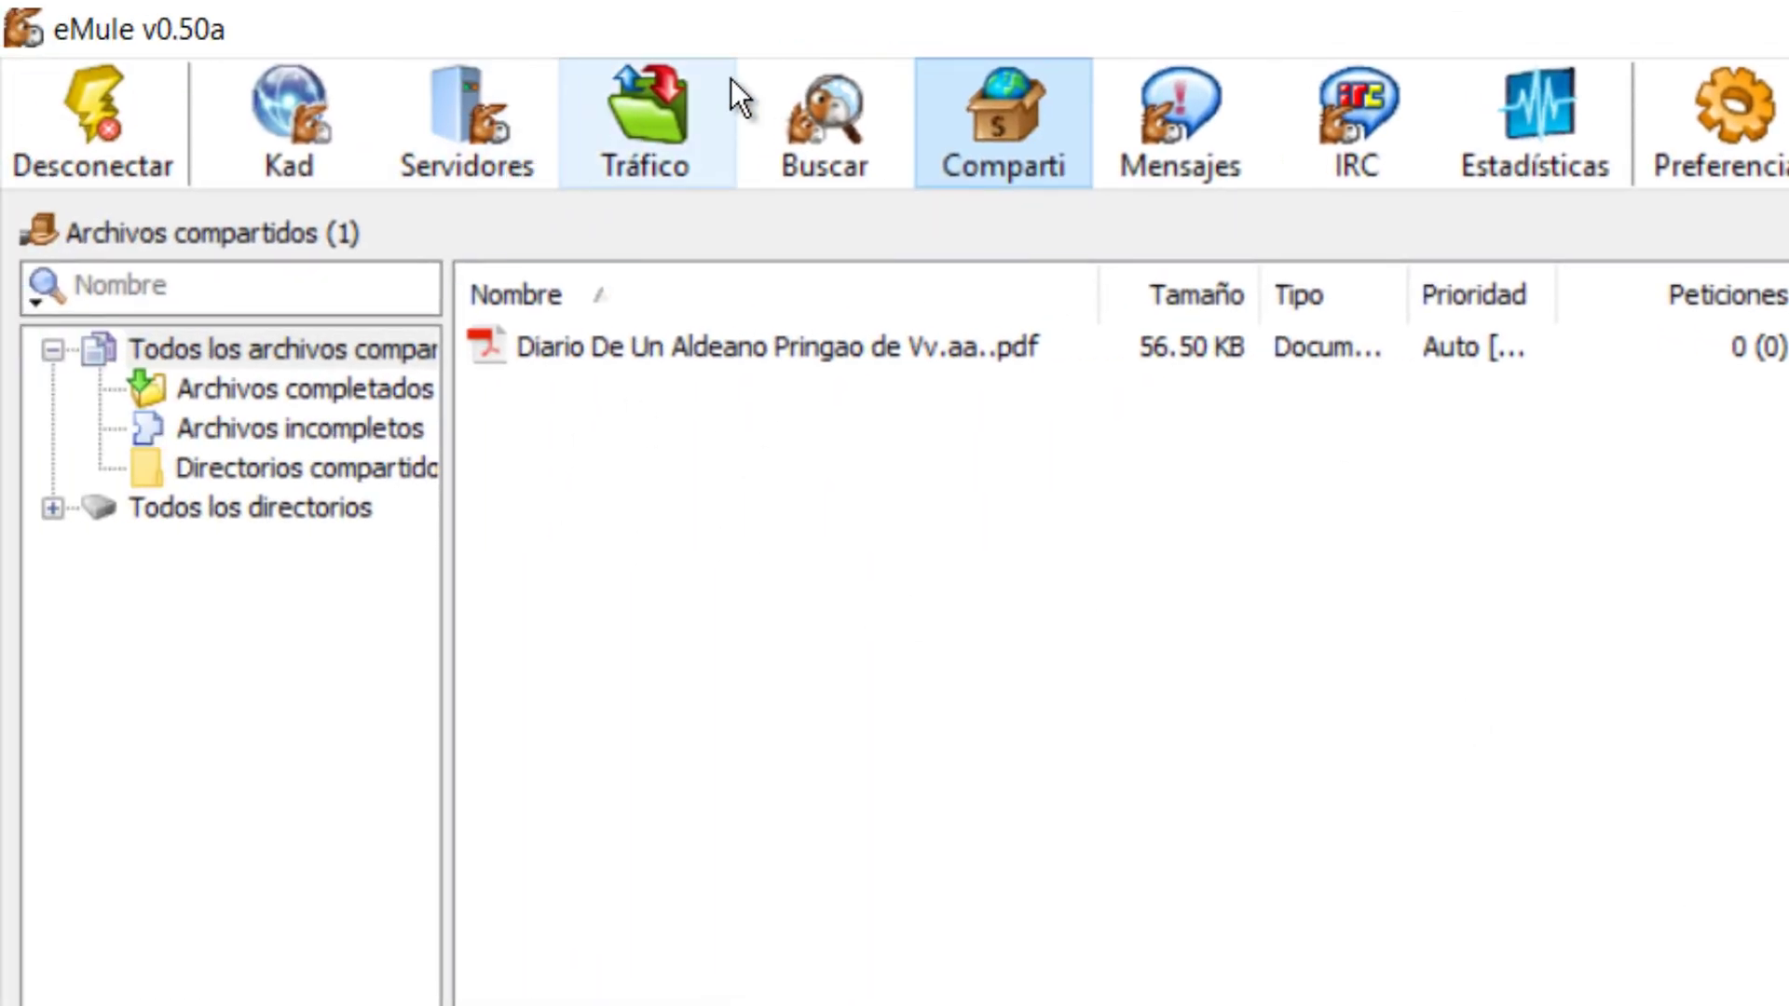
{"action": "left_click", "coordinate": [1551, 112]}
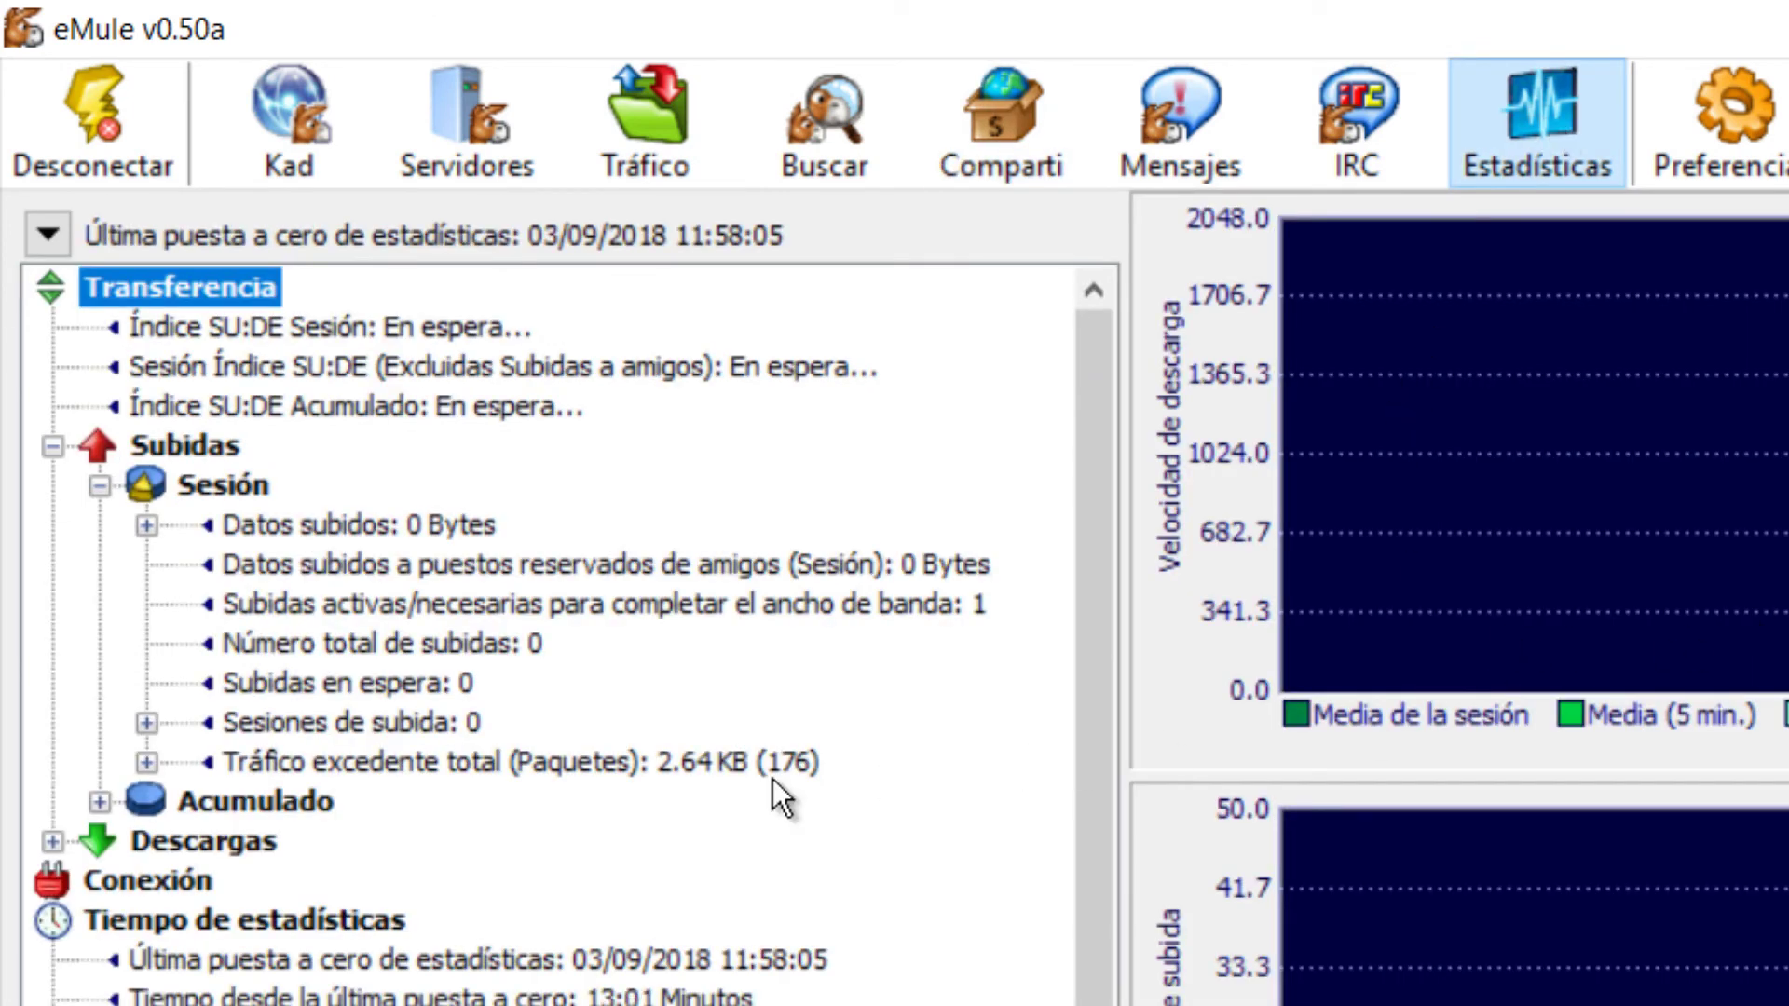
{"action": "left_click", "coordinate": [225, 839]}
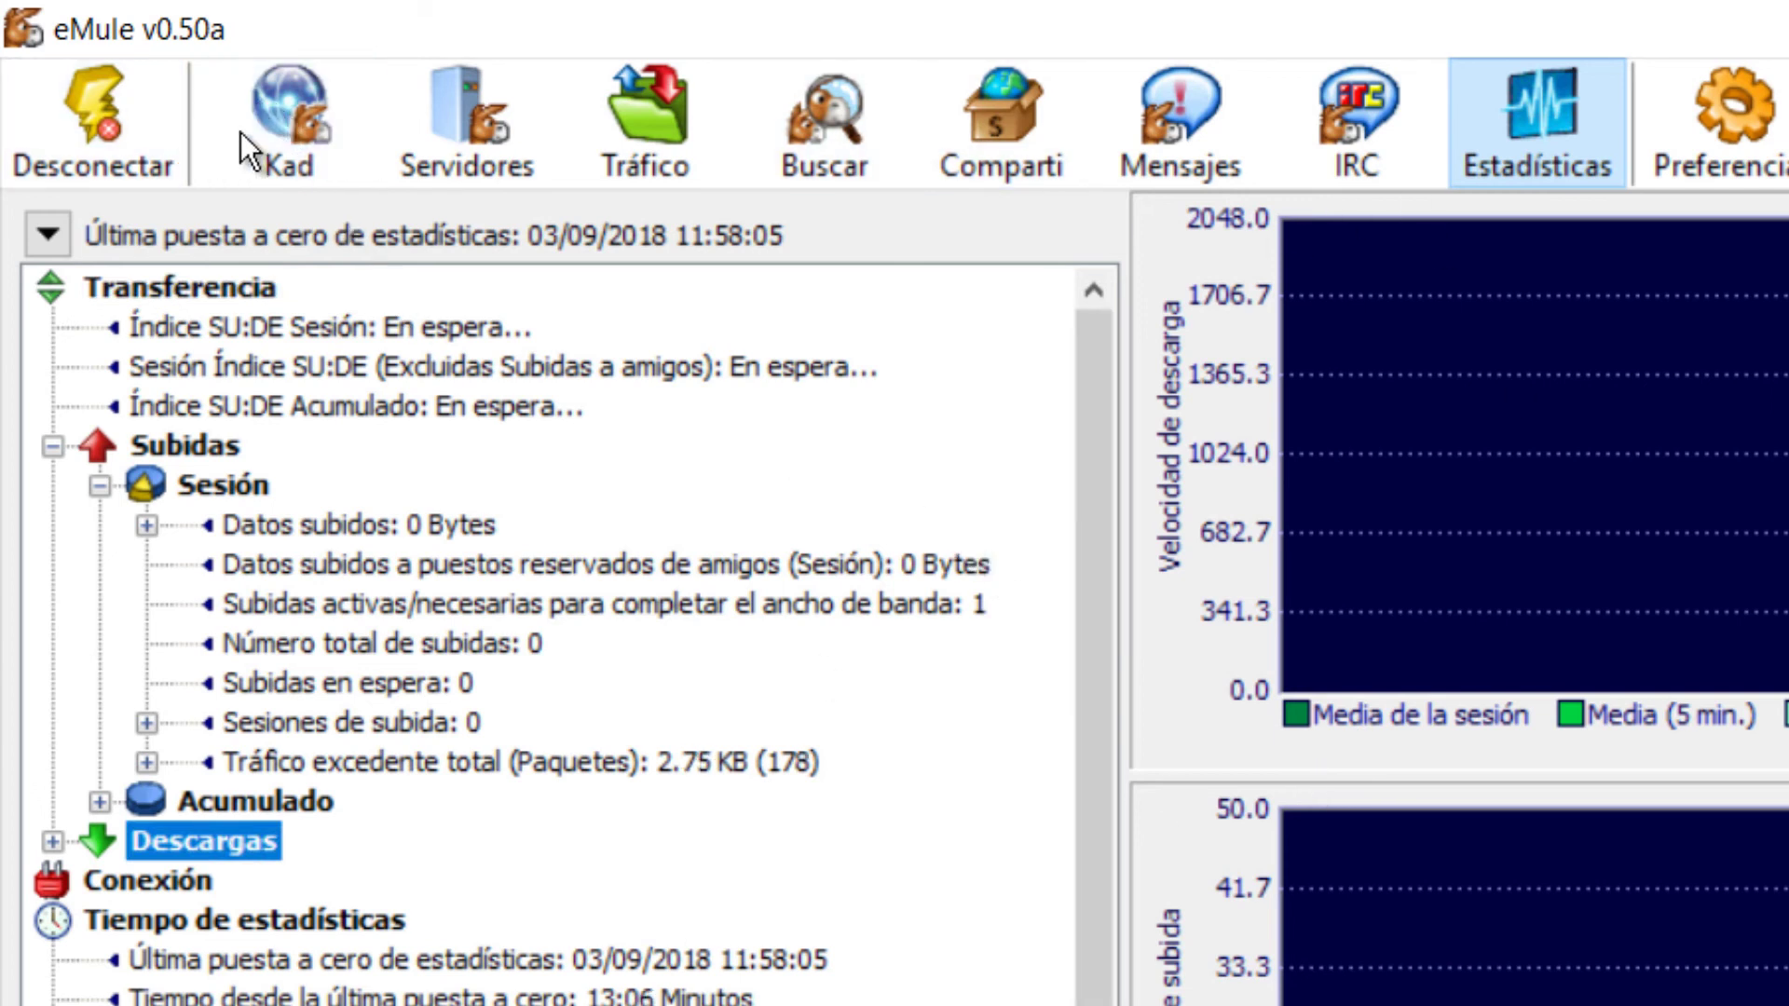
{"action": "key", "text": "super+e"}
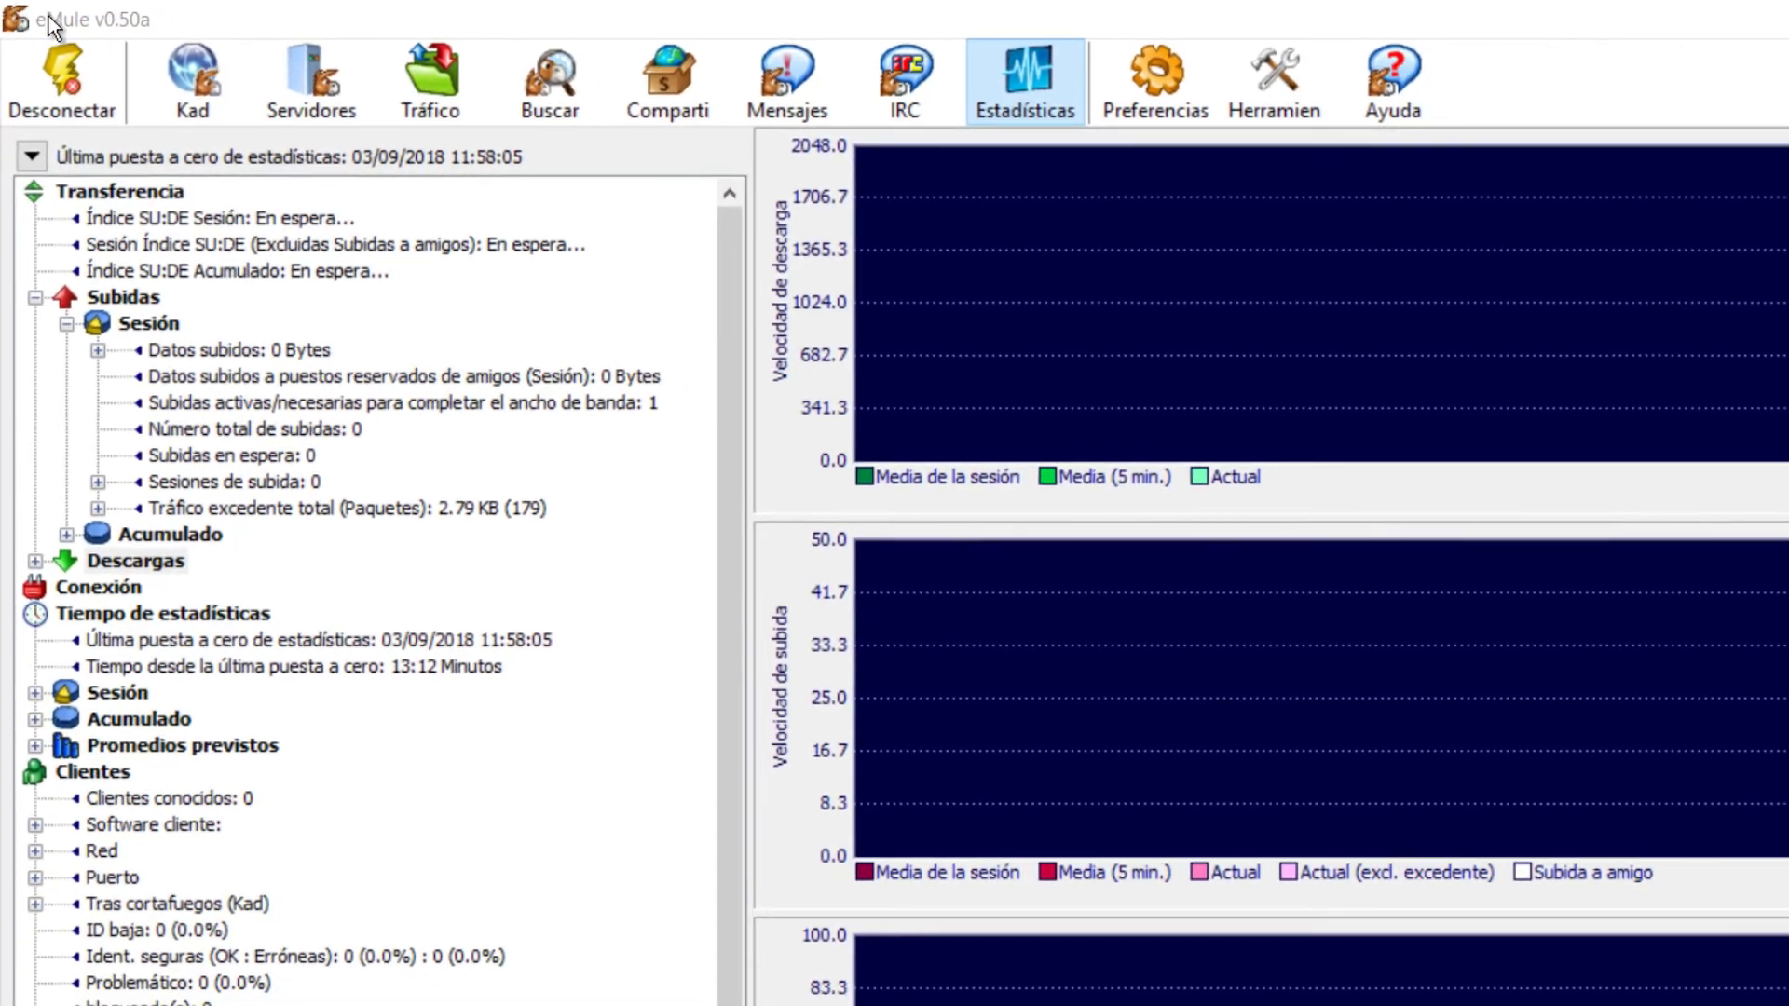
{"action": "left_click", "coordinate": [408, 70]}
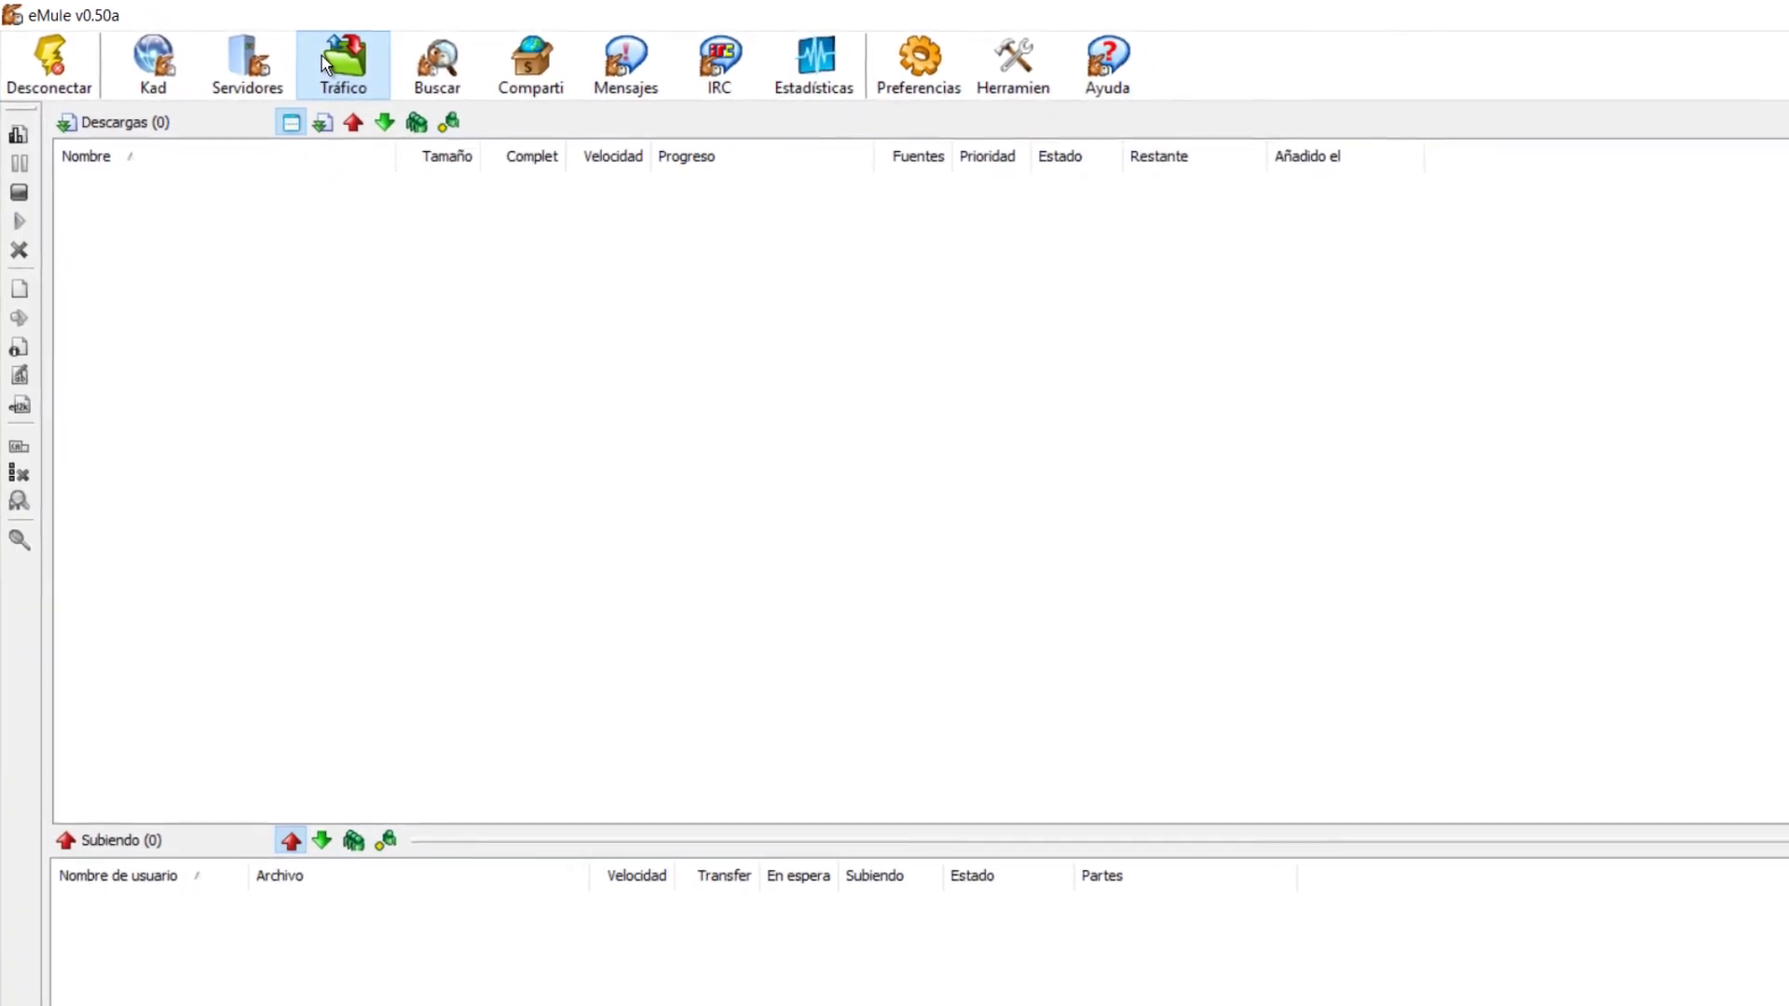